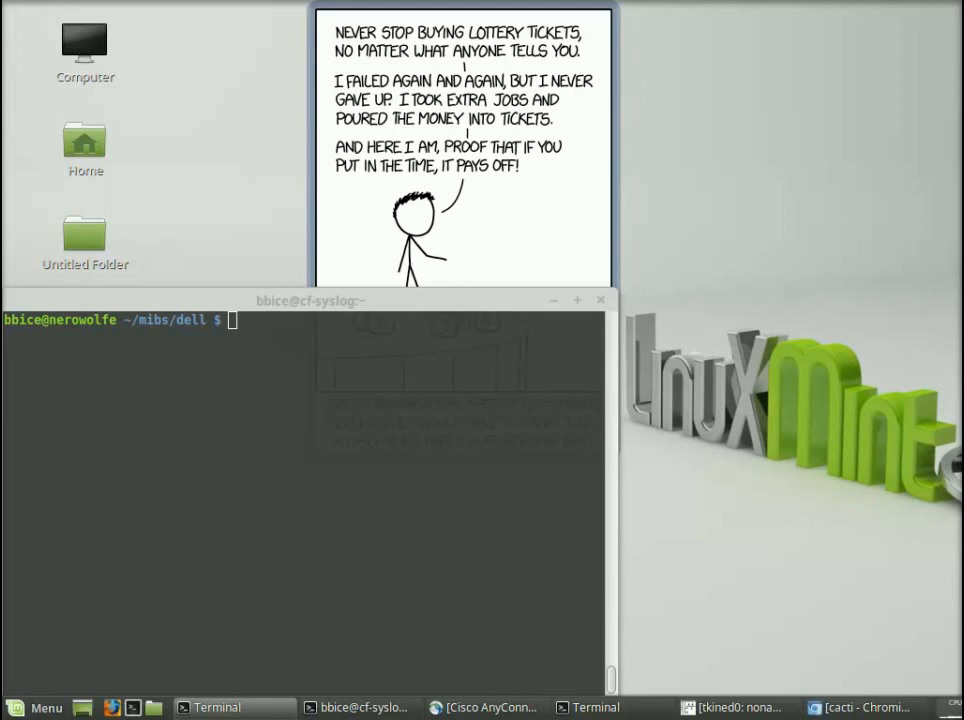
# Step: Switch to the cacti page in Chromium and examine the CPU usage graphs of the ERP servers
pyautogui.click(454, 462)
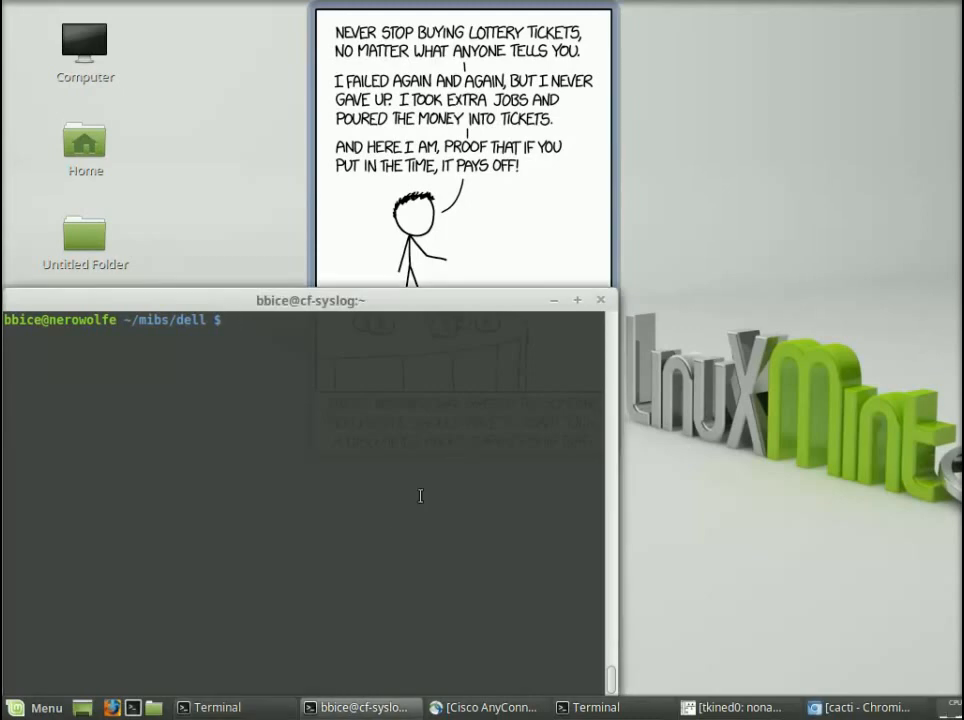
pyautogui.click(835, 707)
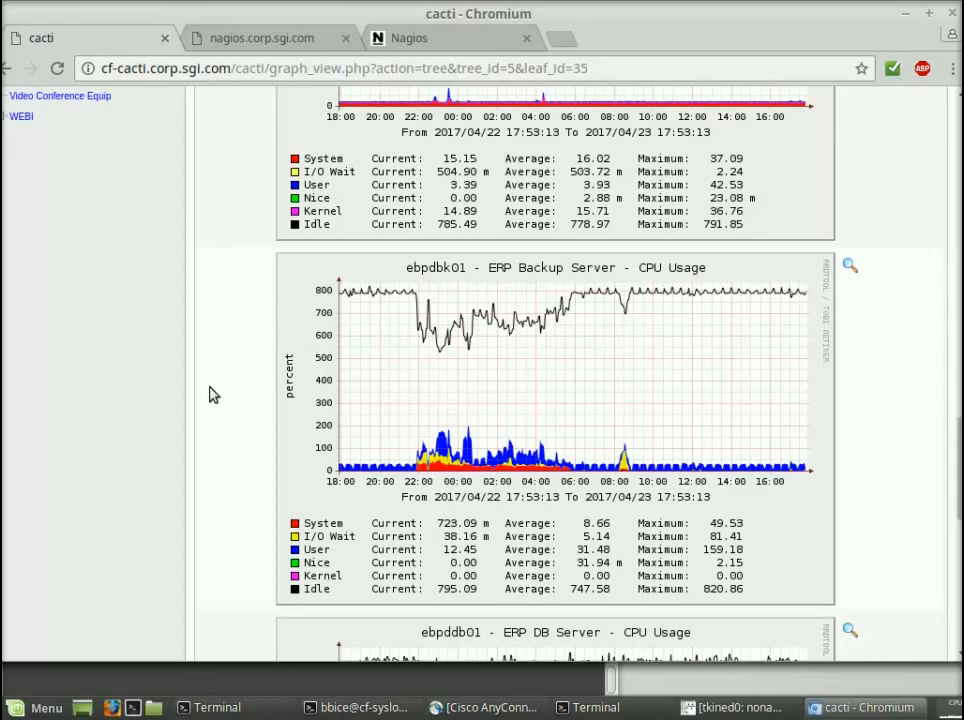
pyautogui.scroll(15, 211, 394)
pyautogui.scroll(-3, 211, 394)
pyautogui.scroll(3, 211, 394)
pyautogui.scroll(-5, 211, 394)
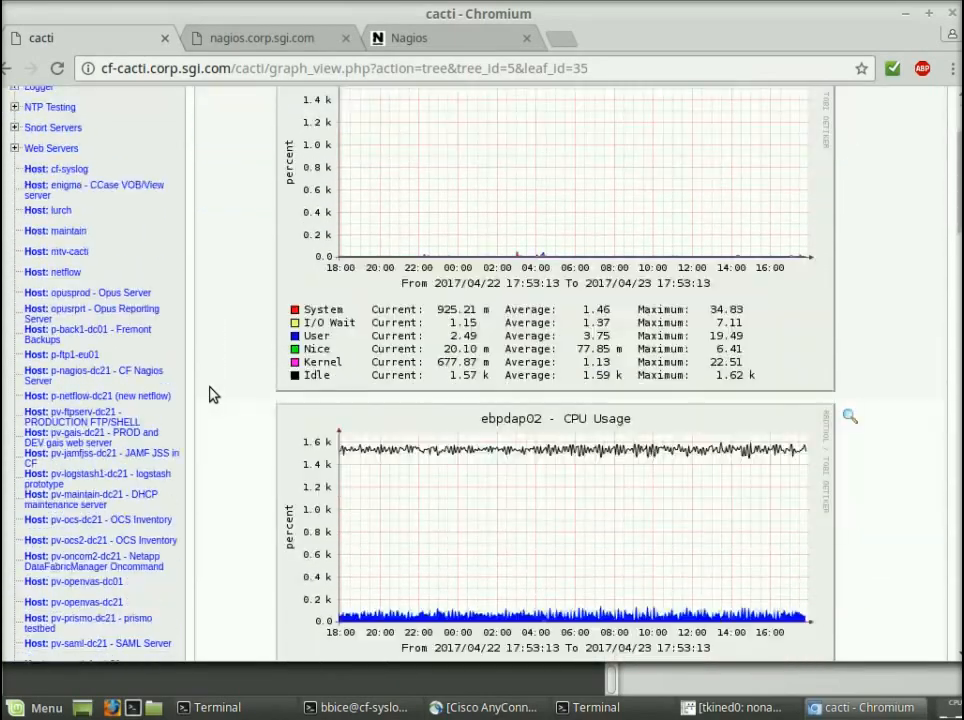
pyautogui.scroll(-11, 211, 394)
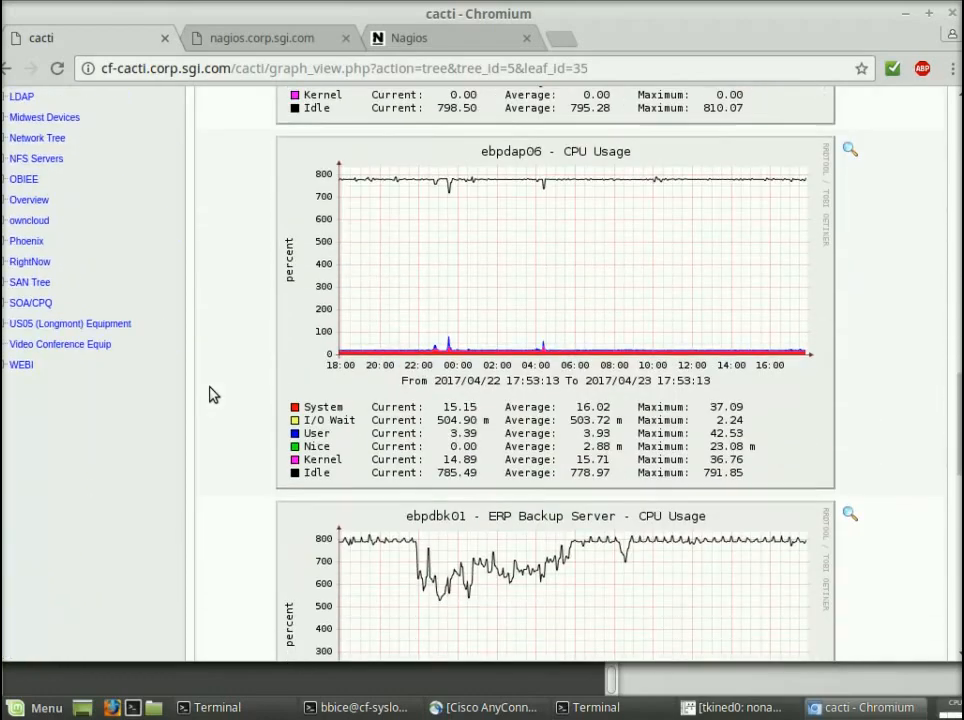
pyautogui.scroll(1, 211, 394)
pyautogui.scroll(-2, 211, 394)
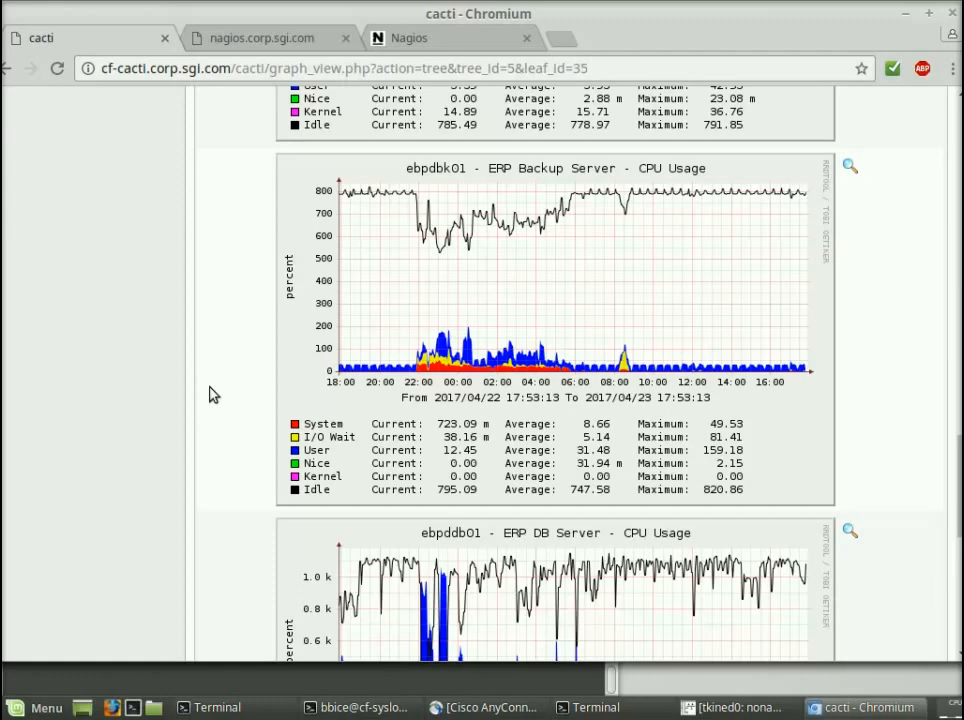
pyautogui.scroll(-1, 211, 394)
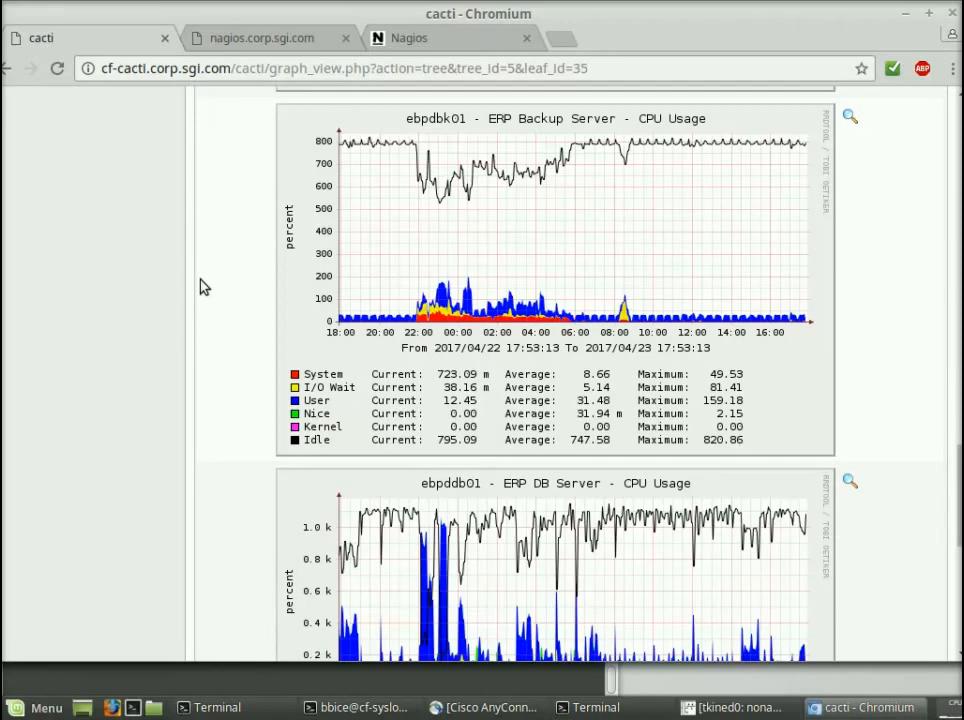
# Step: Expand Servers under ERP Production and examine the logged-in users, processes, errors and traffic graphs of host ebpdap02
pyautogui.scroll(15, 191, 258)
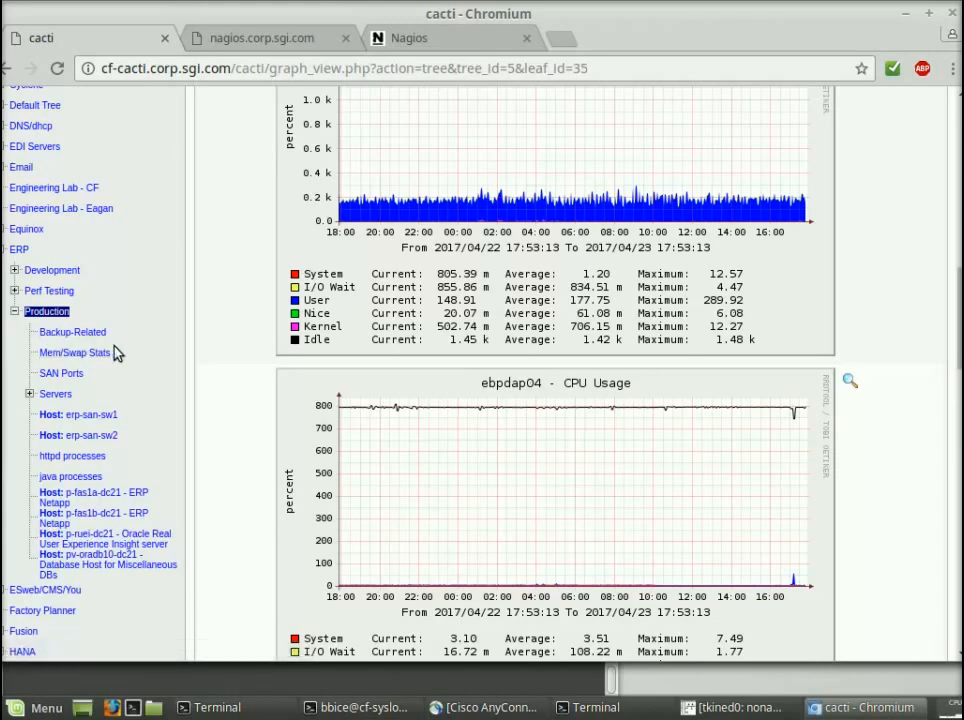
pyautogui.click(30, 396)
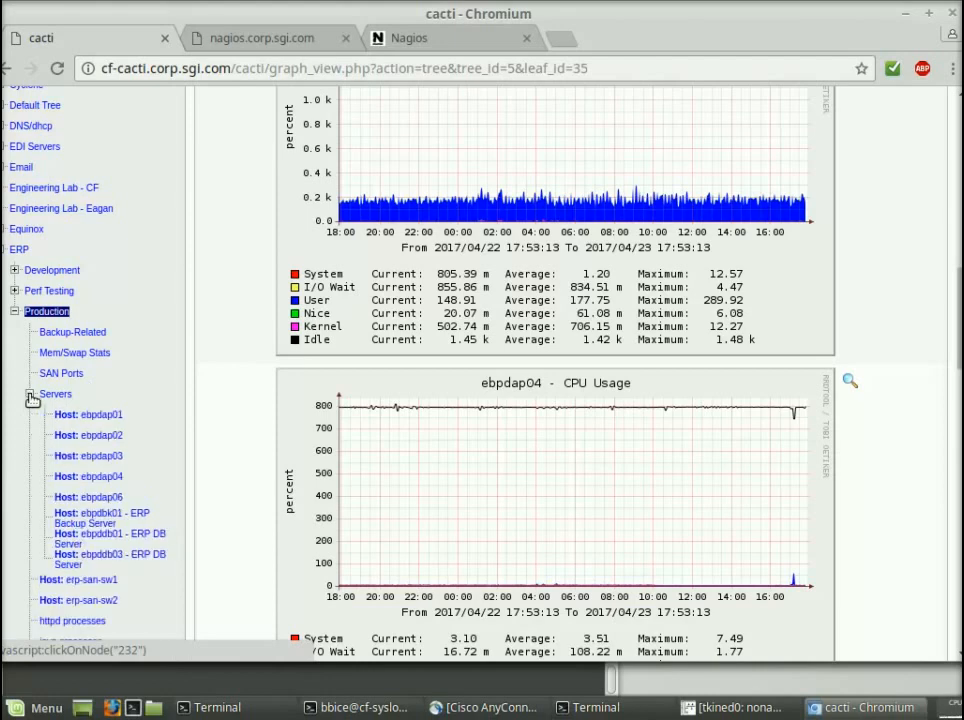
pyautogui.click(82, 437)
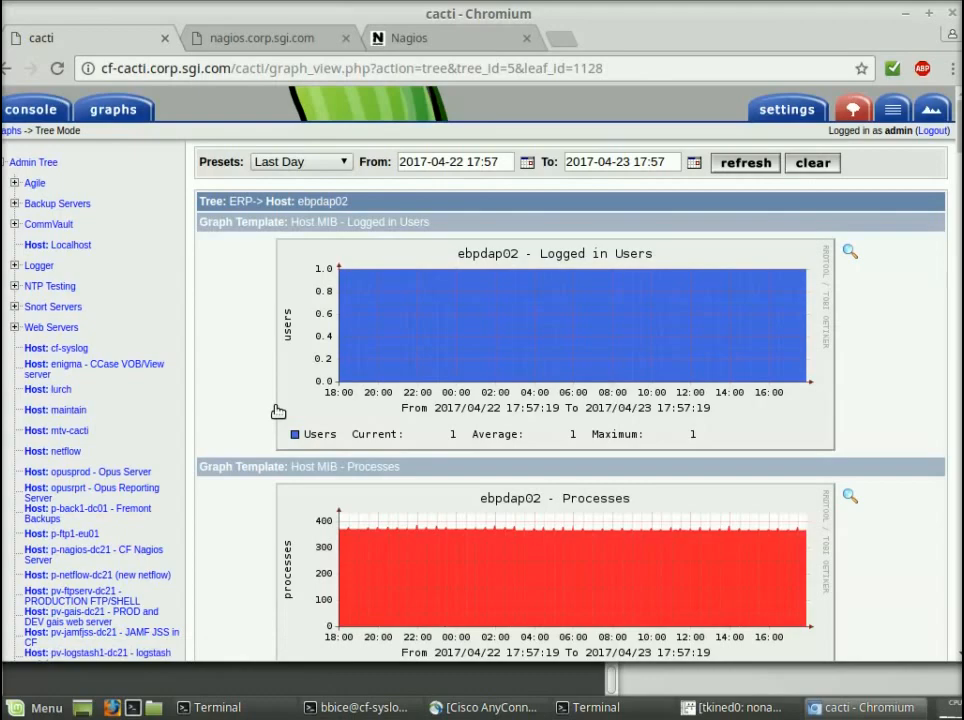
pyautogui.scroll(-5, 278, 411)
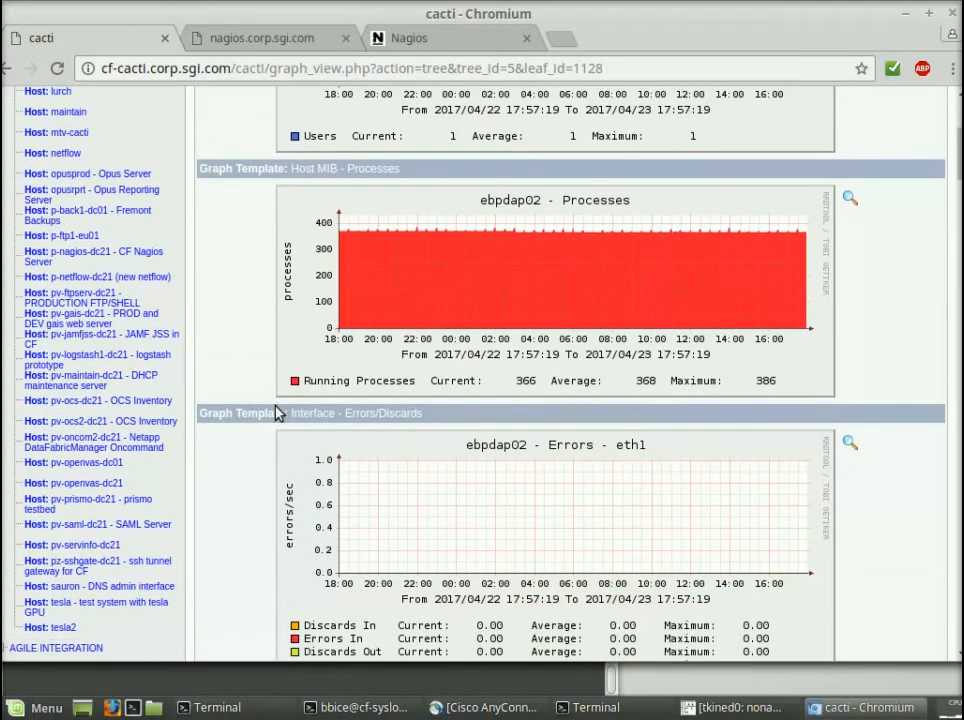
pyautogui.scroll(3, 278, 411)
pyautogui.scroll(3, 278, 411)
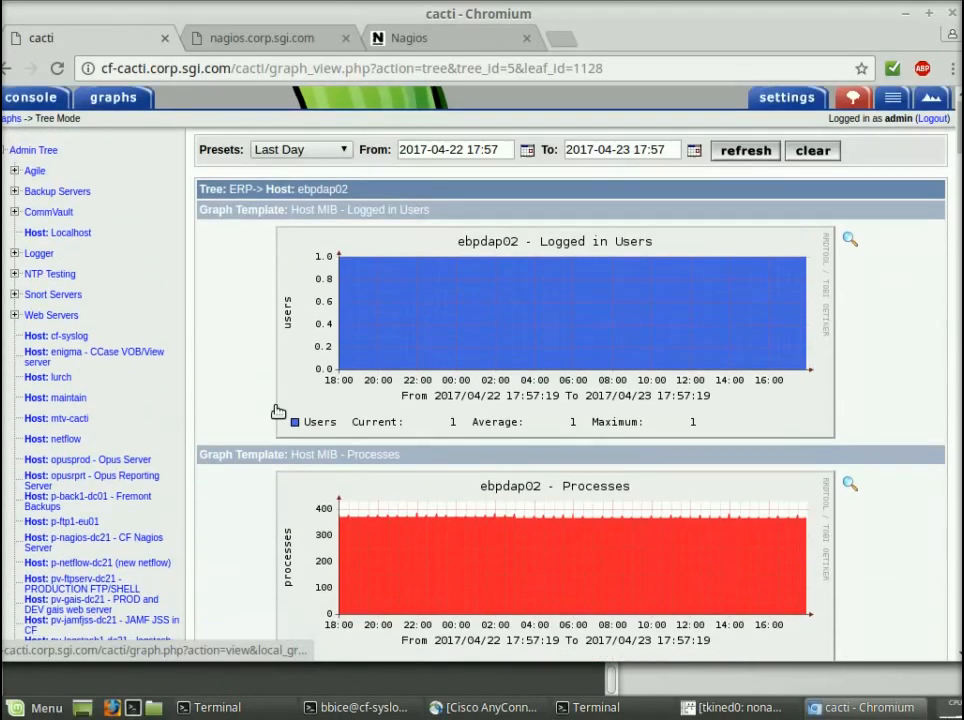
pyautogui.scroll(-4, 278, 411)
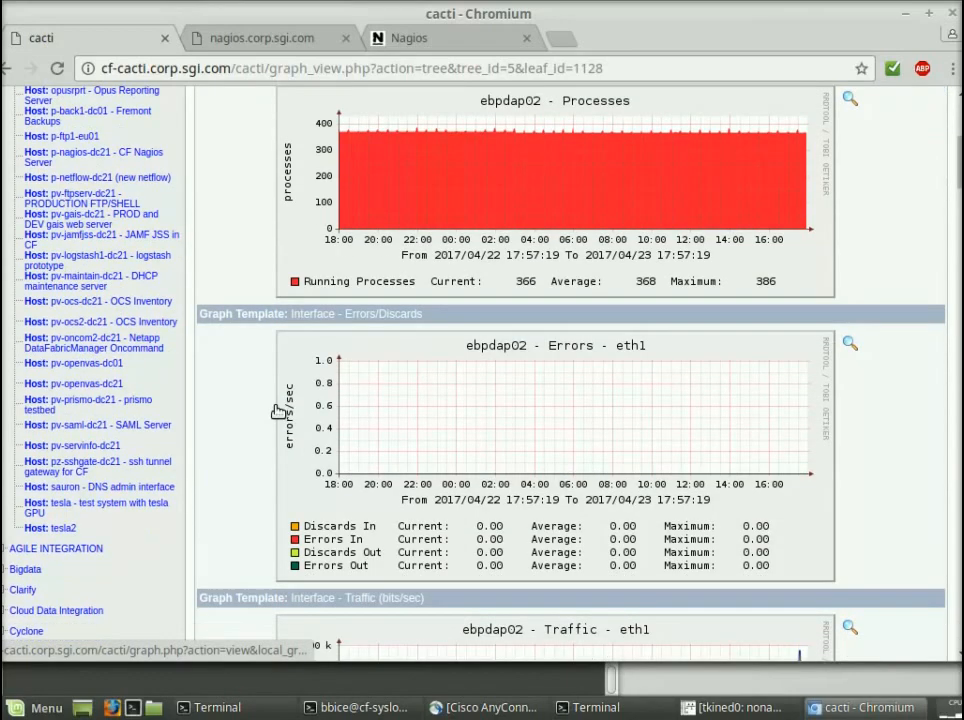
pyautogui.scroll(-3, 278, 411)
pyautogui.scroll(-1, 278, 411)
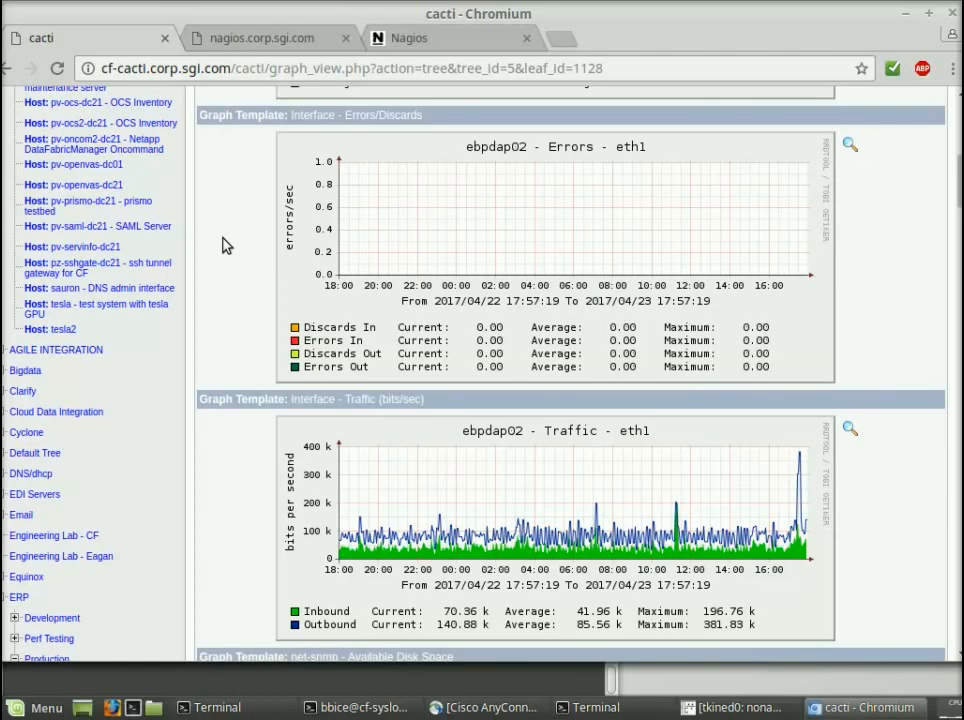
# Step: View the service state information on the Nagios page and minimize the browser window
pyautogui.click(433, 45)
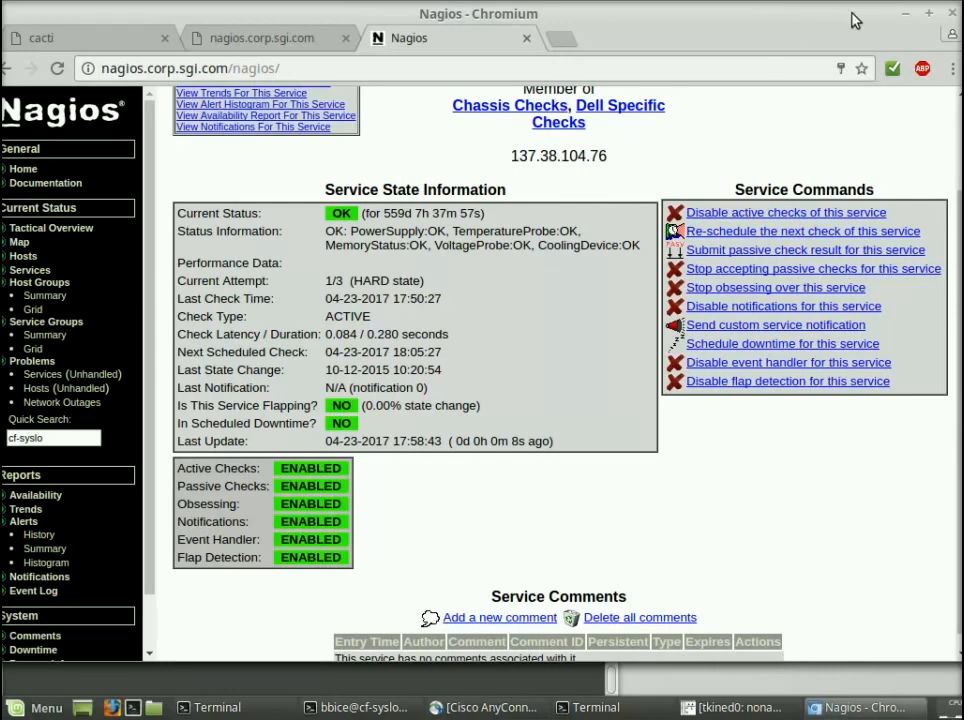
pyautogui.click(908, 15)
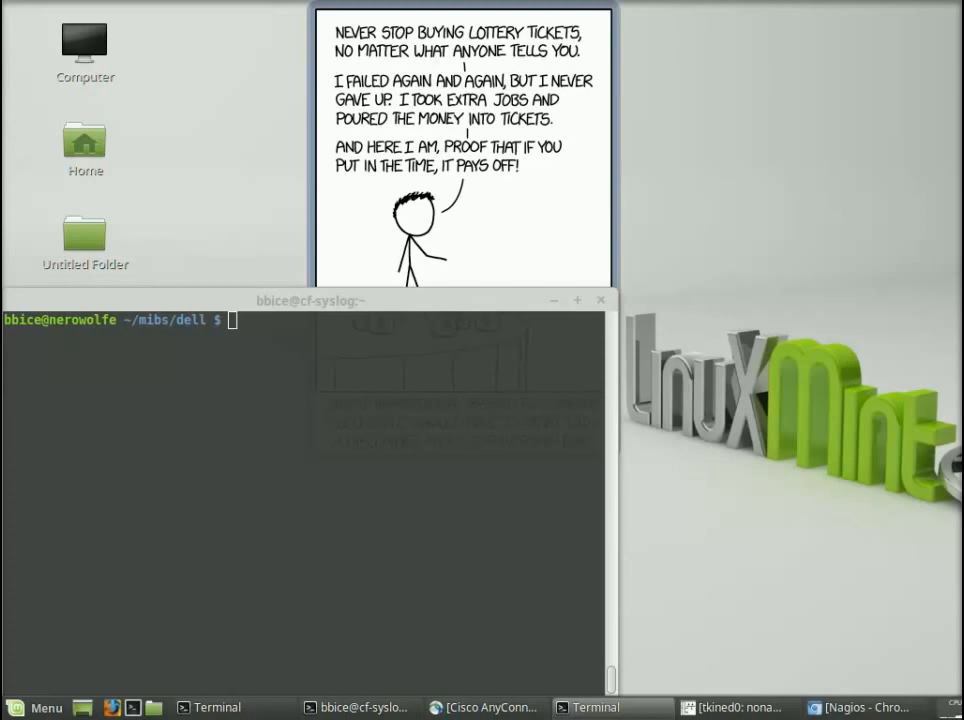
# Step: Switch to the tkined window and look over the available SNMP monitoring commands without running any
pyautogui.click(728, 708)
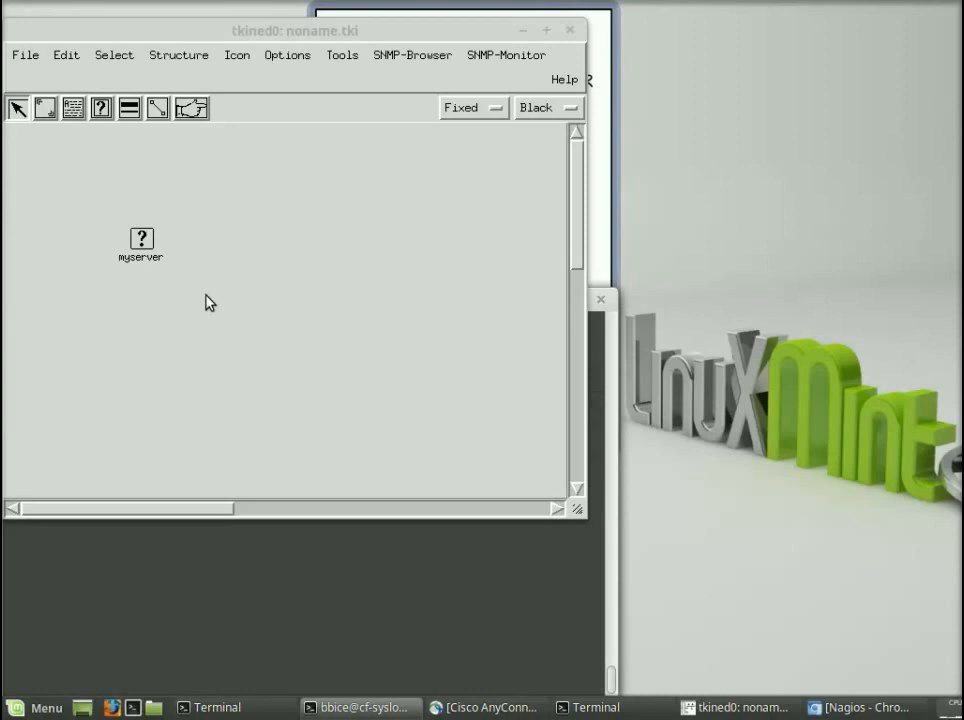
pyautogui.click(76, 257)
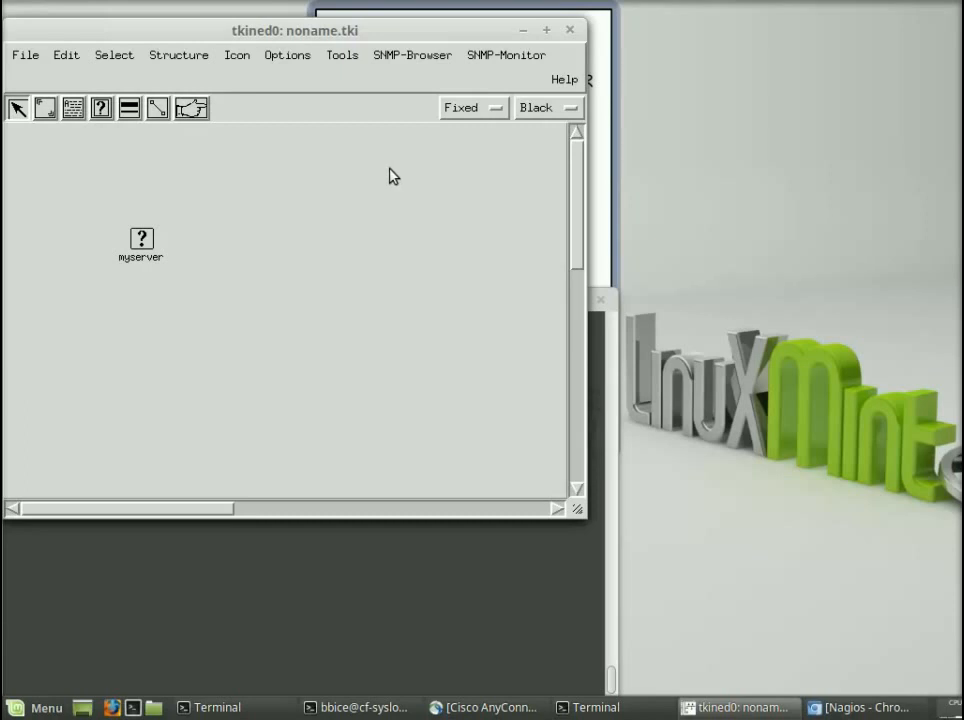
pyautogui.click(488, 60)
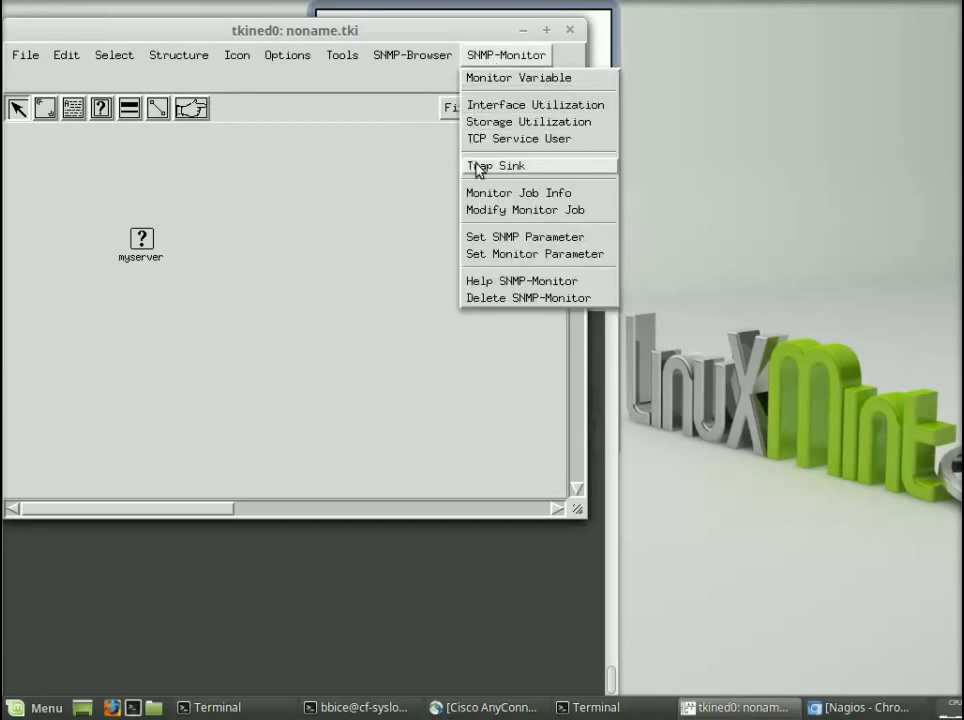
pyautogui.click(424, 184)
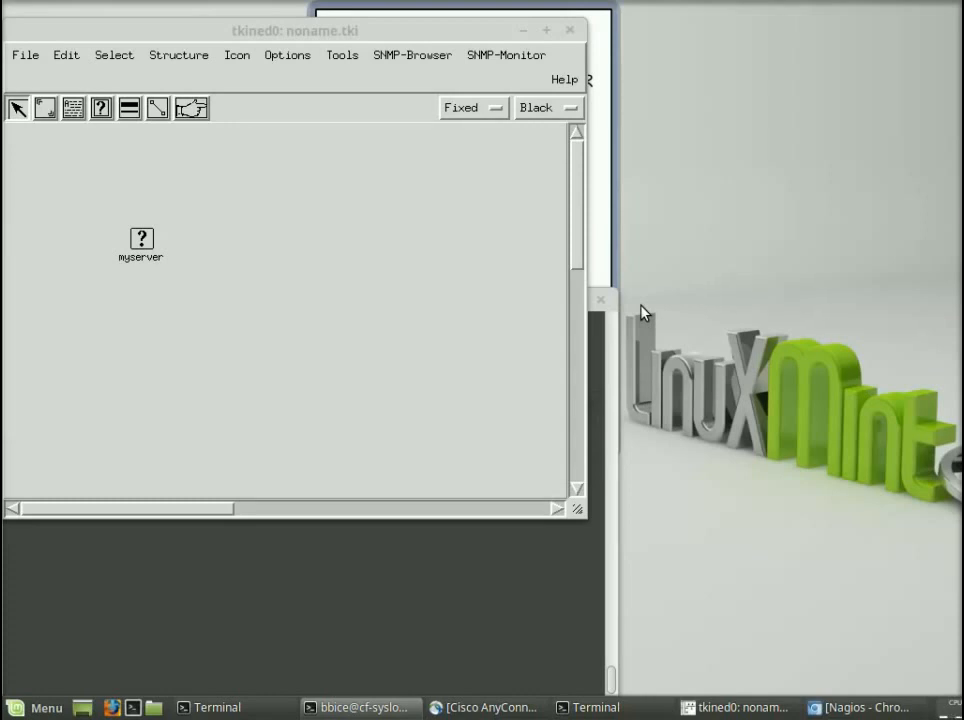
# Step: Open the SNMP MIB Browser from tkined and move its window away from the myserver map
pyautogui.click(455, 33)
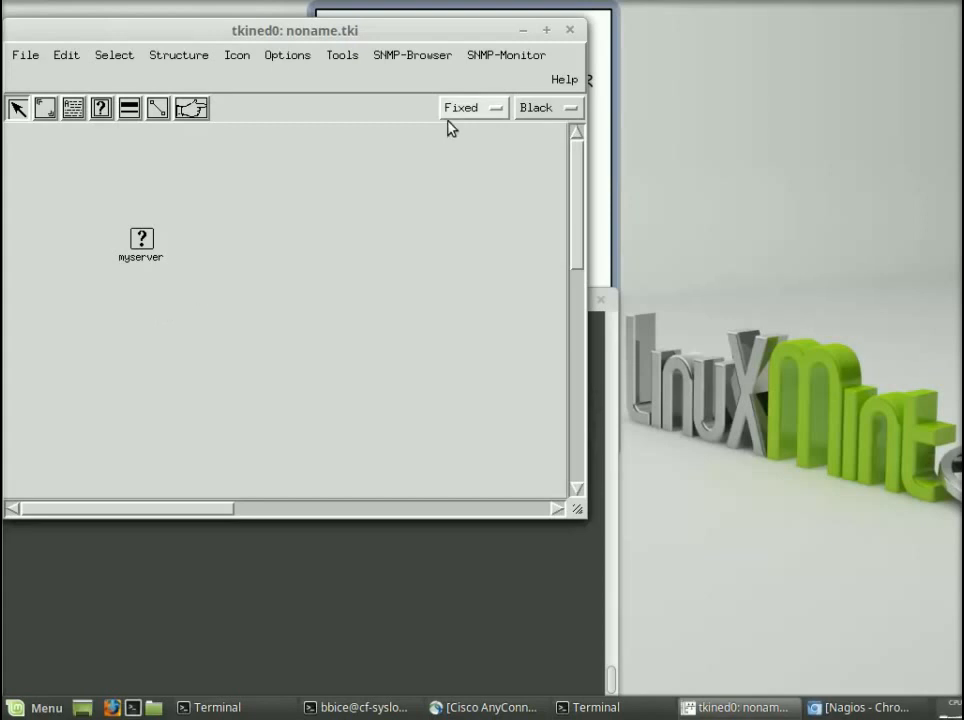
pyautogui.click(394, 66)
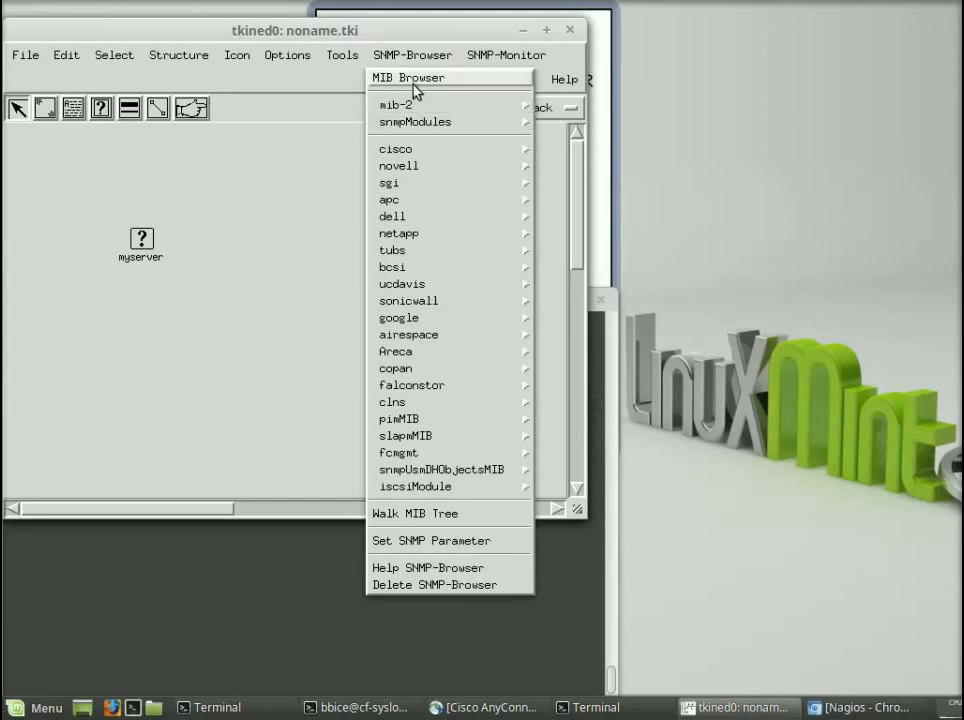
pyautogui.click(414, 86)
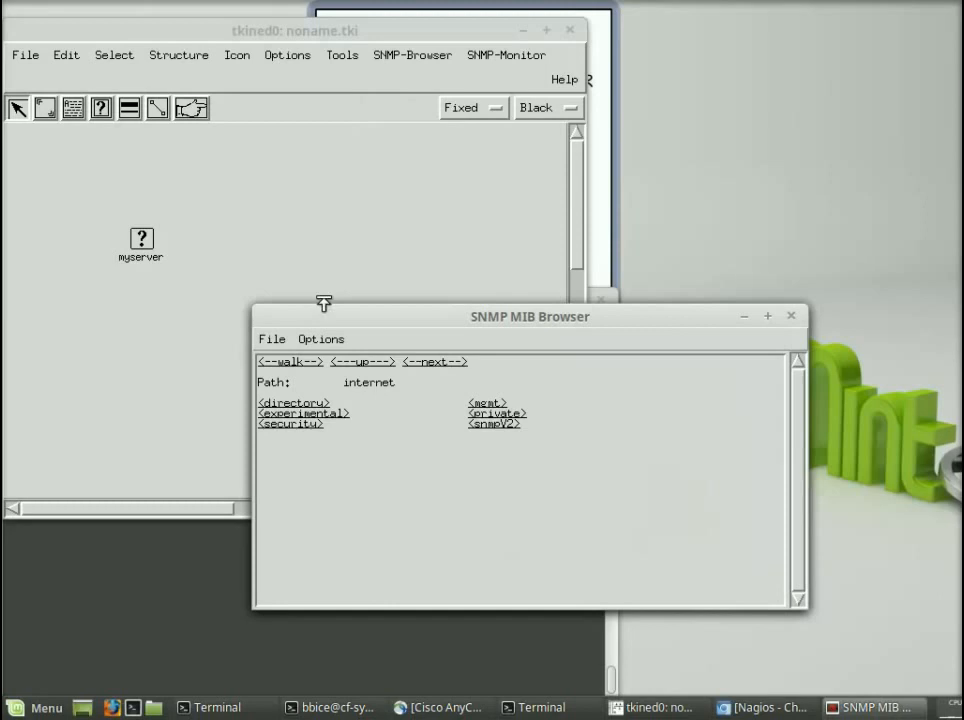
pyautogui.moveTo(338, 316); pyautogui.dragTo(491, 15)
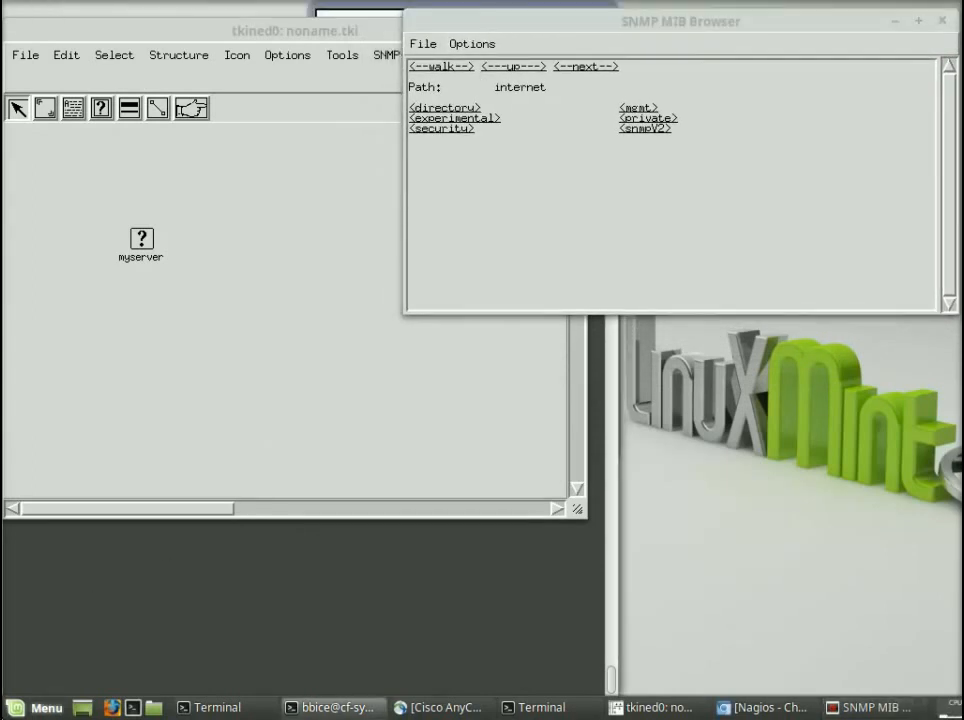
# Step: Launch tkmib from the ~/mibs/dell prompt in the terminal
pyautogui.click(14, 710)
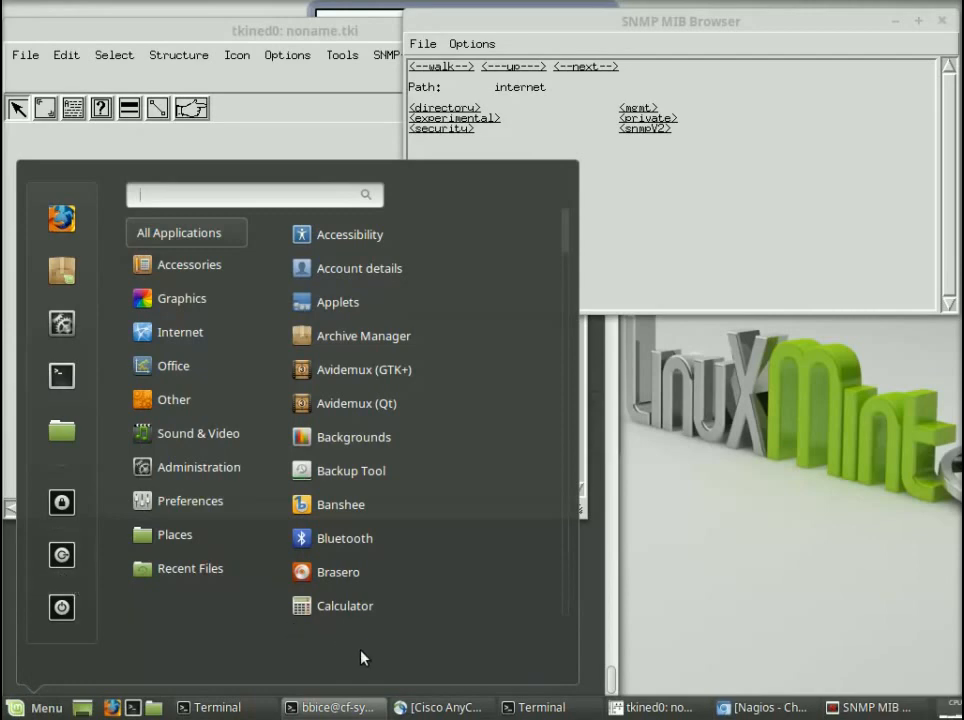
pyautogui.click(639, 635)
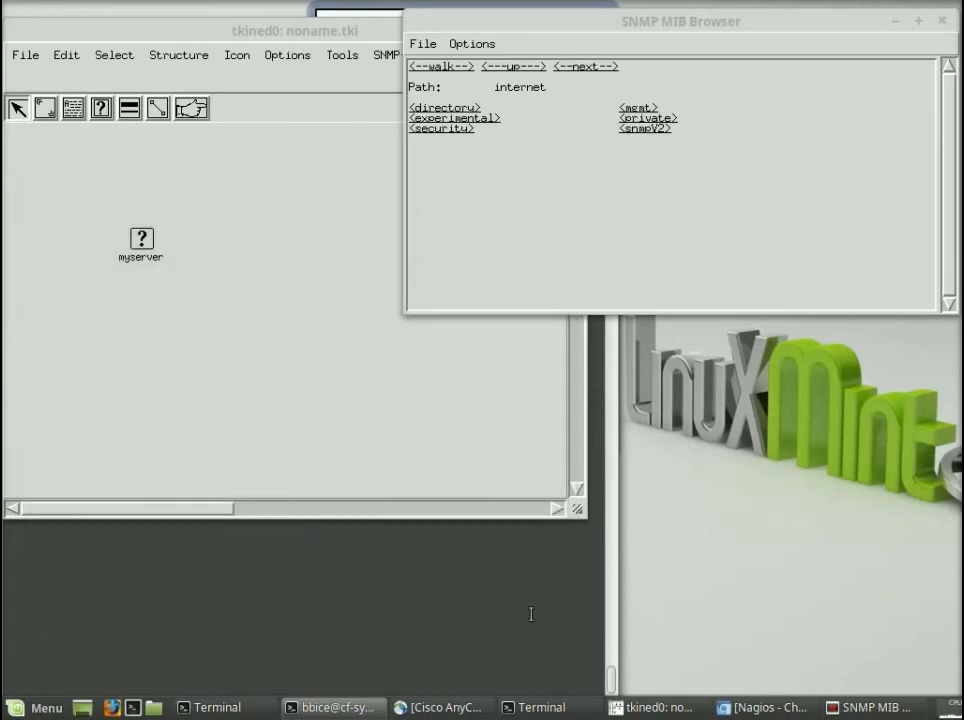
pyautogui.click(440, 625)
pyautogui.write('tkmib')
pyautogui.press('Return')
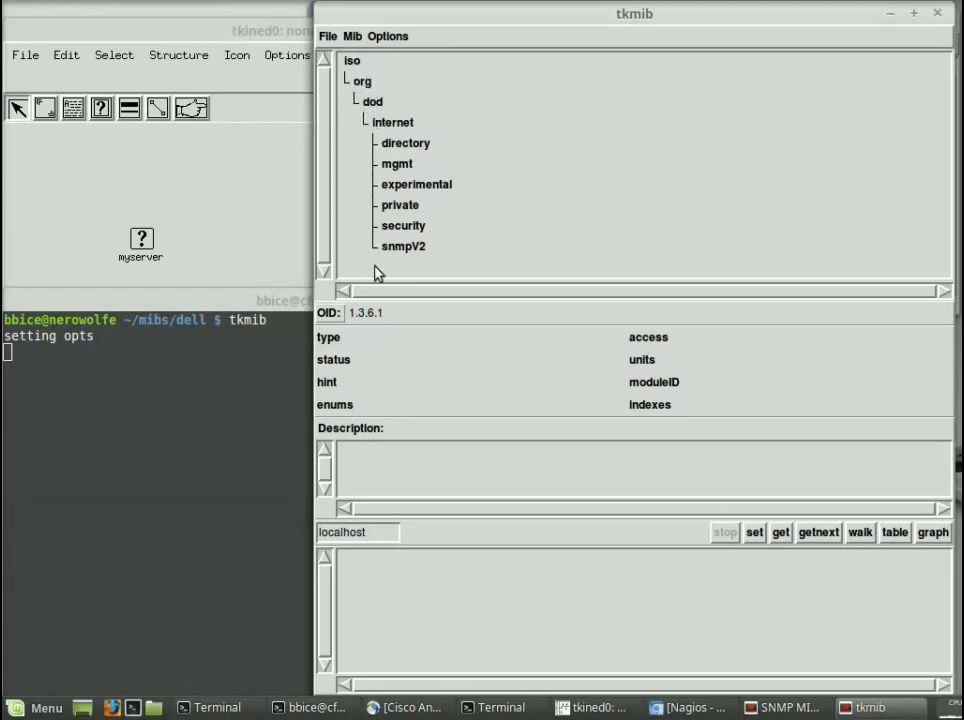
# Step: Re-enter the final .1 of the OID in tkmib and select the internet node in the MIB tree
pyautogui.click(381, 312)
pyautogui.press('BackSpace')
pyautogui.press('BackSpace')
pyautogui.write('.1')
pyautogui.click(395, 125)
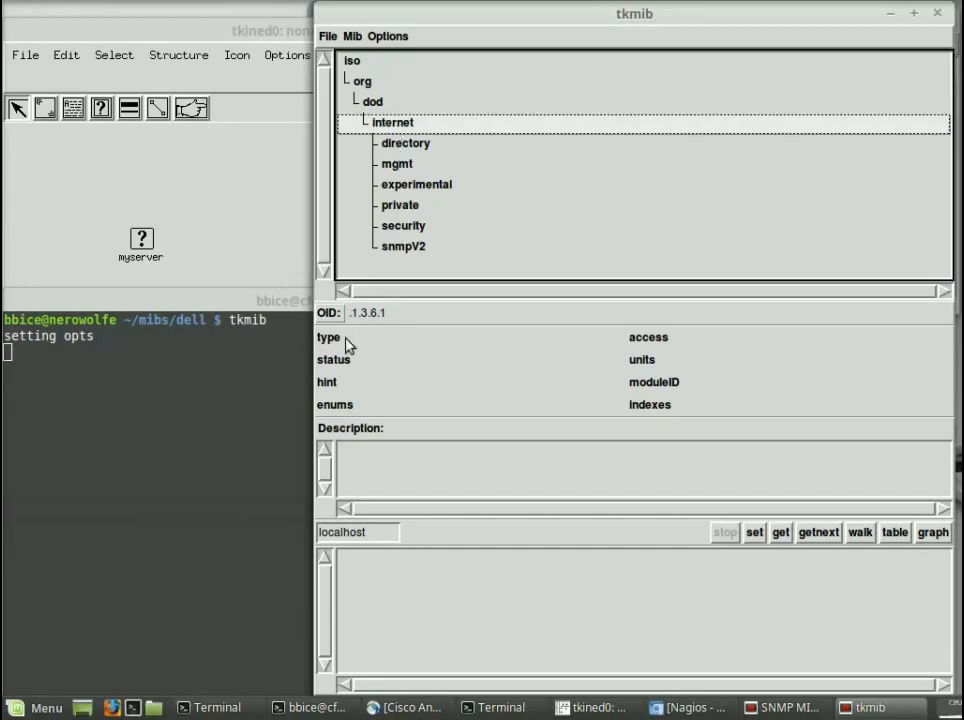
# Step: Expand the mgmt branch and its mib-2 node in the MIB tree to show the groups below
pyautogui.doubleClick(397, 170)
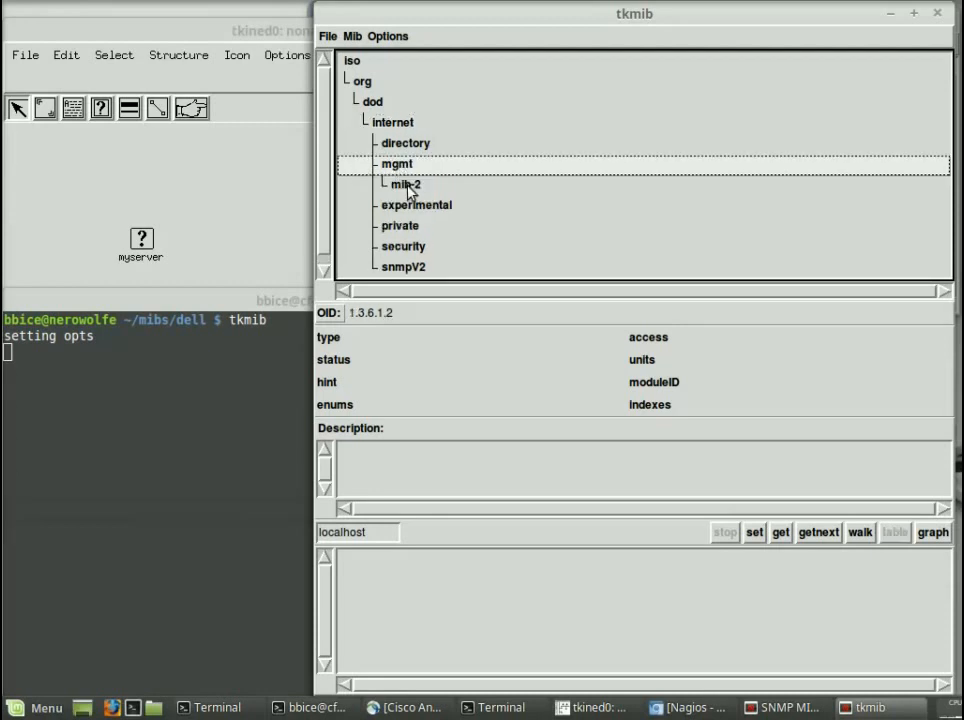
pyautogui.doubleClick(407, 186)
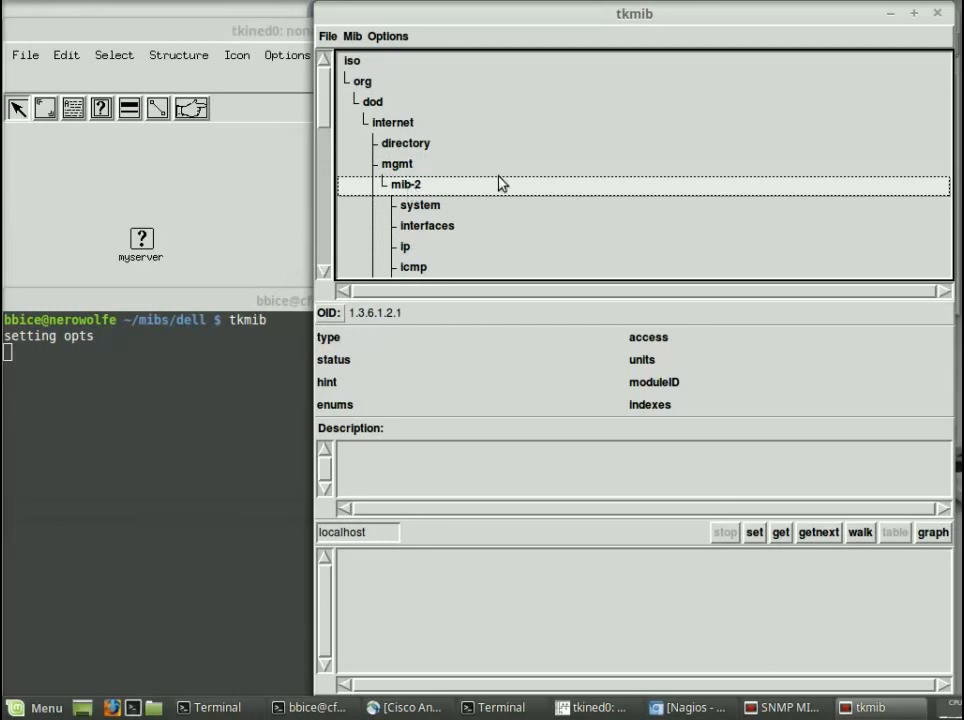
pyautogui.scroll(-3, 501, 184)
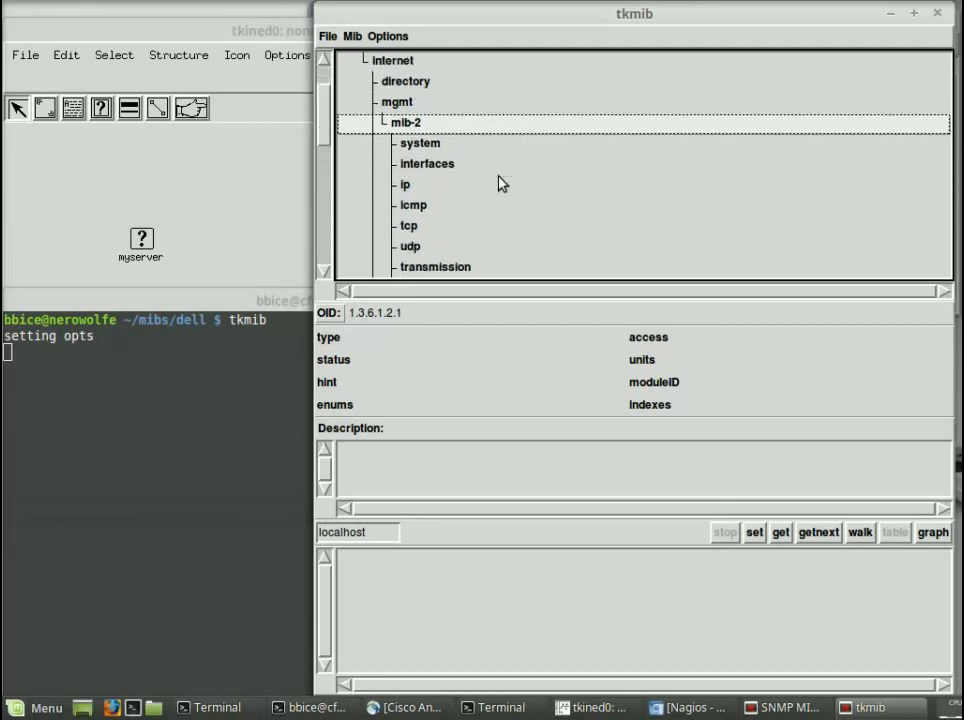
pyautogui.scroll(-2, 501, 184)
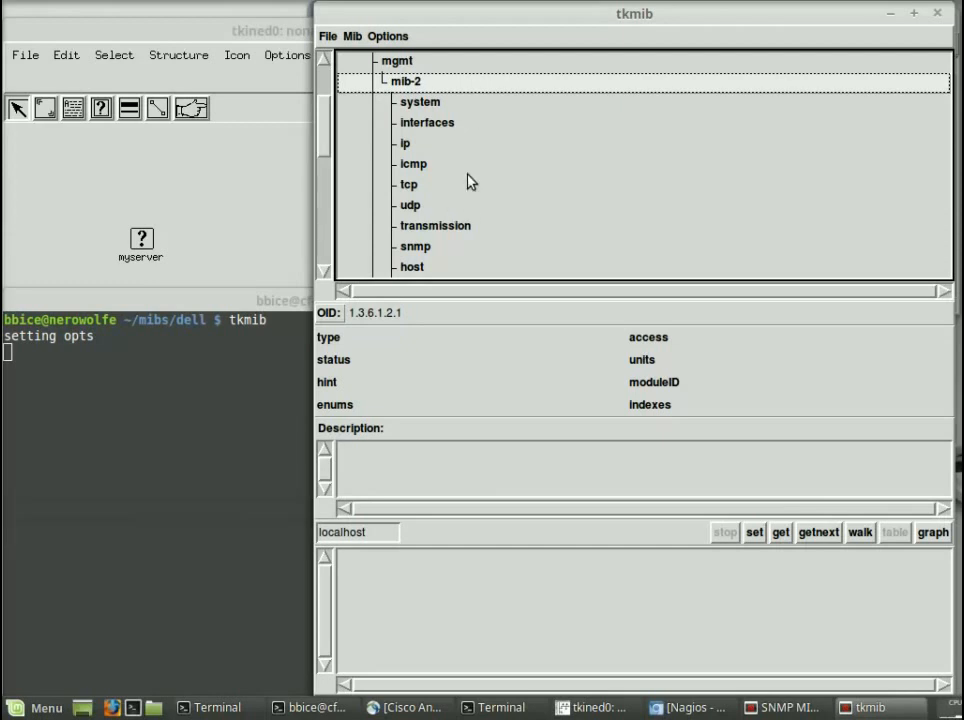
# Step: Expand the system group under mib-2 to view its objects, and collapse it again
pyautogui.click(414, 109)
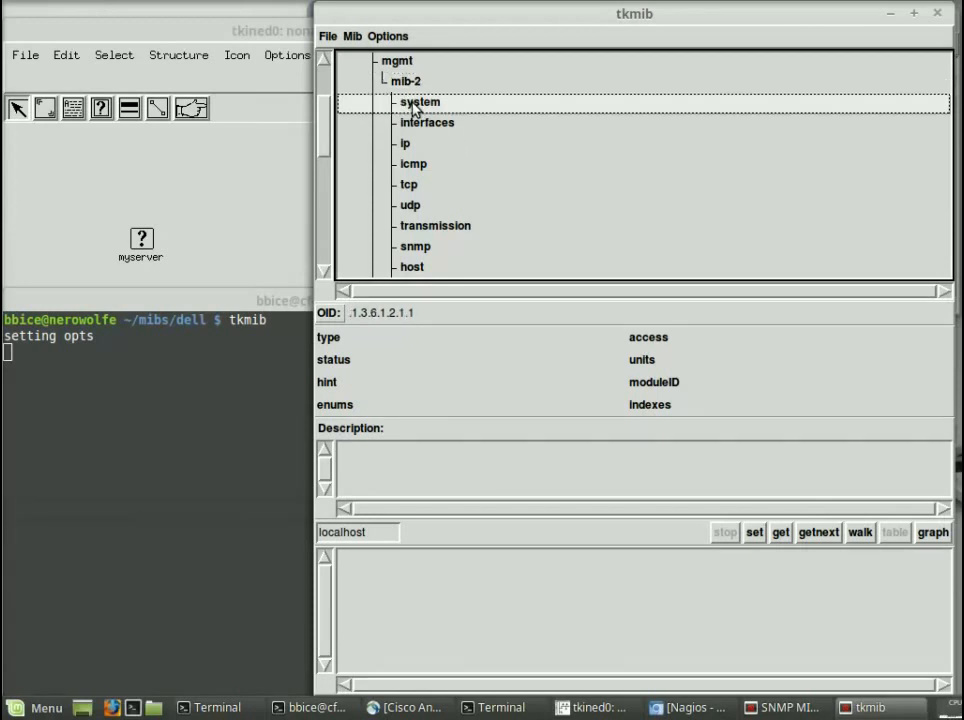
pyautogui.doubleClick(414, 109)
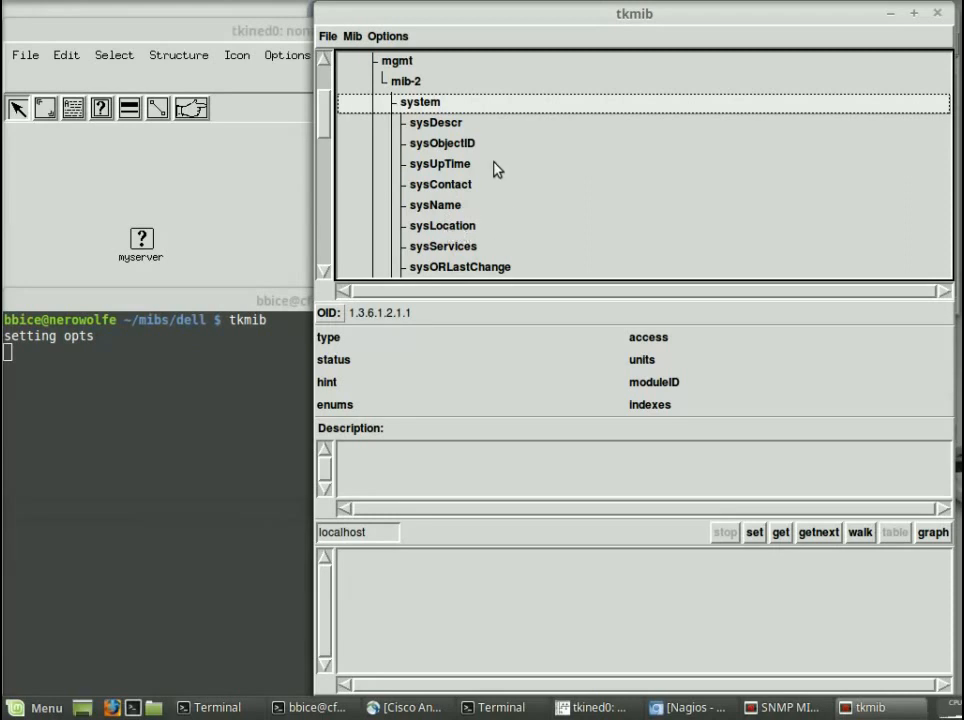
pyautogui.scroll(-1, 518, 220)
pyautogui.scroll(1, 518, 220)
pyautogui.scroll(1, 500, 215)
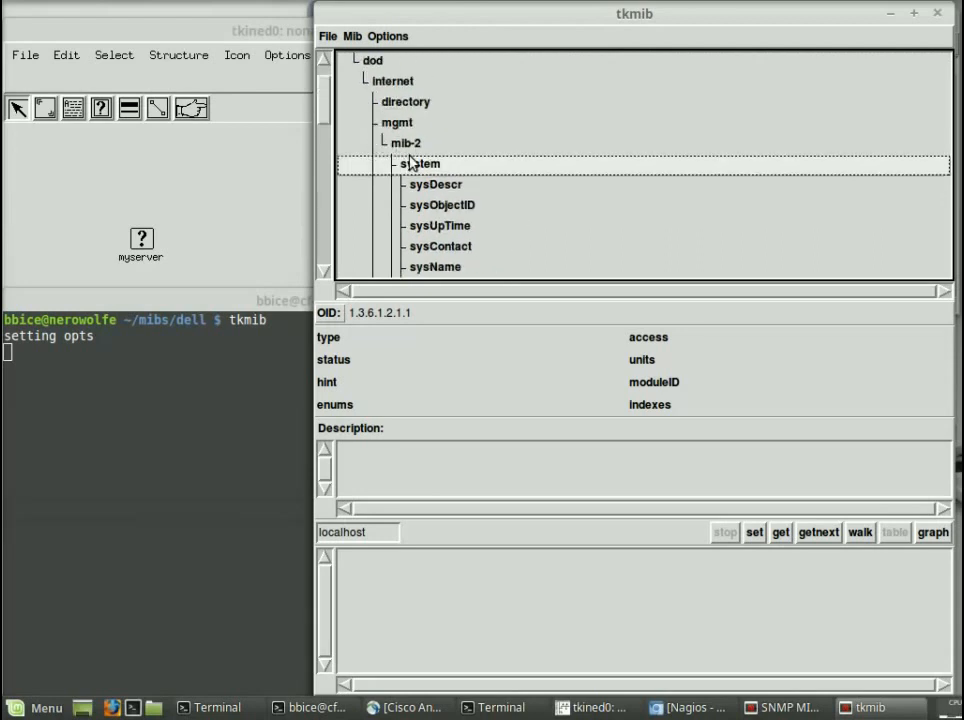
pyautogui.doubleClick(409, 164)
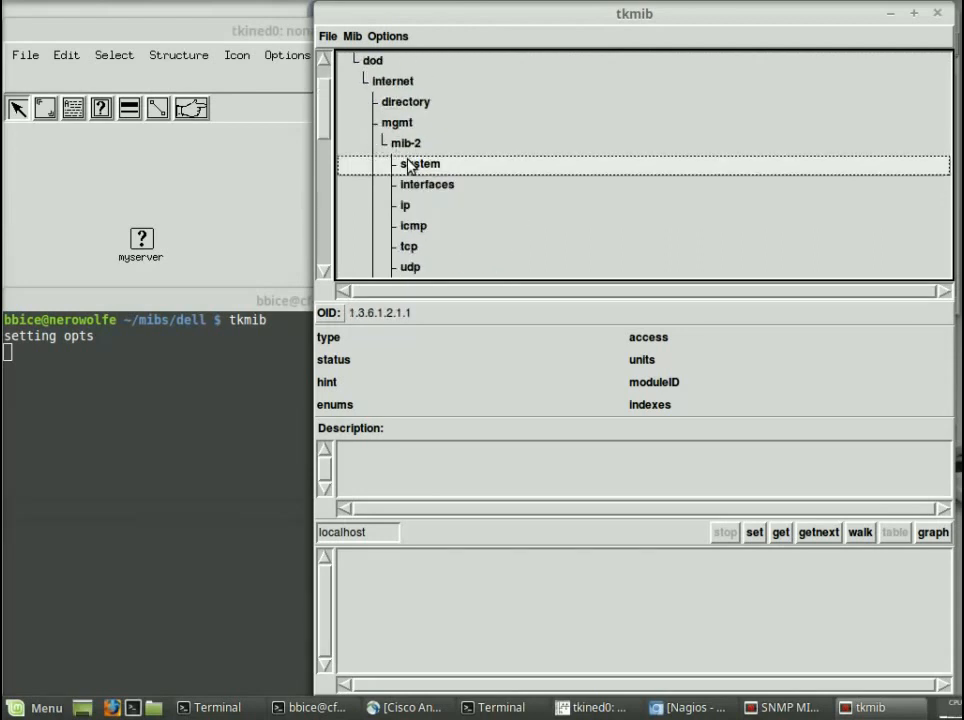
# Step: Expand the interfaces group, its ifTable and the ifEntry node to list the per-interface objects
pyautogui.doubleClick(437, 190)
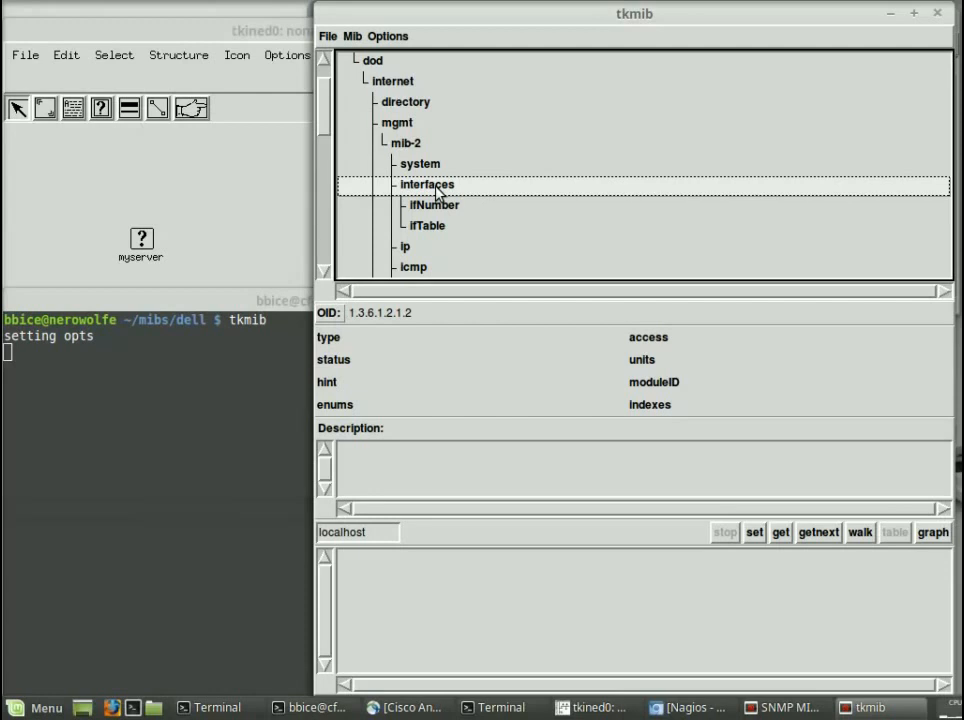
pyautogui.doubleClick(437, 229)
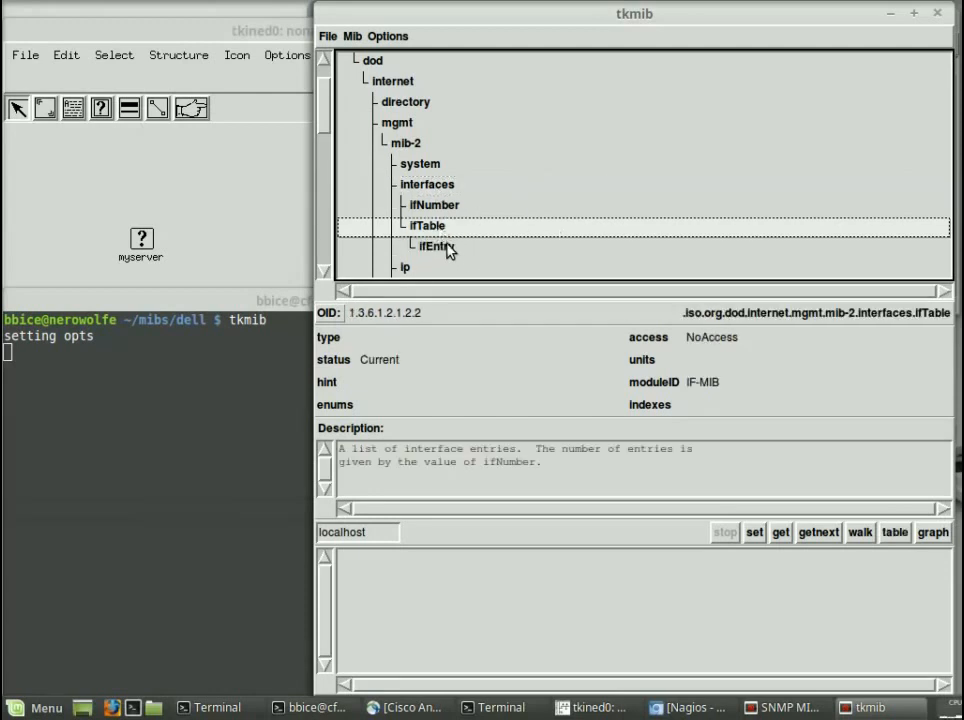
pyautogui.doubleClick(447, 251)
pyautogui.scroll(-1, 508, 217)
pyautogui.scroll(-5, 508, 217)
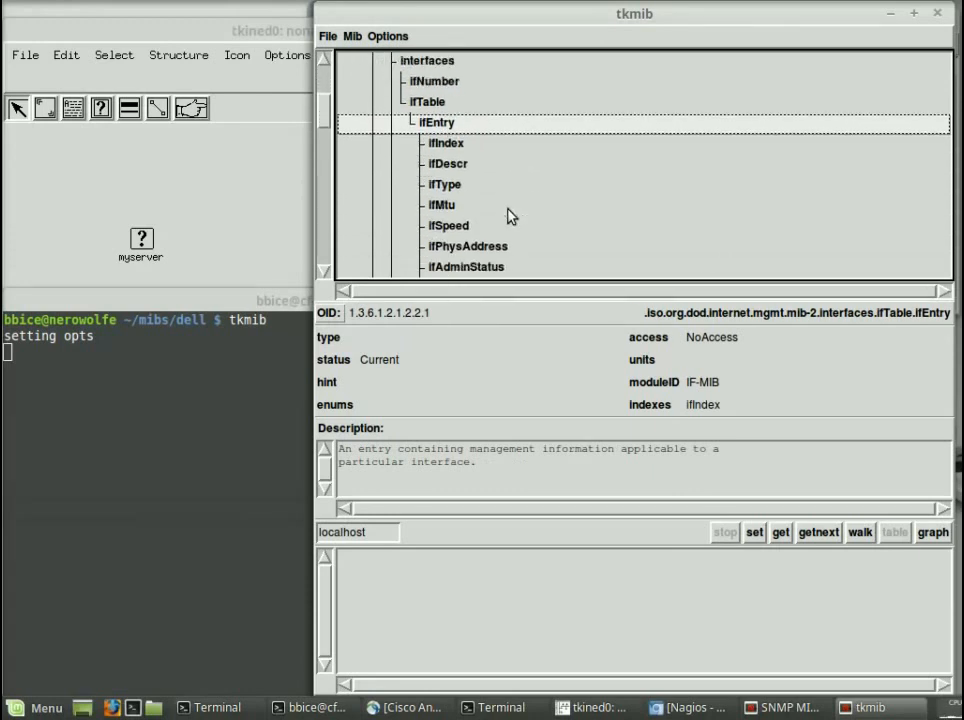
# Step: Show the details of ifDescr, ifType, ifSpeed and ifOperStatus under ifEntry
pyautogui.click(452, 165)
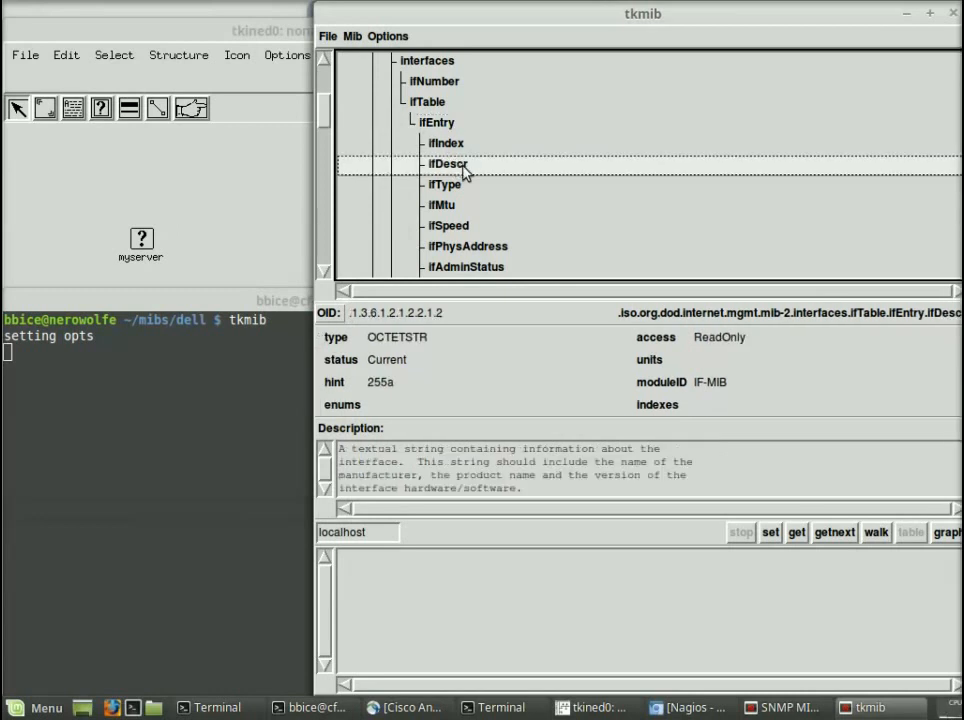
pyautogui.click(460, 186)
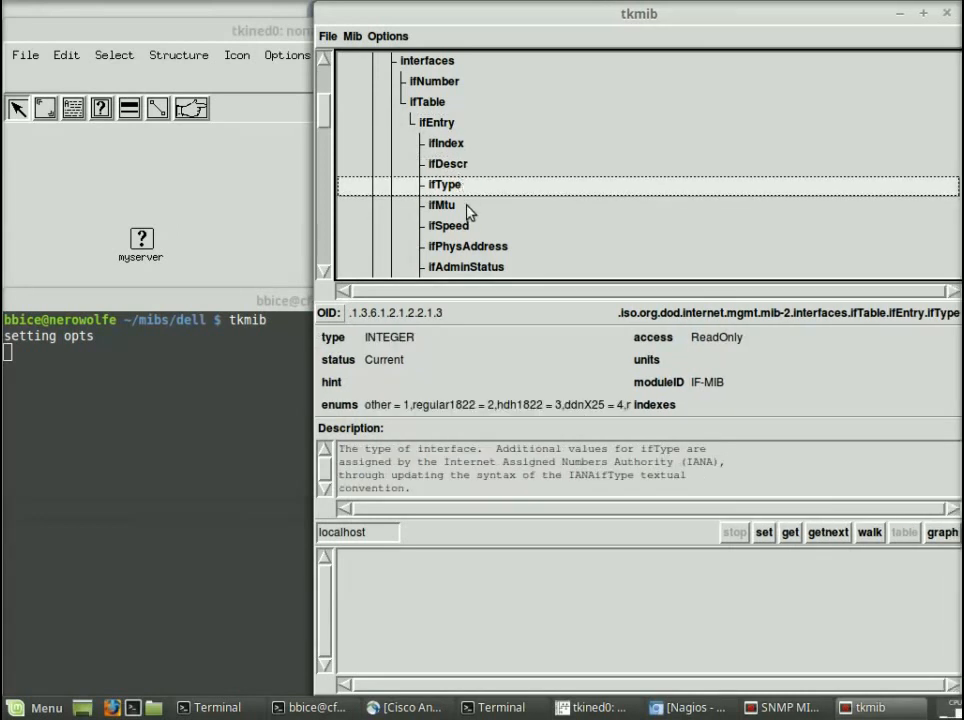
pyautogui.click(447, 228)
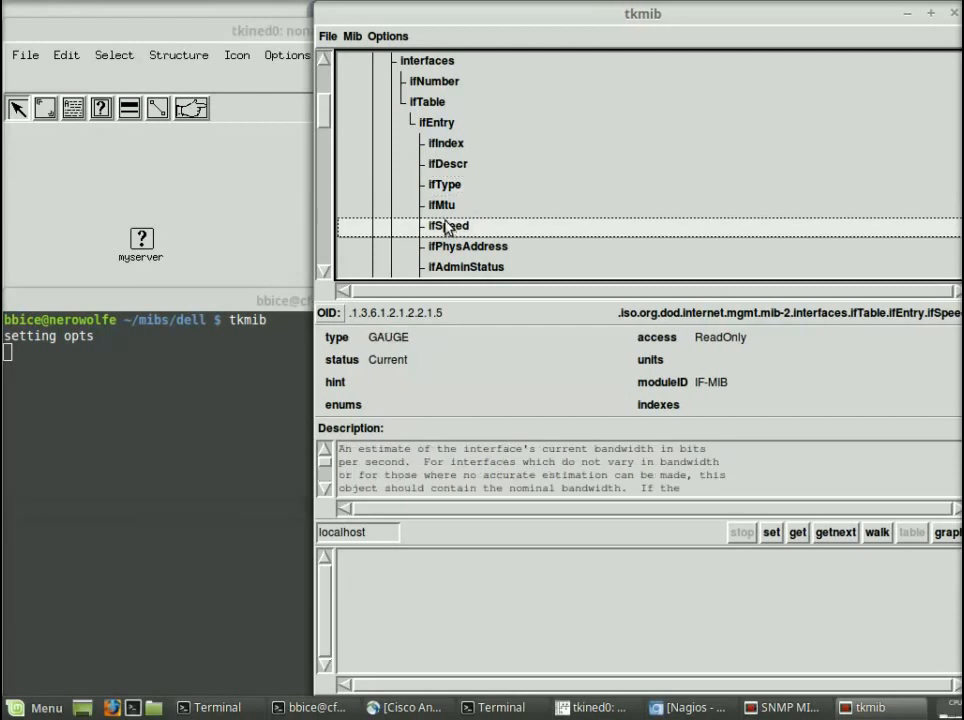
pyautogui.scroll(-1, 506, 224)
pyautogui.scroll(-2, 506, 224)
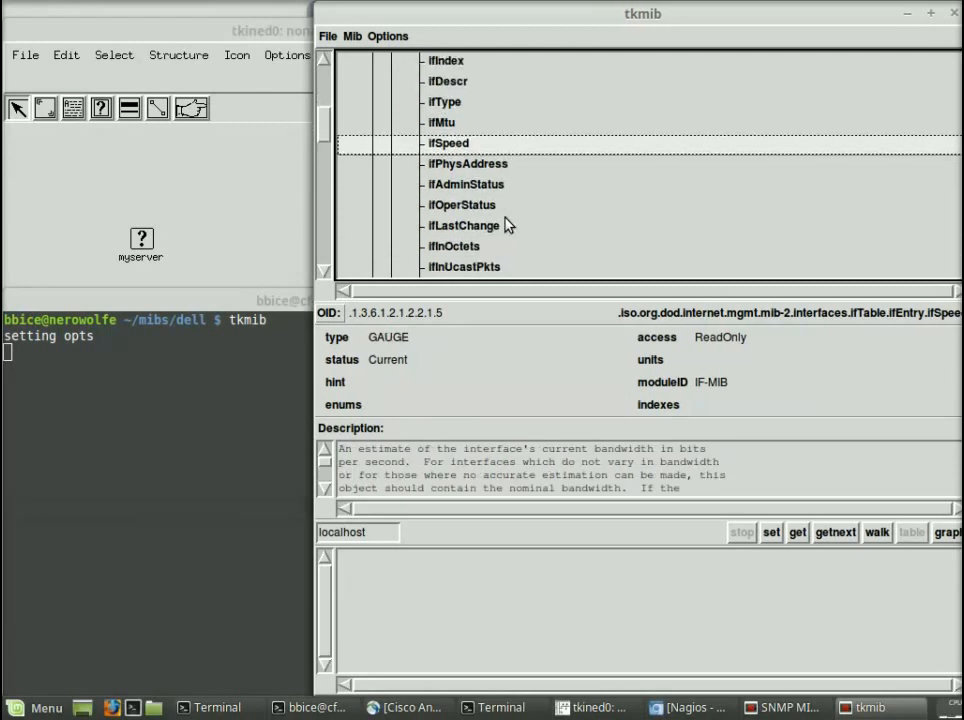
pyautogui.scroll(1, 506, 224)
pyautogui.click(485, 206)
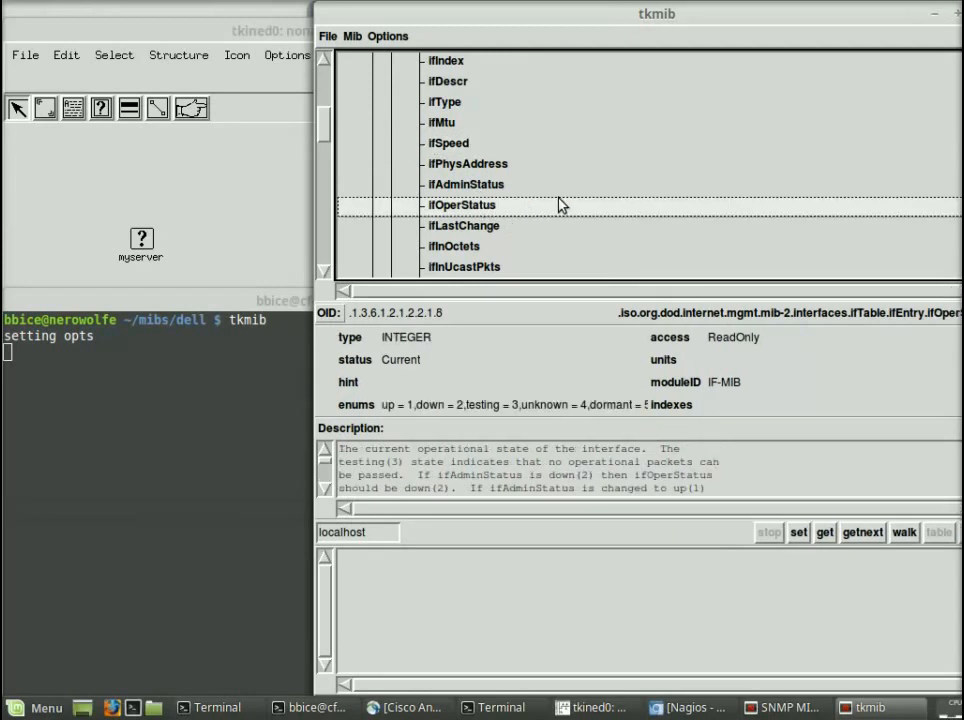
# Step: Look through the inbound and outbound traffic counters under ifEntry and show the details of ifOutOctets
pyautogui.scroll(-1, 559, 205)
pyautogui.scroll(-1, 560, 205)
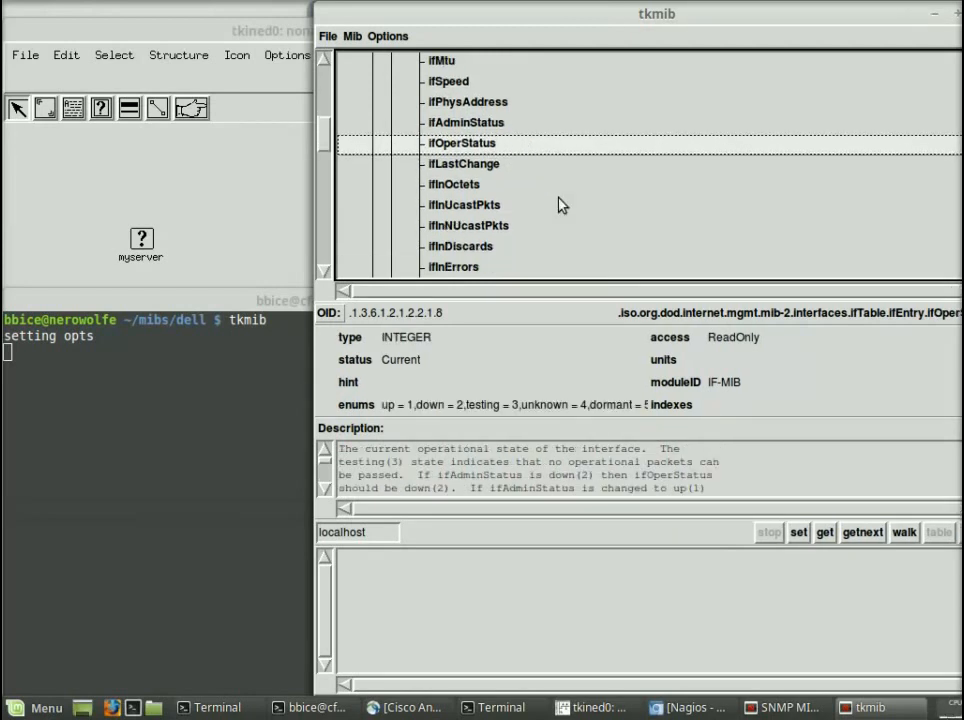
pyautogui.scroll(-1, 559, 205)
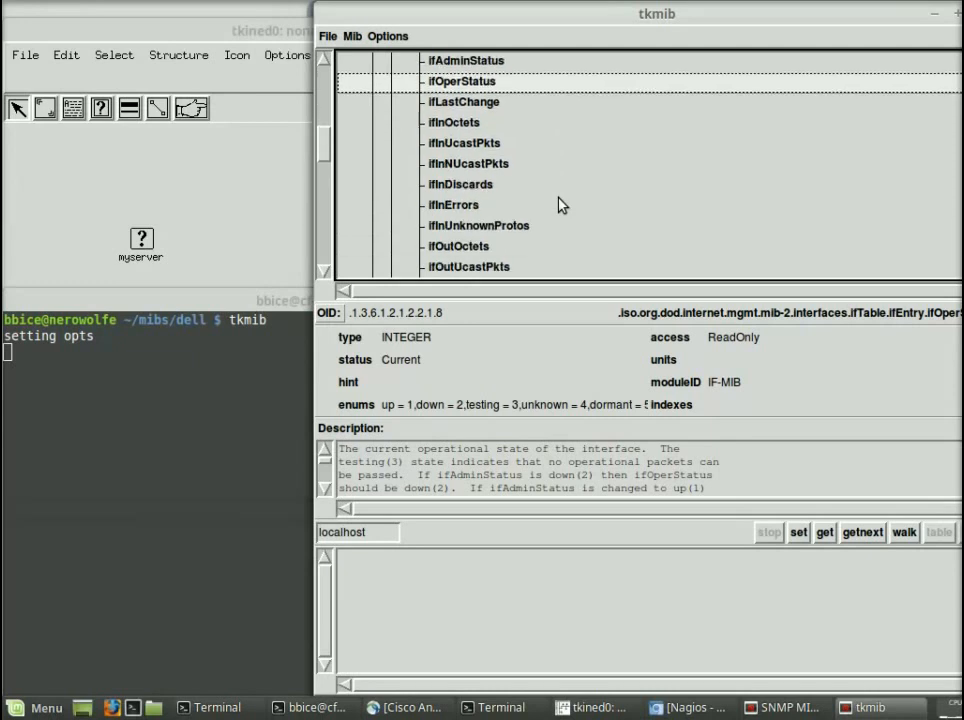
pyautogui.scroll(-3, 560, 205)
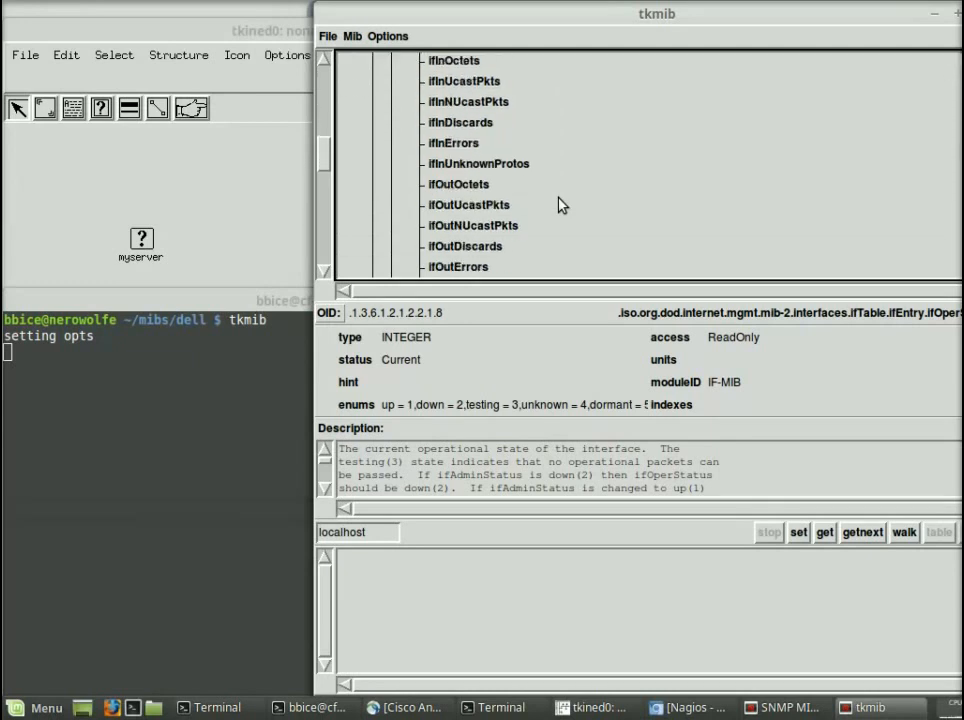
pyautogui.scroll(-2, 560, 205)
pyautogui.scroll(-1, 559, 205)
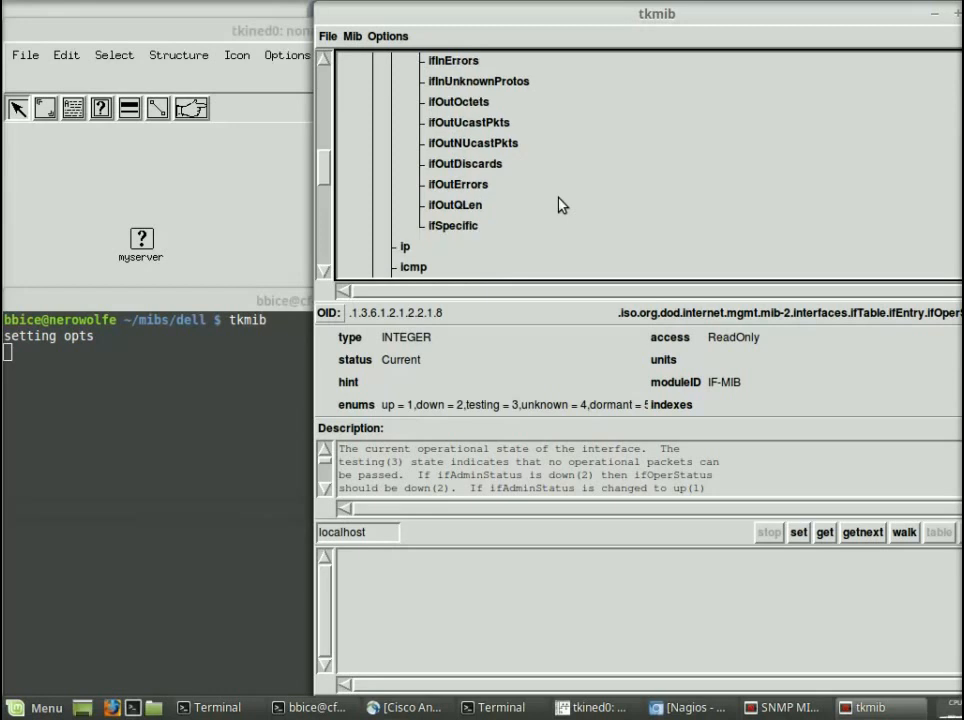
pyautogui.scroll(1, 559, 205)
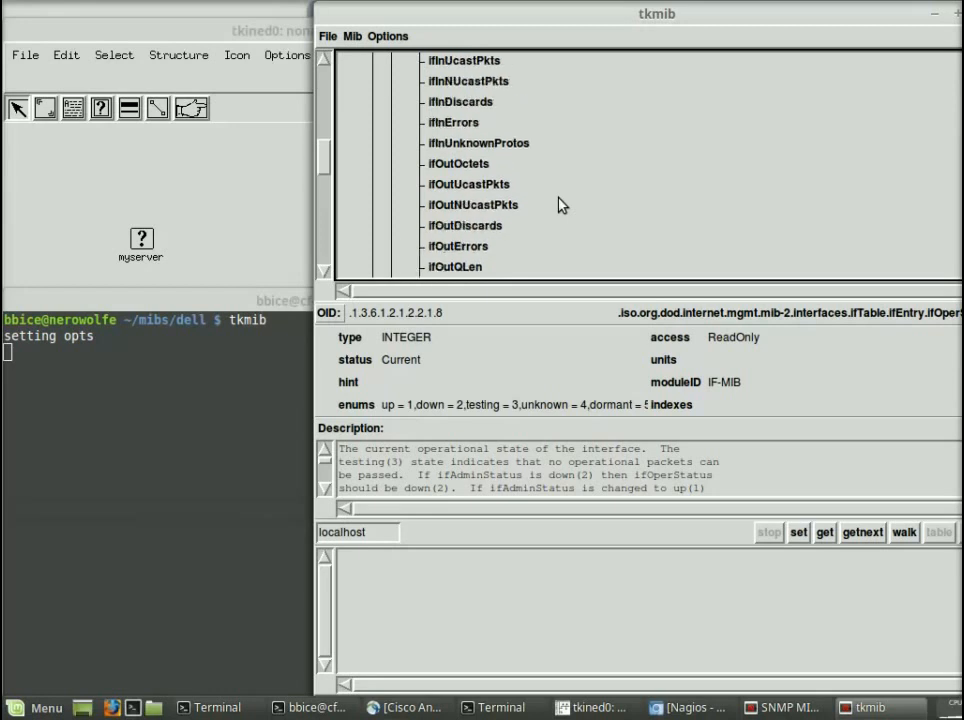
pyautogui.click(477, 165)
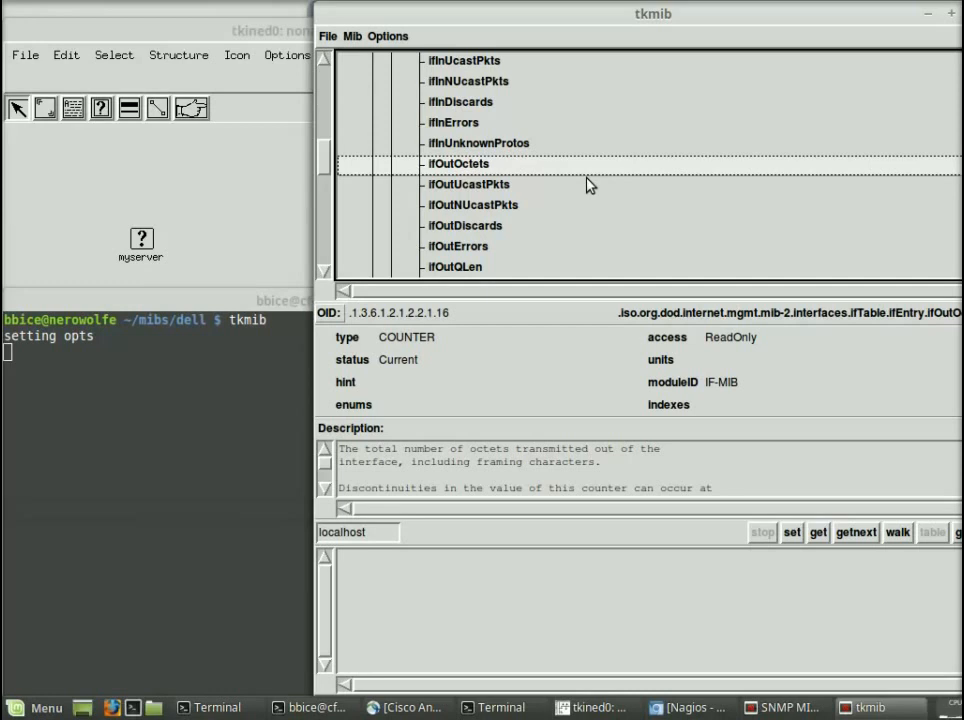
# Step: Return to ifTable to show its details and collapse the interfaces group
pyautogui.scroll(-1, 588, 185)
pyautogui.scroll(4, 588, 185)
pyautogui.scroll(3, 588, 185)
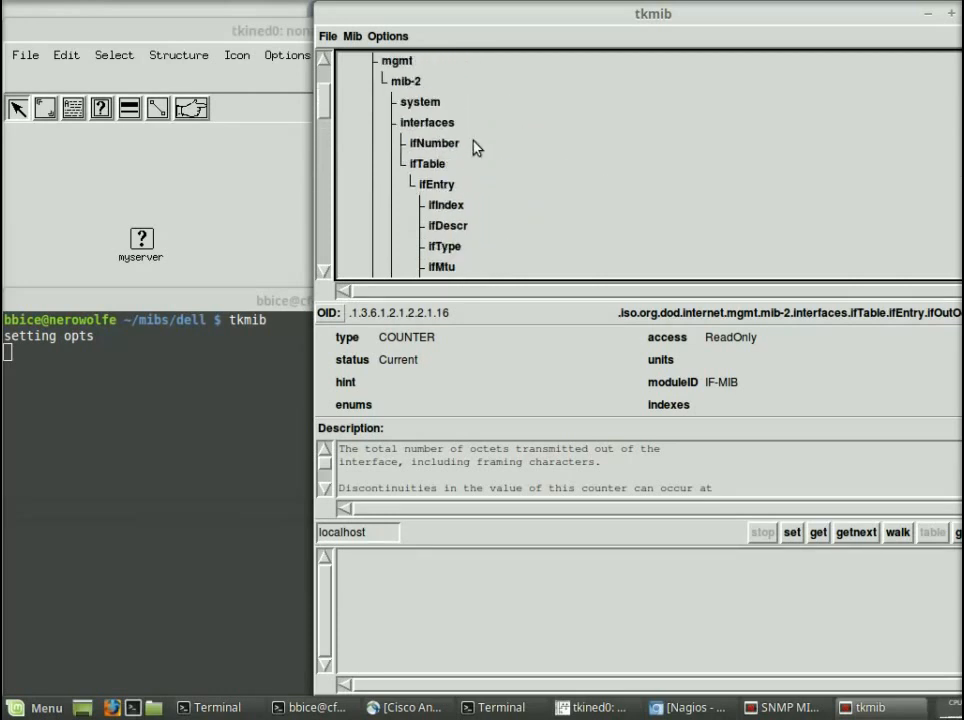
pyautogui.click(436, 168)
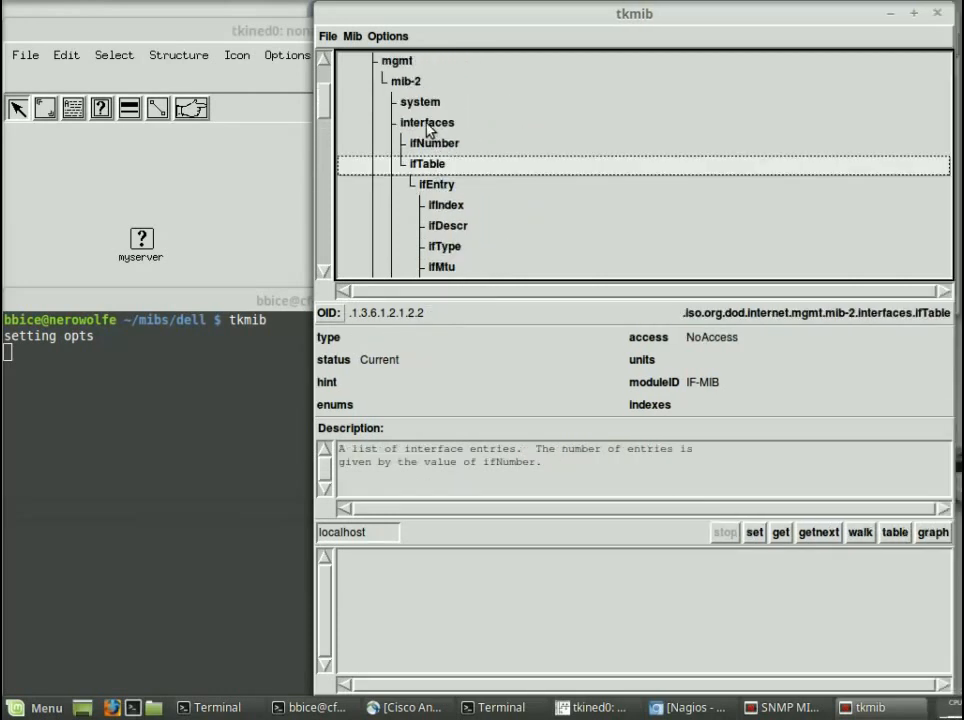
pyautogui.doubleClick(430, 126)
# Step: Expand the ip group under mib-2, look through its objects, and collapse it again
pyautogui.doubleClick(430, 145)
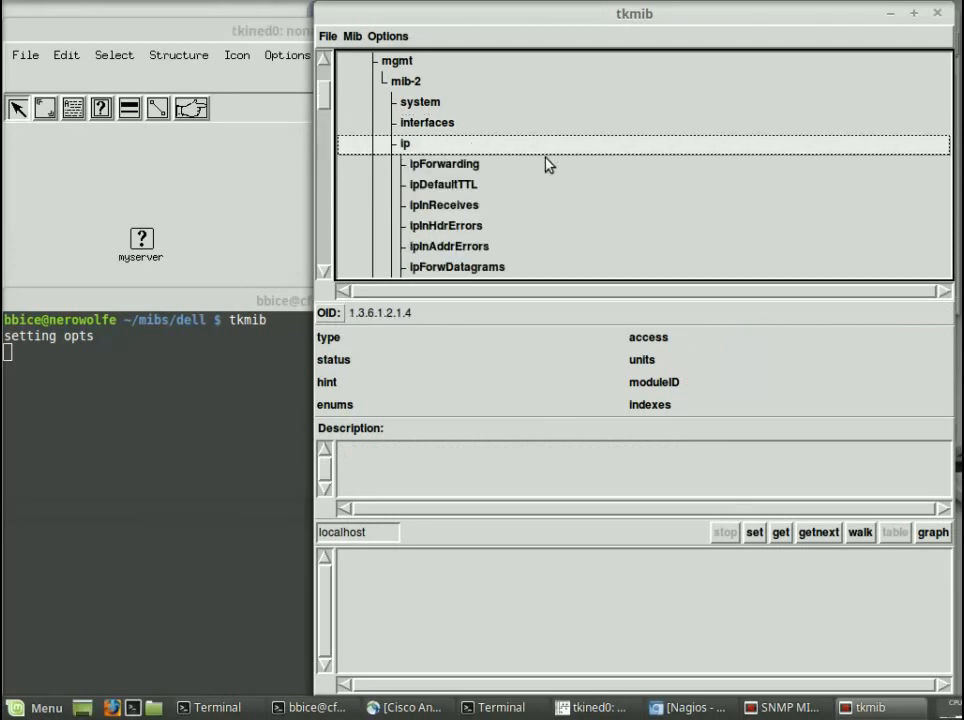
pyautogui.scroll(-3, 547, 160)
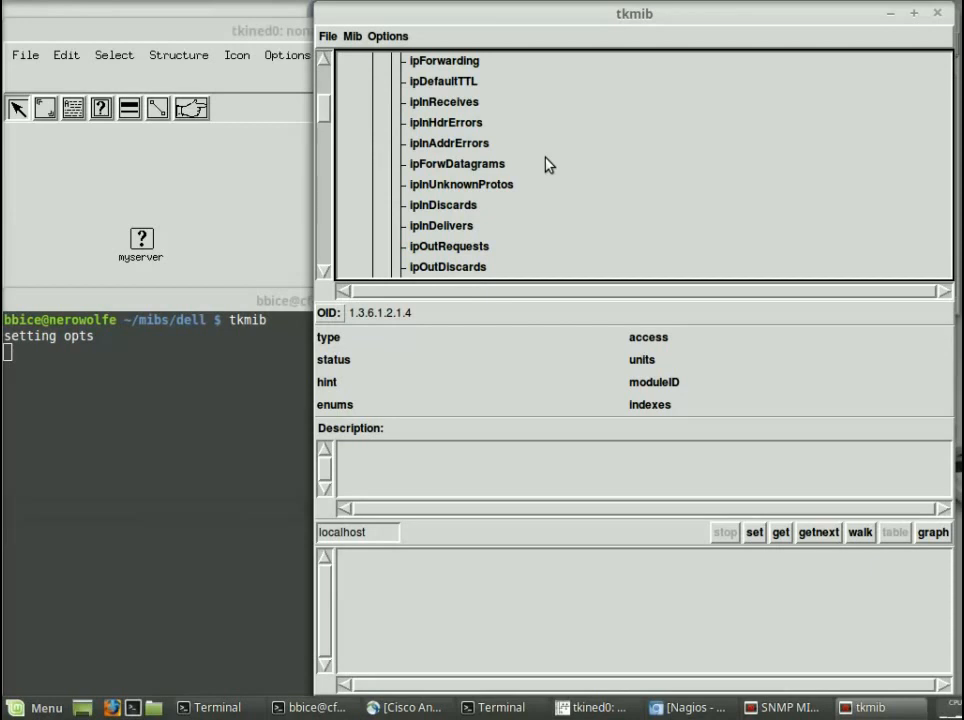
pyautogui.scroll(-3, 547, 165)
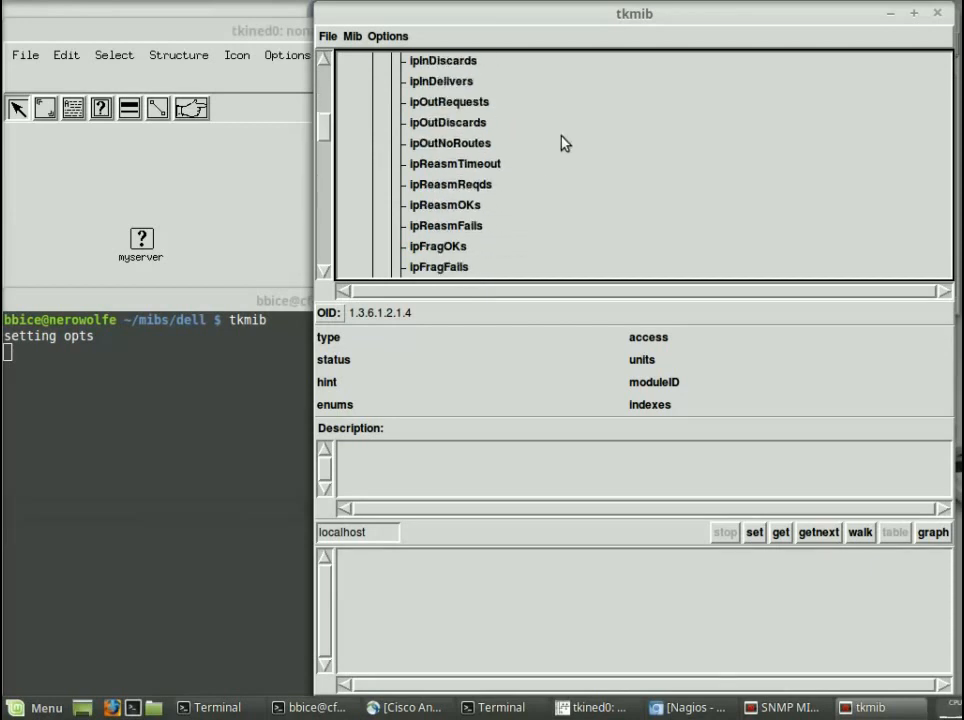
pyautogui.scroll(-5, 625, 188)
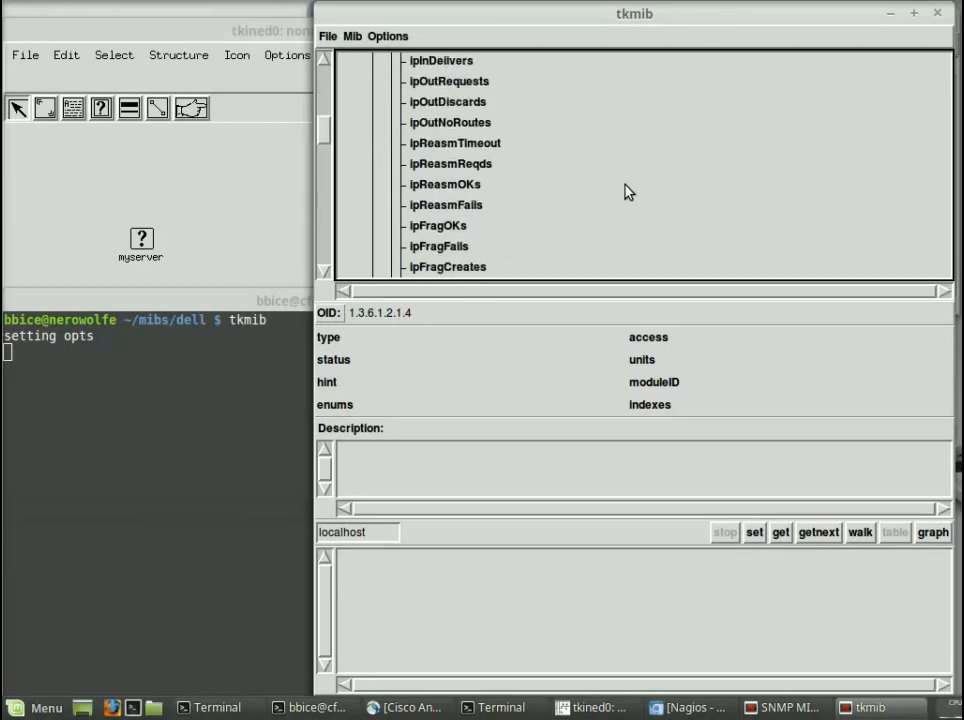
pyautogui.scroll(-2, 625, 192)
pyautogui.scroll(9, 625, 192)
pyautogui.scroll(10, 625, 192)
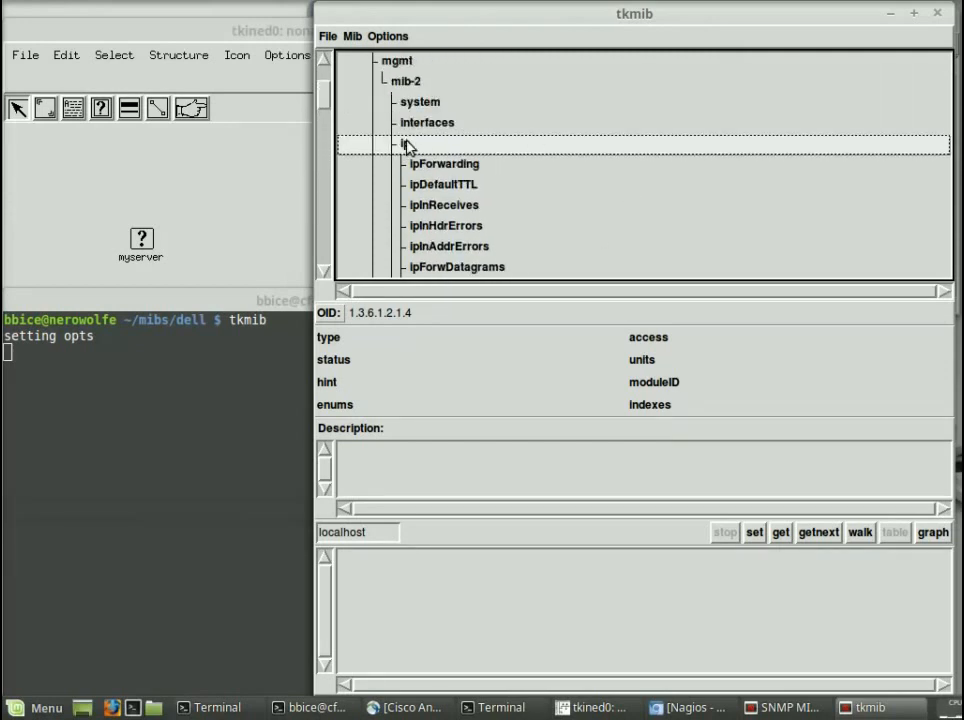
pyautogui.click(411, 150)
pyautogui.click(411, 150)
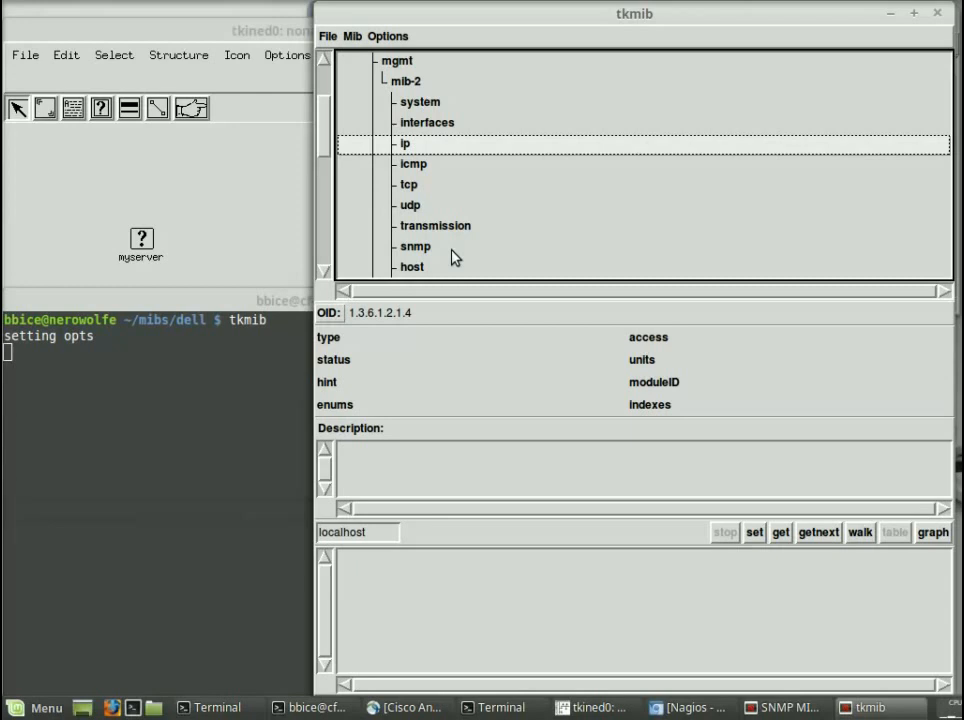
# Step: Expand the host group and its hrDevice branch, and show the details of hrProcessorTable
pyautogui.click(424, 267)
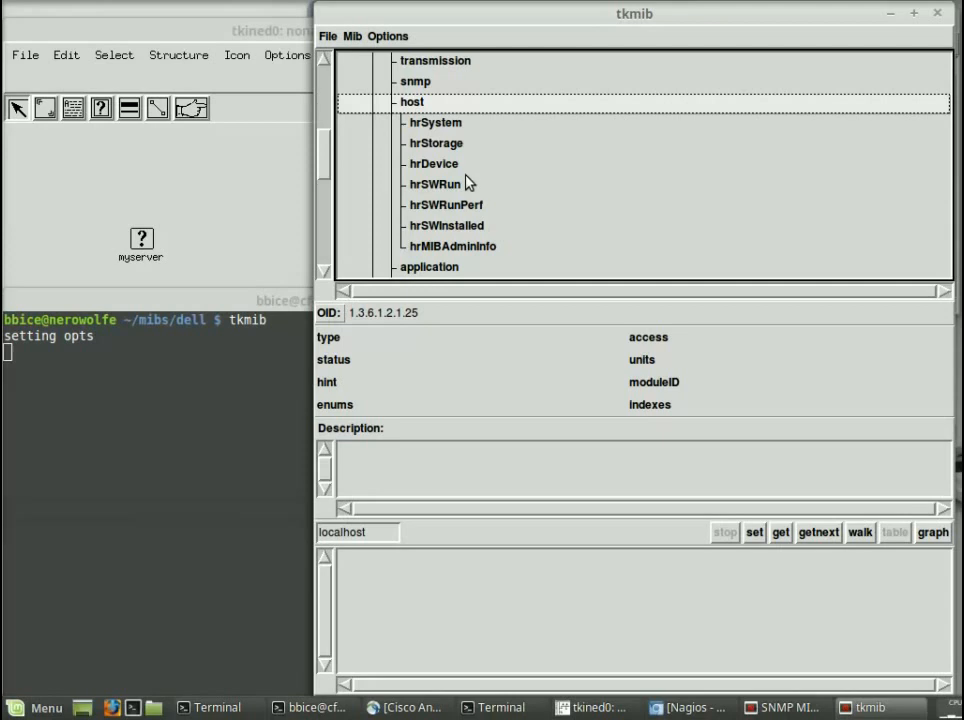
pyautogui.click(440, 170)
pyautogui.doubleClick(438, 166)
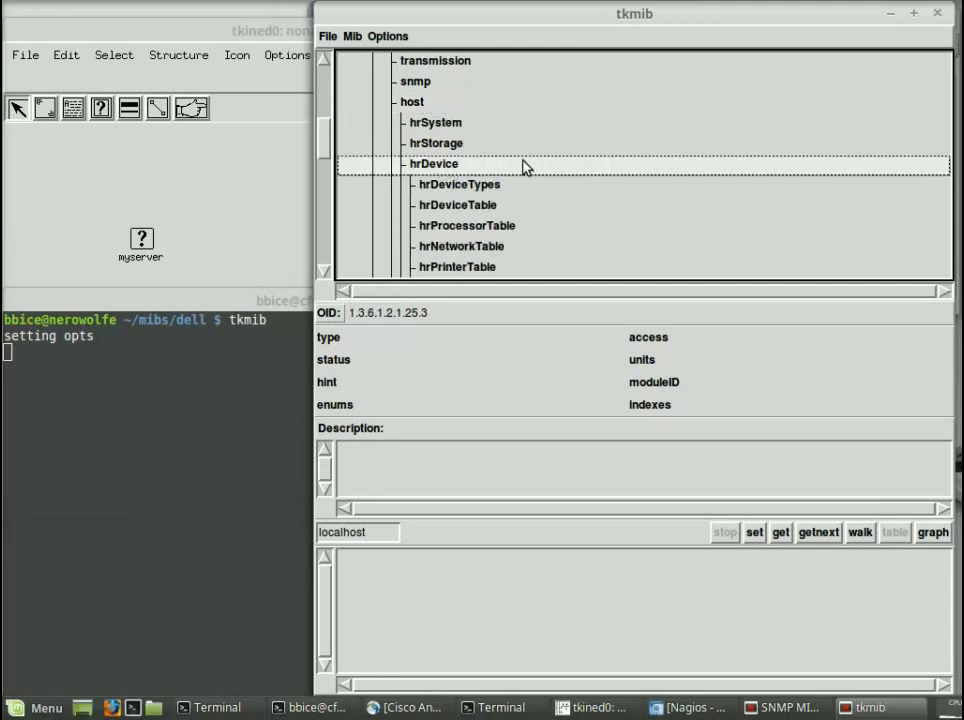
pyautogui.scroll(-3, 525, 168)
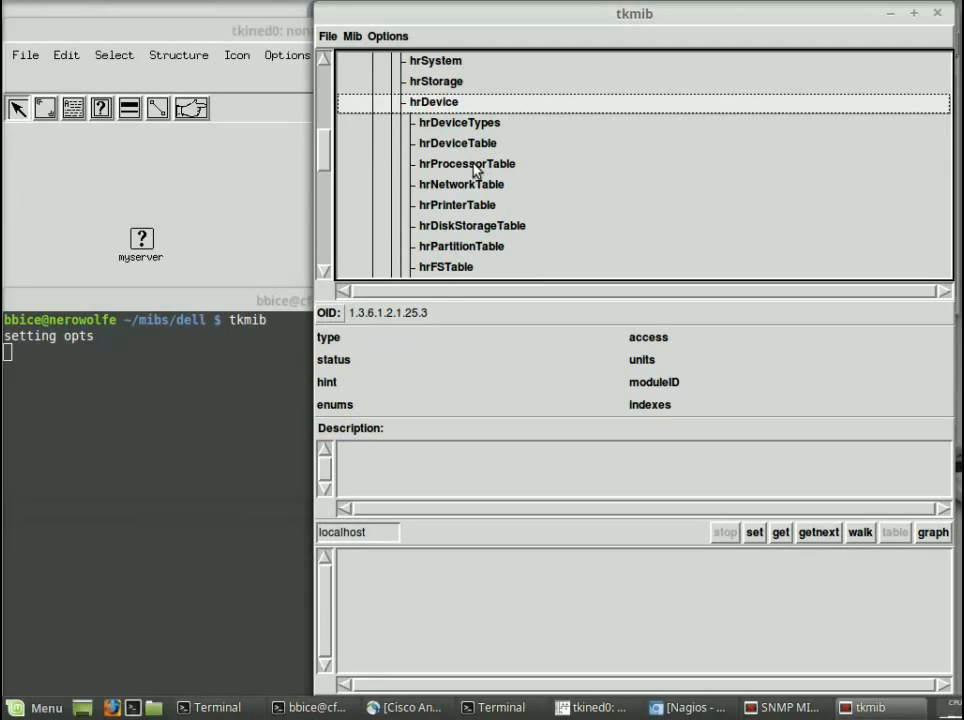
pyautogui.click(474, 166)
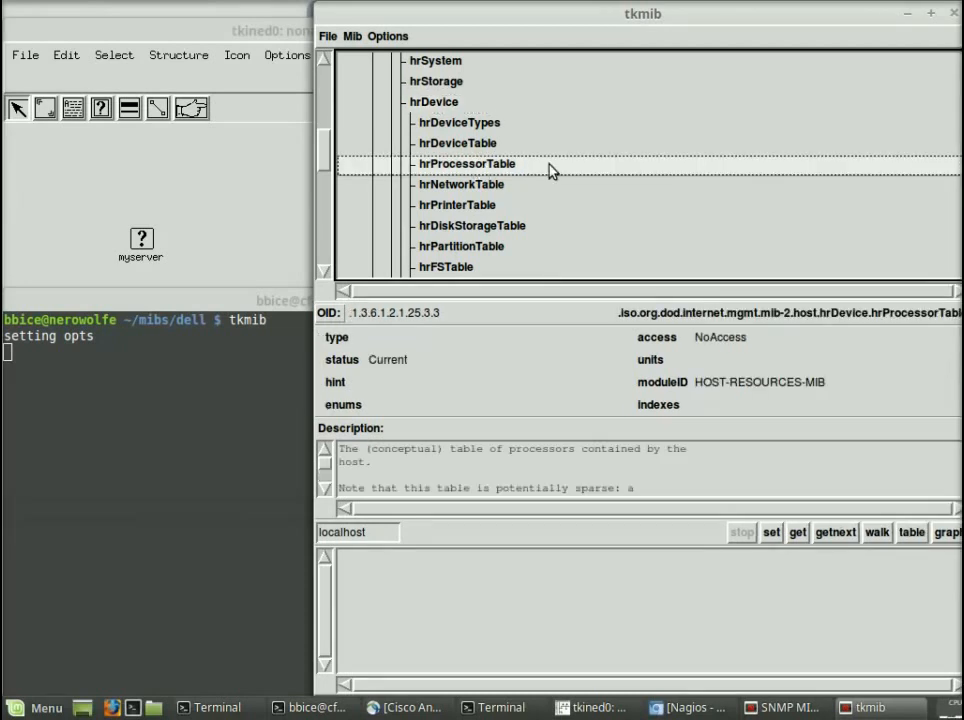
# Step: Collapse the host group under mib-2
pyautogui.scroll(4, 488, 133)
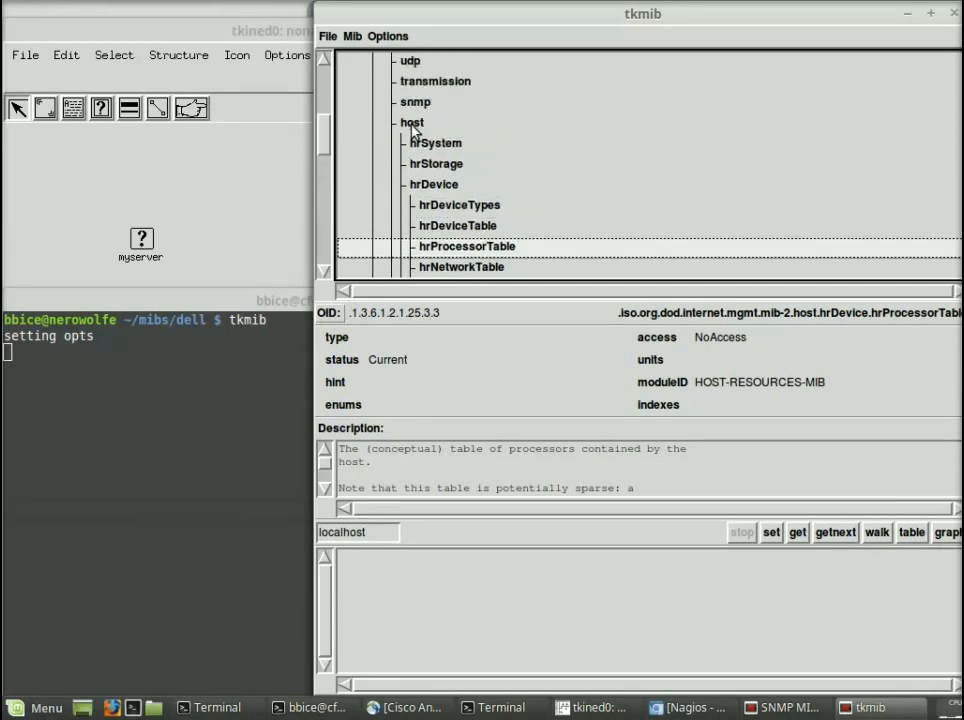
pyautogui.click(413, 124)
pyautogui.doubleClick(413, 124)
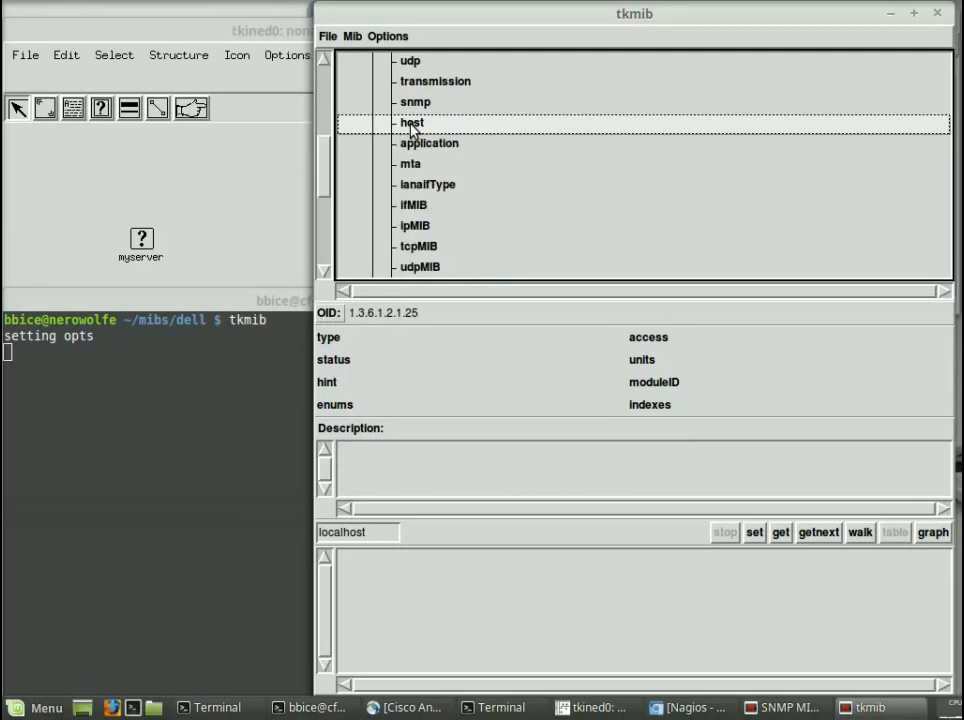
# Step: Examine the remaining mib-2 groups below host, from application through notificationLogMIB, and the experimental and private branches
pyautogui.scroll(-6, 491, 170)
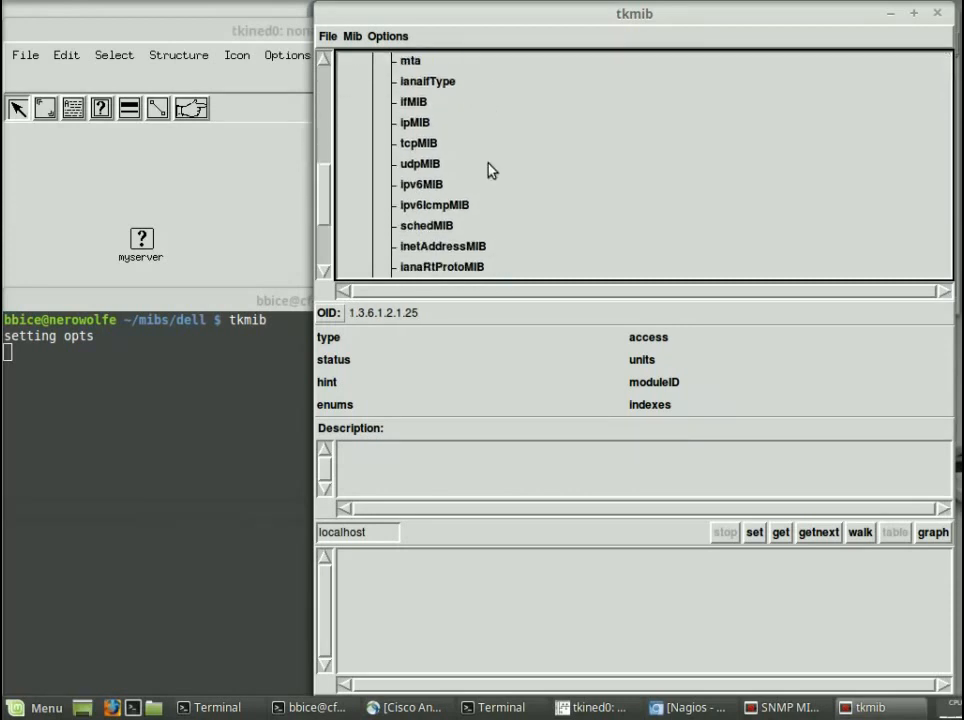
pyautogui.scroll(-2, 491, 170)
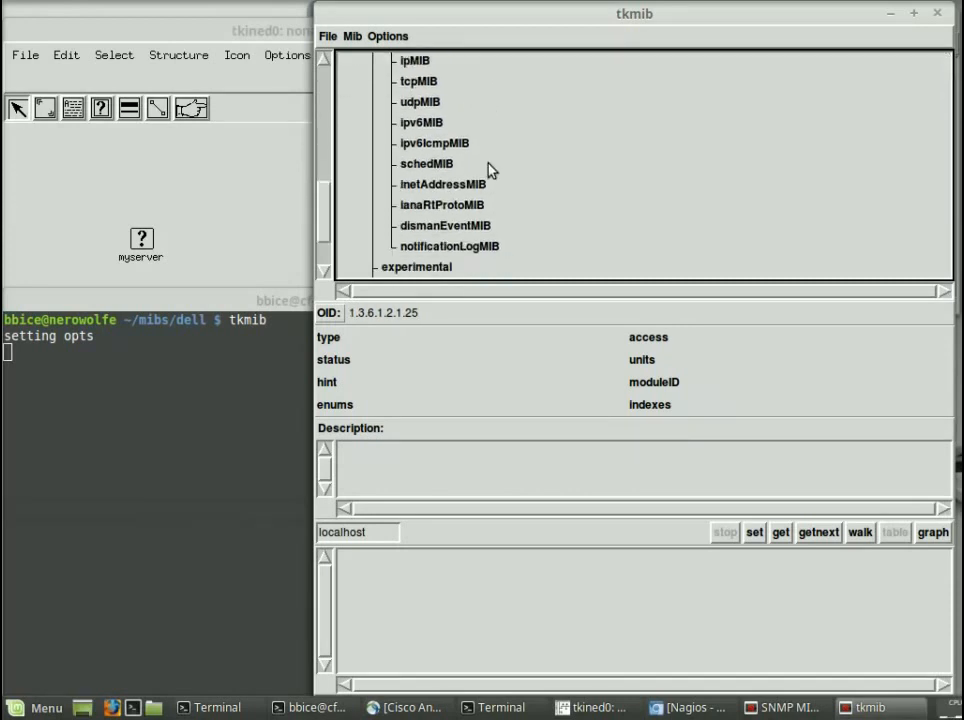
pyautogui.scroll(2, 491, 170)
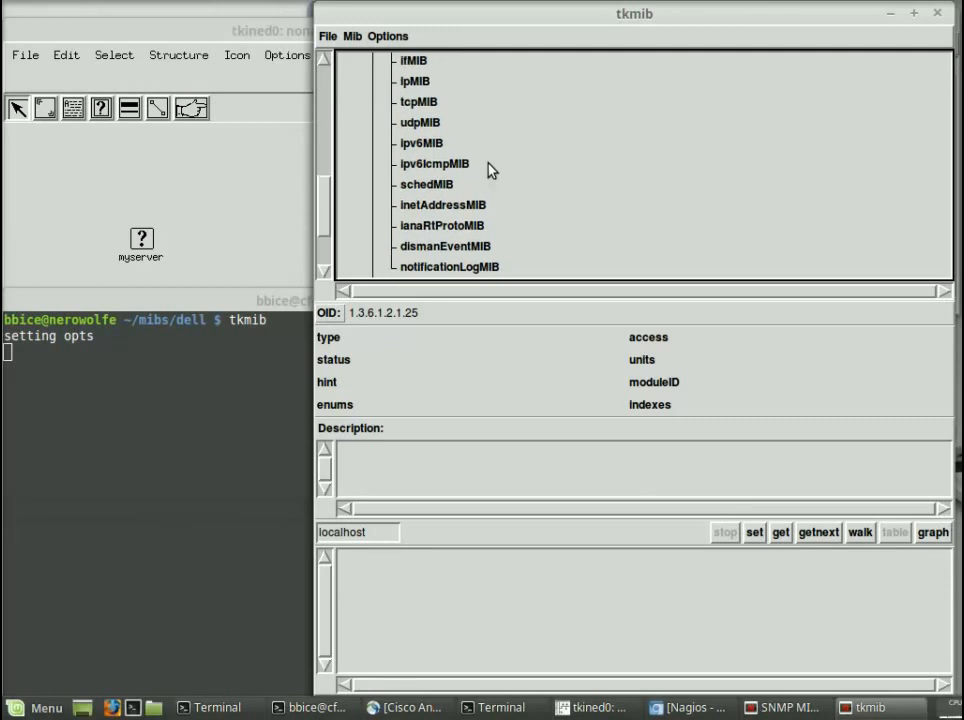
pyautogui.scroll(-2, 491, 170)
pyautogui.scroll(-1, 491, 170)
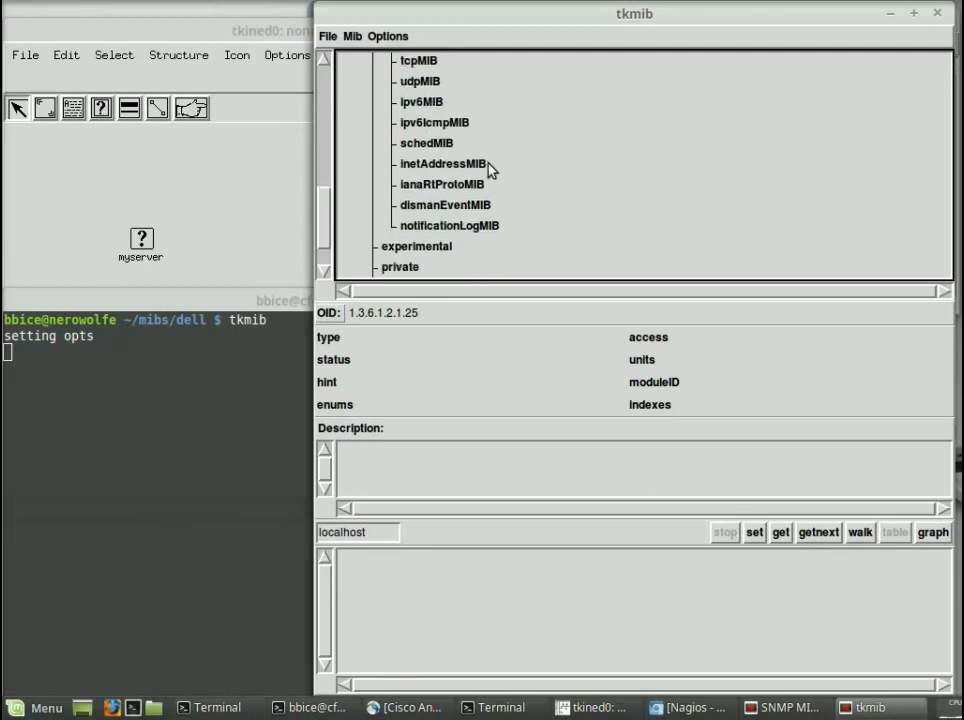
pyautogui.scroll(2, 491, 170)
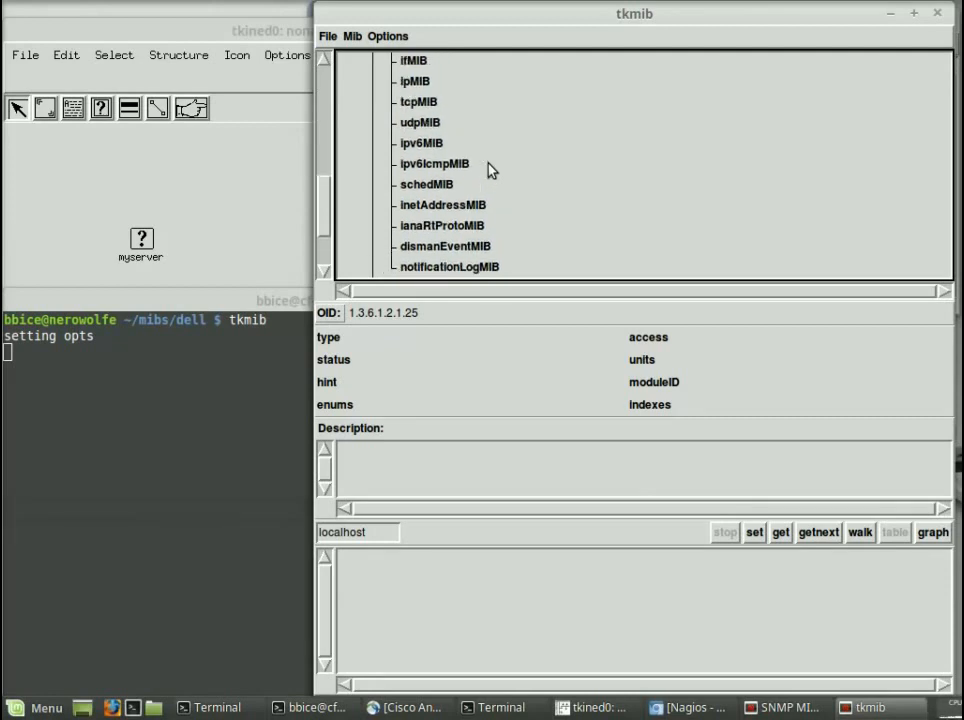
pyautogui.scroll(2, 491, 170)
pyautogui.scroll(1, 491, 170)
pyautogui.scroll(-4, 491, 170)
pyautogui.scroll(-1, 491, 170)
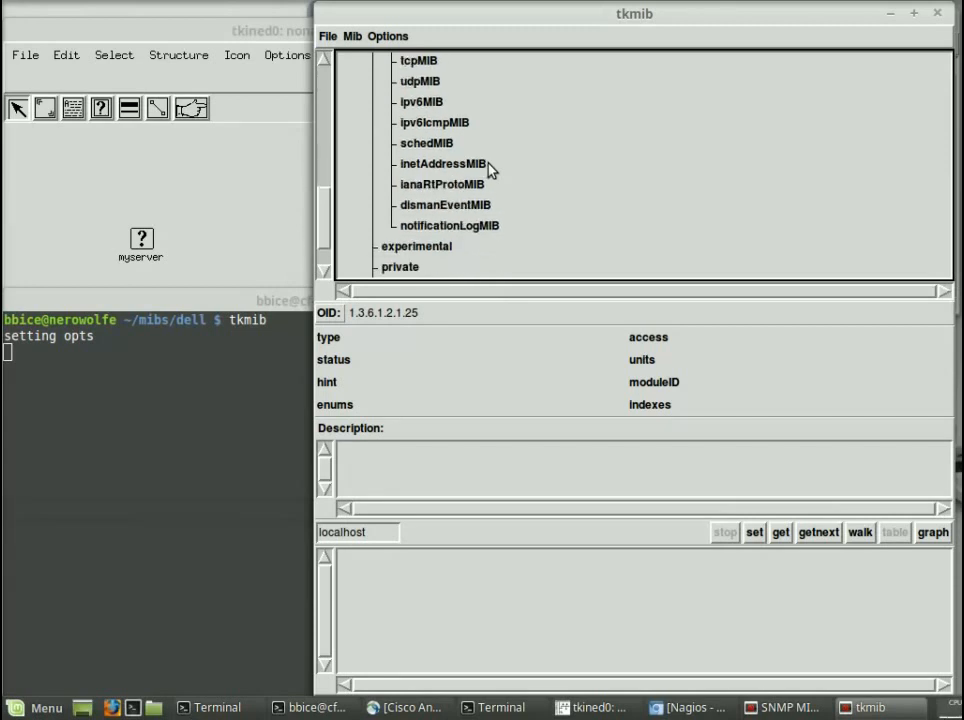
pyautogui.scroll(4, 491, 170)
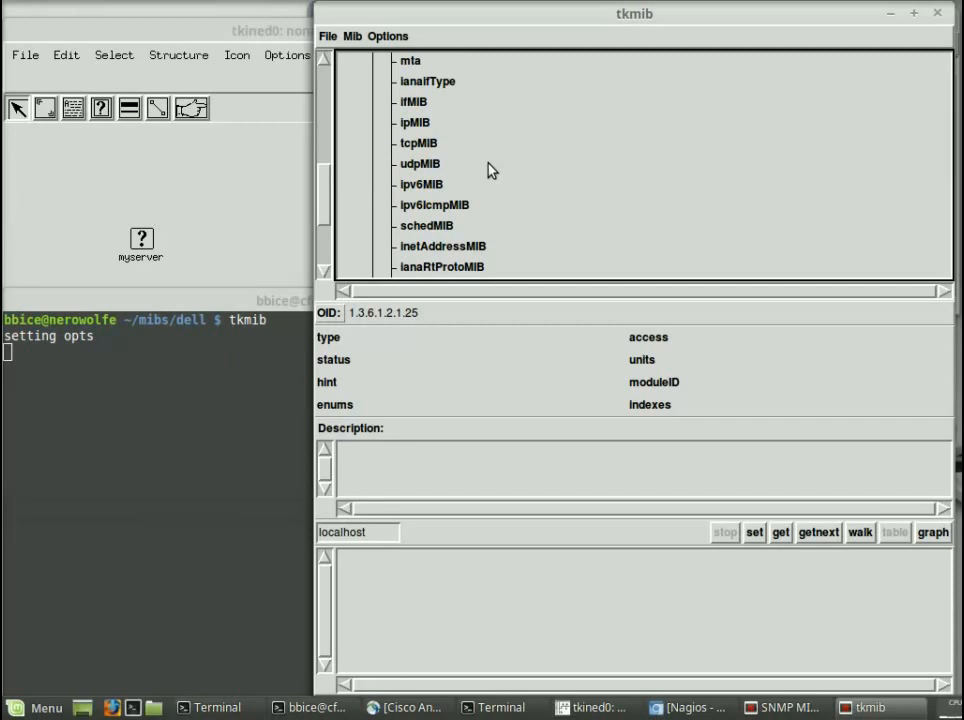
# Step: Collapse the mib-2 group under mgmt in the MIB tree
pyautogui.scroll(12, 491, 170)
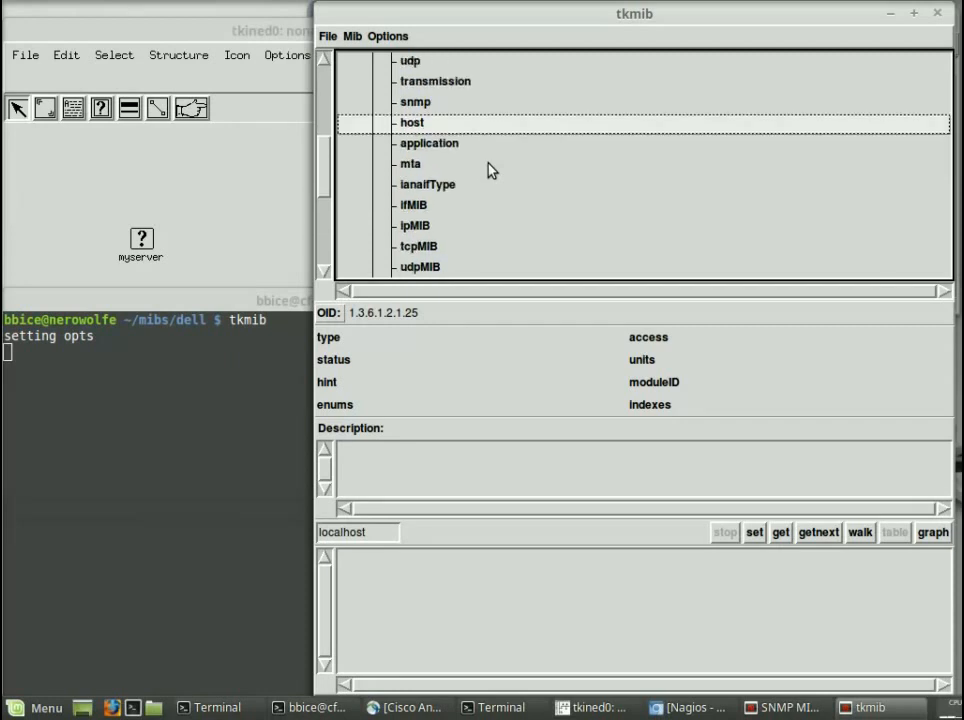
pyautogui.scroll(4, 491, 170)
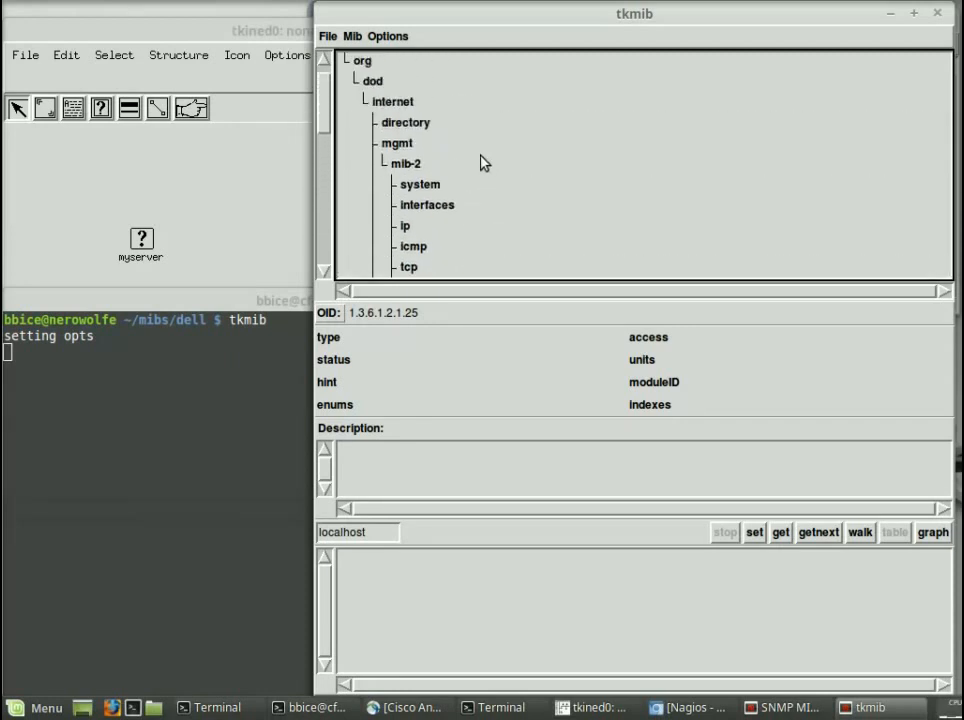
pyautogui.doubleClick(402, 168)
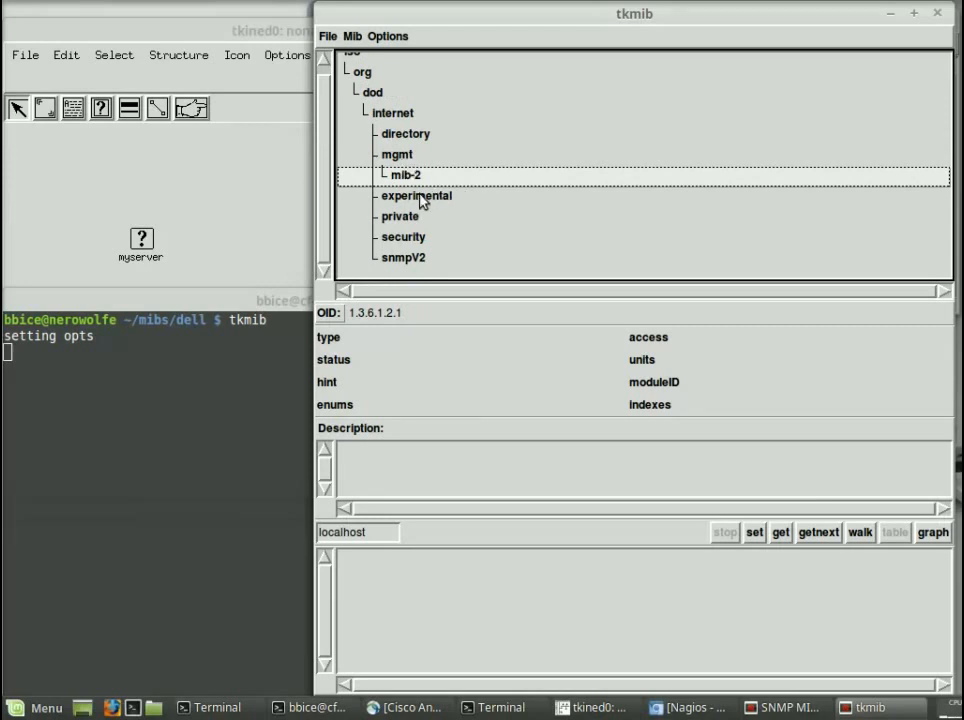
# Step: Expand the experimental branch to view its MIBs, and collapse both the mgmt and experimental branches
pyautogui.doubleClick(424, 199)
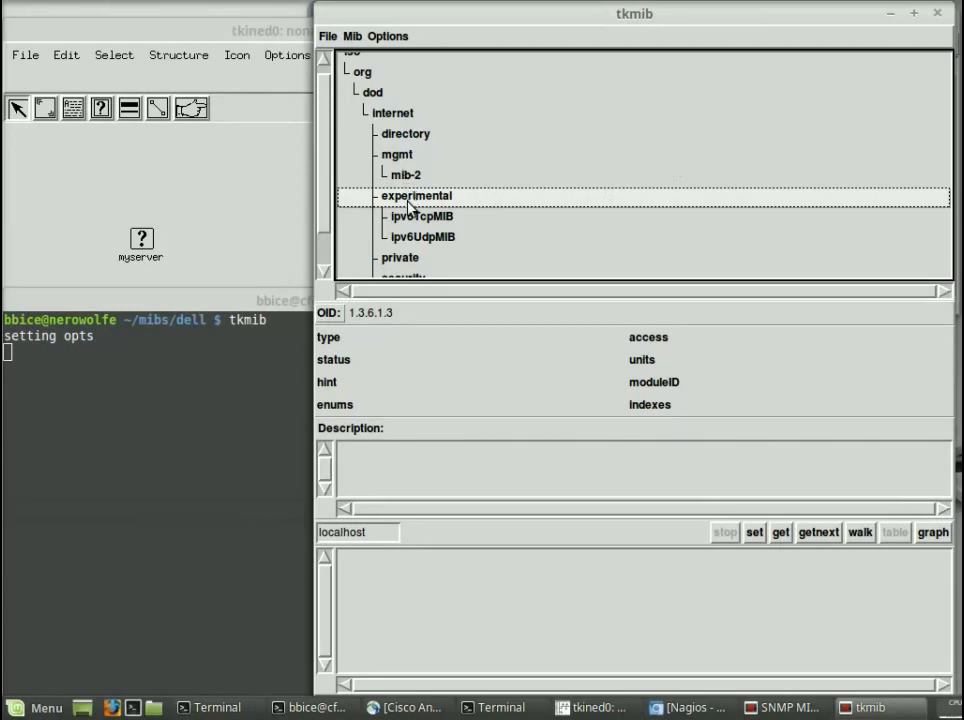
pyautogui.click(392, 157)
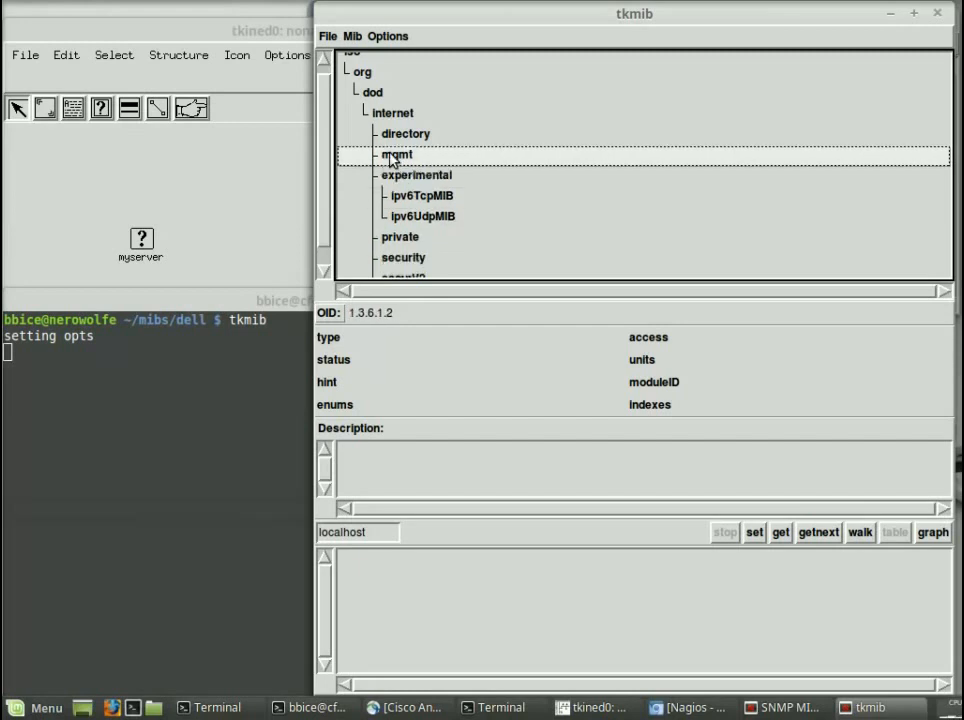
pyautogui.click(418, 182)
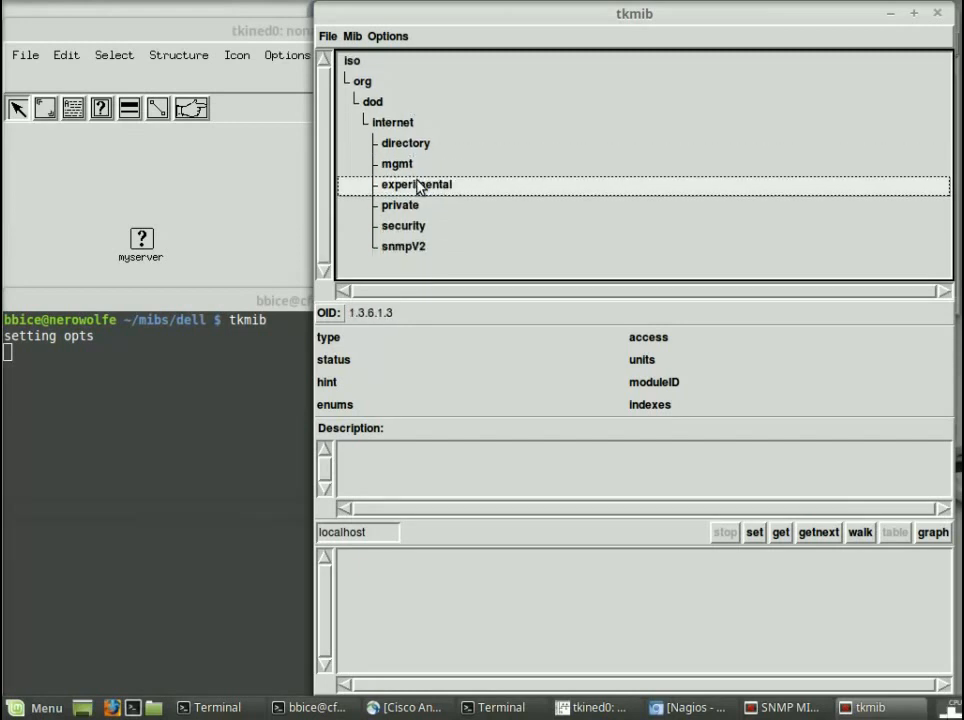
# Step: Expand the private branch down through enterprises to the objects under ucdavis
pyautogui.click(410, 212)
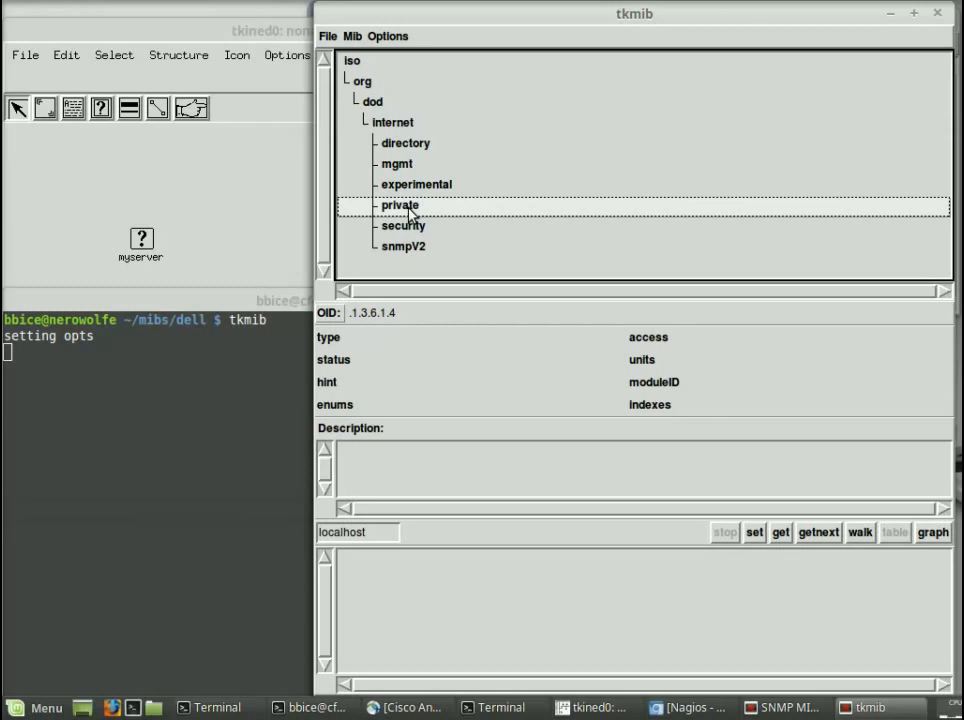
pyautogui.doubleClick(409, 211)
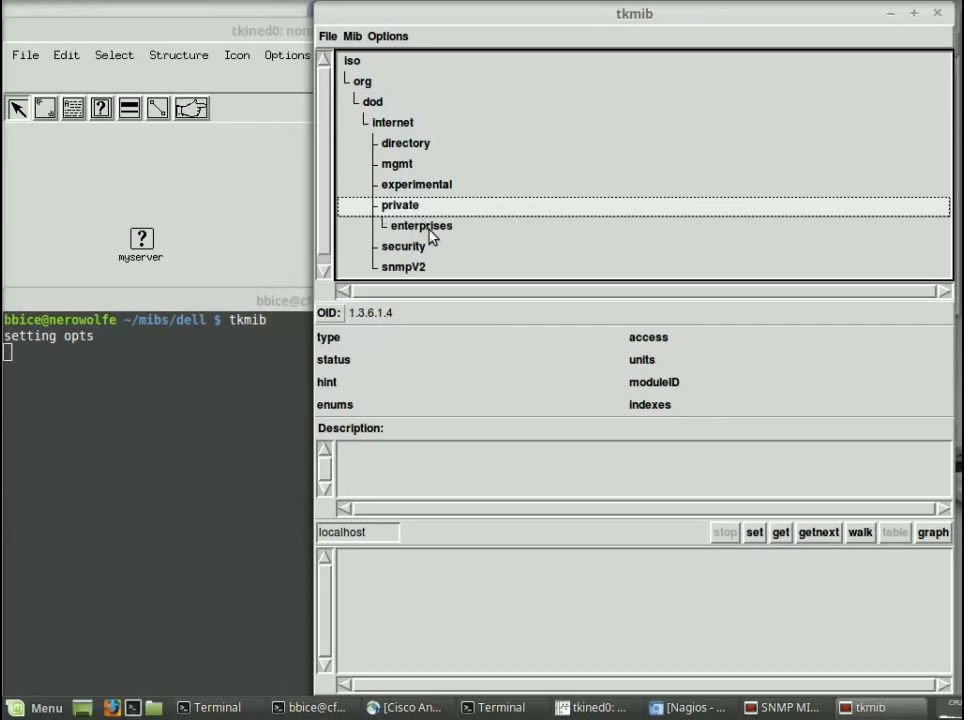
pyautogui.doubleClick(428, 228)
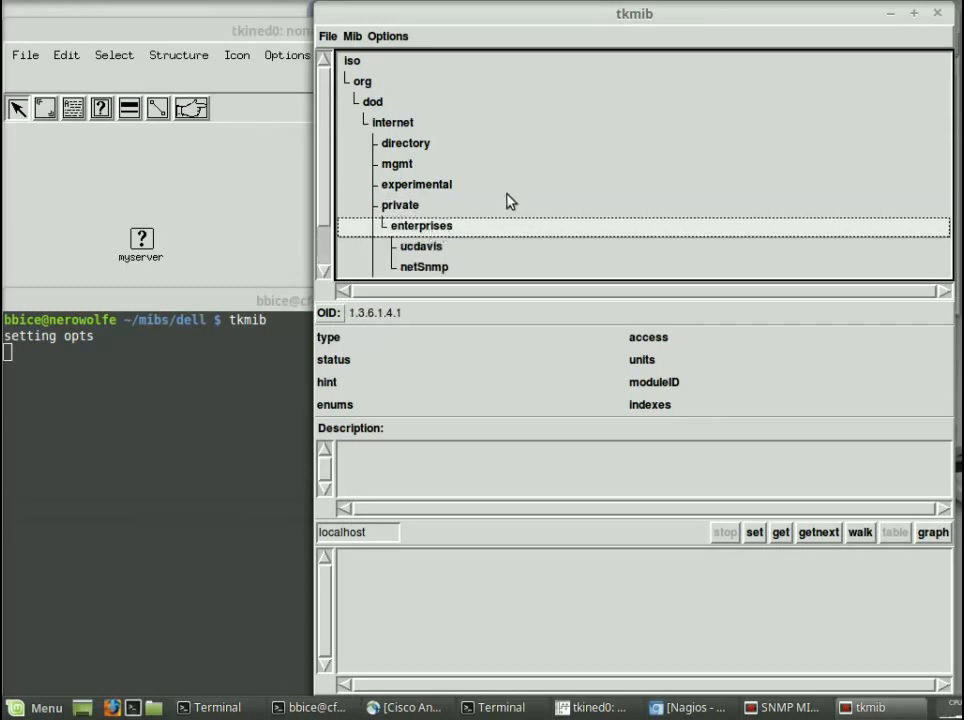
pyautogui.scroll(-2, 510, 200)
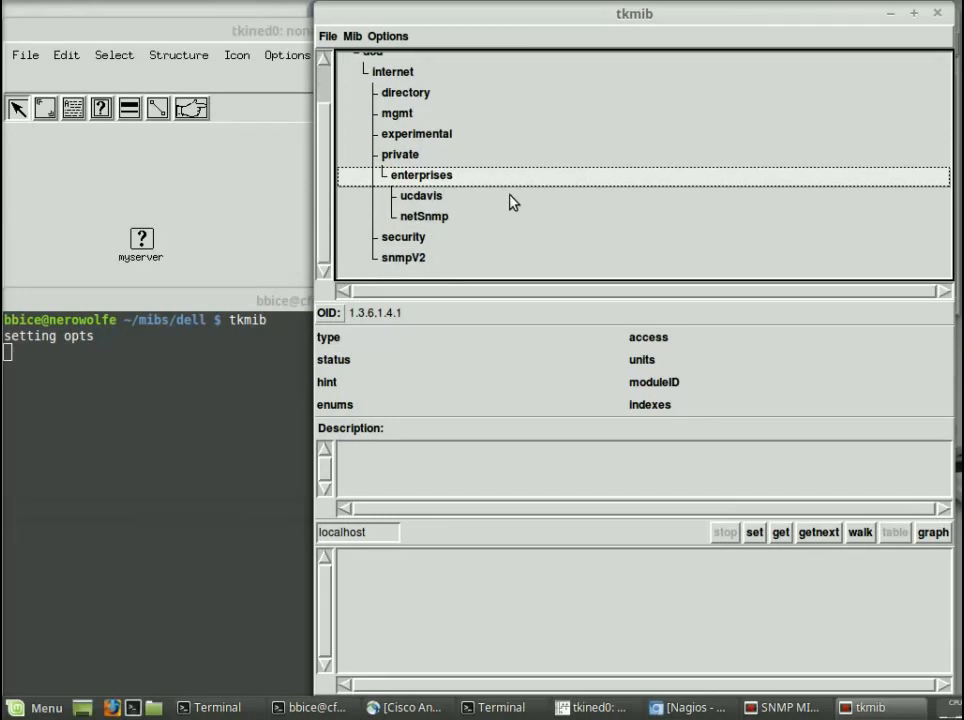
pyautogui.doubleClick(437, 200)
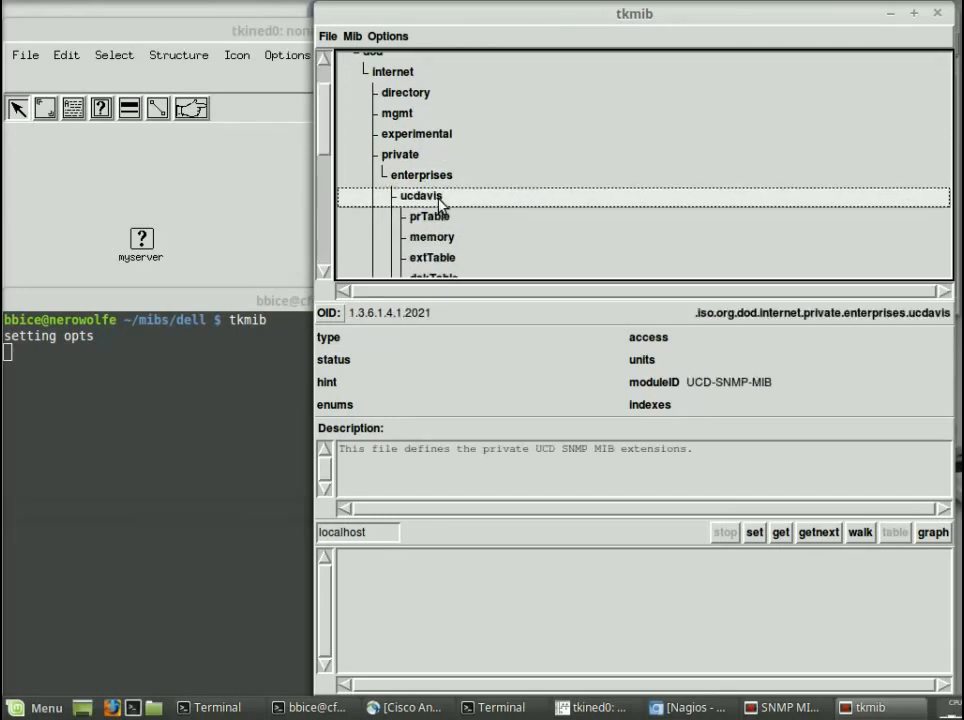
# Step: Examine the objects under ucdavis, from prTable and memory through ucdSnmpAgent and ucdTraps
pyautogui.scroll(-5, 482, 196)
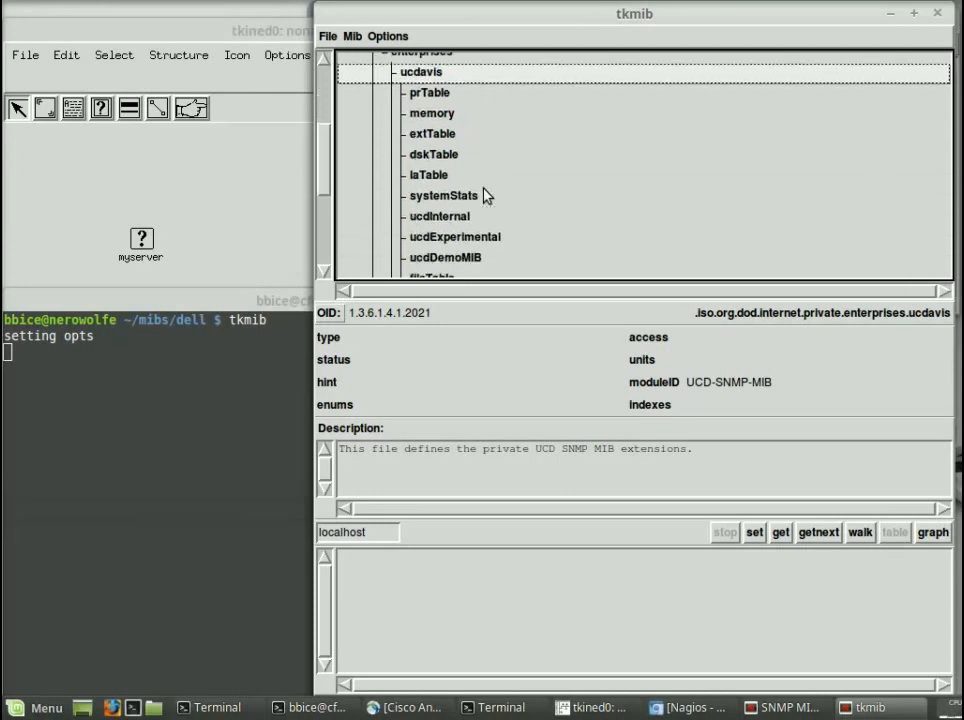
pyautogui.scroll(-3, 483, 195)
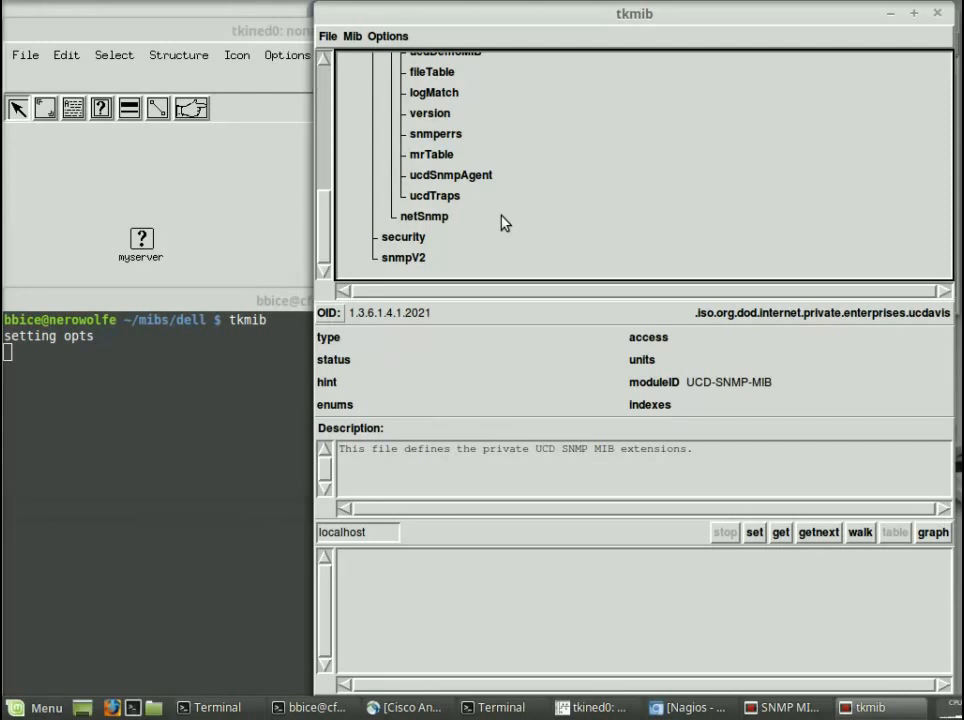
pyautogui.scroll(1, 504, 222)
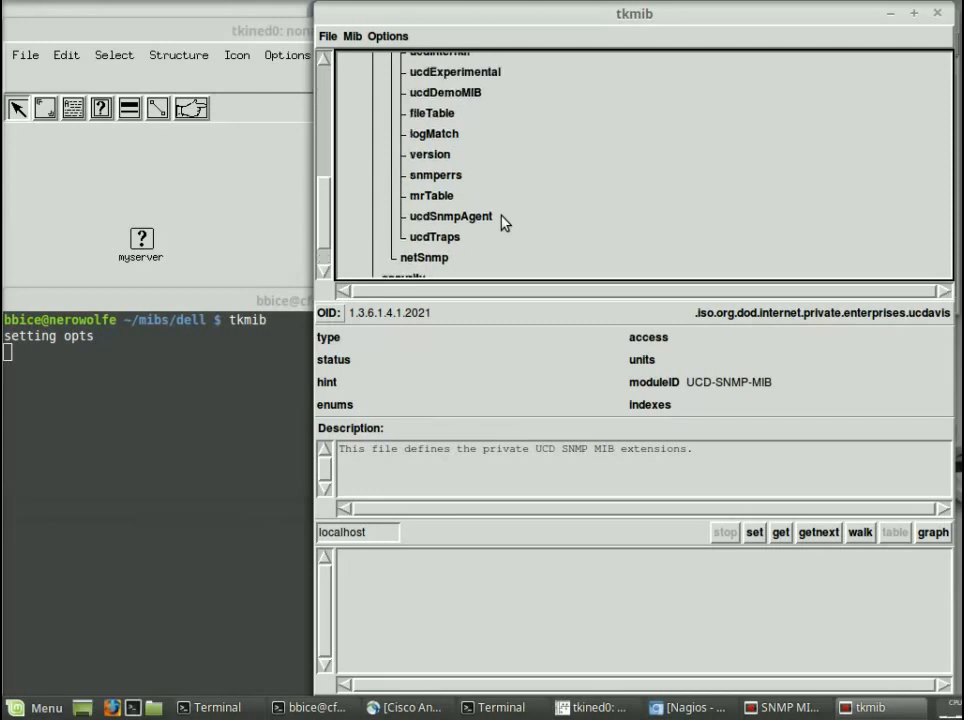
pyautogui.scroll(4, 504, 222)
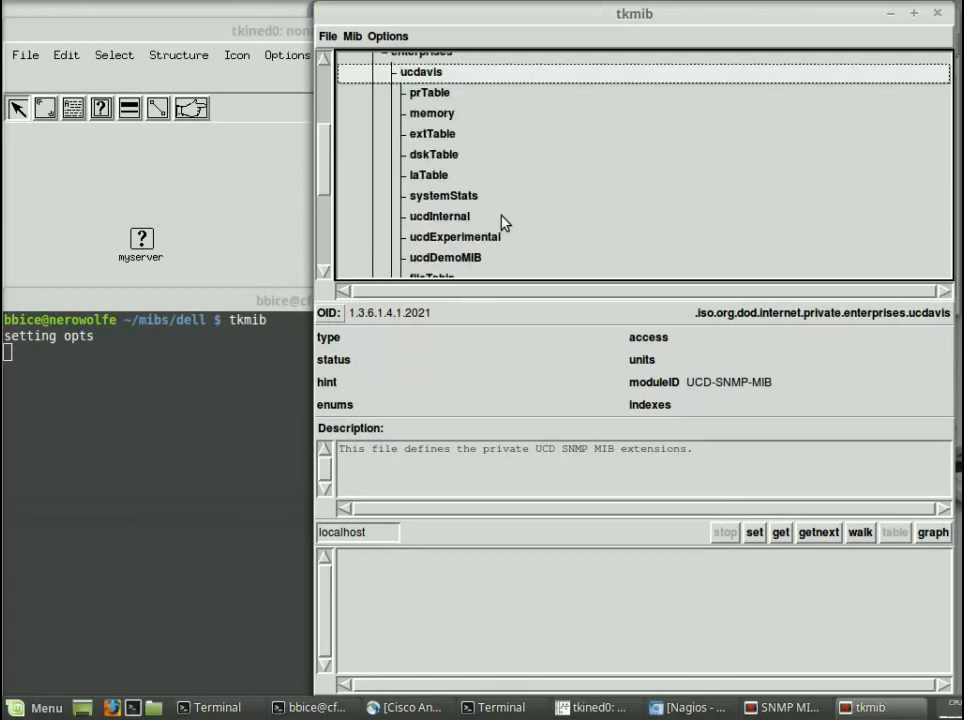
pyautogui.scroll(2, 502, 221)
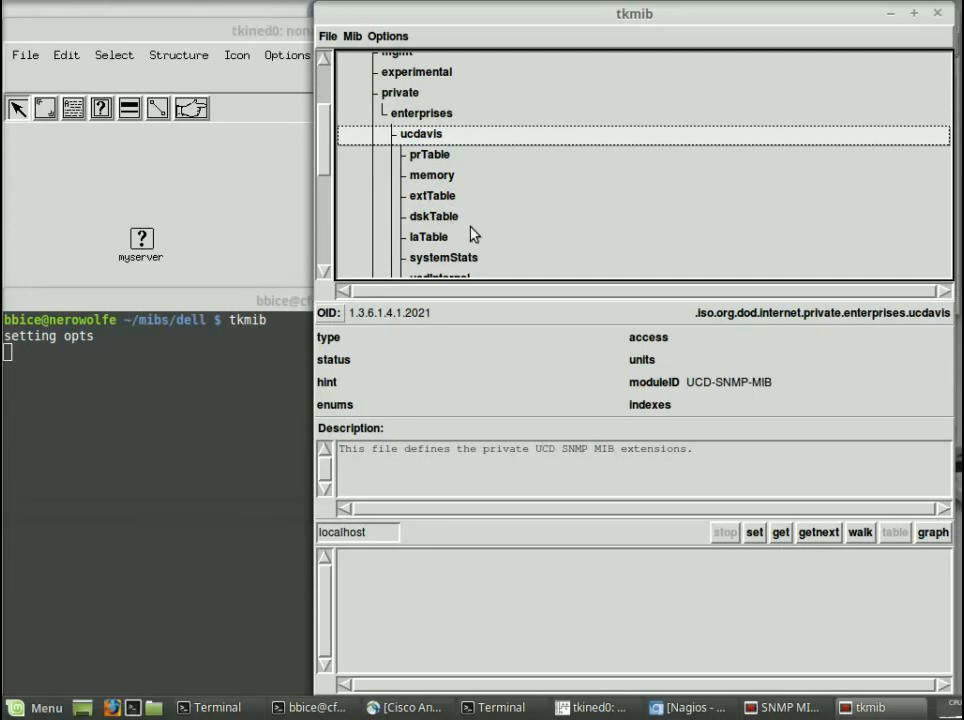
pyautogui.scroll(-3, 474, 233)
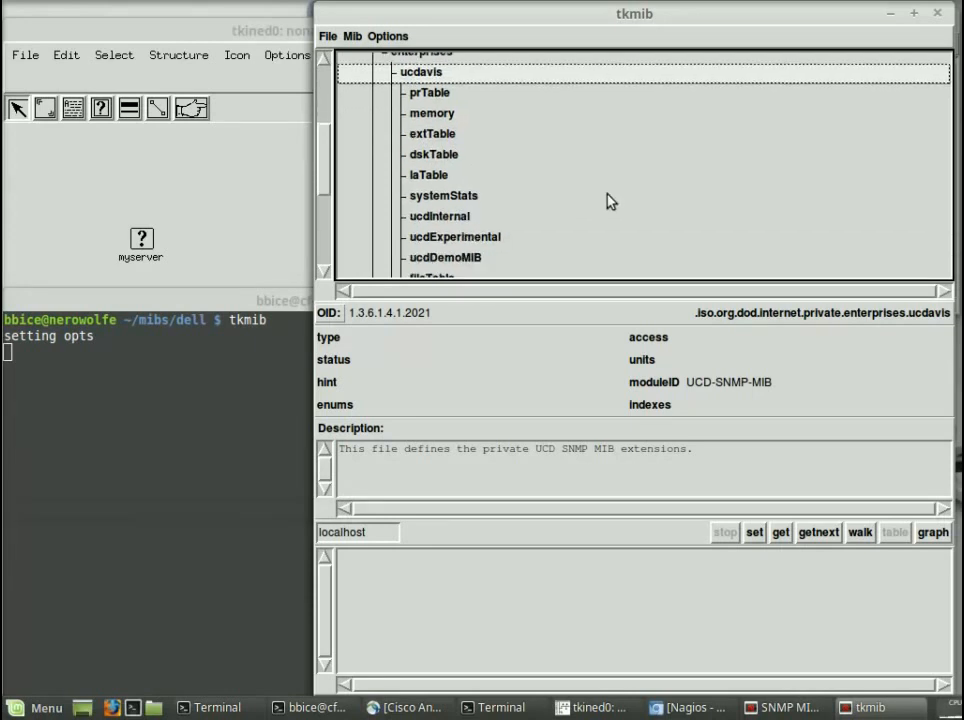
pyautogui.scroll(-1, 609, 201)
pyautogui.scroll(-2, 612, 200)
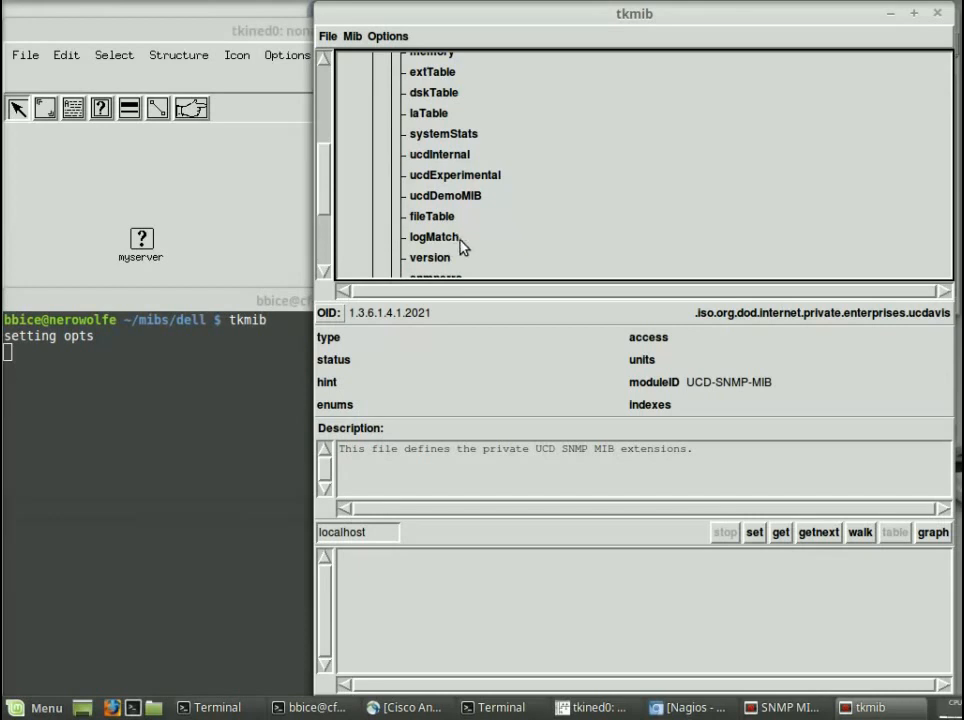
pyautogui.scroll(-4, 493, 247)
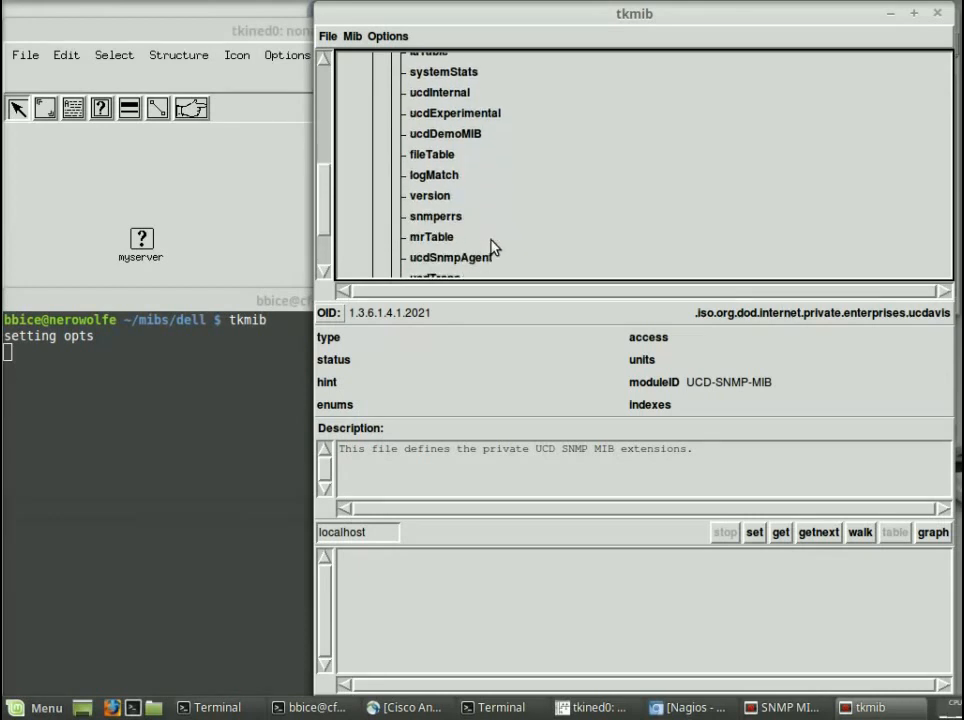
pyautogui.scroll(3, 493, 247)
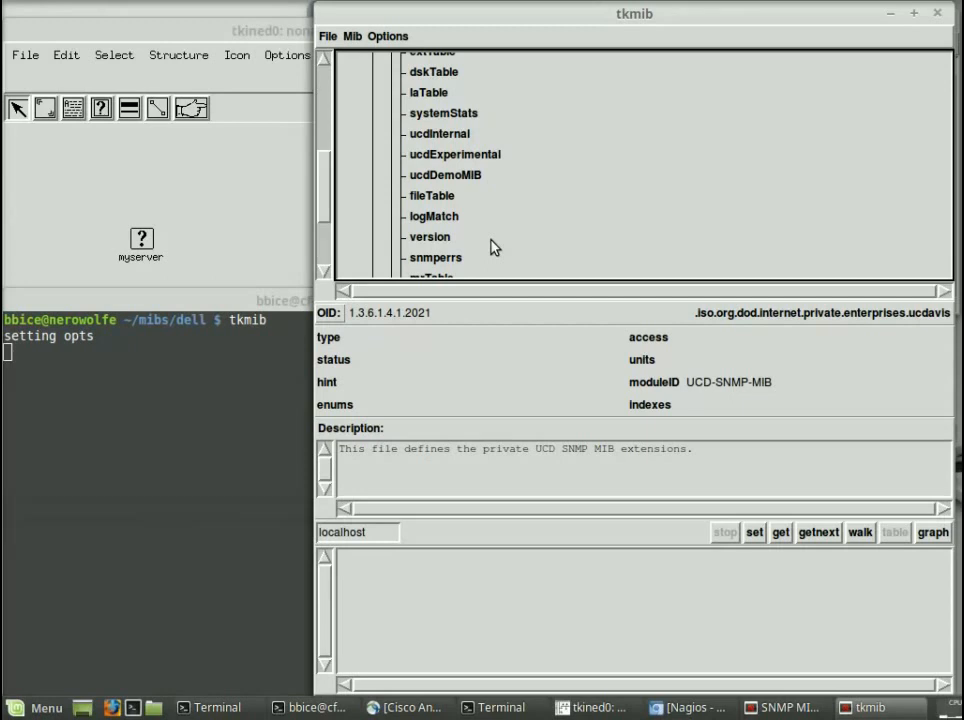
pyautogui.scroll(-1, 492, 247)
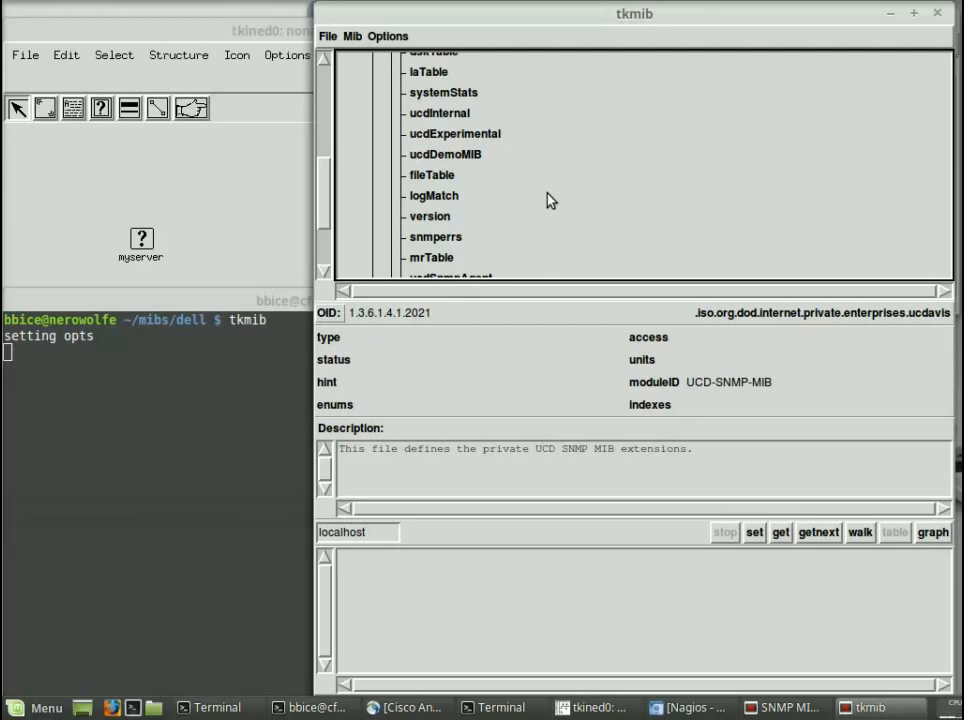
pyautogui.scroll(-3, 548, 201)
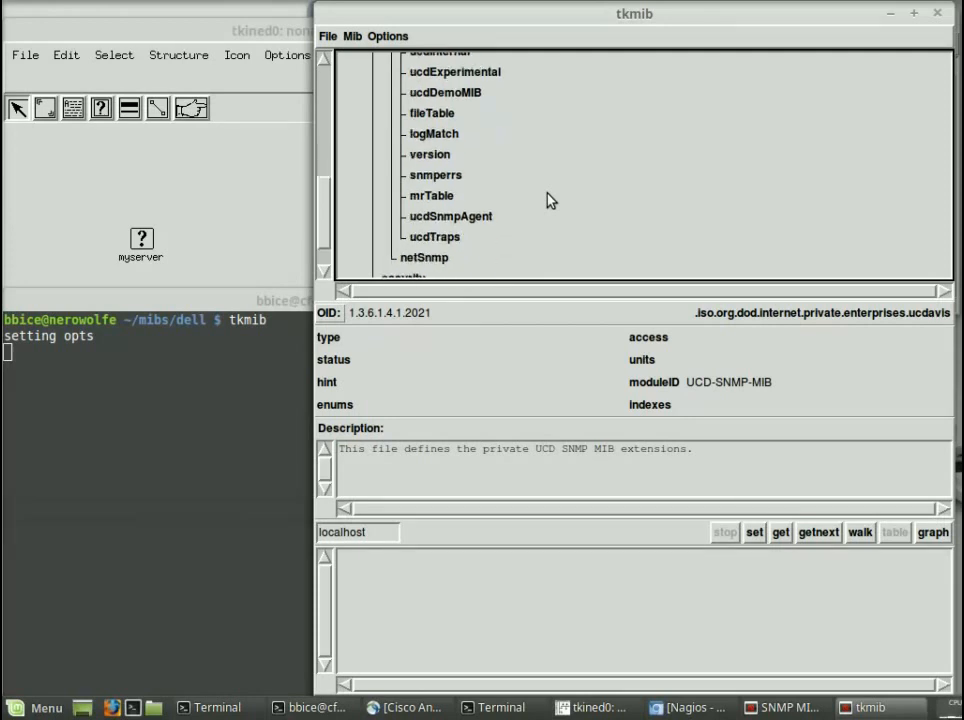
pyautogui.scroll(-1, 548, 201)
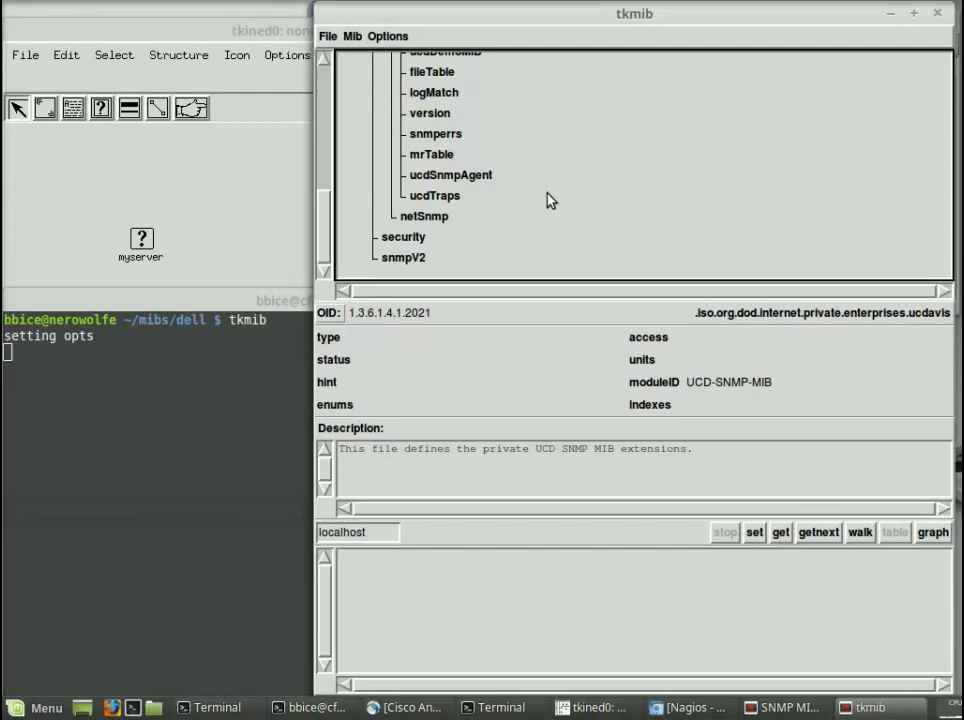
pyautogui.scroll(5, 548, 201)
pyautogui.scroll(3, 548, 201)
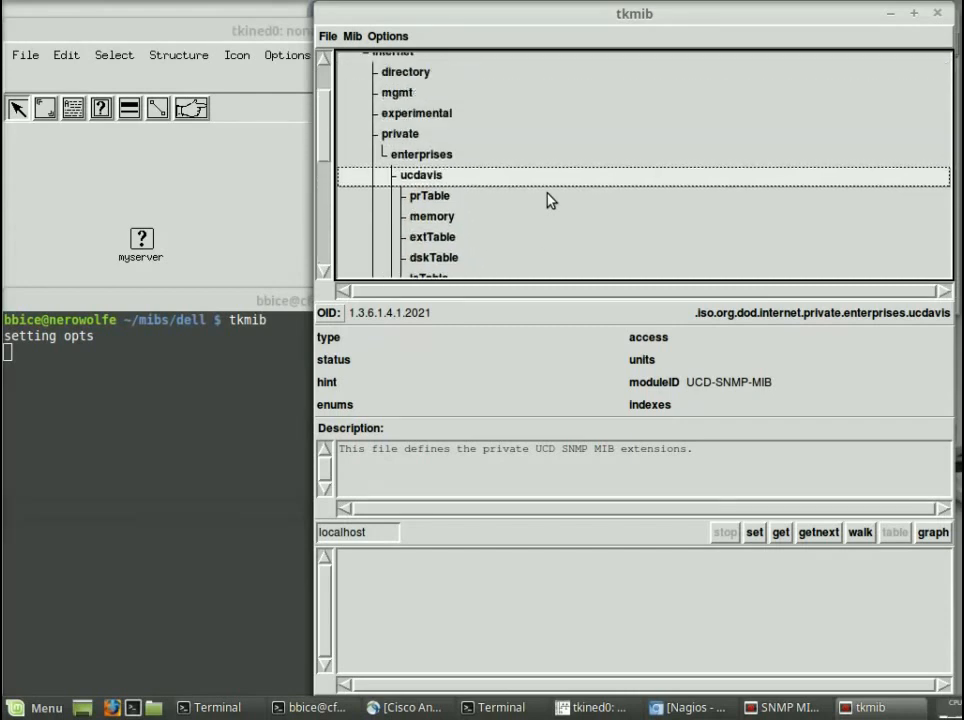
# Step: Show the OID and description of prTable under ucdavis
pyautogui.click(432, 198)
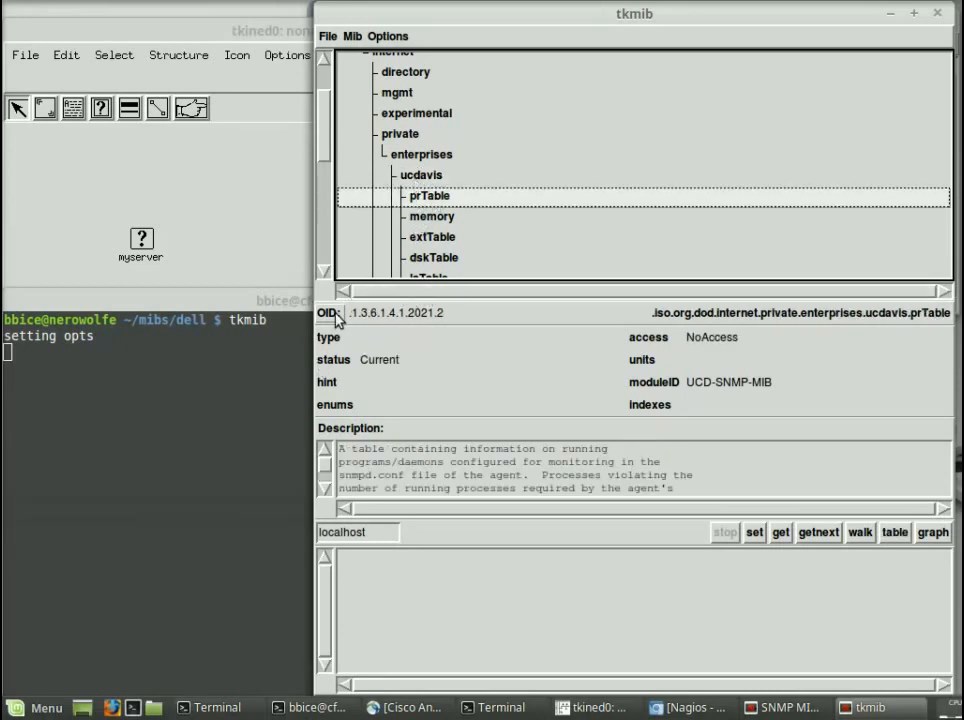
pyautogui.click(442, 314)
pyautogui.press('BackSpace')
pyautogui.press('BackSpace')
pyautogui.click(428, 196)
# Step: Expand the memory group under ucdavis and show the details of memTotalReal
pyautogui.doubleClick(448, 218)
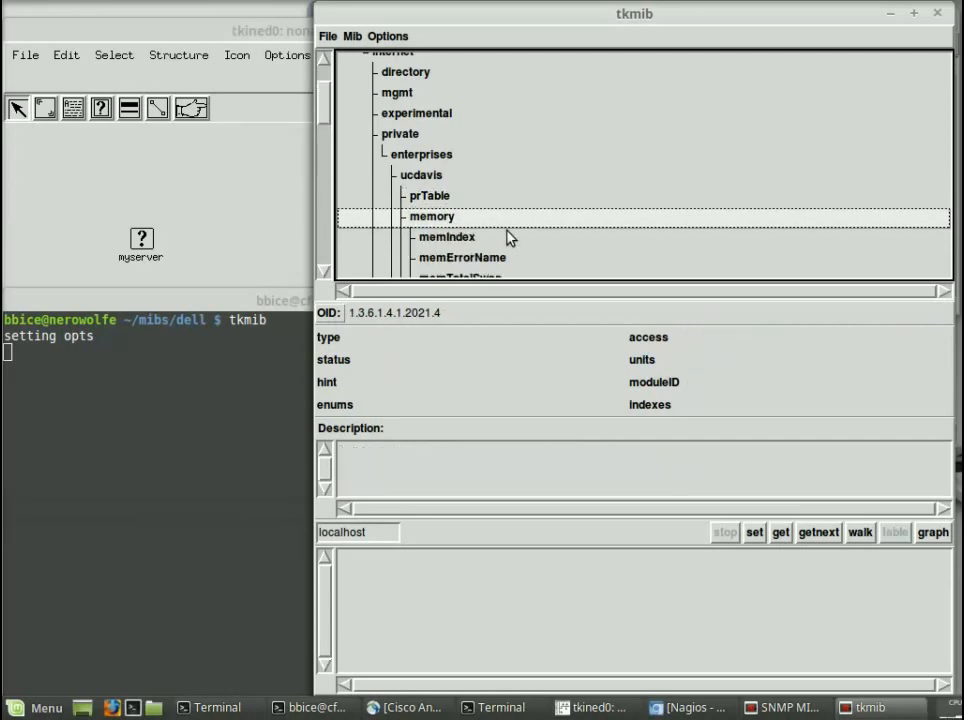
pyautogui.scroll(-5, 497, 237)
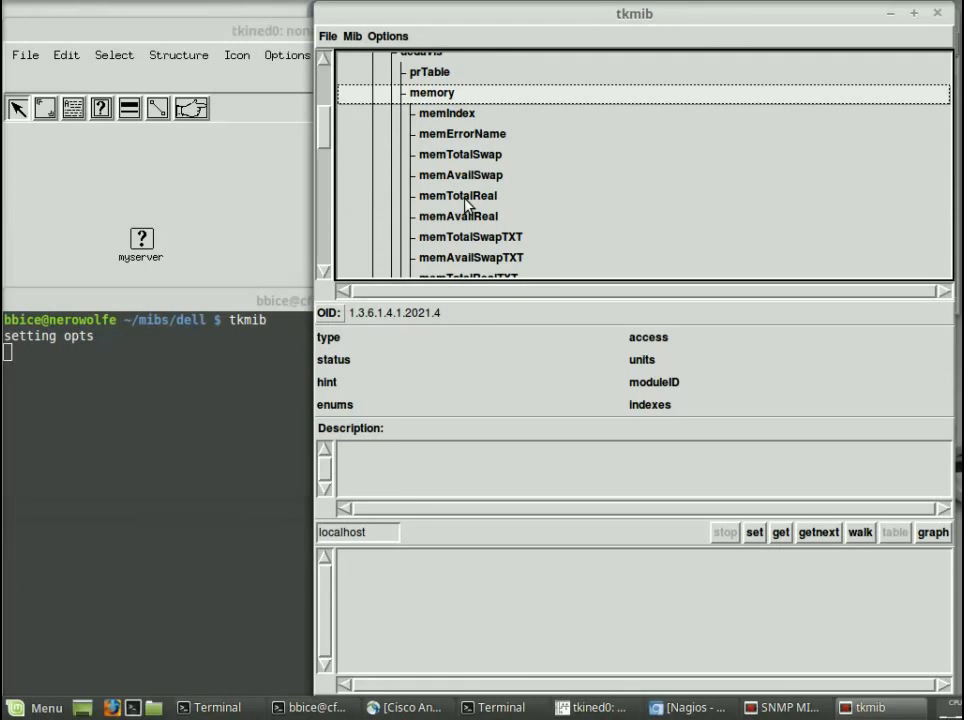
pyautogui.click(465, 199)
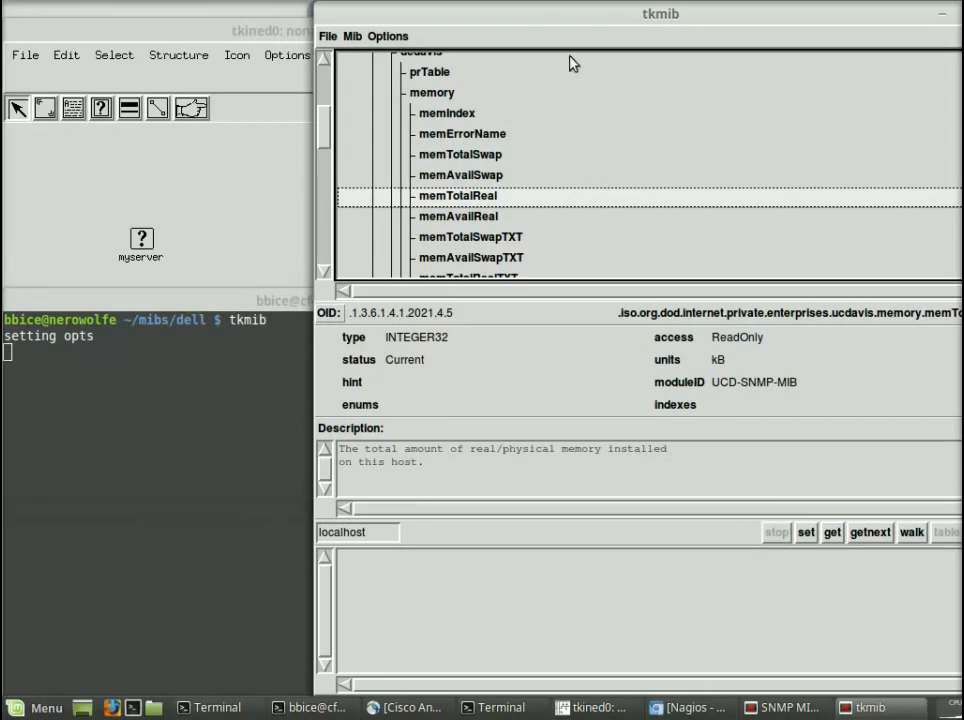
# Step: Bring the tkmib window's controls into view and close the MIB browser
pyautogui.click(185, 393)
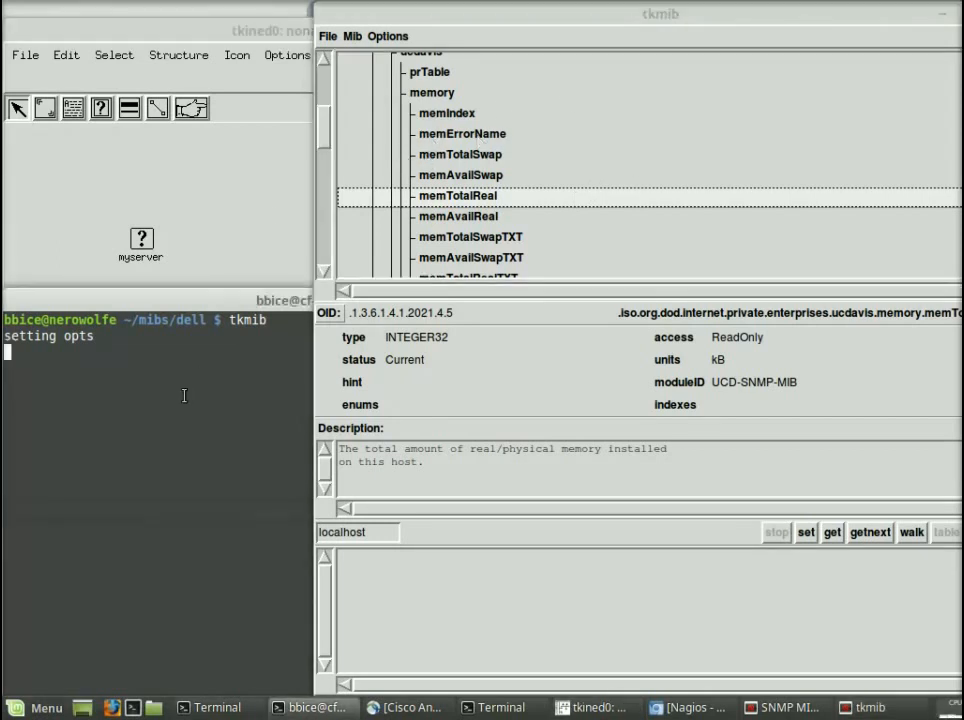
pyautogui.click(717, 101)
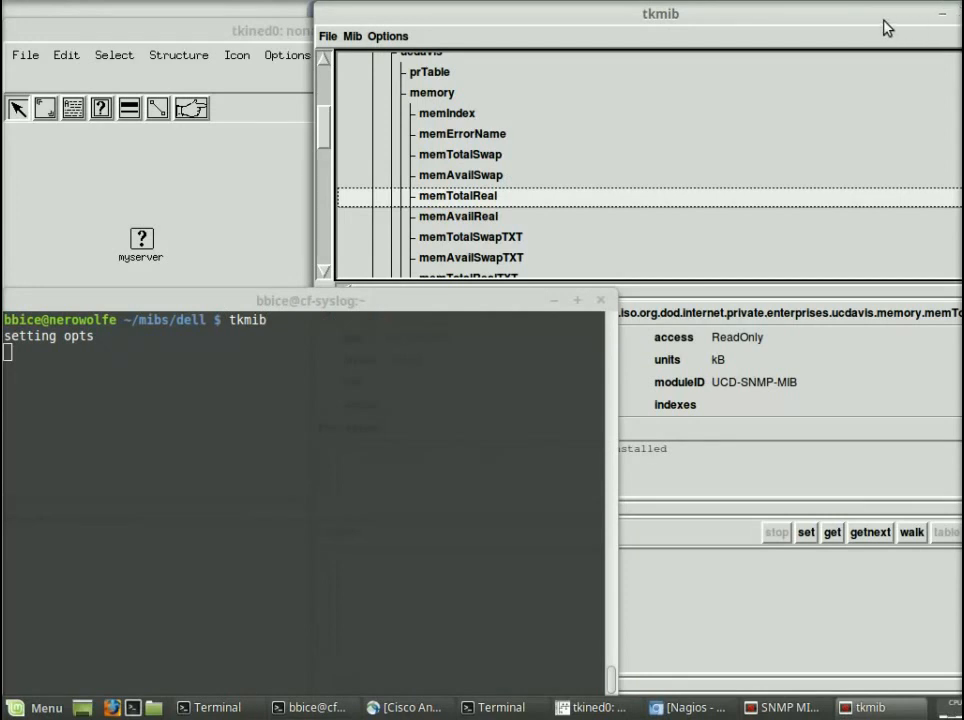
pyautogui.moveTo(865, 19); pyautogui.dragTo(800, 43)
pyautogui.click(911, 43)
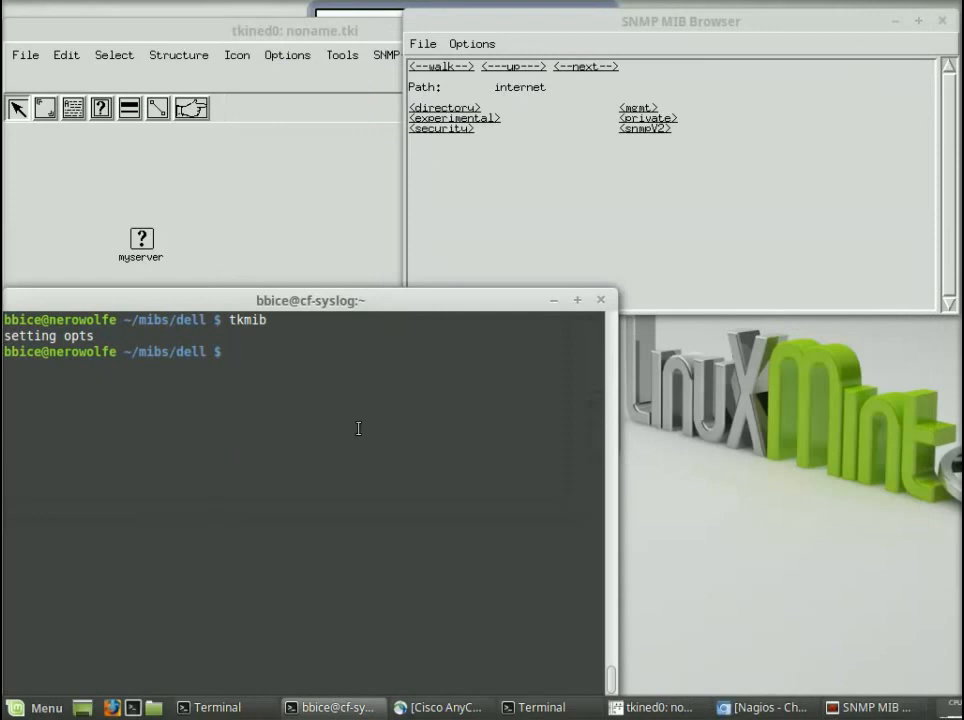
# Step: In the terminal, change to the ../barracuda-spam/ directory and list its files
pyautogui.write('cd ../barracuda-')
pyautogui.press('Return')
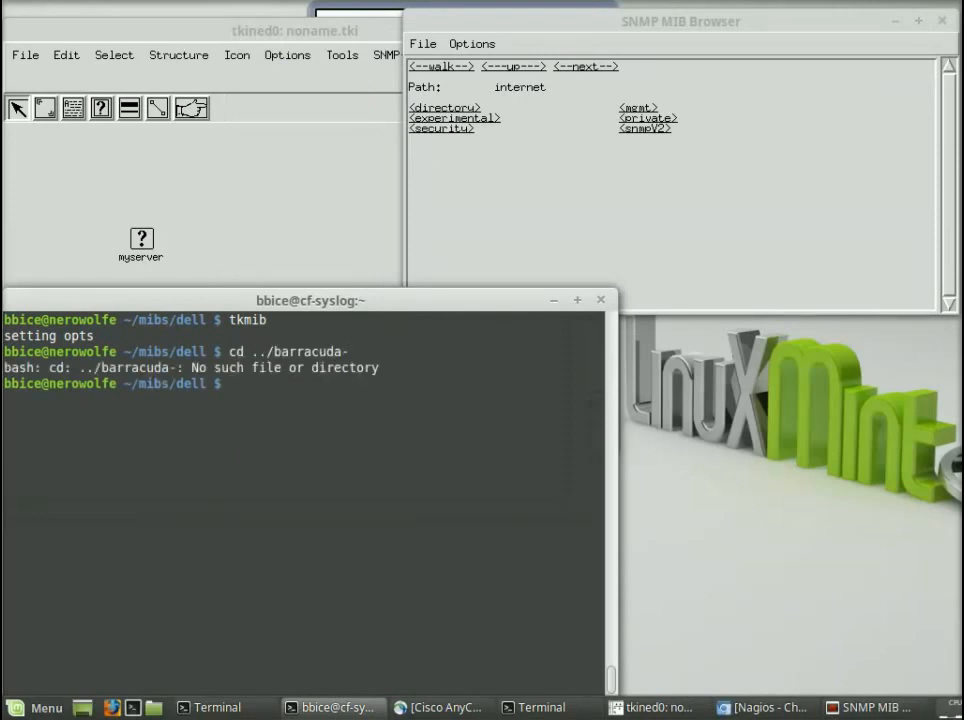
pyautogui.press('Up')
pyautogui.press('BackSpace')
pyautogui.press('Tab')
pyautogui.press('Tab')
pyautogui.write('s')
pyautogui.press('Tab')
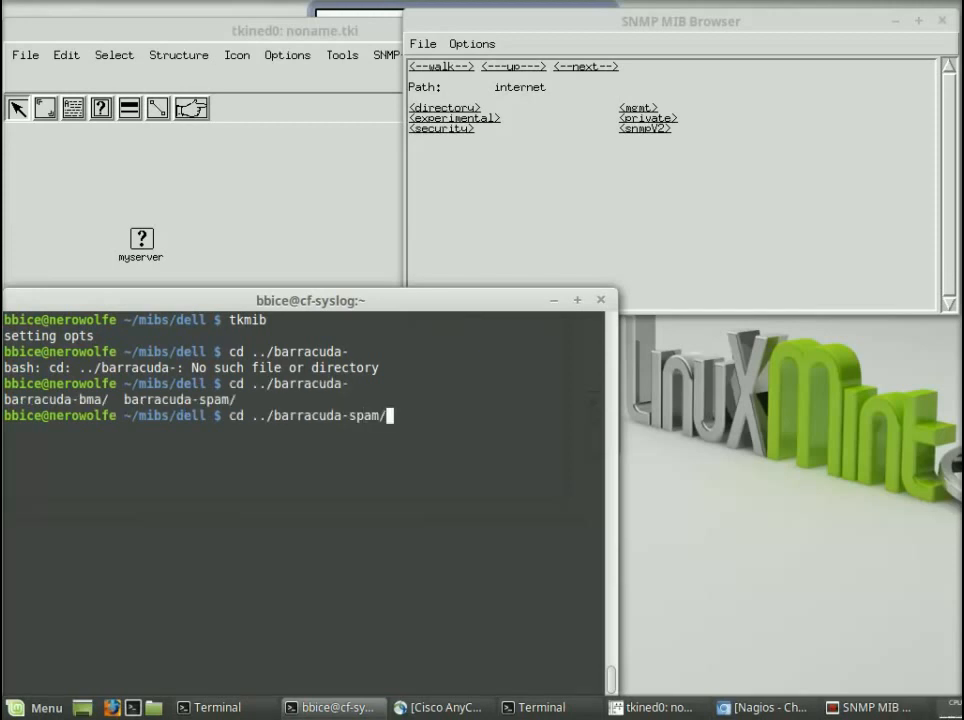
pyautogui.press('Return')
pyautogui.write('ls')
pyautogui.press('Return')
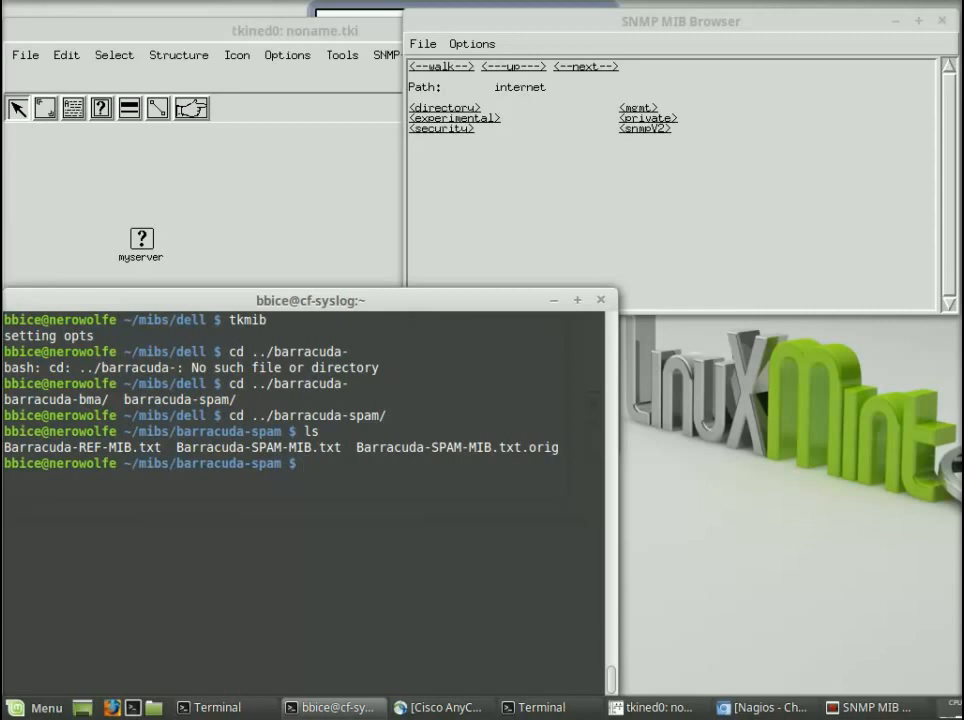
# Step: Open Barracuda-SPAM-MIB.txt in vi
pyautogui.click(307, 184)
pyautogui.click(240, 318)
pyautogui.write('vi')
pyautogui.doubleClick(196, 449)
pyautogui.click(190, 449)
pyautogui.middleClick(190, 449)
pyautogui.press('Return')
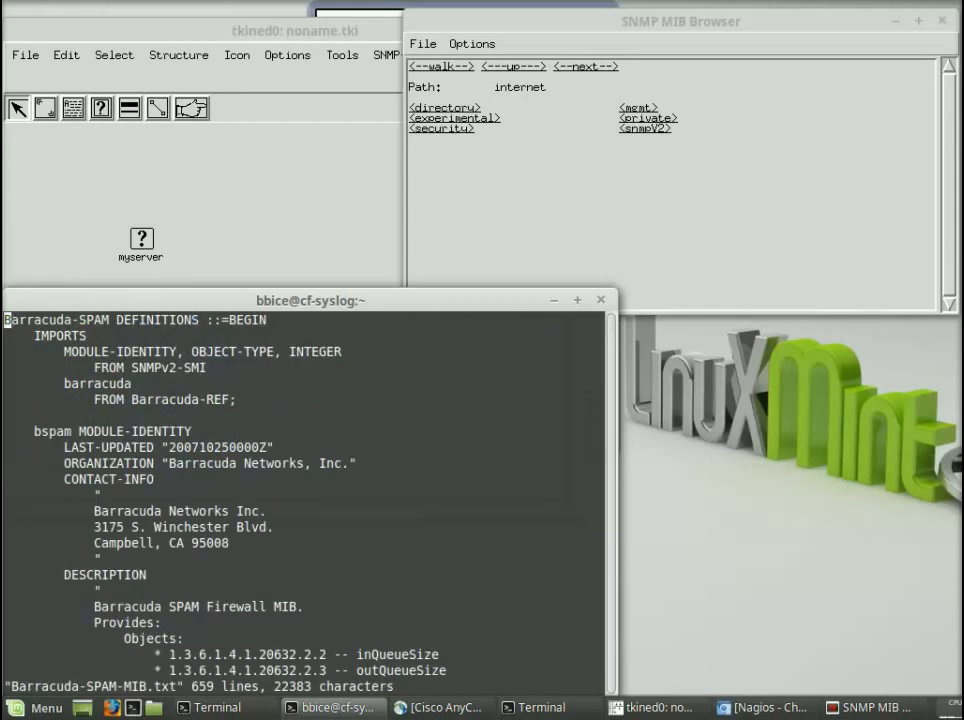
# Step: Examine the object OIDs listed in the module description of Barracuda-SPAM-MIB.txt
pyautogui.press('Down')
pyautogui.press('Down')
pyautogui.press('Down')
pyautogui.press('Down')
pyautogui.press('Down')
pyautogui.press('Down')
pyautogui.press('Down')
pyautogui.press('Down')
pyautogui.press('Down')
pyautogui.press('Down')
pyautogui.press('Down')
pyautogui.press('Down')
pyautogui.press('Down')
pyautogui.press('Down')
pyautogui.press('Down')
pyautogui.press('Down')
pyautogui.press('Down')
pyautogui.press('Down')
pyautogui.press('Down')
pyautogui.press('Down')
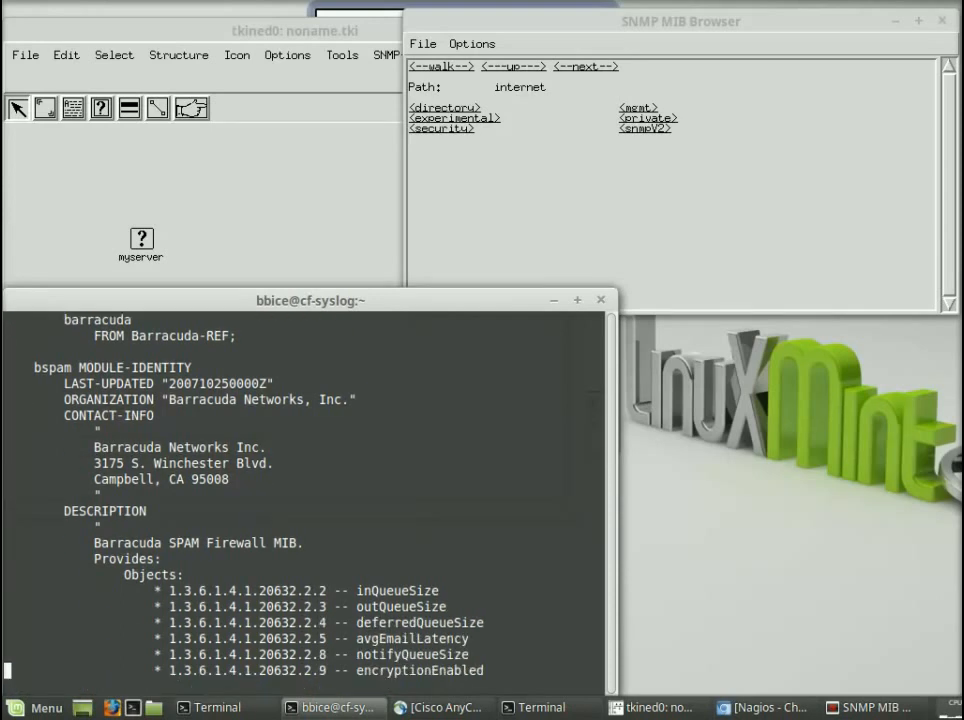
pyautogui.press('Down')
pyautogui.press('Down')
pyautogui.press('Down')
pyautogui.press('Down')
pyautogui.press('Down')
pyautogui.press('Up')
pyautogui.press('Up')
pyautogui.press('Up')
pyautogui.press('Up')
pyautogui.press('Down')
pyautogui.press('Down')
pyautogui.press('Down')
pyautogui.press('w')
pyautogui.press('w')
pyautogui.press('Right')
pyautogui.press('Right')
pyautogui.press('Right')
pyautogui.press('Right')
# Step: Return to the IMPORTS section at the start of the file and highlight SNMPv2-SMI, barracuda and Barracuda-REF in turn
pyautogui.press('Up')
pyautogui.press('Up')
pyautogui.press('Up')
pyautogui.press('Up')
pyautogui.press('Up')
pyautogui.press('Up')
pyautogui.press('Up')
pyautogui.press('Up')
pyautogui.press('Up')
pyautogui.press('Up')
pyautogui.press('Up')
pyautogui.press('Up')
pyautogui.press('Up')
pyautogui.press('Up')
pyautogui.press('Up')
pyautogui.press('Up')
pyautogui.press('Up')
pyautogui.press('Up')
pyautogui.press('Up')
pyautogui.press('Up')
pyautogui.press('Up')
pyautogui.press('Up')
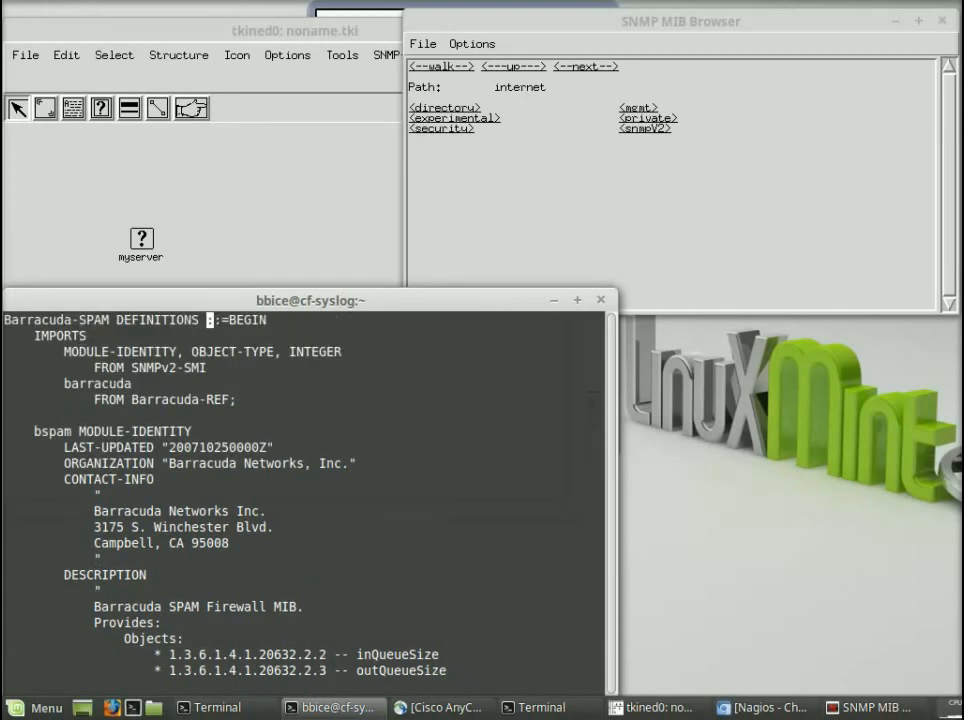
pyautogui.press('Down')
pyautogui.press('Left')
pyautogui.press('Left')
pyautogui.press('Left')
pyautogui.press('Left')
pyautogui.press('Left')
pyautogui.press('Left')
pyautogui.moveTo(48, 337); pyautogui.dragTo(72, 352)
pyautogui.click(73, 352)
pyautogui.doubleClick(143, 369)
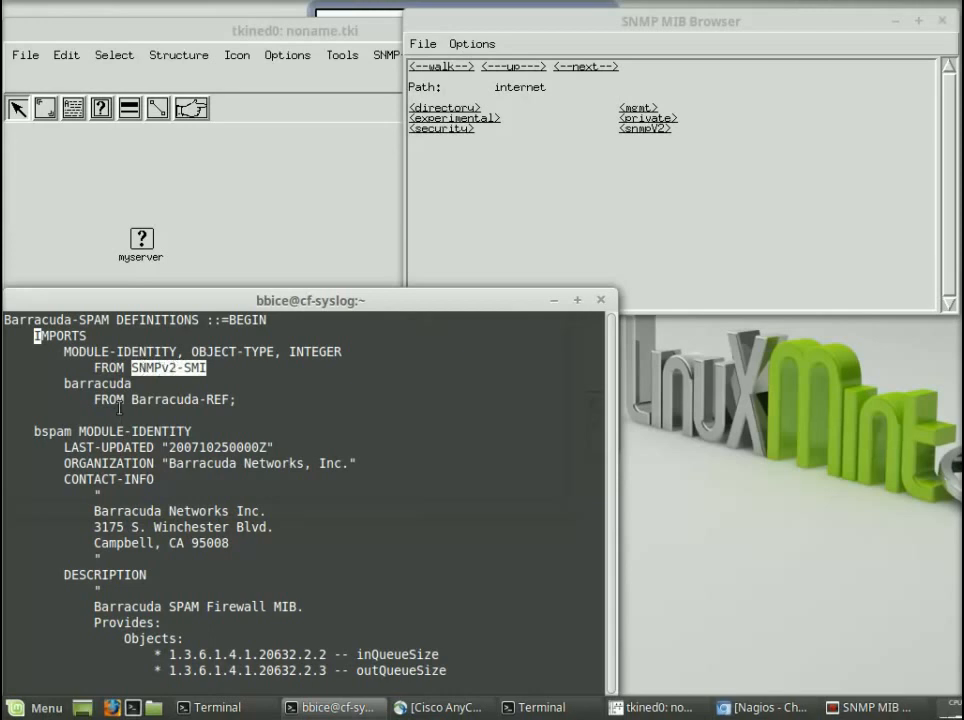
pyautogui.doubleClick(96, 384)
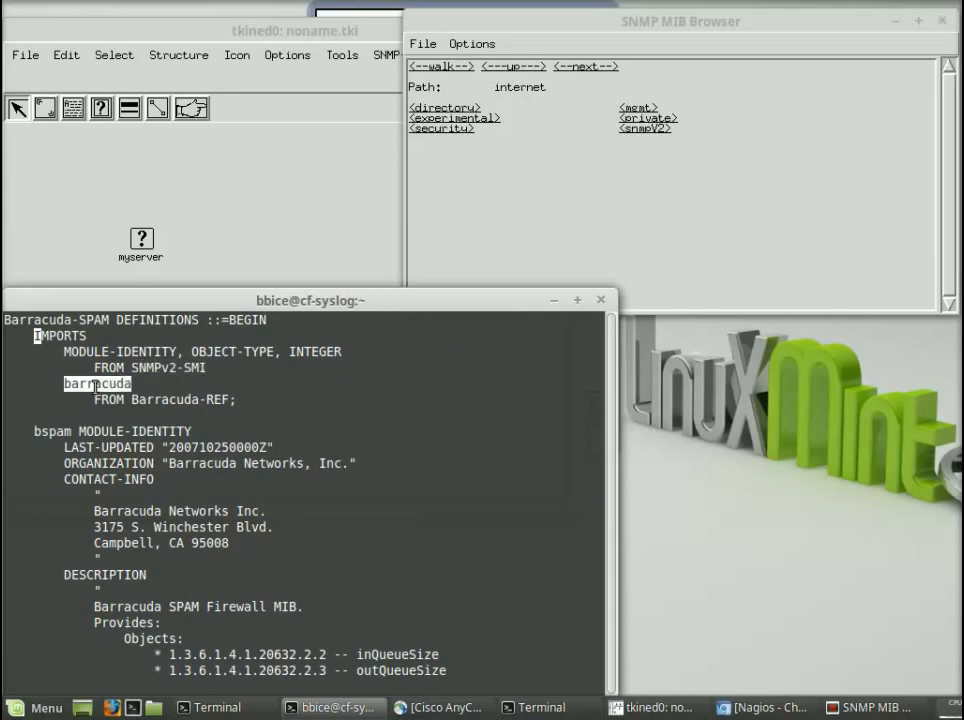
pyautogui.doubleClick(151, 401)
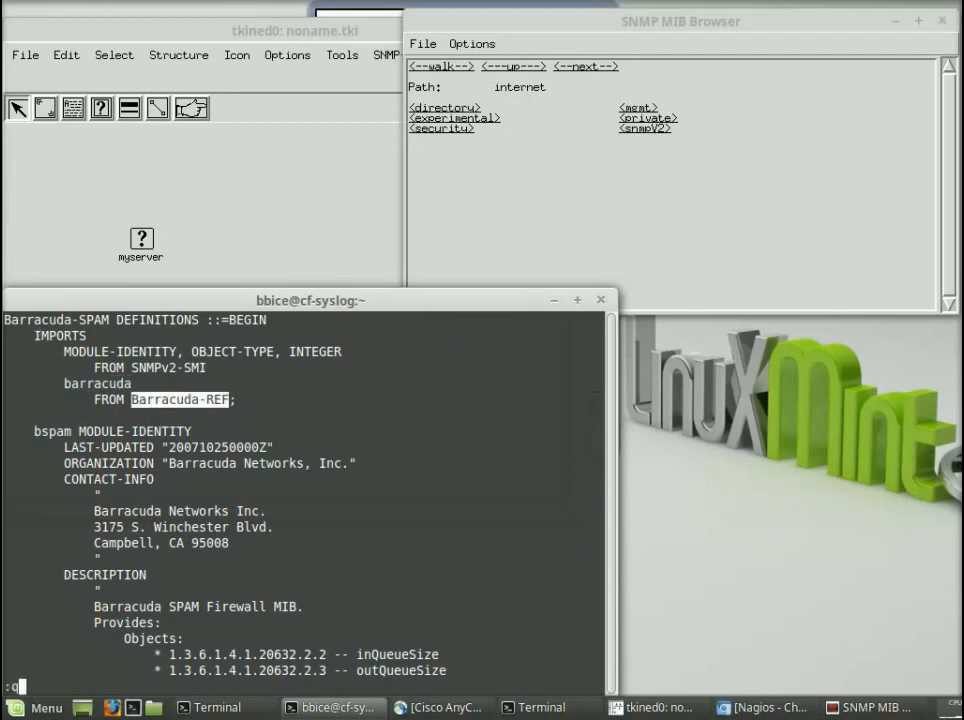
# Step: Quit vi without saving and open Barracuda-REF-MIB.txt in vi
pyautogui.write(':q')
pyautogui.press('Return')
pyautogui.write('vi ')
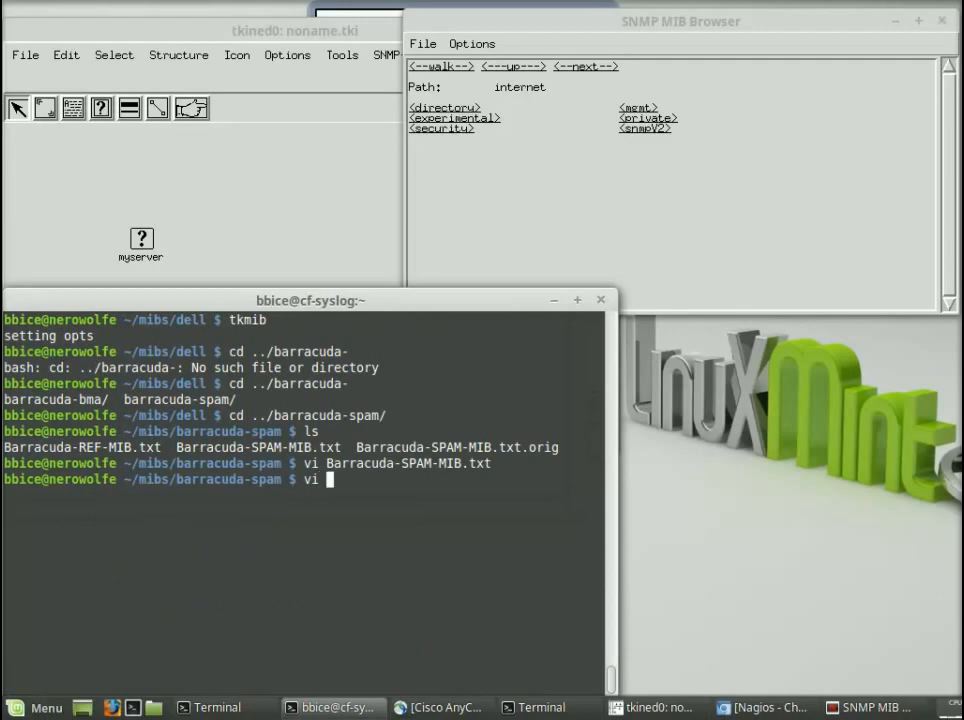
pyautogui.write('Bar')
pyautogui.press('Tab')
pyautogui.write('R')
pyautogui.press('Tab')
pyautogui.press('Return')
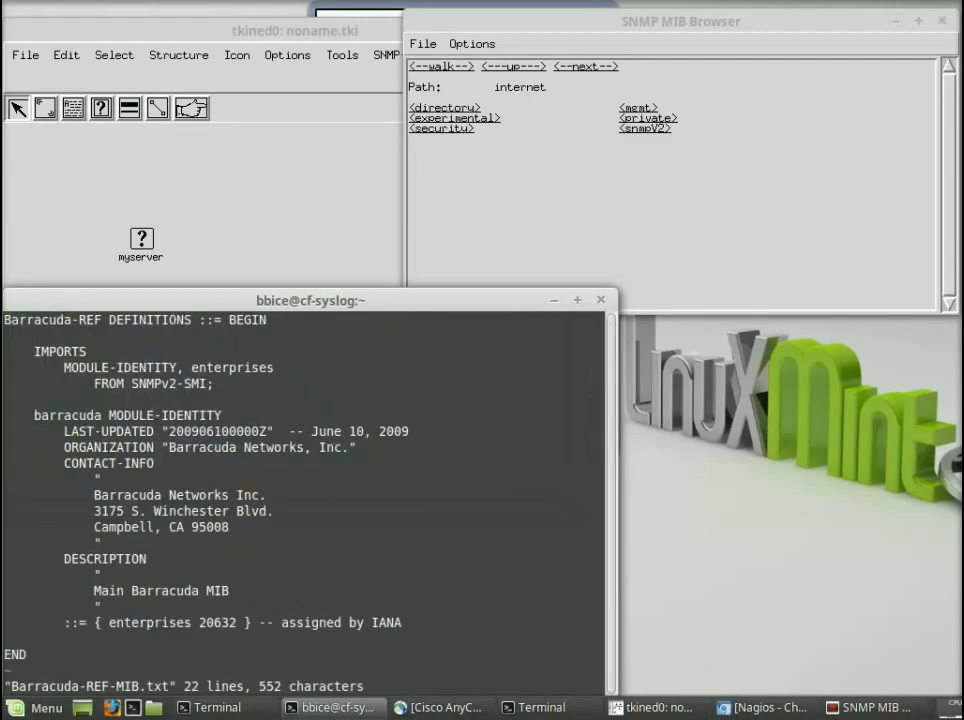
# Step: Examine the barracuda MODULE-IDENTITY definition down to its enterprises assignment and highlight the name barracuda
pyautogui.press('Down')
pyautogui.press('Down')
pyautogui.press('Down')
pyautogui.press('Down')
pyautogui.press('Down')
pyautogui.press('Down')
pyautogui.press('Down')
pyautogui.press('Down')
pyautogui.press('Down')
pyautogui.press('Down')
pyautogui.press('Down')
pyautogui.press('Down')
pyautogui.press('Down')
pyautogui.press('Up')
pyautogui.press('Up')
pyautogui.press('Up')
pyautogui.press('Up')
pyautogui.press('Up')
pyautogui.press('Up')
pyautogui.press('Up')
pyautogui.press('Right')
pyautogui.press('Right')
pyautogui.press('Right')
pyautogui.press('Right')
pyautogui.doubleClick(84, 415)
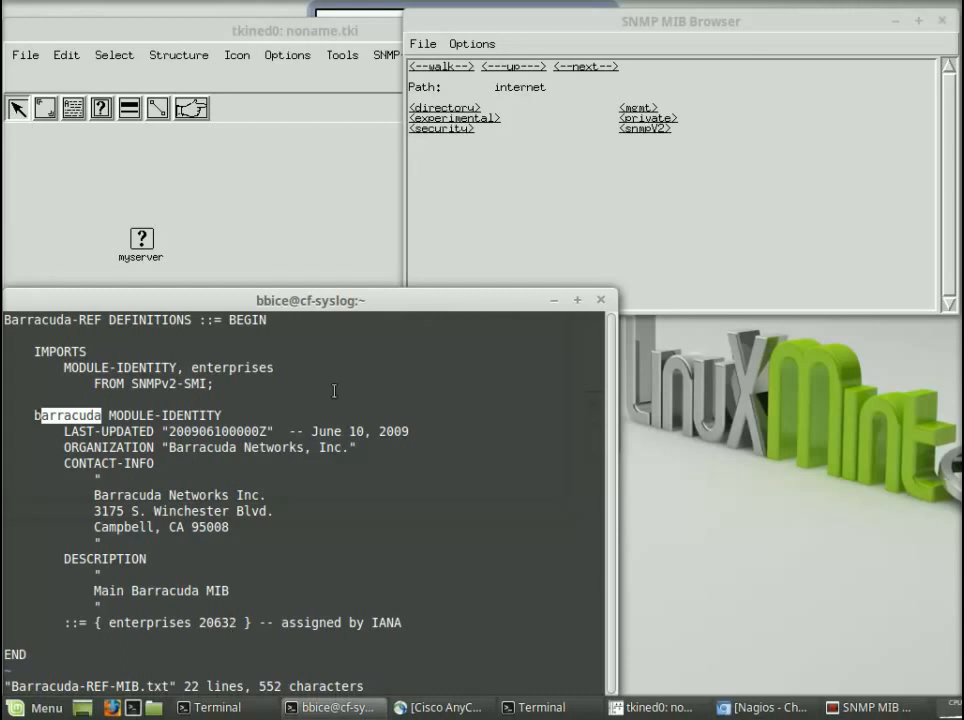
# Step: In the SNMP MIB Browser, open the private branch and its enterprises node
pyautogui.click(566, 131)
pyautogui.click(631, 118)
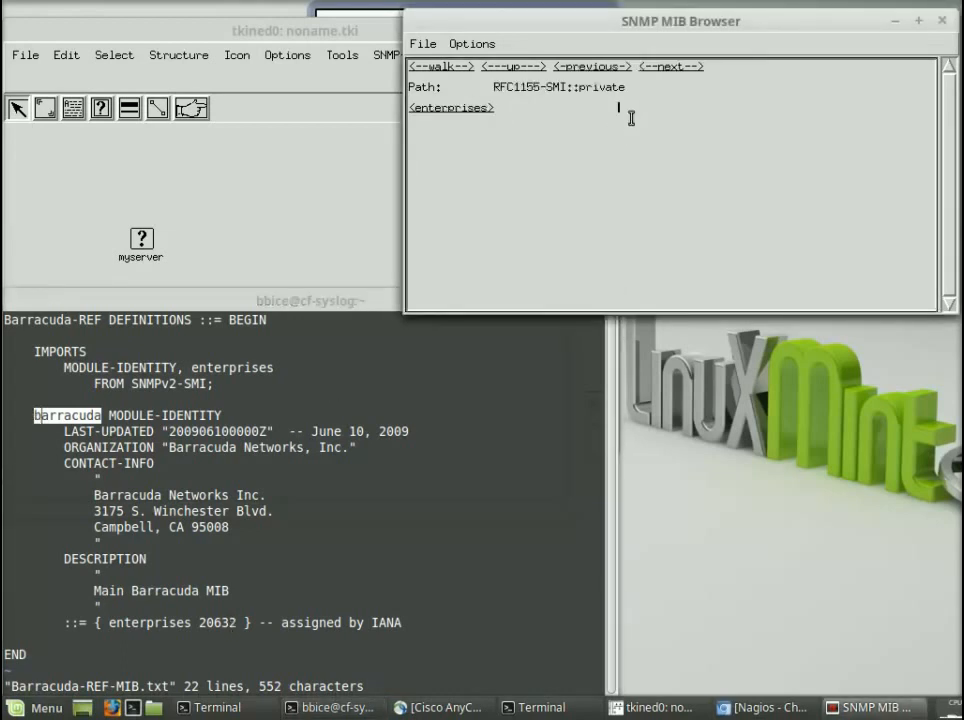
pyautogui.click(465, 108)
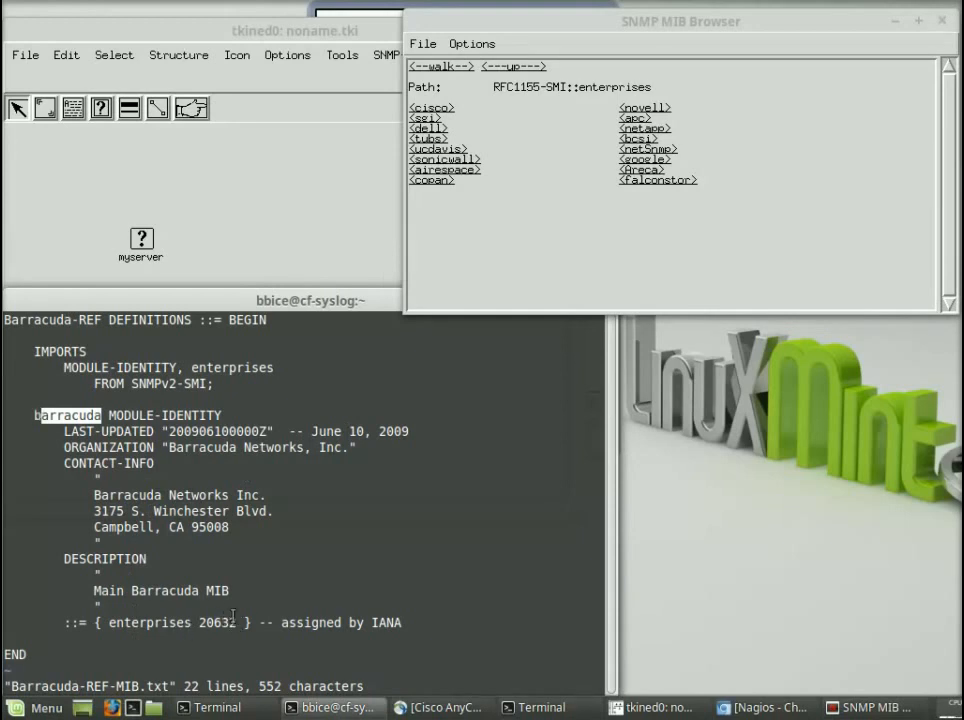
# Step: In the terminal, close Barracuda-REF-MIB.txt and reopen Barracuda-SPAM-MIB.txt in vi
pyautogui.write(':e#')
pyautogui.press('Return')
pyautogui.hotkey('shift', 'z')
pyautogui.hotkey('shift', 'z')
pyautogui.write('vi ')
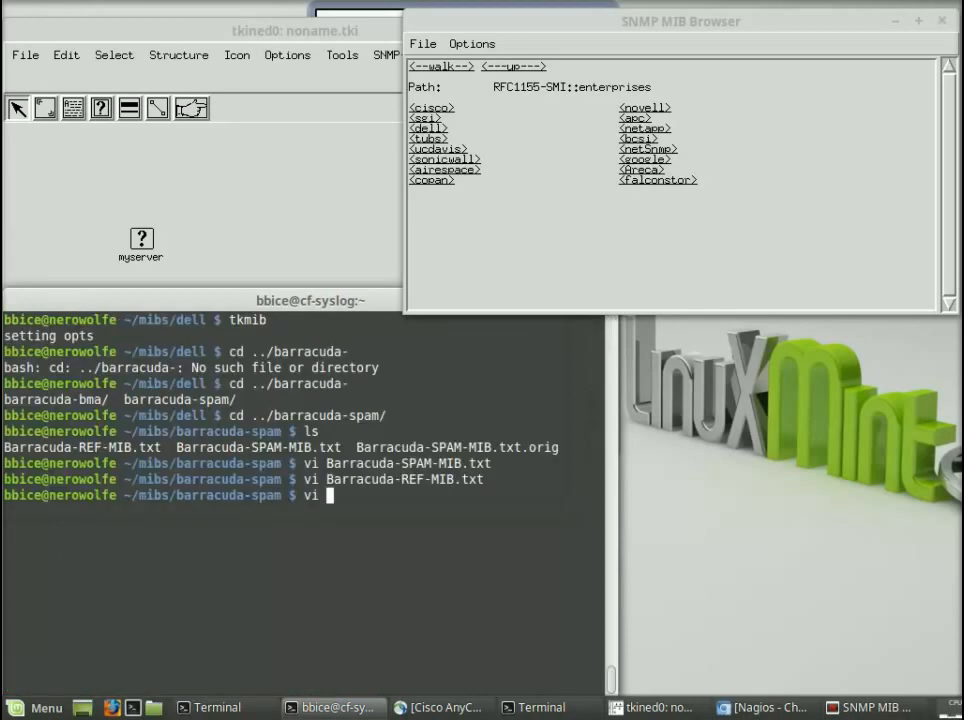
pyautogui.write('Barracuda-SPAM-MIB.txt')
pyautogui.press('Return')
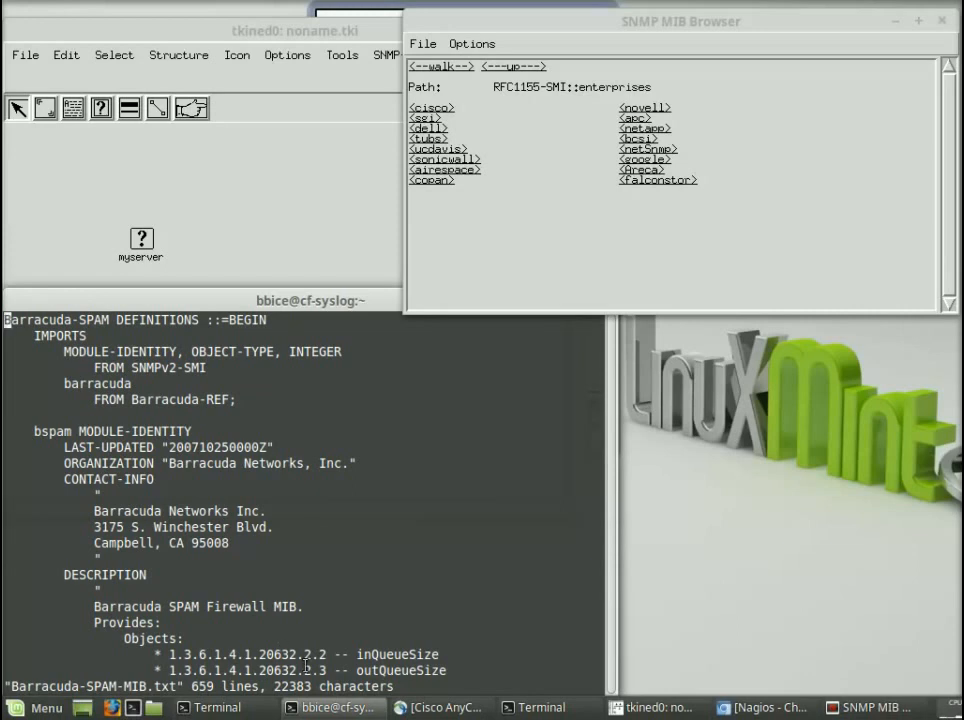
# Step: Read through the bspam MODULE-IDENTITY object and trap lists down to the closing barracuda 2 assignment
pyautogui.press('Down')
pyautogui.press('Down')
pyautogui.press('Down')
pyautogui.press('Down')
pyautogui.press('Down')
pyautogui.press('Down')
pyautogui.press('Down')
pyautogui.press('Down')
pyautogui.press('Down')
pyautogui.press('Down')
pyautogui.press('Down')
pyautogui.press('Down')
pyautogui.press('Down')
pyautogui.press('Down')
pyautogui.press('Down')
pyautogui.press('Down')
pyautogui.press('Down')
pyautogui.press('Down')
pyautogui.press('Down')
pyautogui.press('Down')
pyautogui.press('Down')
pyautogui.press('Down')
pyautogui.press('Down')
pyautogui.press('Down')
pyautogui.press('Down')
pyautogui.press('Down')
pyautogui.press('Down')
pyautogui.press('Down')
pyautogui.press('Down')
pyautogui.press('Down')
pyautogui.hotkey('ctrl', 'f')
pyautogui.hotkey('ctrl', 'f')
pyautogui.press('Down')
pyautogui.press('Down')
pyautogui.press('Down')
pyautogui.press('Down')
pyautogui.press('Down')
pyautogui.press('Down')
pyautogui.press('Down')
pyautogui.press('Down')
pyautogui.press('Down')
pyautogui.press('Down')
pyautogui.press('Down')
pyautogui.press('Down')
pyautogui.press('Down')
pyautogui.press('Down')
pyautogui.press('Down')
pyautogui.press('Down')
pyautogui.press('Down')
pyautogui.press('Down')
pyautogui.press('Down')
pyautogui.press('Down')
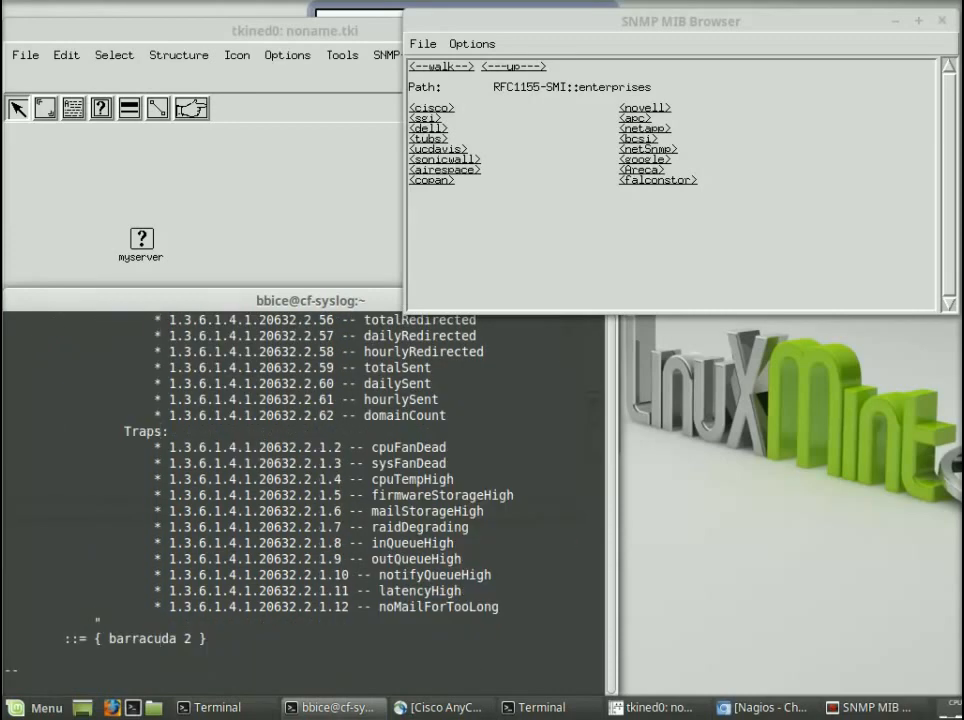
pyautogui.press('w')
pyautogui.press('w')
pyautogui.press('b')
# Step: Quit vi without saving and launch tkmib from the barracuda-spam directory
pyautogui.write(':q')
pyautogui.press('Return')
pyautogui.write('tk')
pyautogui.write('mib')
pyautogui.press('Return')
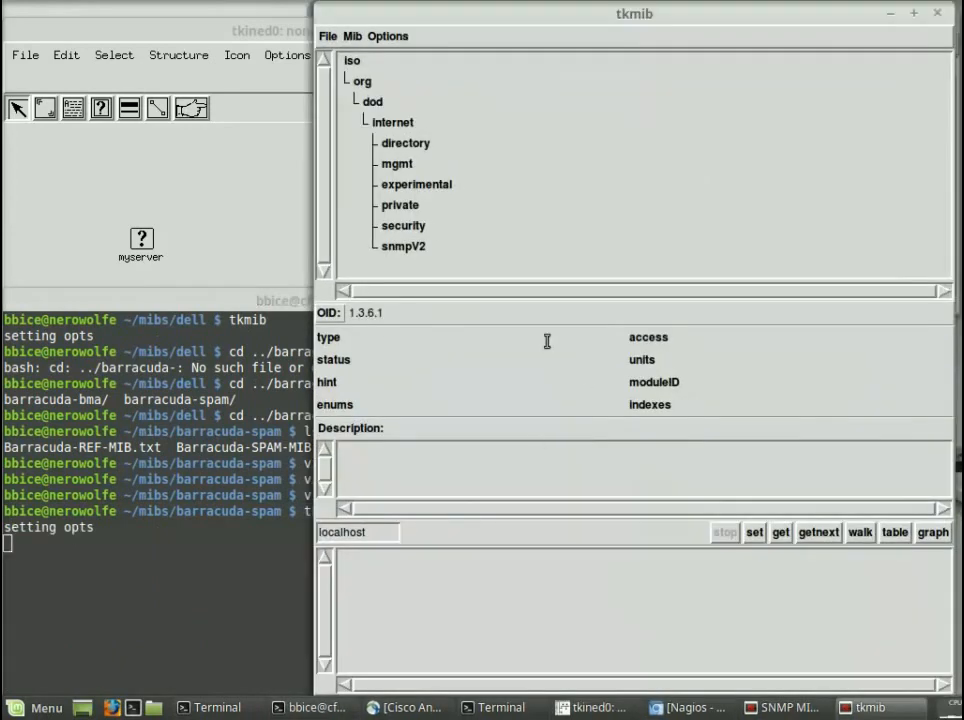
# Step: Open the private branch, select enterprises, and load the MIB file Barracuda-REF-MIB.txt from the barracuda-spam directory
pyautogui.click(412, 209)
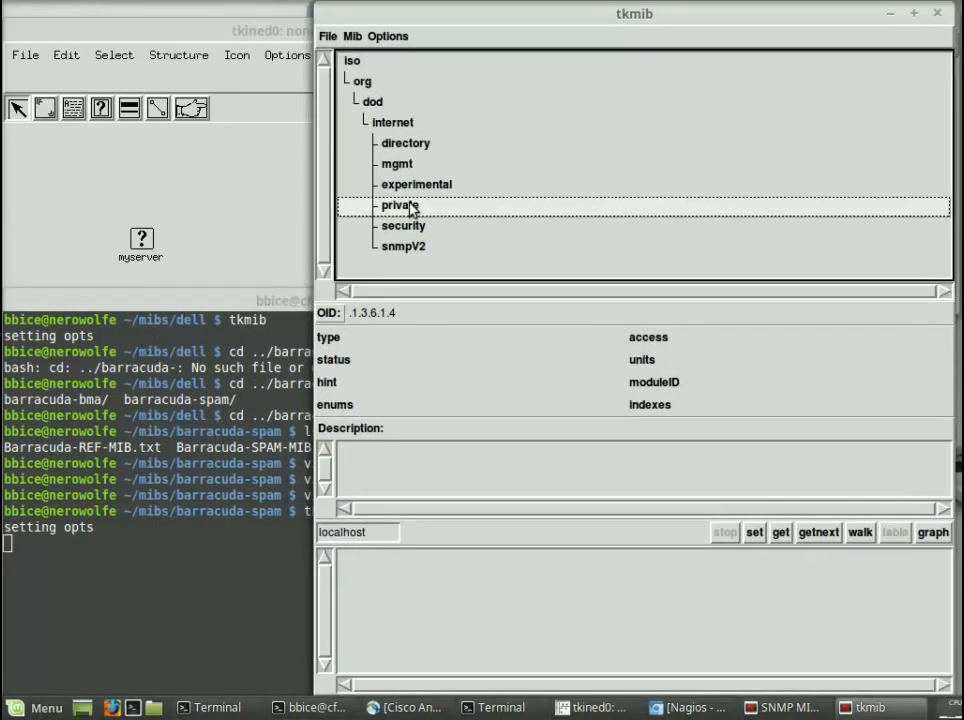
pyautogui.click(422, 226)
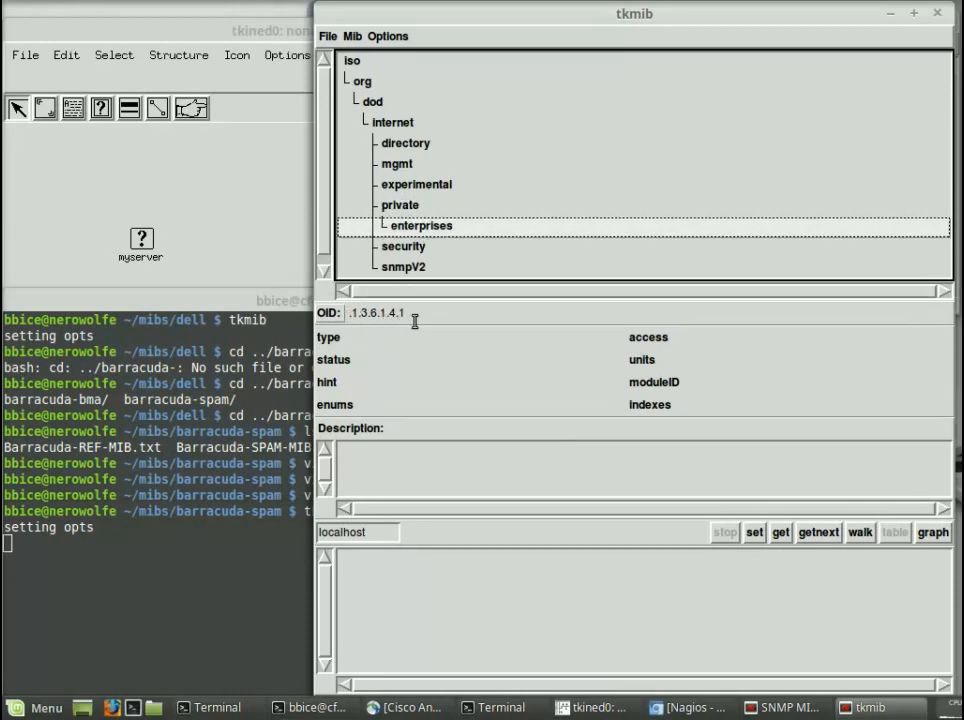
pyautogui.click(352, 38)
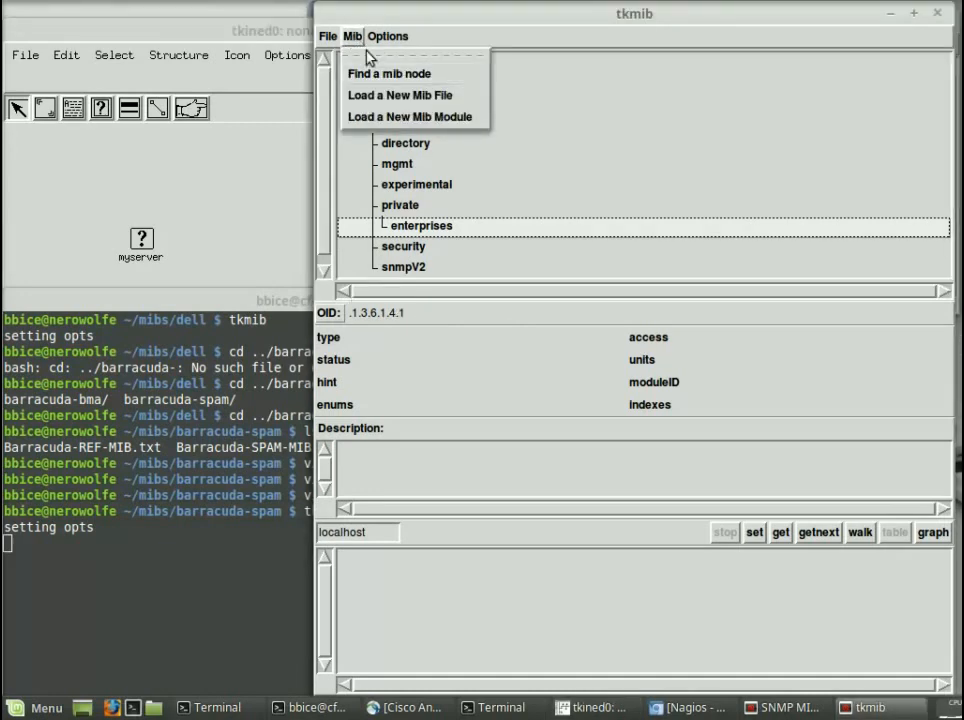
pyautogui.click(392, 97)
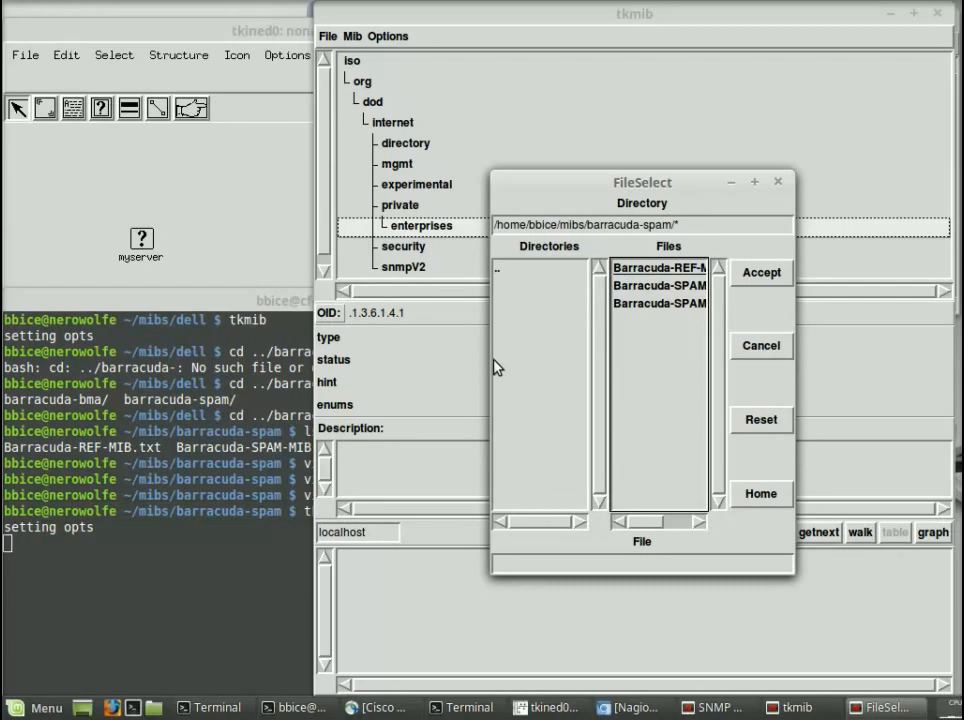
pyautogui.moveTo(492, 380); pyautogui.dragTo(297, 394)
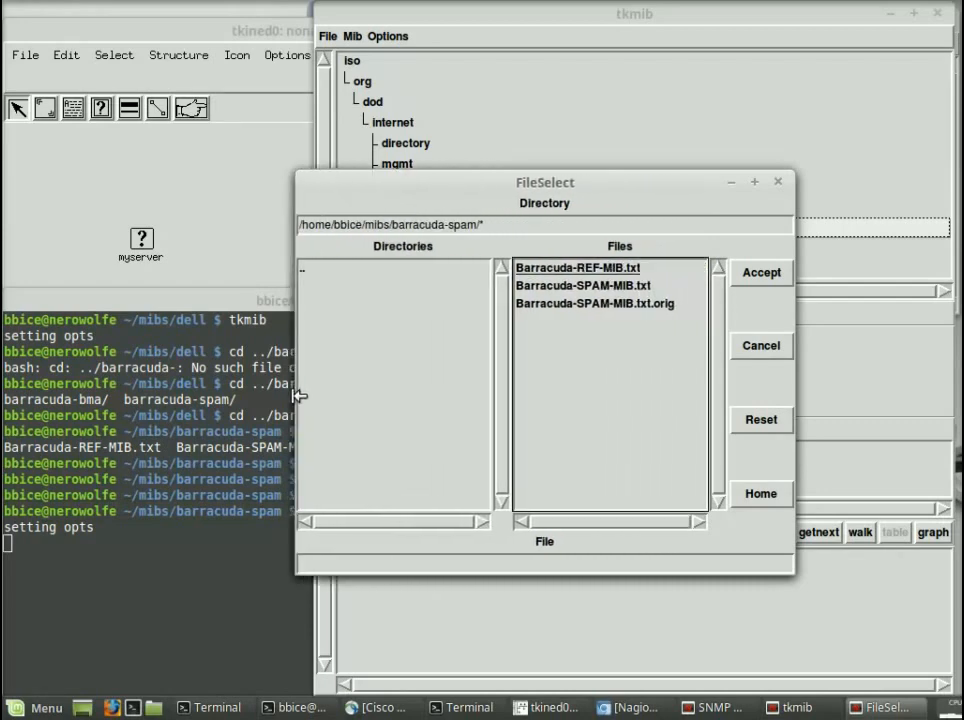
pyautogui.doubleClick(617, 270)
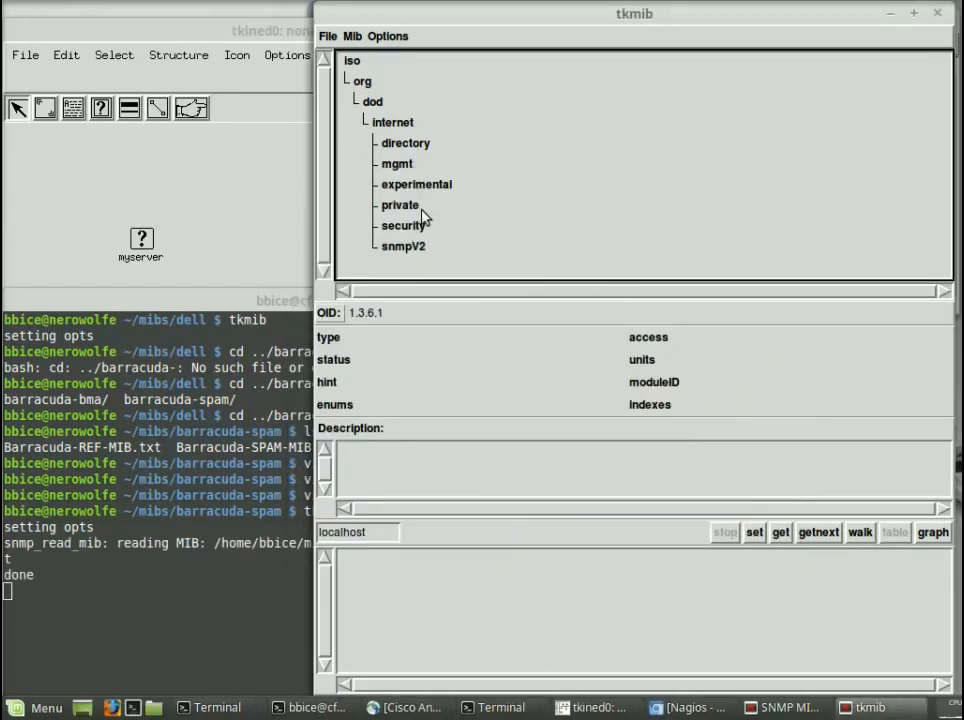
# Step: Load the MIB file Barracuda-SPAM-MIB.txt from the barracuda-spam directory
pyautogui.click(352, 42)
pyautogui.click(394, 96)
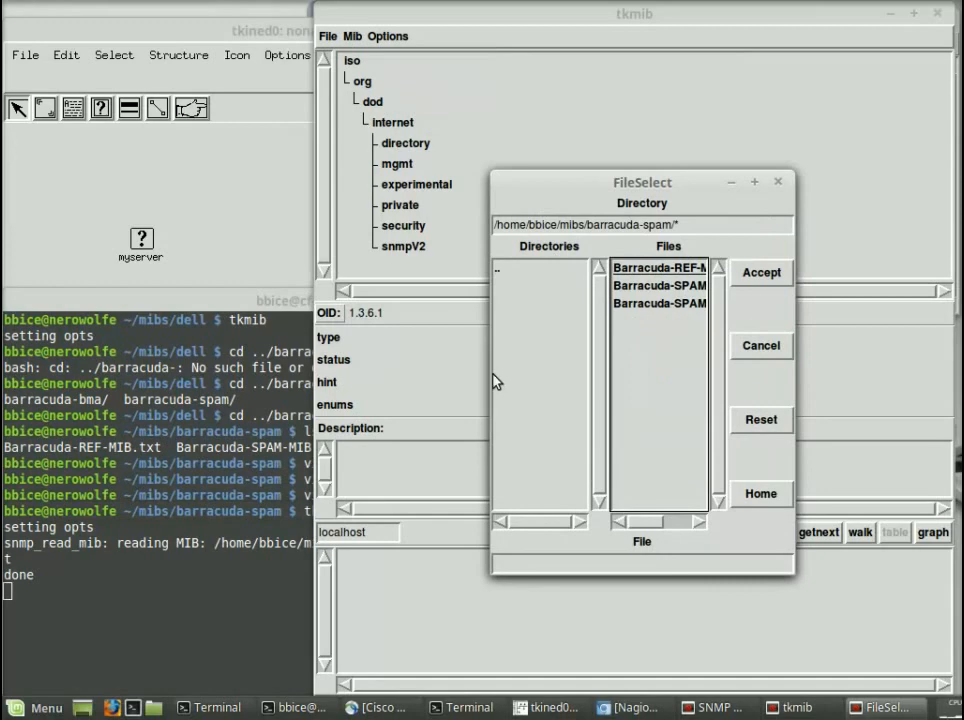
pyautogui.moveTo(491, 375); pyautogui.dragTo(351, 397)
pyautogui.rightClick(351, 397)
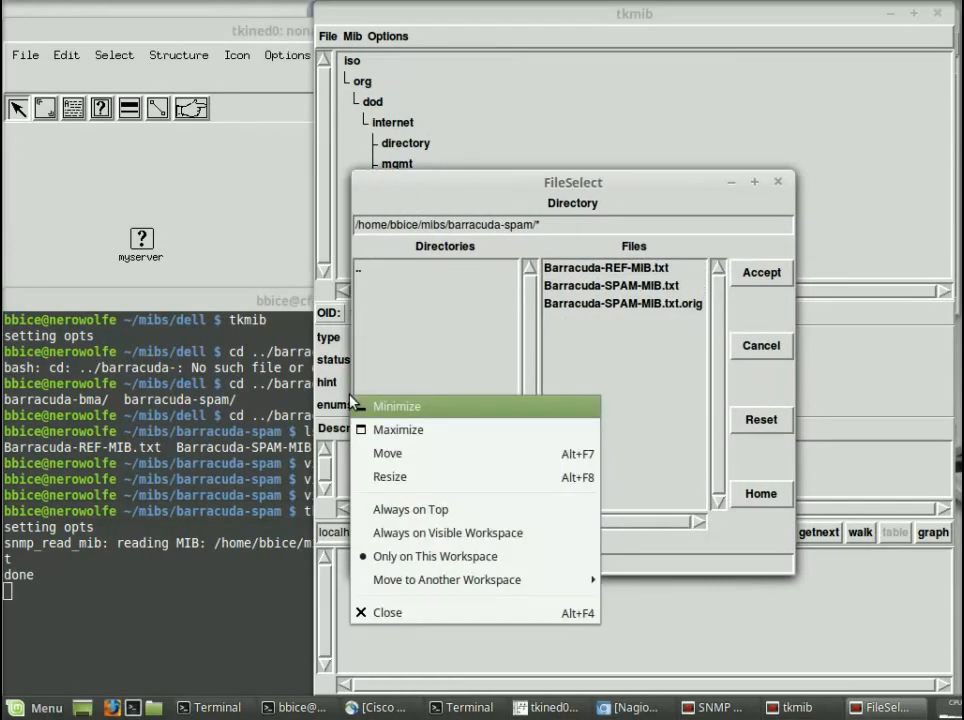
pyautogui.click(353, 401)
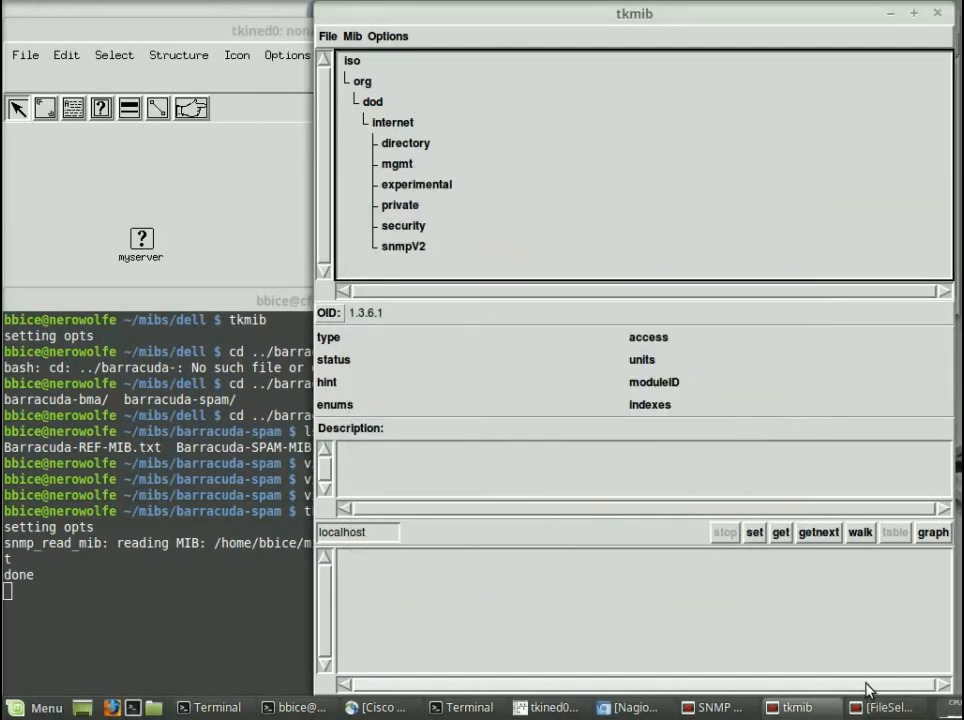
pyautogui.click(885, 707)
pyautogui.click(640, 288)
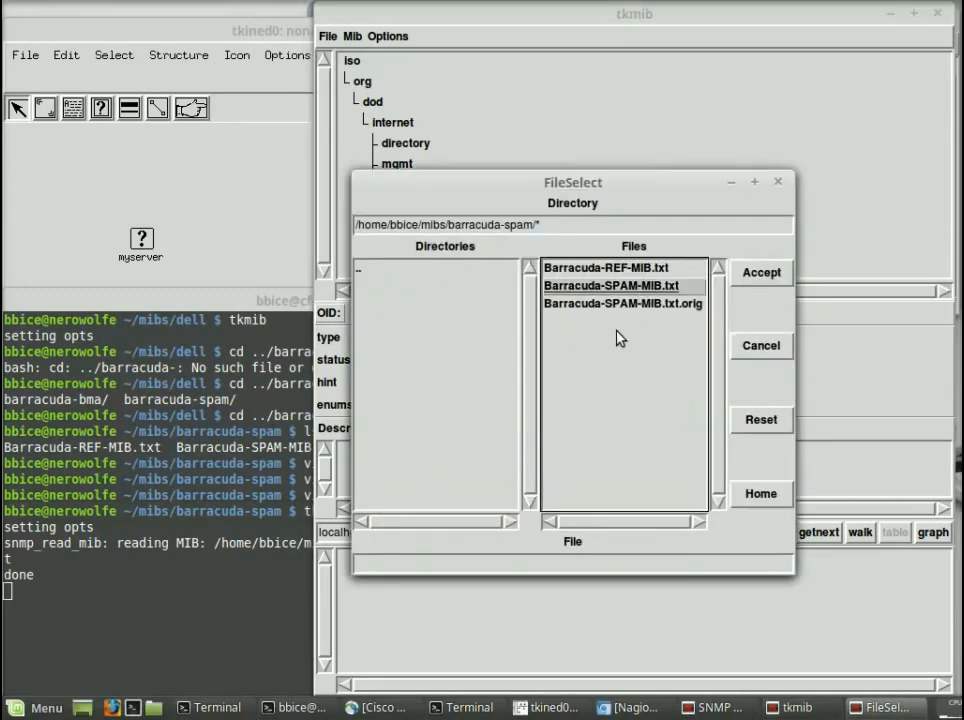
pyautogui.doubleClick(596, 288)
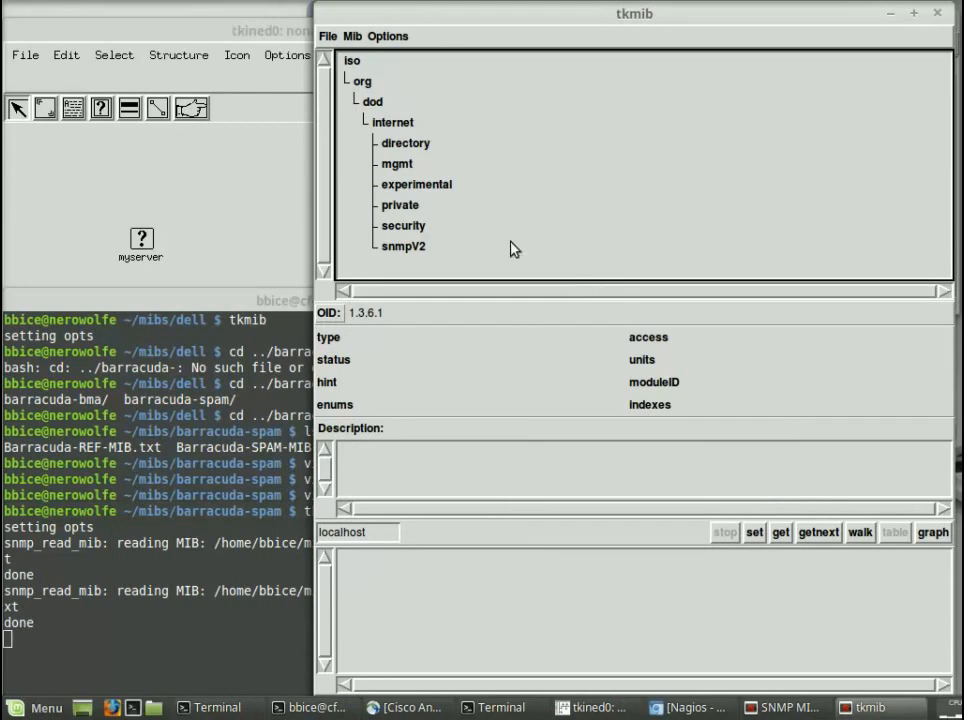
# Step: Expand private, enterprises, barracuda and bspam in the MIB tree, viewing the details of barracuda and bspam
pyautogui.doubleClick(403, 208)
pyautogui.doubleClick(424, 228)
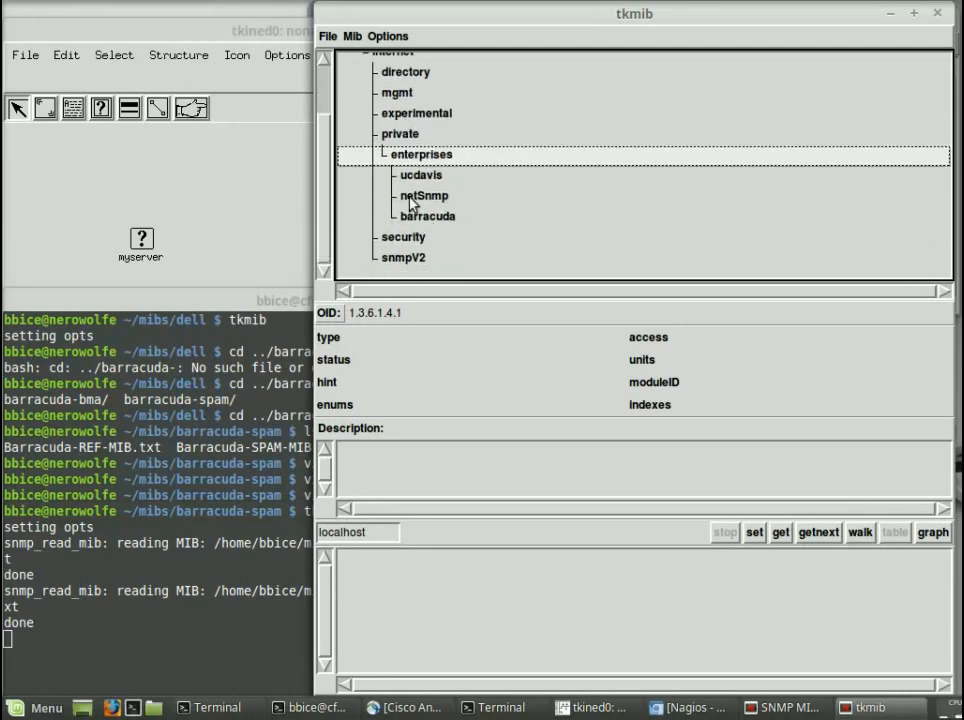
pyautogui.click(424, 222)
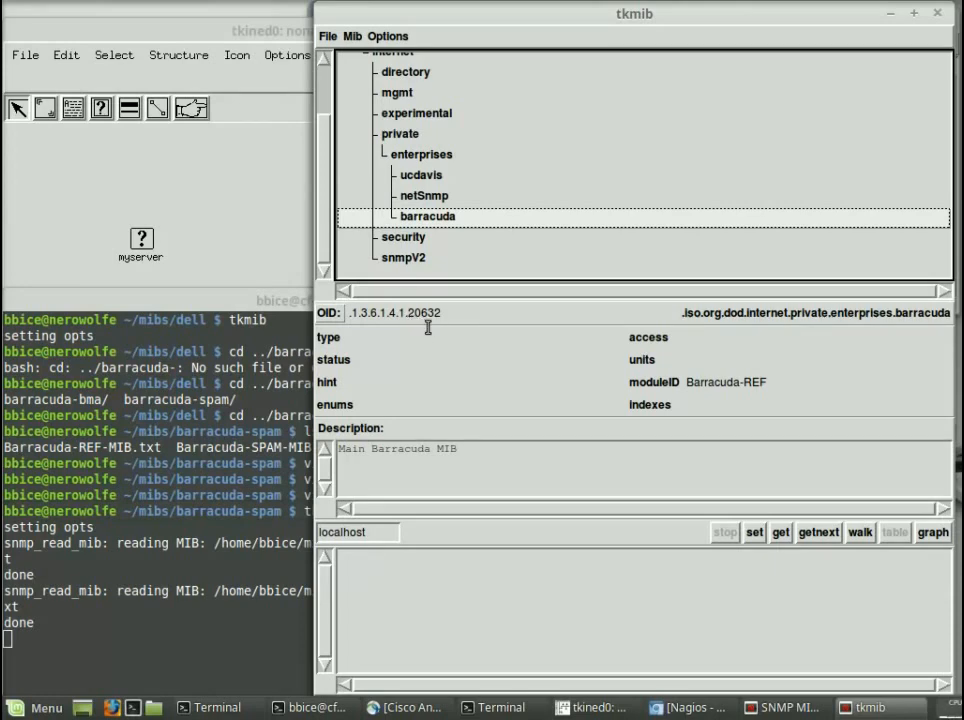
pyautogui.doubleClick(425, 222)
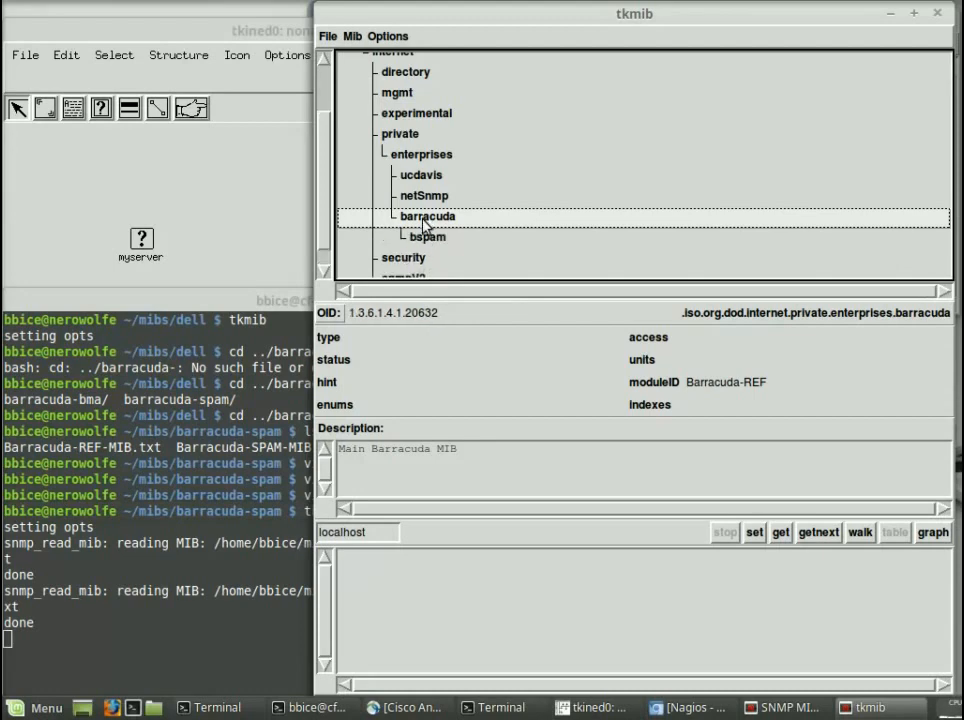
pyautogui.click(434, 243)
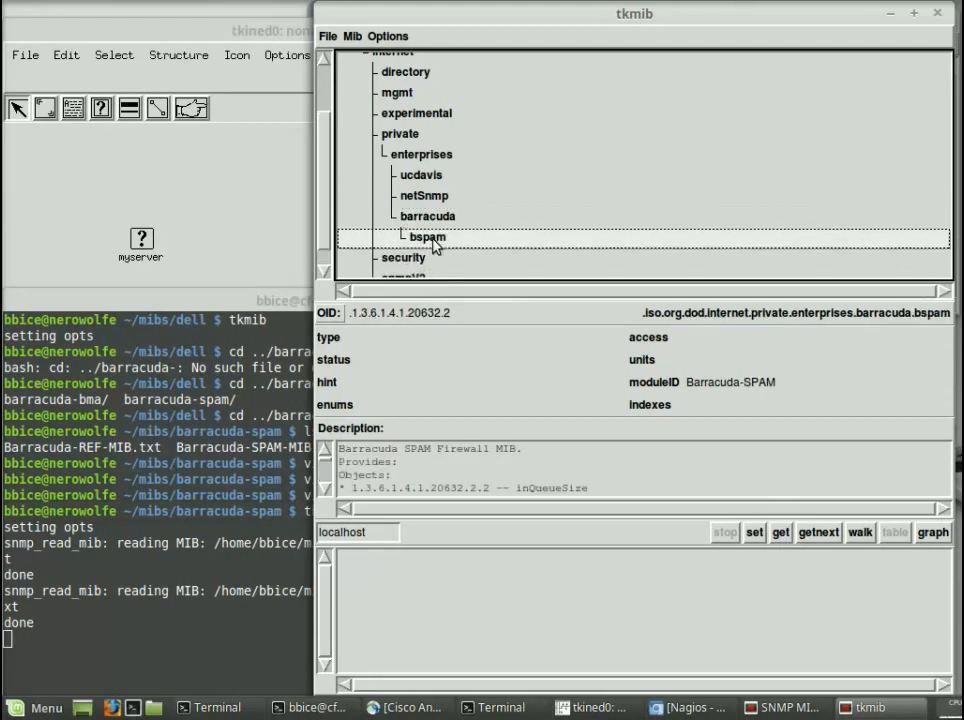
pyautogui.doubleClick(428, 237)
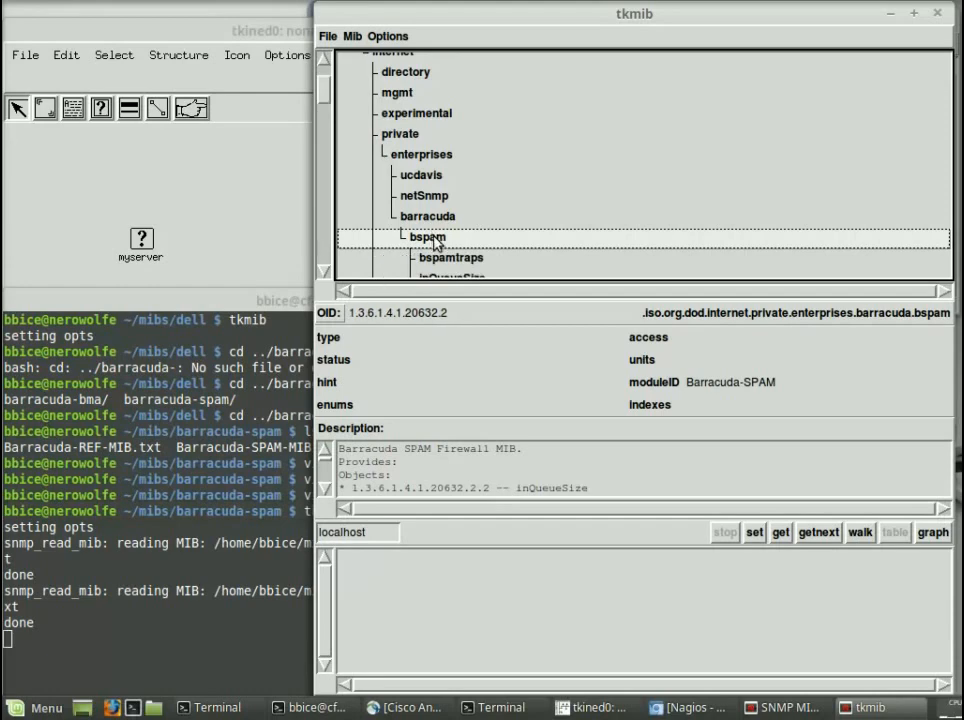
# Step: Look through the objects under bspam, from the queue sizes to the inbound blocked counters
pyautogui.scroll(-5, 434, 243)
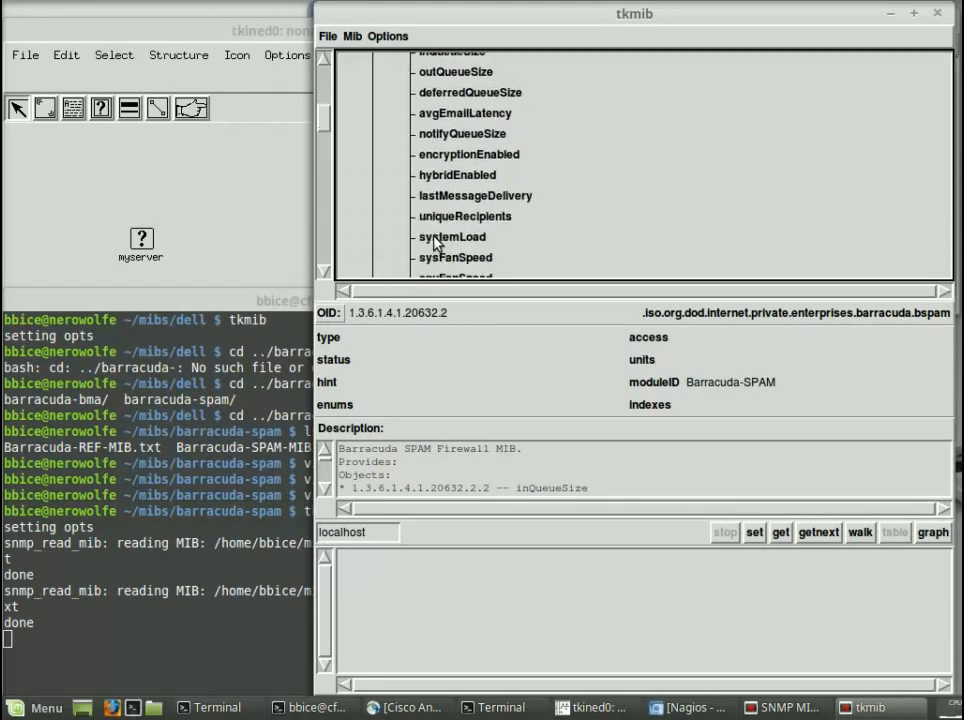
pyautogui.scroll(-3, 434, 243)
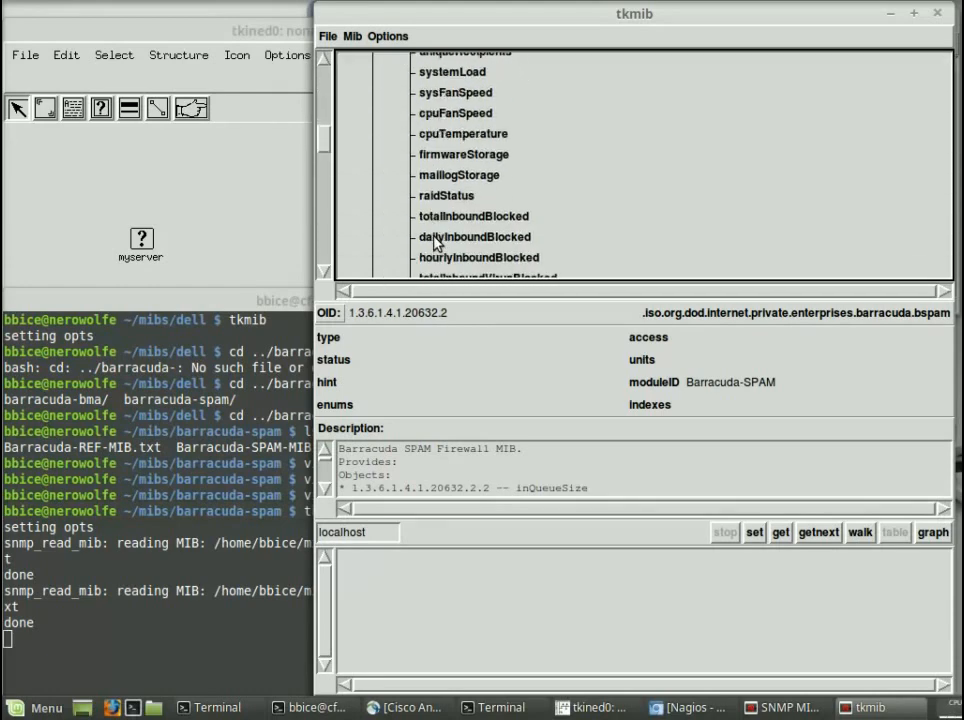
pyautogui.scroll(-1, 434, 243)
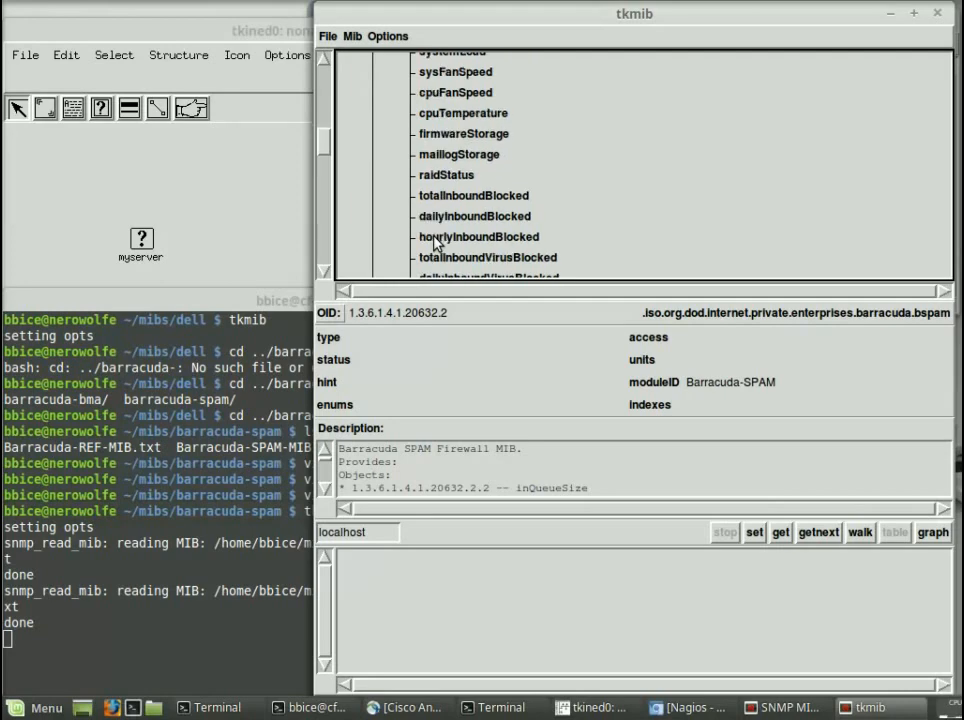
pyautogui.scroll(-4, 434, 243)
pyautogui.scroll(2, 434, 243)
pyautogui.scroll(3, 434, 243)
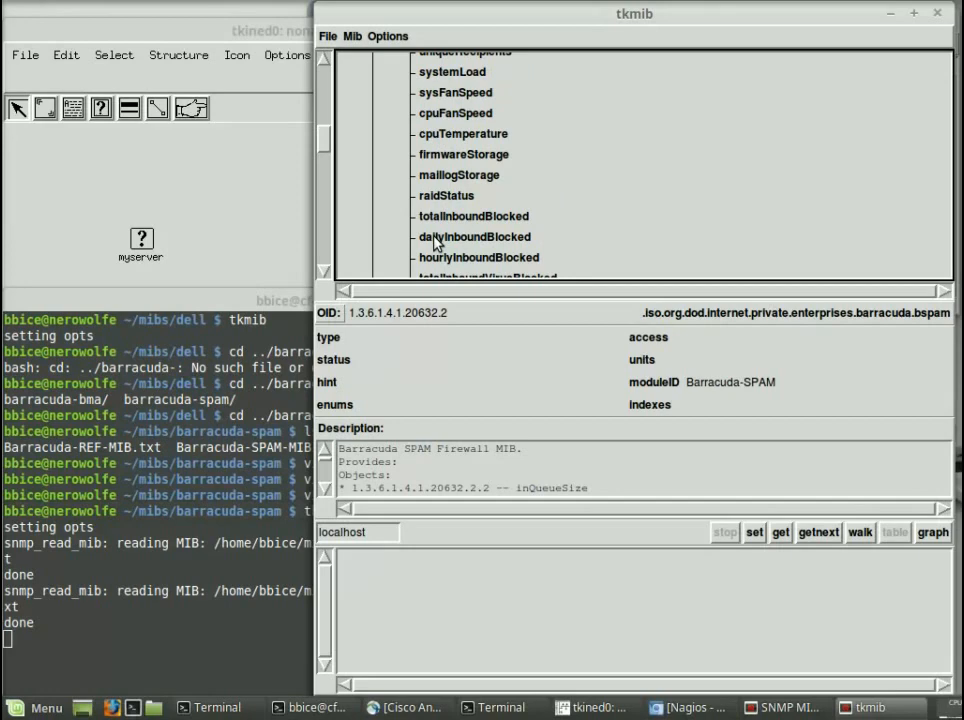
pyautogui.scroll(3, 434, 243)
pyautogui.scroll(-2, 434, 243)
pyautogui.scroll(-1, 434, 243)
pyautogui.scroll(3, 434, 243)
pyautogui.scroll(3, 434, 243)
pyautogui.scroll(-1, 434, 243)
pyautogui.scroll(3, 434, 243)
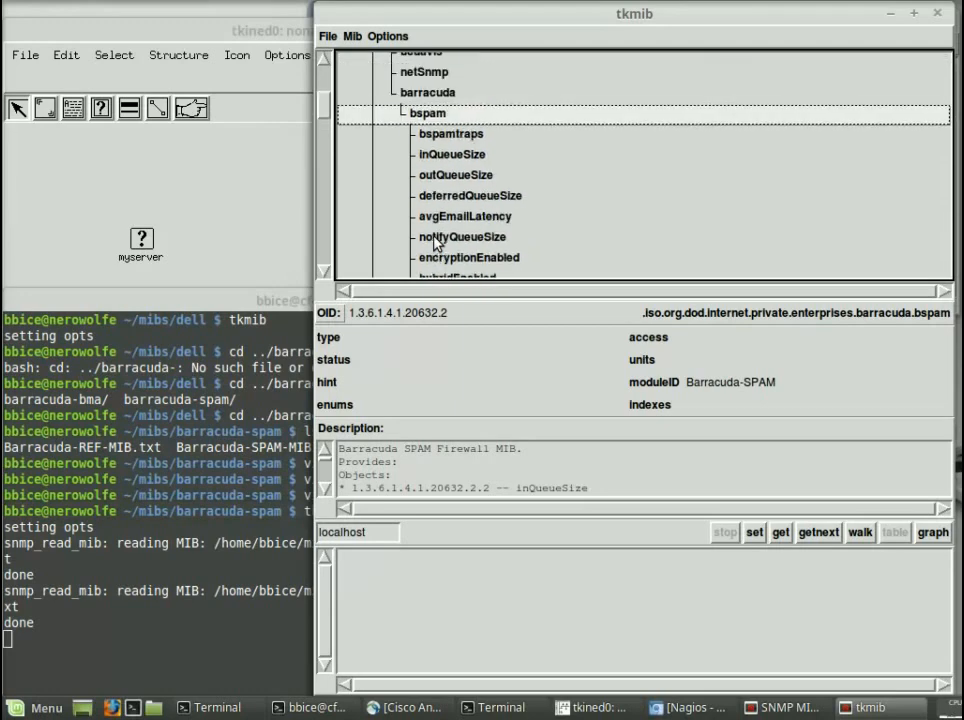
# Step: View the details of inQueueSize and outQueueSize under bspam, and close tkmib
pyautogui.click(458, 155)
pyautogui.click(465, 177)
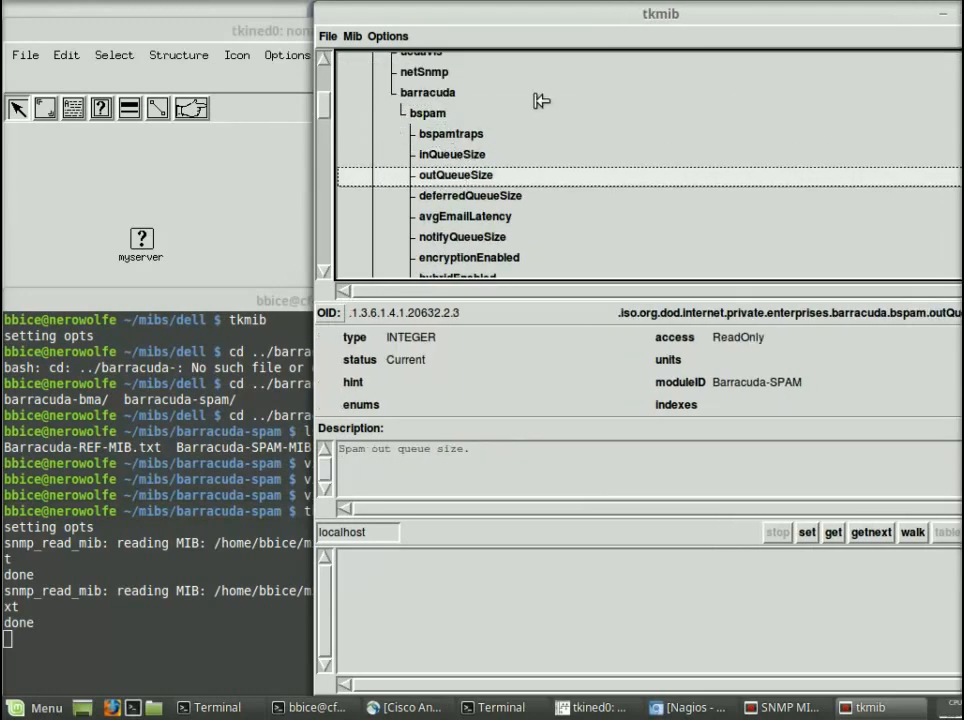
pyautogui.moveTo(536, 20); pyautogui.dragTo(492, 30)
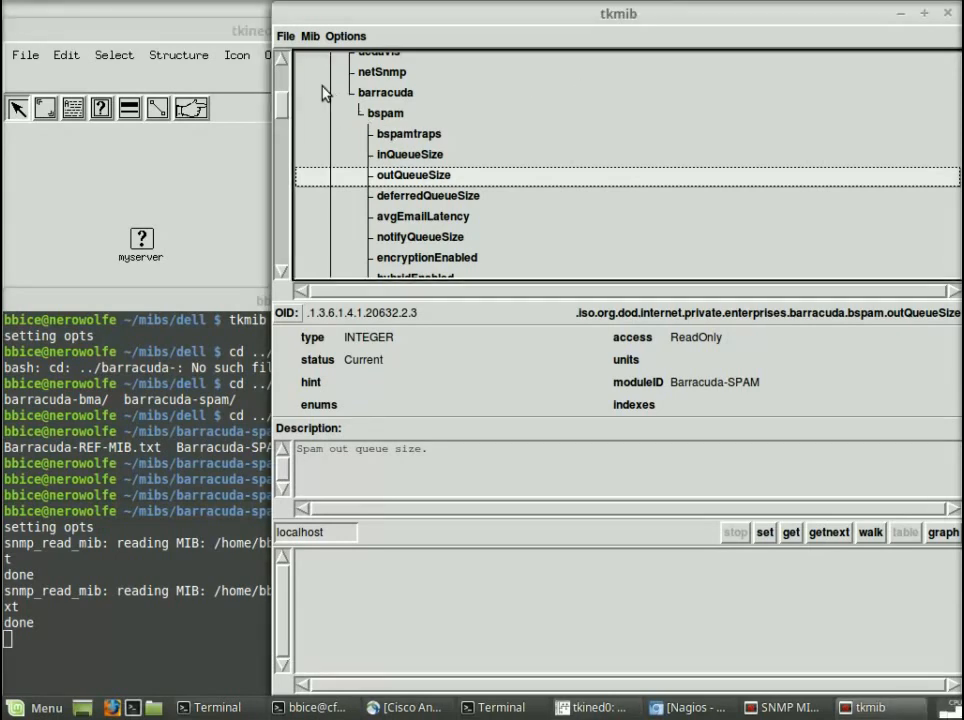
pyautogui.click(948, 20)
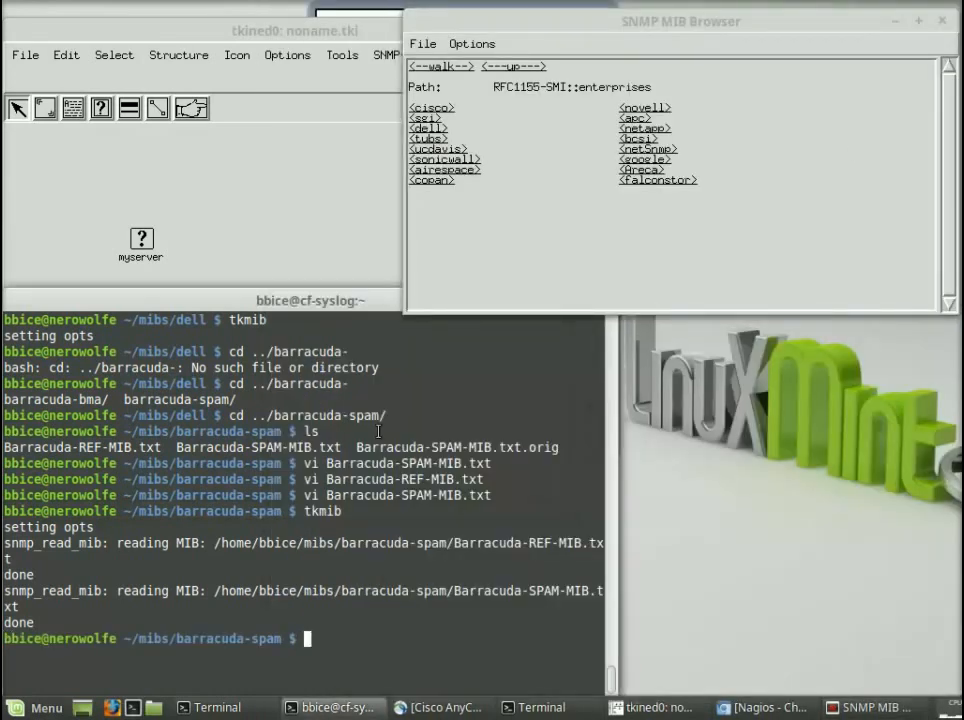
# Step: List the installed SNMP-related packages with dpkg --list |grep -i snmp
pyautogui.write('dpkg --qu')
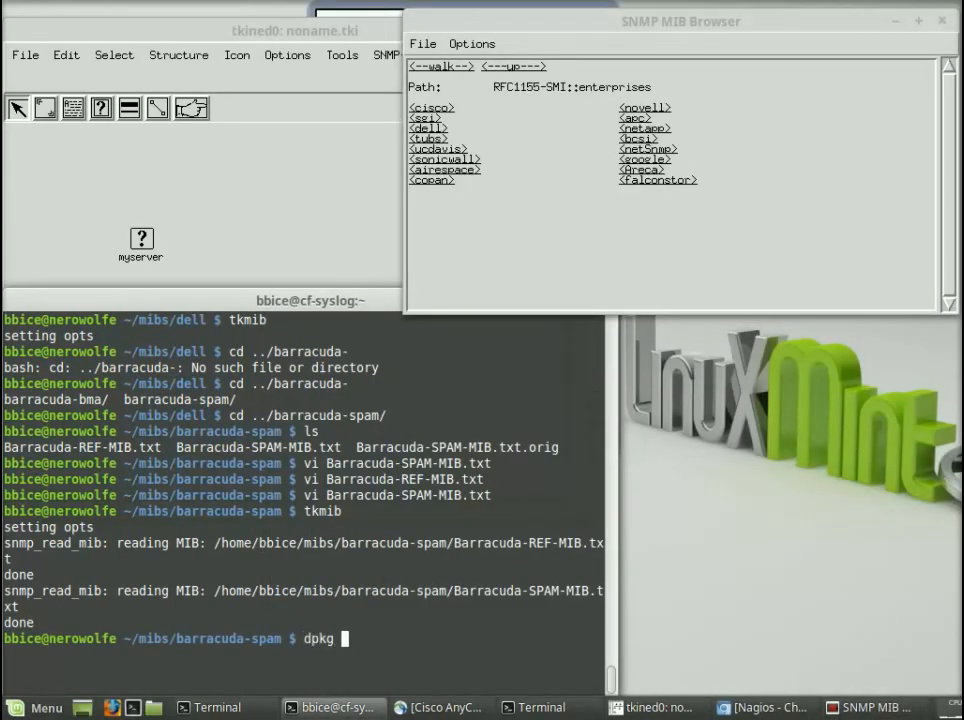
pyautogui.press('BackSpace')
pyautogui.press('BackSpace')
pyautogui.write('list |grep ')
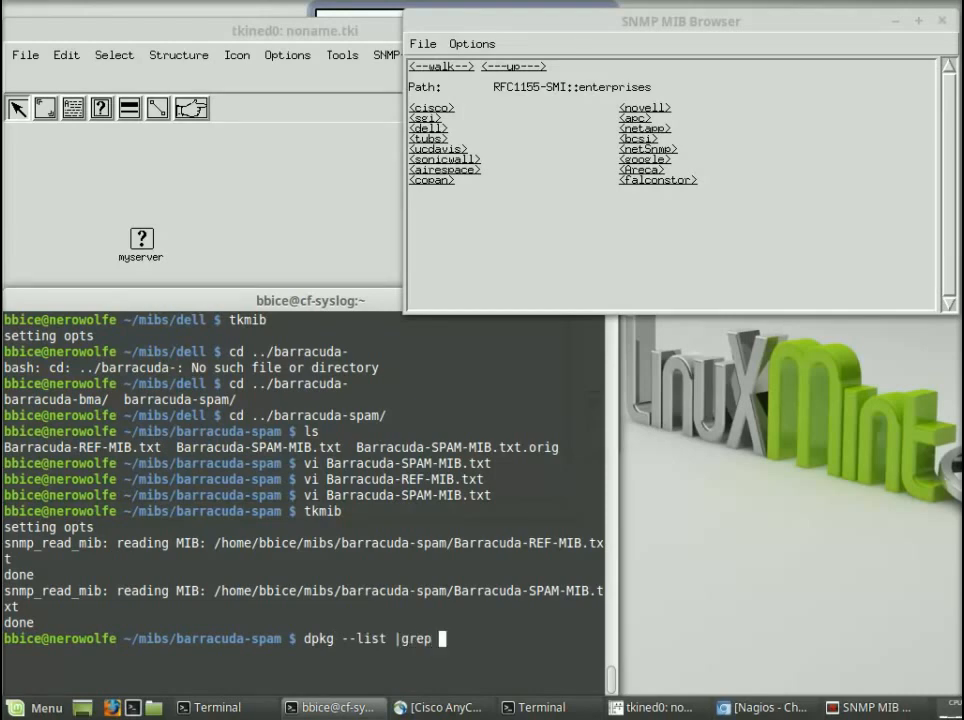
pyautogui.write('-i snmp')
pyautogui.press('Return')
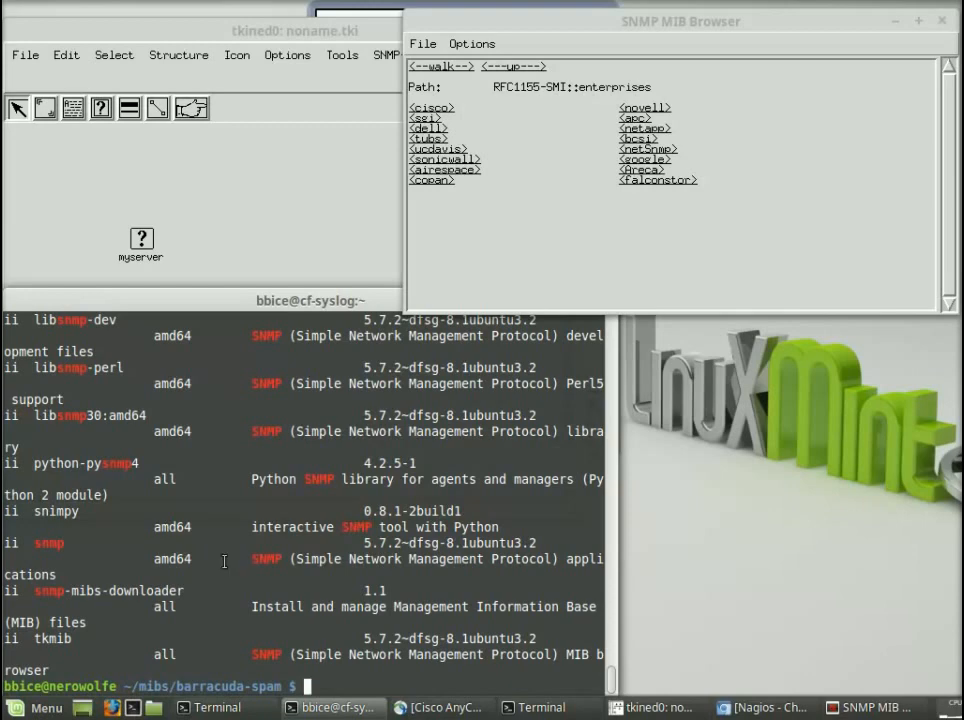
# Step: Highlight the snmp-mibs-downloader package name in the package list
pyautogui.doubleClick(44, 596)
pyautogui.moveTo(44, 596); pyautogui.dragTo(155, 591)
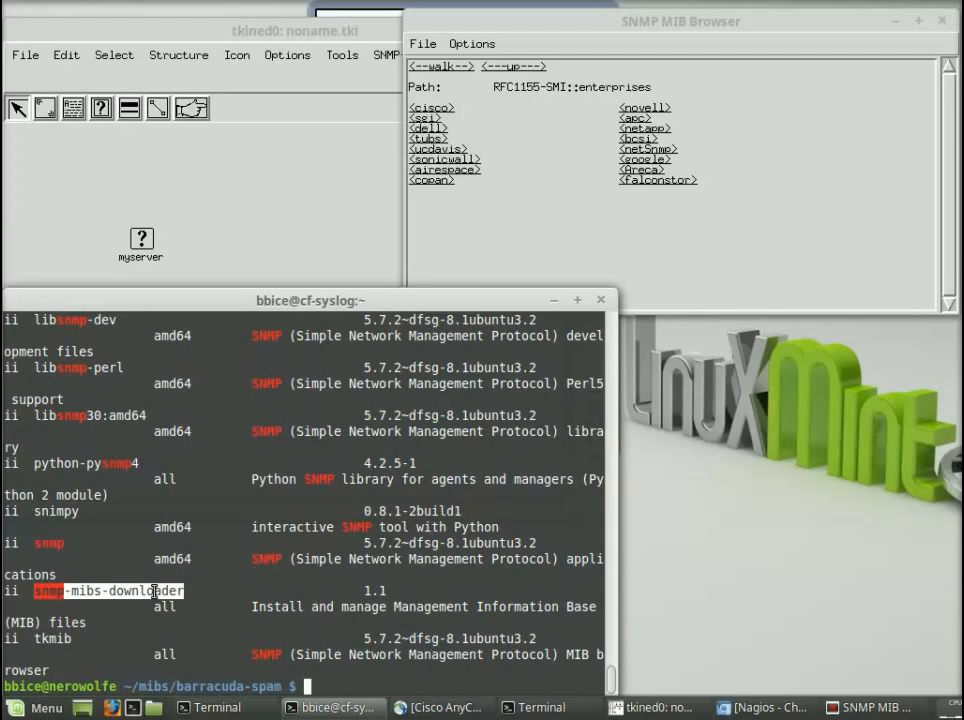
pyautogui.click(155, 591)
# Step: Switch to the root account with su -, entering the root password
pyautogui.write('su -')
pyautogui.press('Return')
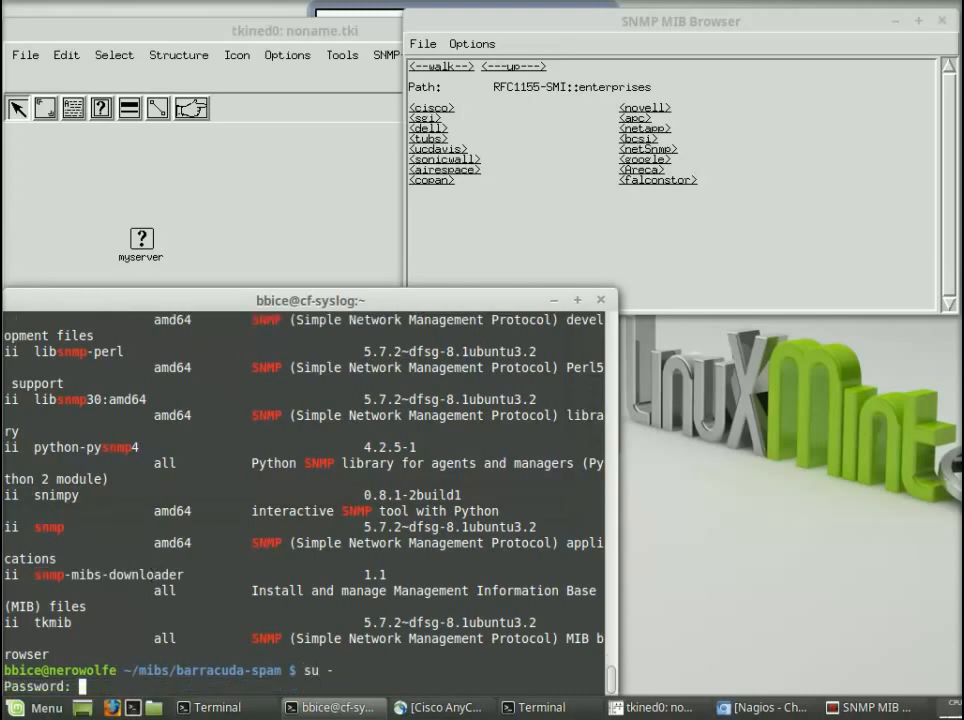
pyautogui.press('Return')
# Step: Open /etc/snmp/snmp.conf in vi, review the mibs line and its comments, and quit without saving
pyautogui.write('vi /et')
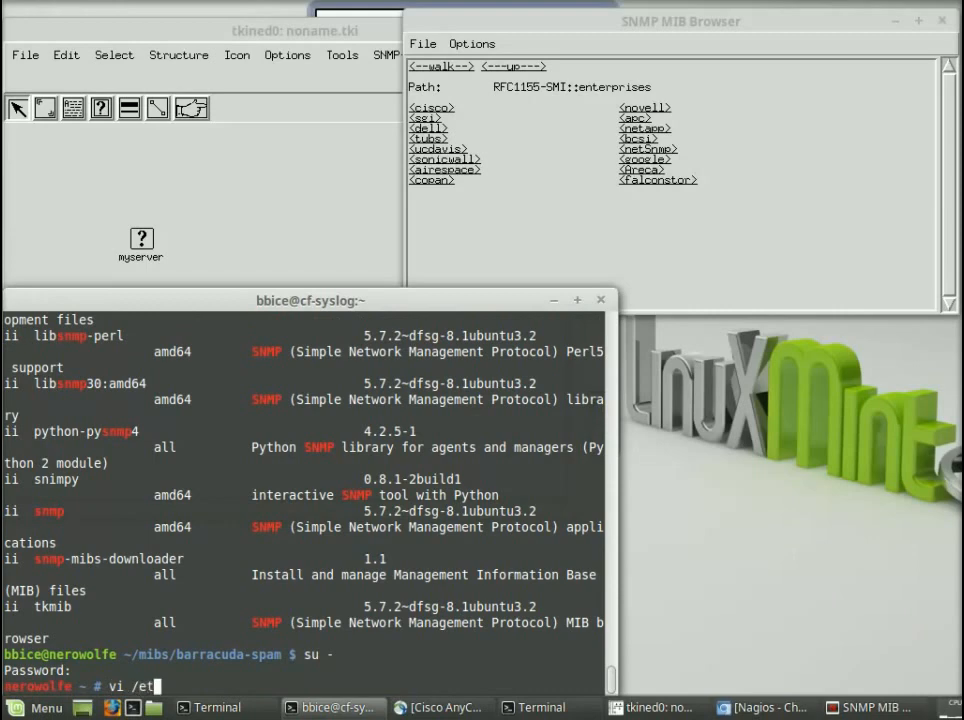
pyautogui.write('c/snmp/snmp.conf')
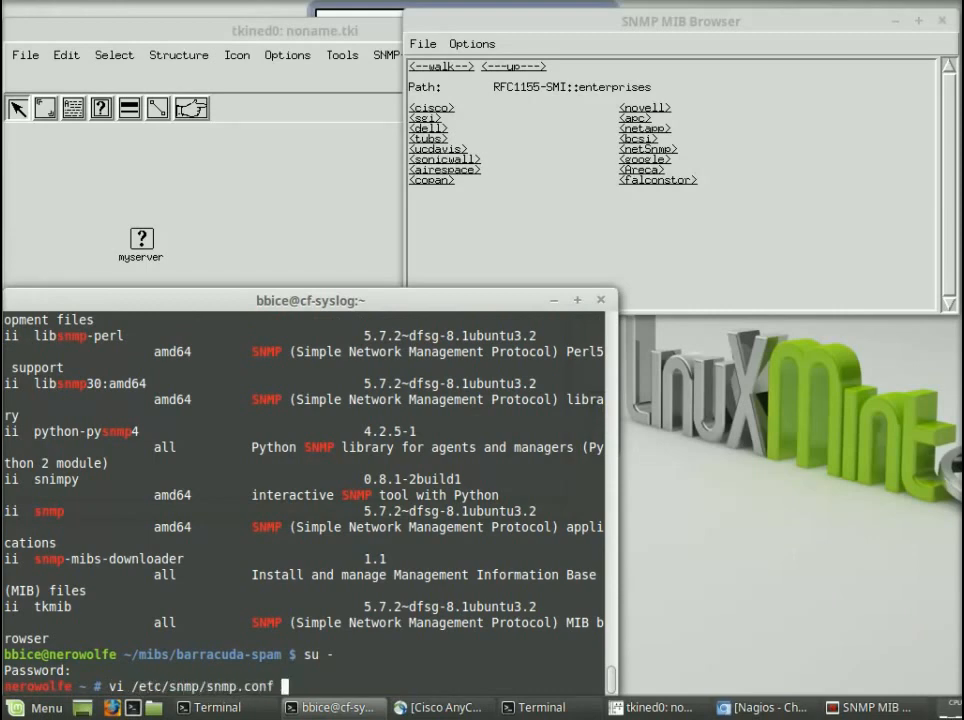
pyautogui.press('Return')
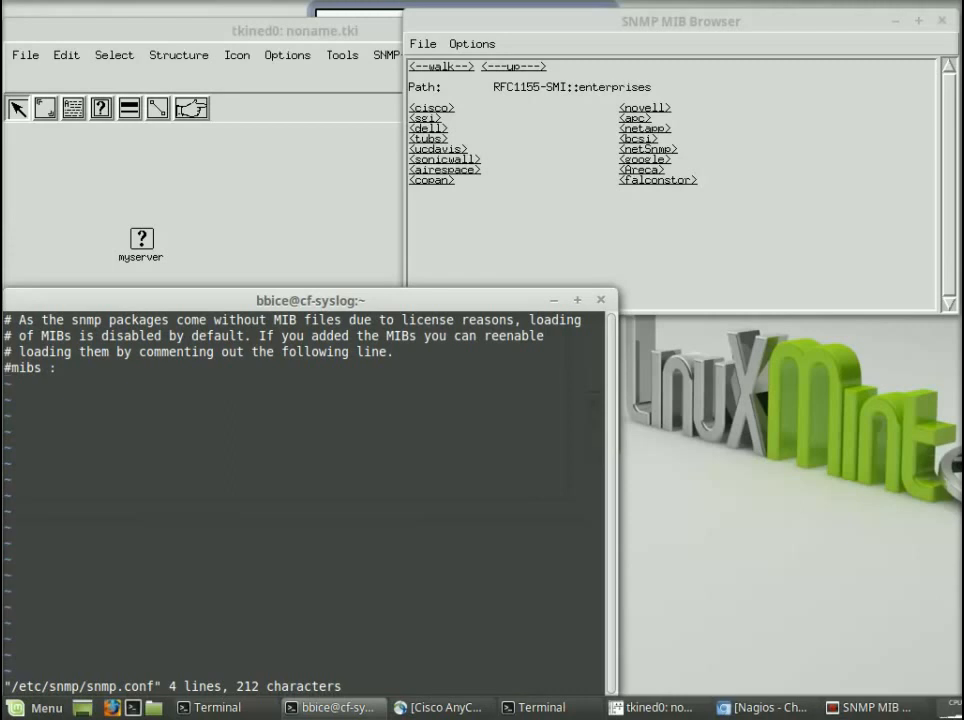
pyautogui.press('Up')
pyautogui.press('Up')
pyautogui.write(':q')
pyautogui.press('Return')
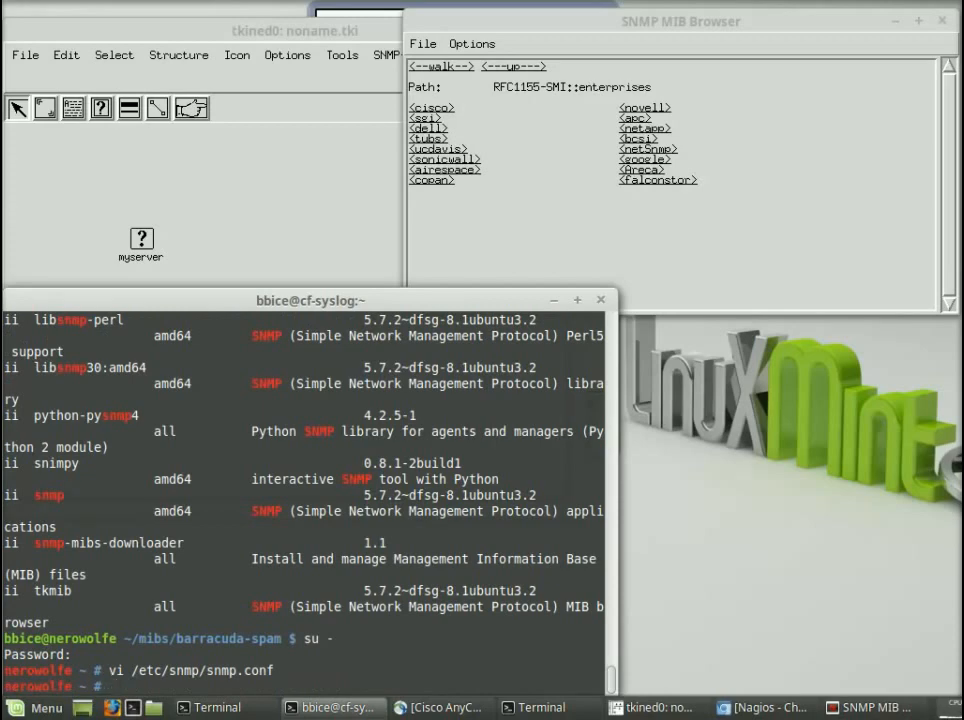
# Step: Log out of the root account and list the contents of ~/.snmp
pyautogui.hotkey('ctrl', 'd')
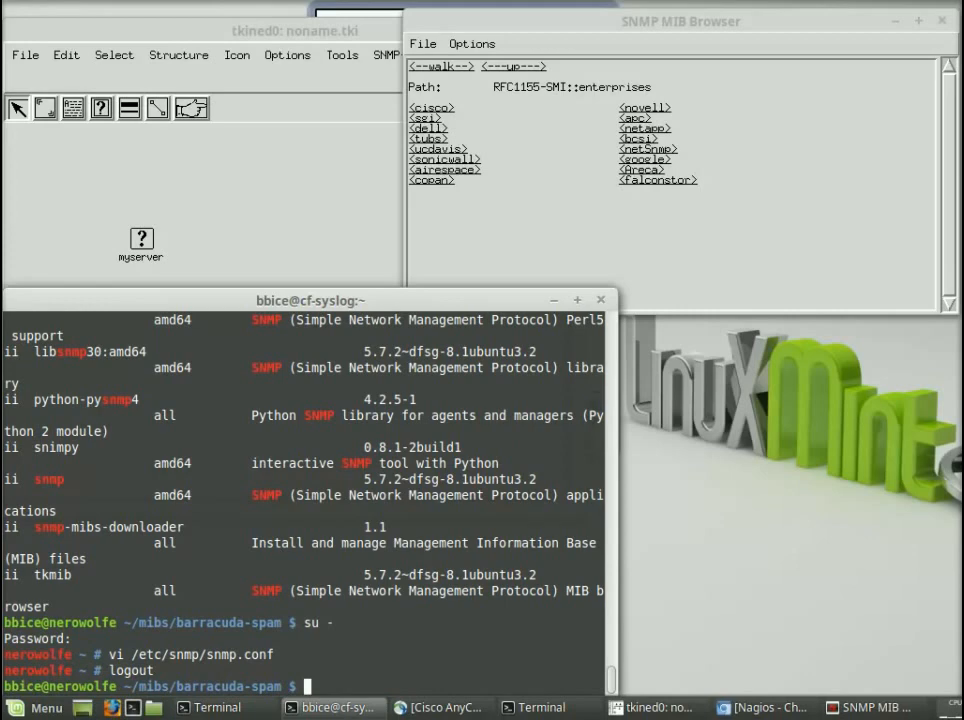
pyautogui.write('ls ~/.snmp')
pyautogui.press('Return')
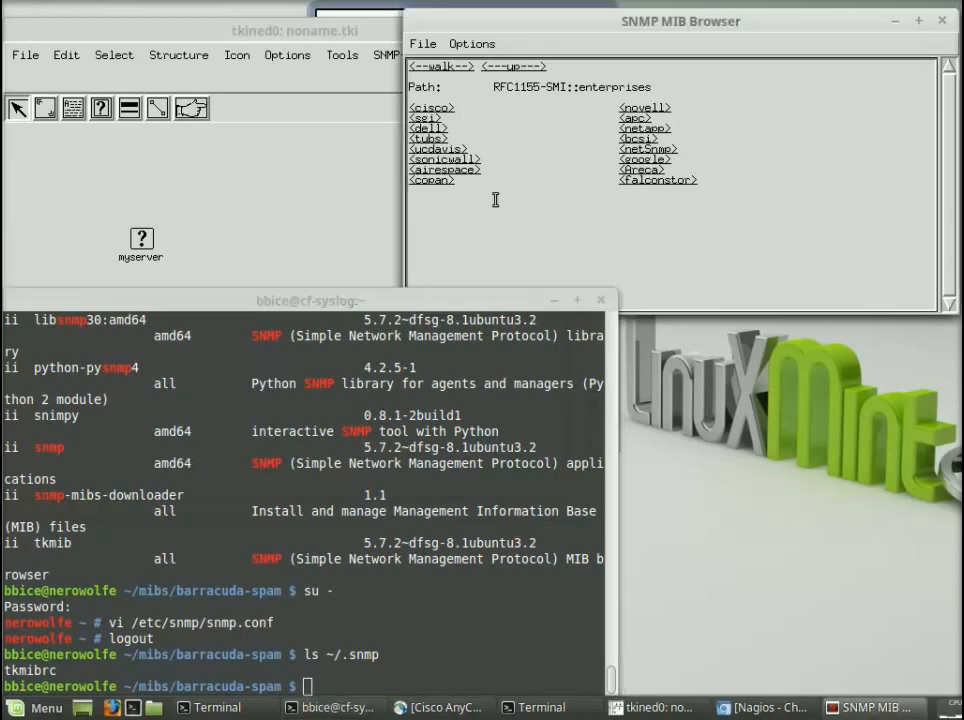
# Step: Clear the terminal and list the files in the barracuda-spam directory
pyautogui.click(113, 163)
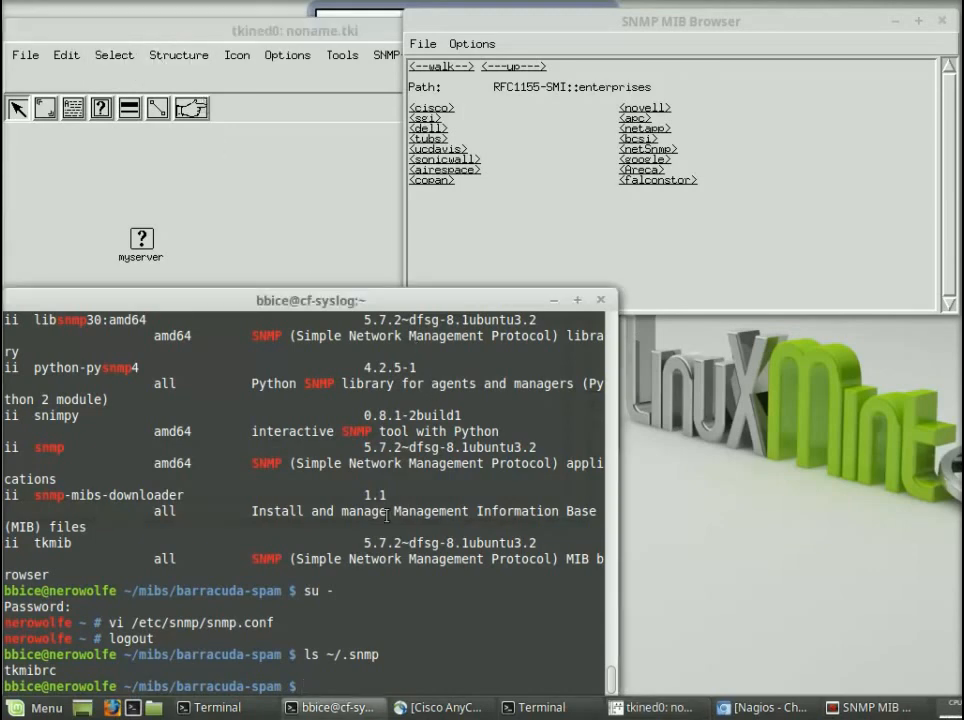
pyautogui.click(409, 190)
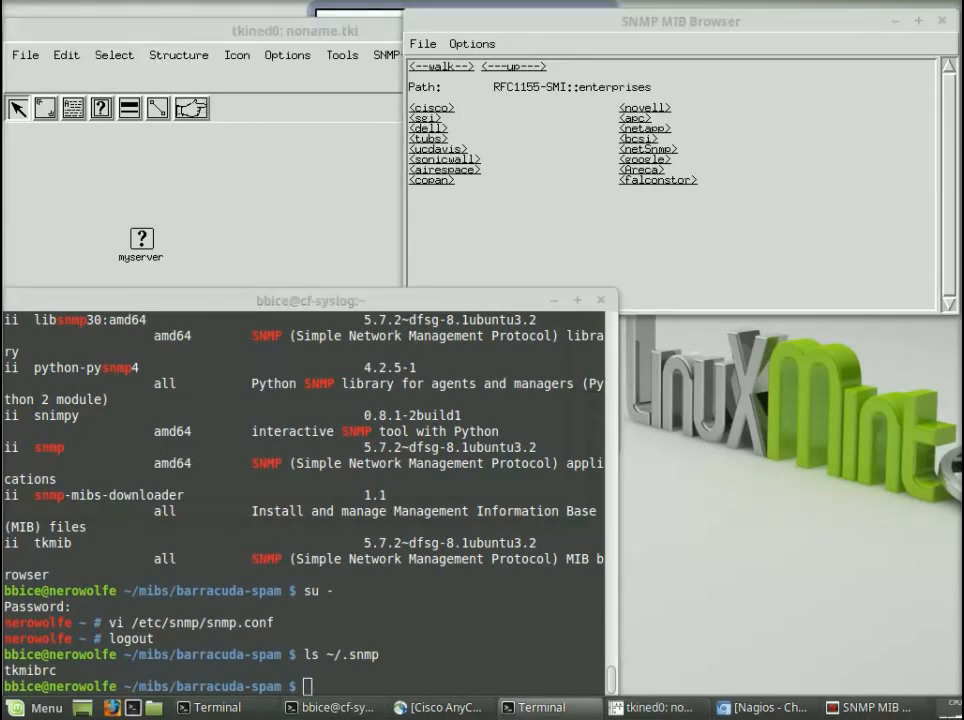
pyautogui.hotkey('ctrl', 'l')
pyautogui.write('ls')
pyautogui.press('Return')
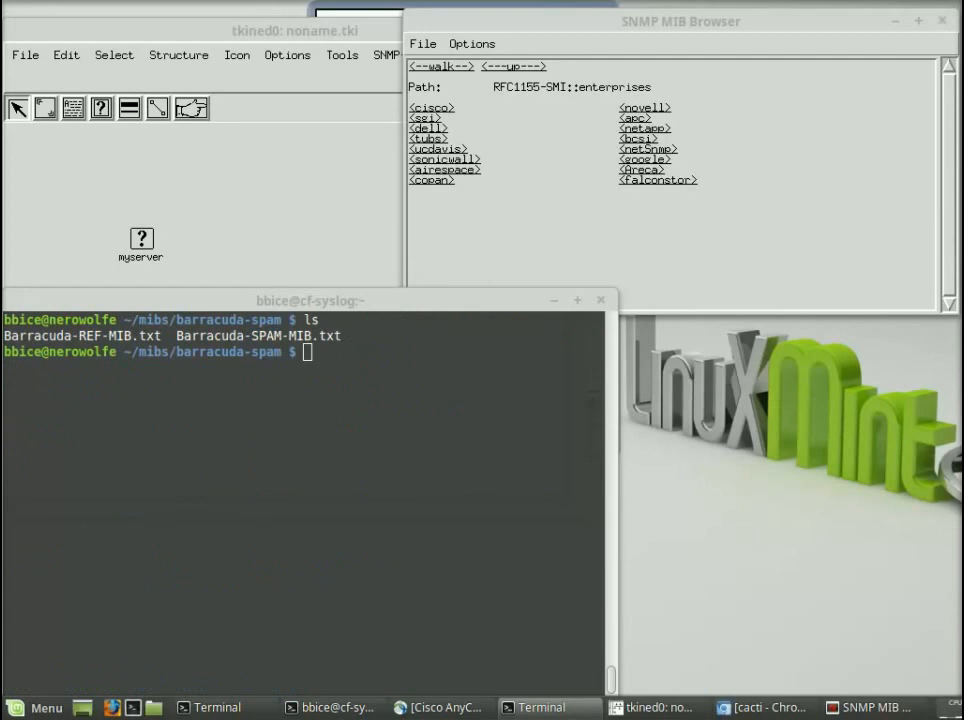
# Step: Copy /etc/snmp/snmp.conf to ~/.snmp/snmp.conf
pyautogui.click(455, 490)
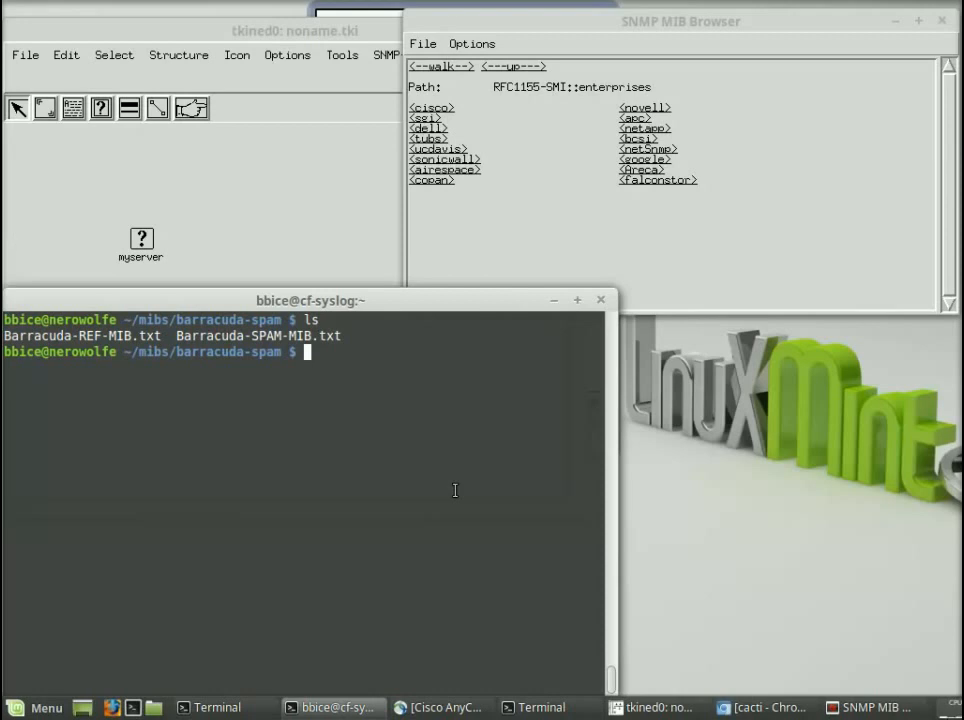
pyautogui.write('vi')
pyautogui.press('BackSpace')
pyautogui.press('BackSpace')
pyautogui.write('cp /etc/')
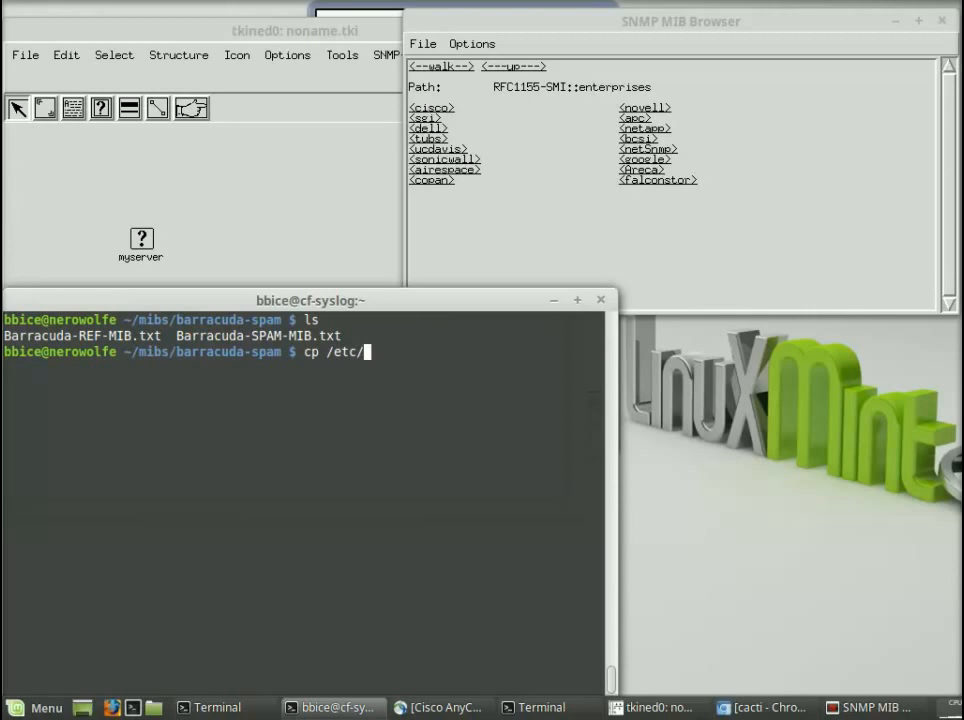
pyautogui.write('snmp/snmp.')
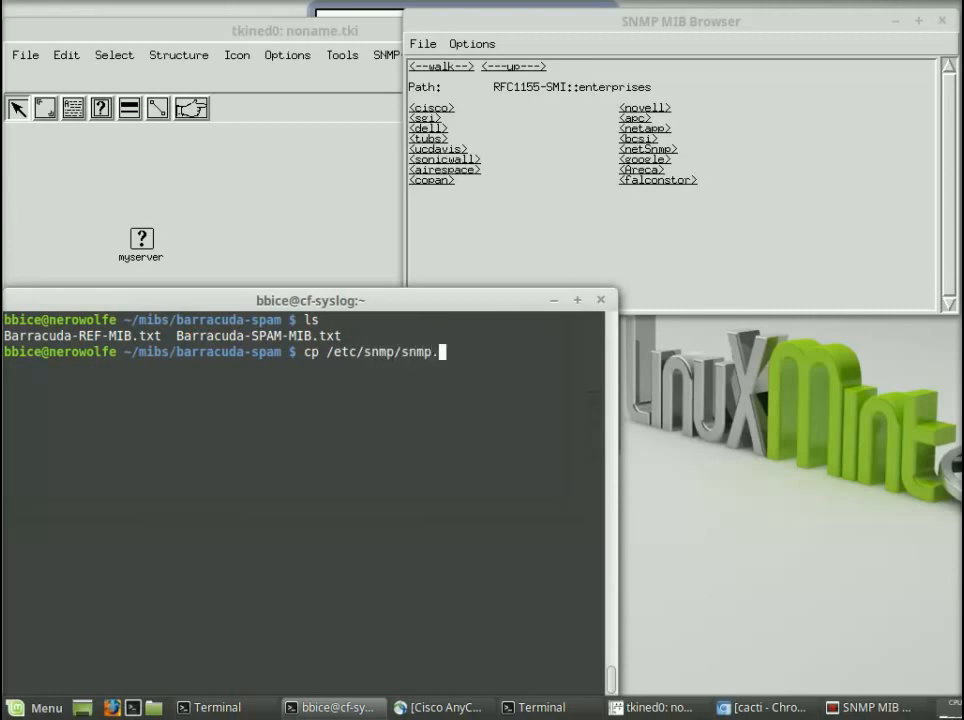
pyautogui.write('conf ~/.s')
pyautogui.write('nmp/snmp.con')
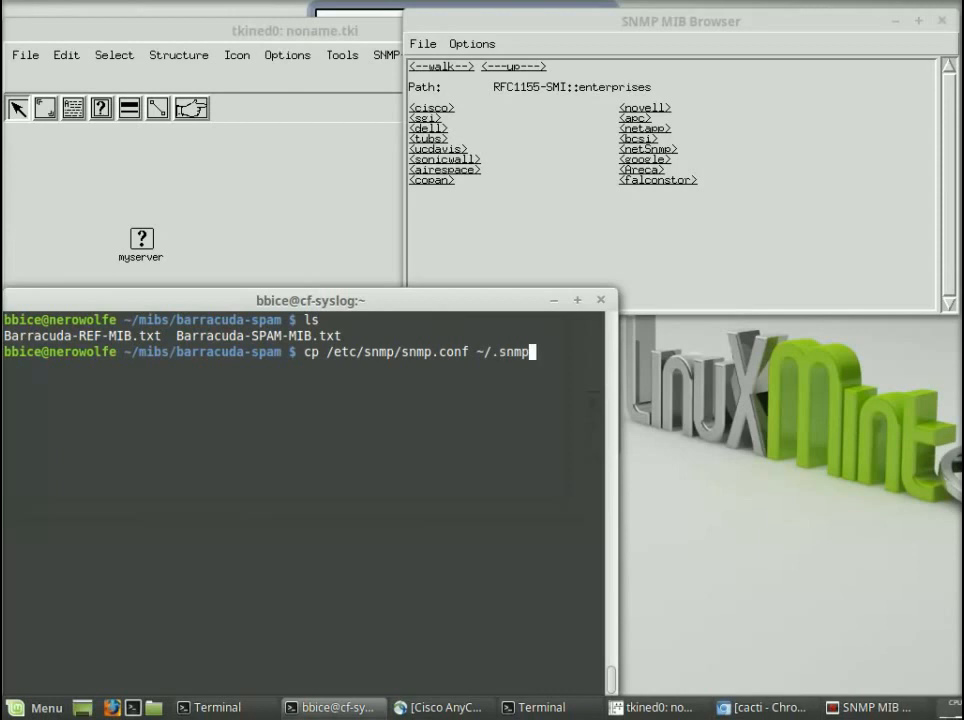
pyautogui.write('f')
pyautogui.press('Return')
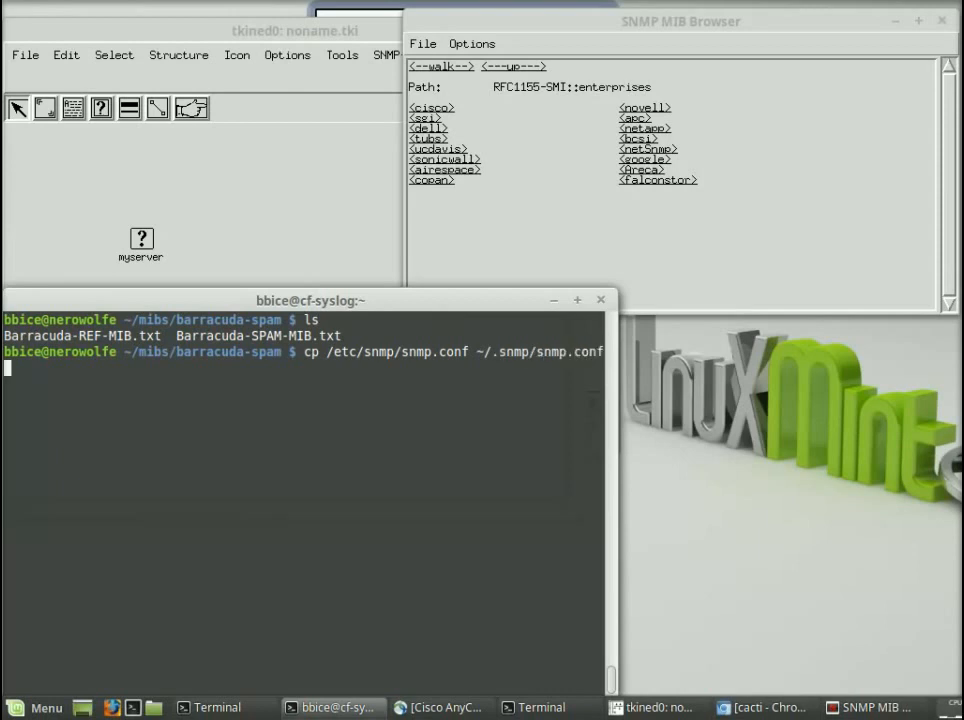
# Step: Edit ~/.snmp/snmp.conf in vi so the mibs line reads mibs :ALL, then save and quit
pyautogui.write('vi ~/.snmp/snmp.conf')
pyautogui.press('Return')
pyautogui.press('Down')
pyautogui.press('Down')
pyautogui.press('Down')
pyautogui.press('x')
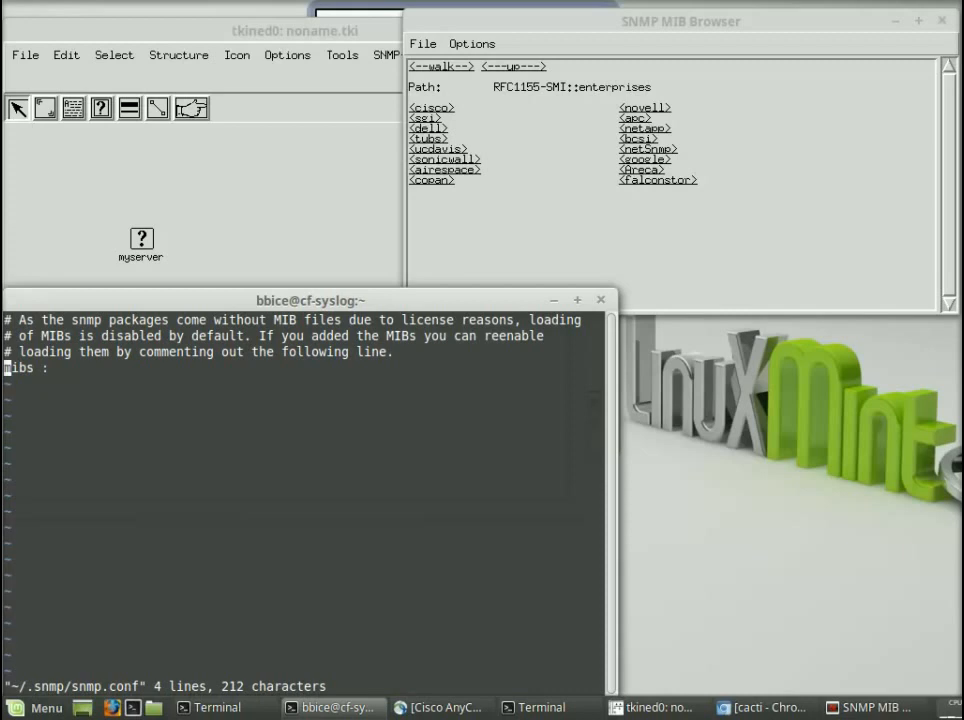
pyautogui.write('#')
pyautogui.press('h')
pyautogui.press('x')
pyautogui.hotkey('shift', 'a')
pyautogui.write('ALL')
pyautogui.press('Escape')
pyautogui.press('b')
pyautogui.write(':wq')
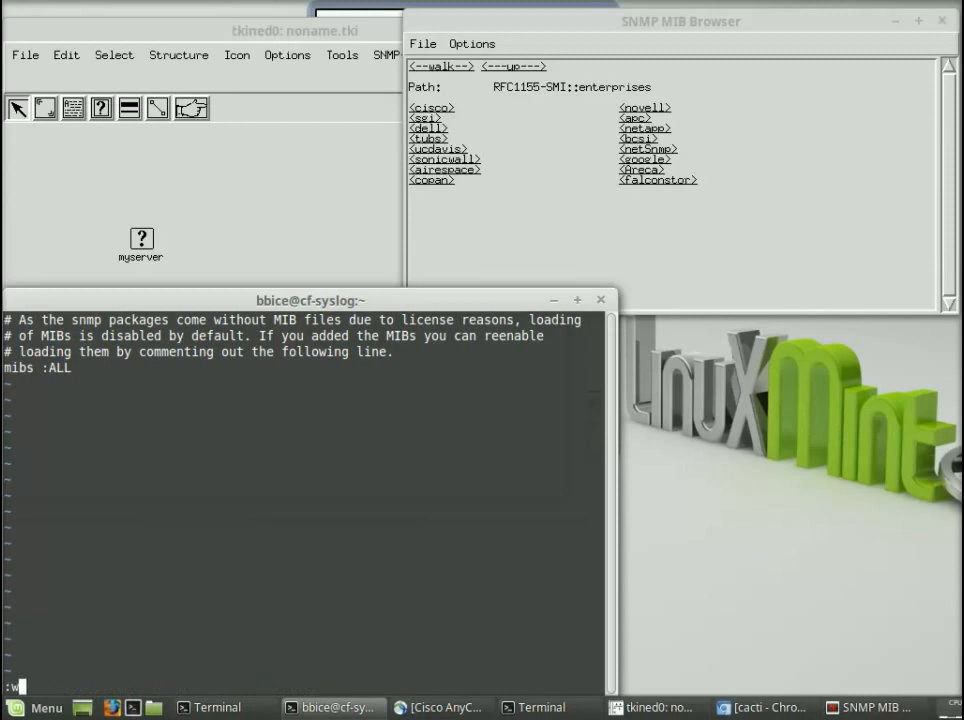
pyautogui.press('Return')
# Step: Launch tkmib from the terminal and highlight the /usr/share/mibs/ietf/IPATM-IPMC-MIB path in its terminal output
pyautogui.write('tkmib')
pyautogui.press('Return')
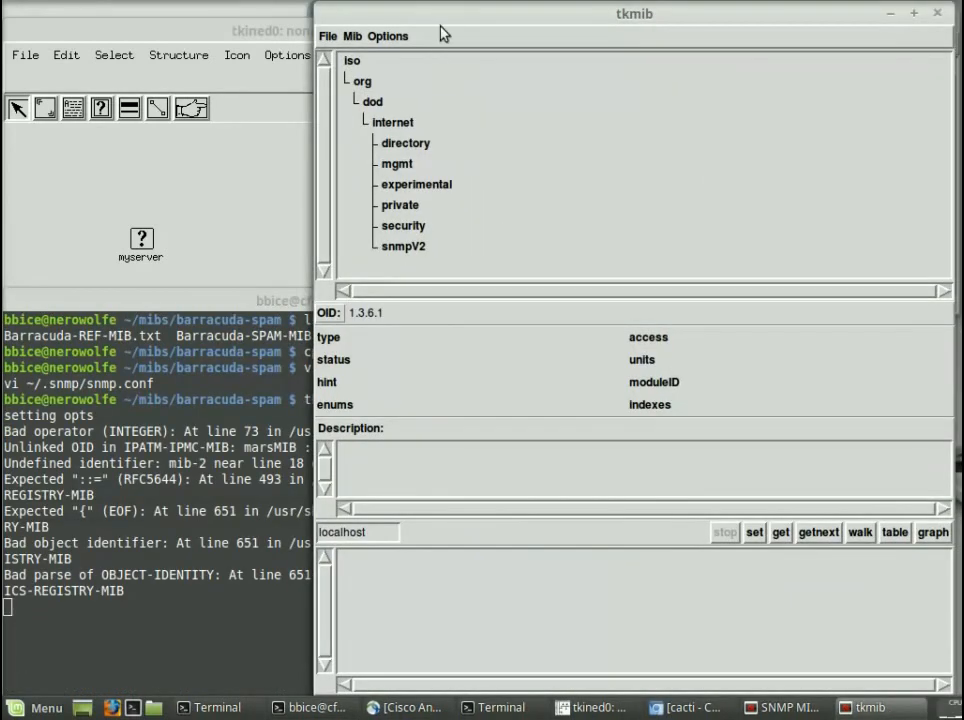
pyautogui.click(241, 496)
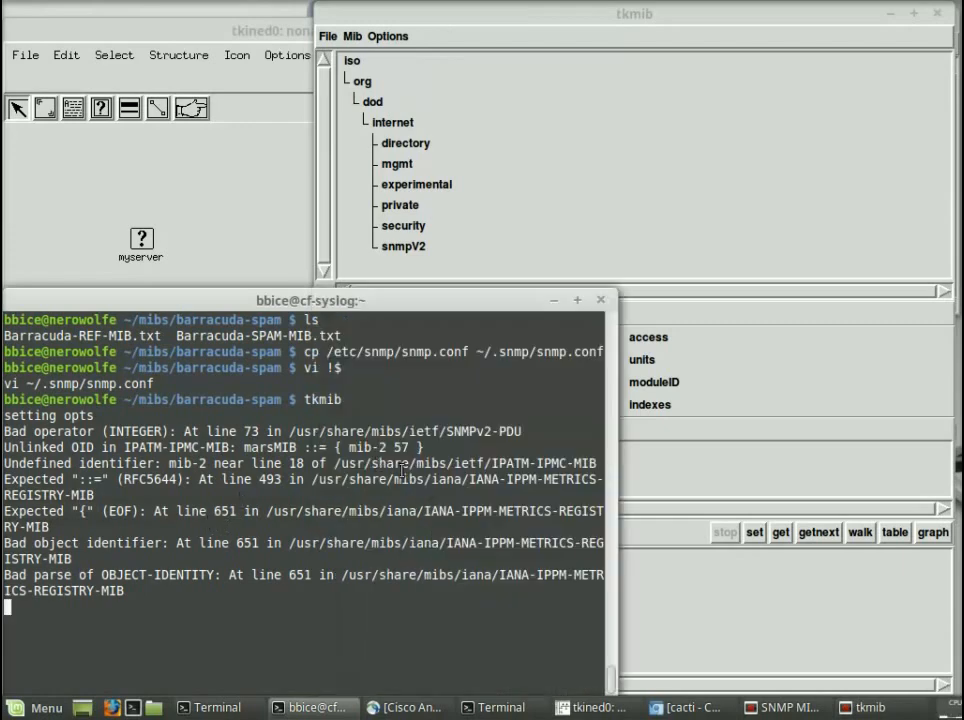
pyautogui.doubleClick(502, 462)
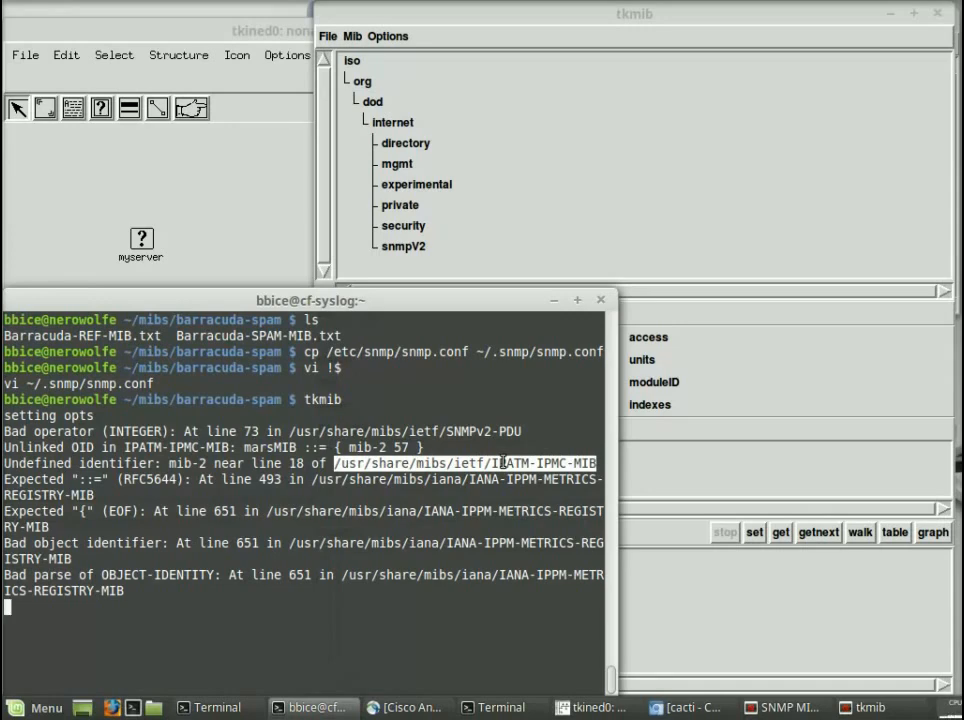
# Step: Expand private and enterprises in the tkmib tree to check the available vendors, then close tkmib
pyautogui.click(550, 168)
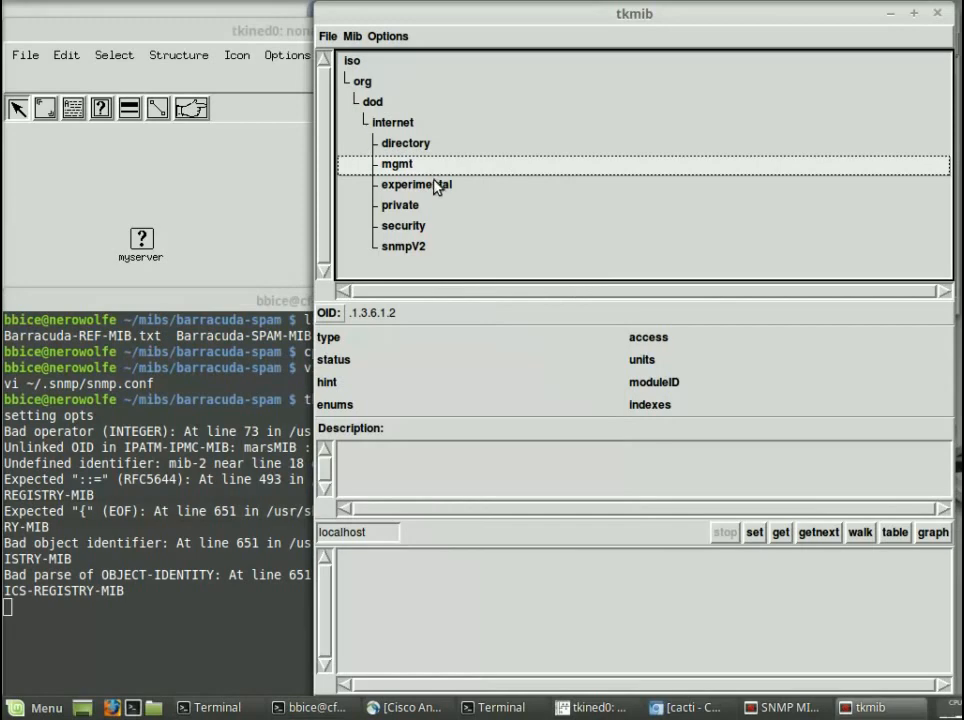
pyautogui.click(431, 207)
pyautogui.click(443, 231)
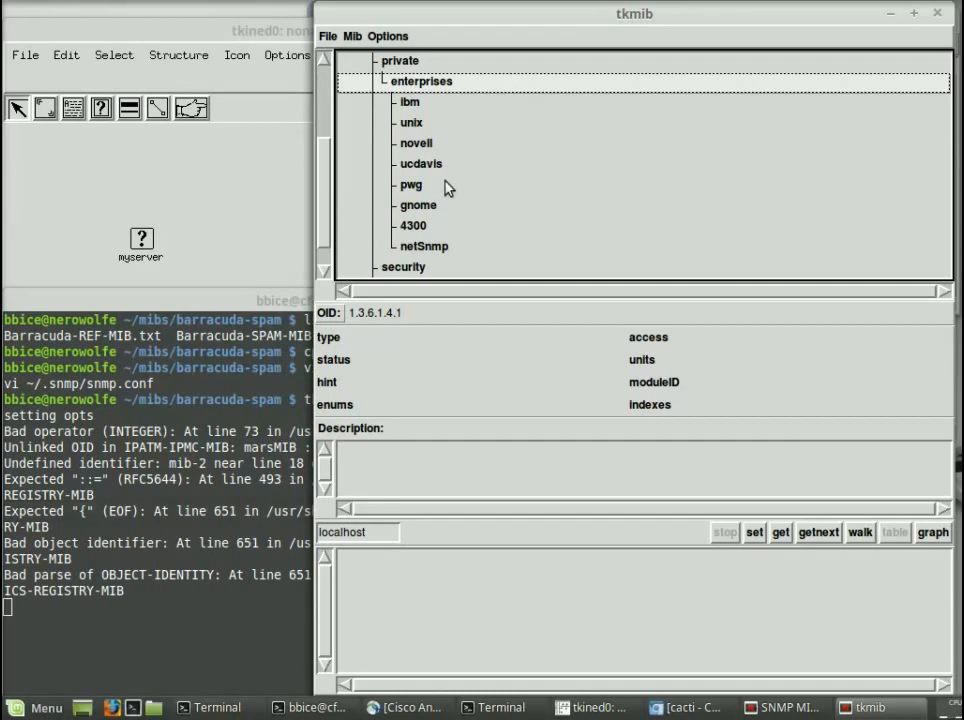
pyautogui.click(937, 14)
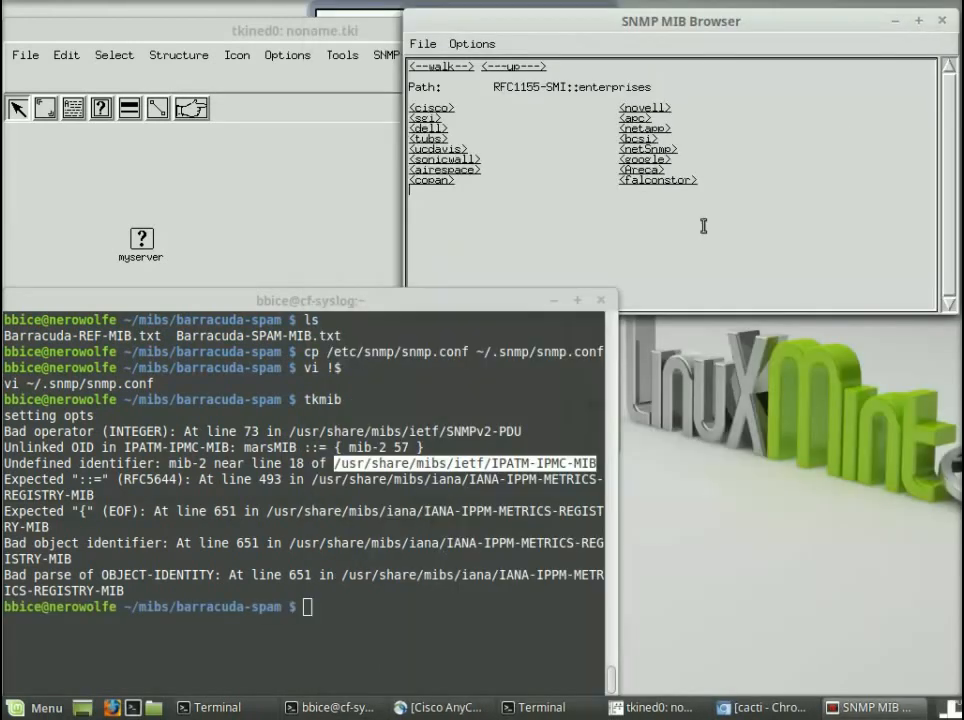
# Step: Create the ~/.snmp/mibs directory and copy the Barracuda-* MIB files into it
pyautogui.write('mkdir ~/.snmp/mibs')
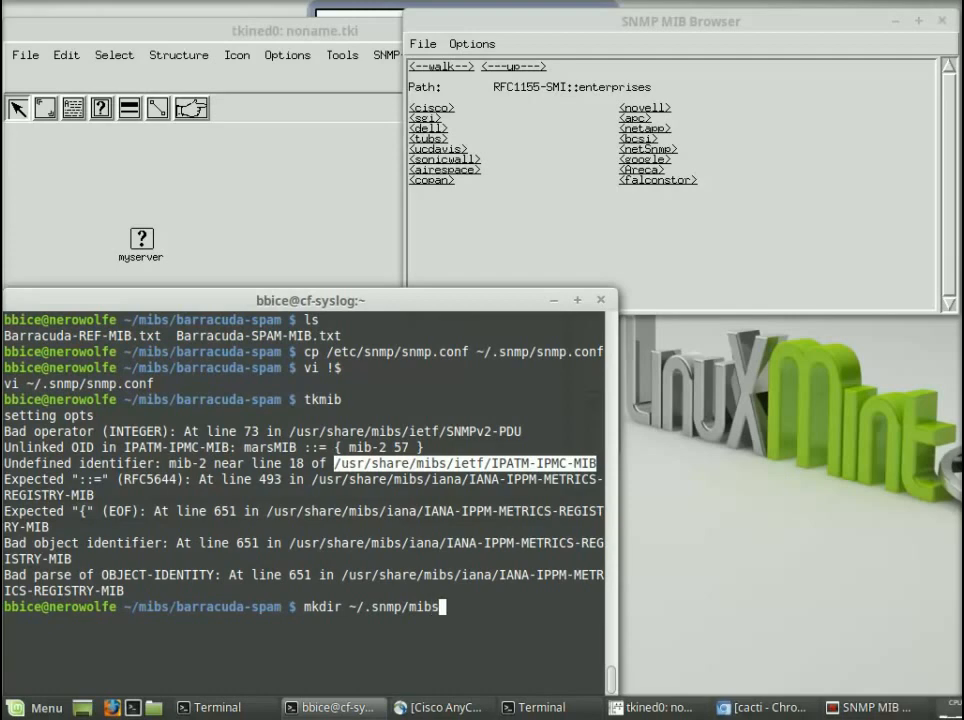
pyautogui.press('Return')
pyautogui.write('ls')
pyautogui.press('Return')
pyautogui.write('cp B')
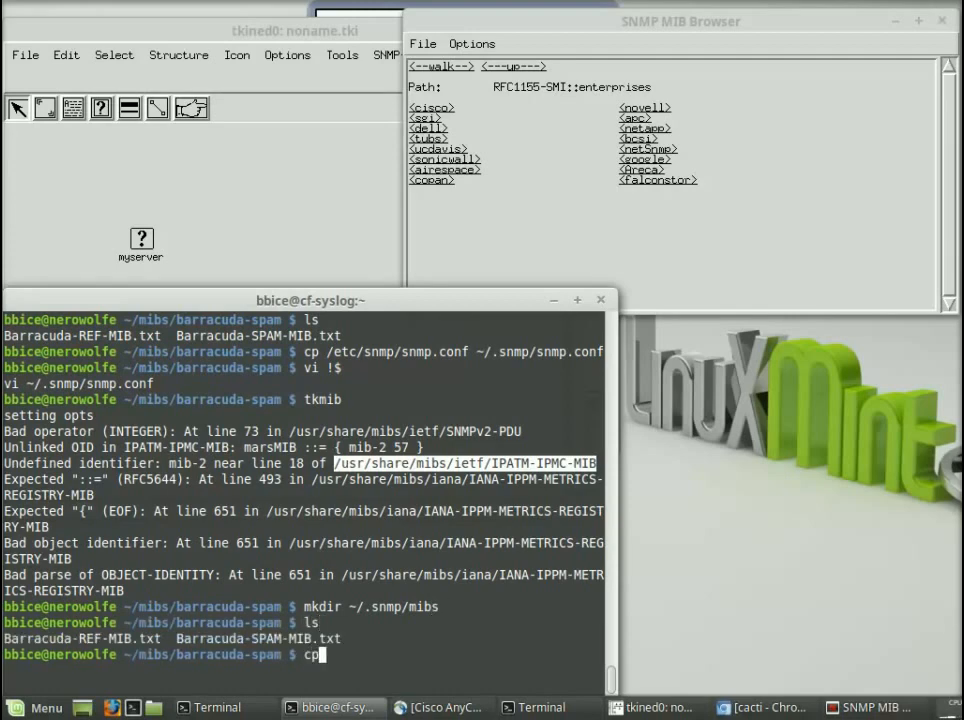
pyautogui.press('Tab')
pyautogui.write('* ')
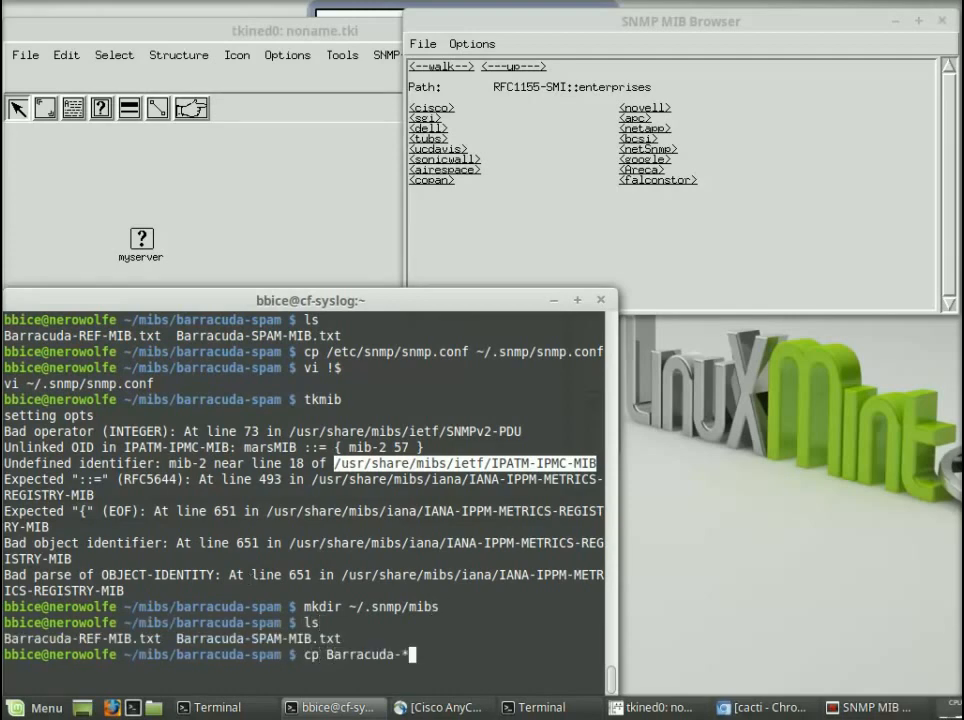
pyautogui.write('~/.snmp/mibs/')
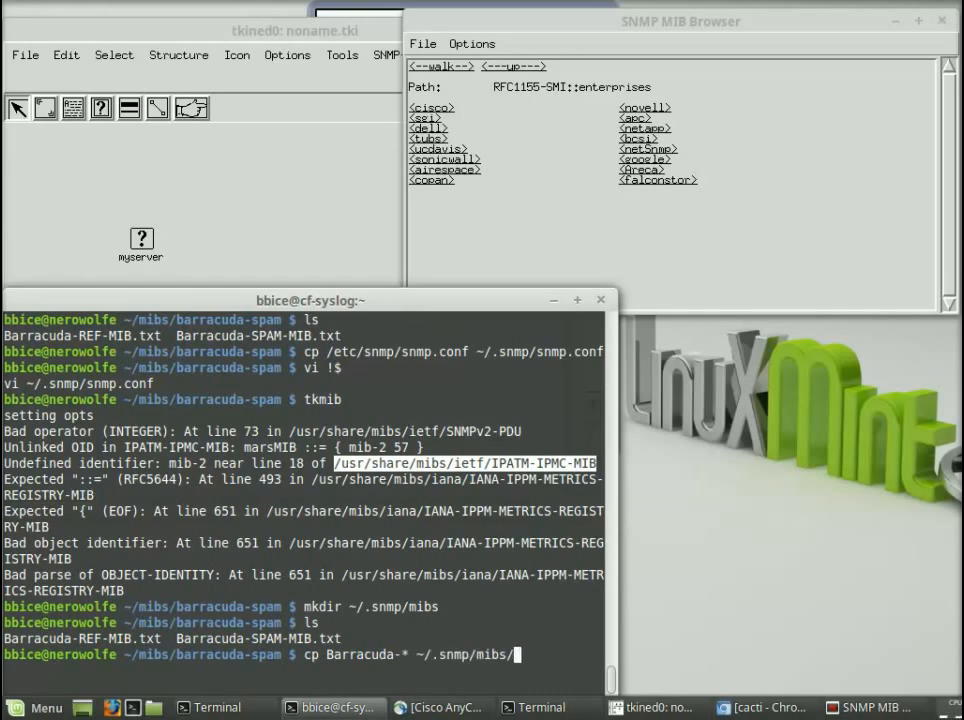
pyautogui.press('Return')
# Step: Relaunch tkmib and expand private, enterprises, barracuda and bspam in the MIB tree
pyautogui.write('tkmib')
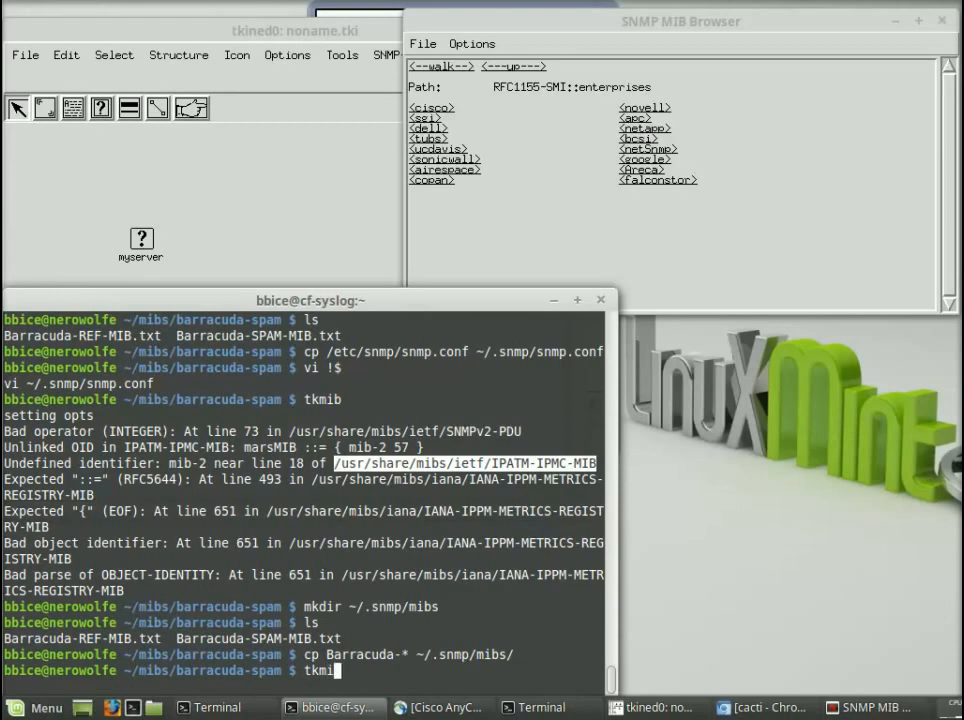
pyautogui.press('Return')
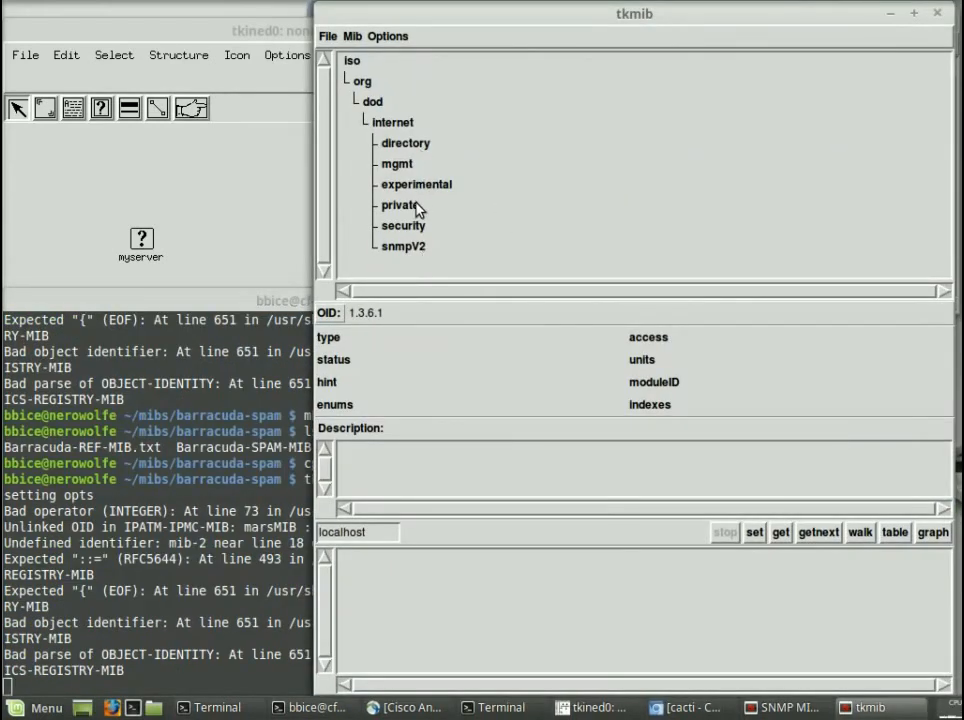
pyautogui.click(420, 207)
pyautogui.click(424, 229)
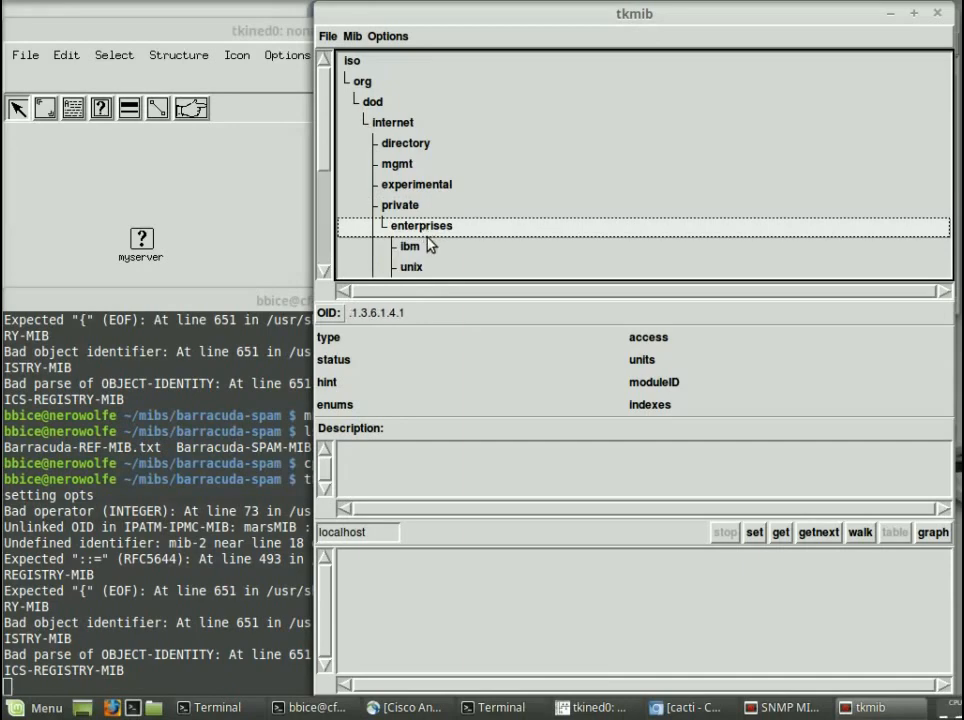
pyautogui.scroll(-5, 428, 246)
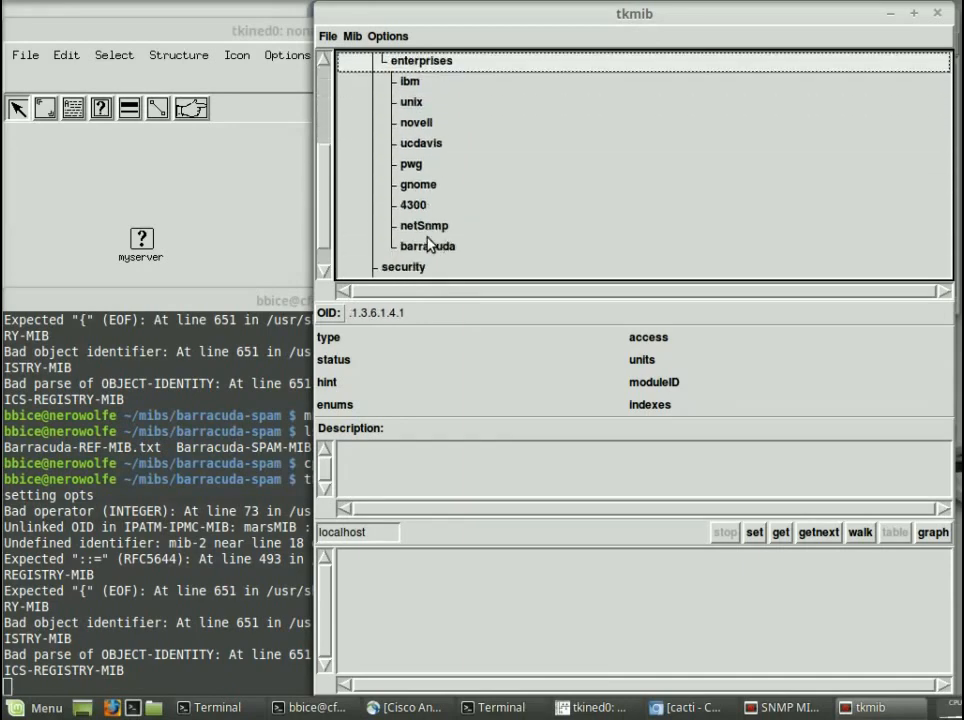
pyautogui.click(428, 246)
pyautogui.click(440, 267)
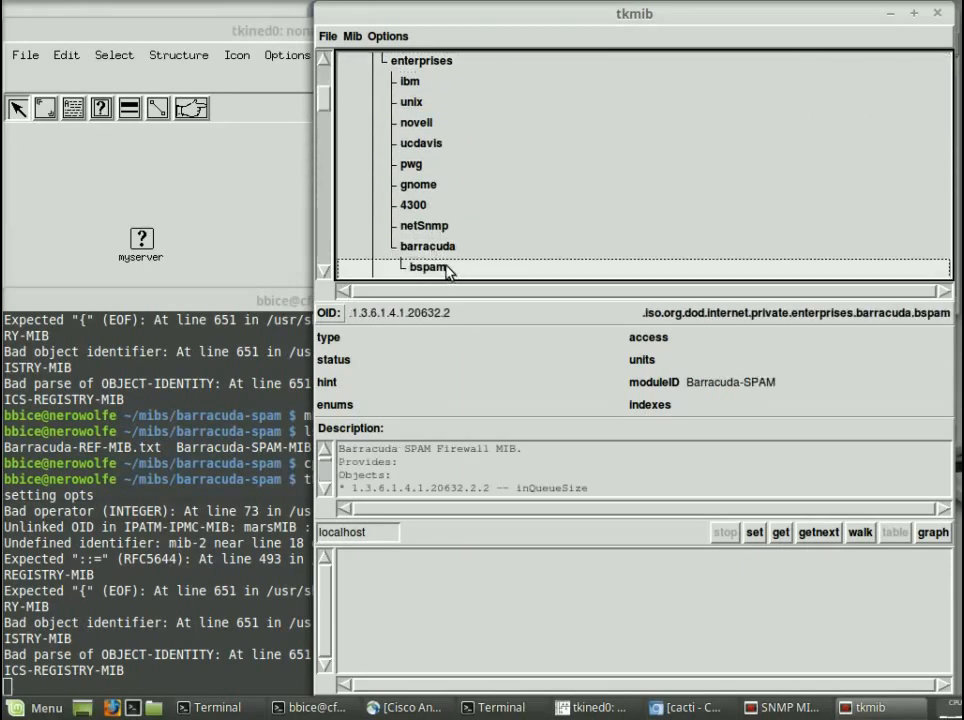
pyautogui.scroll(-5, 490, 188)
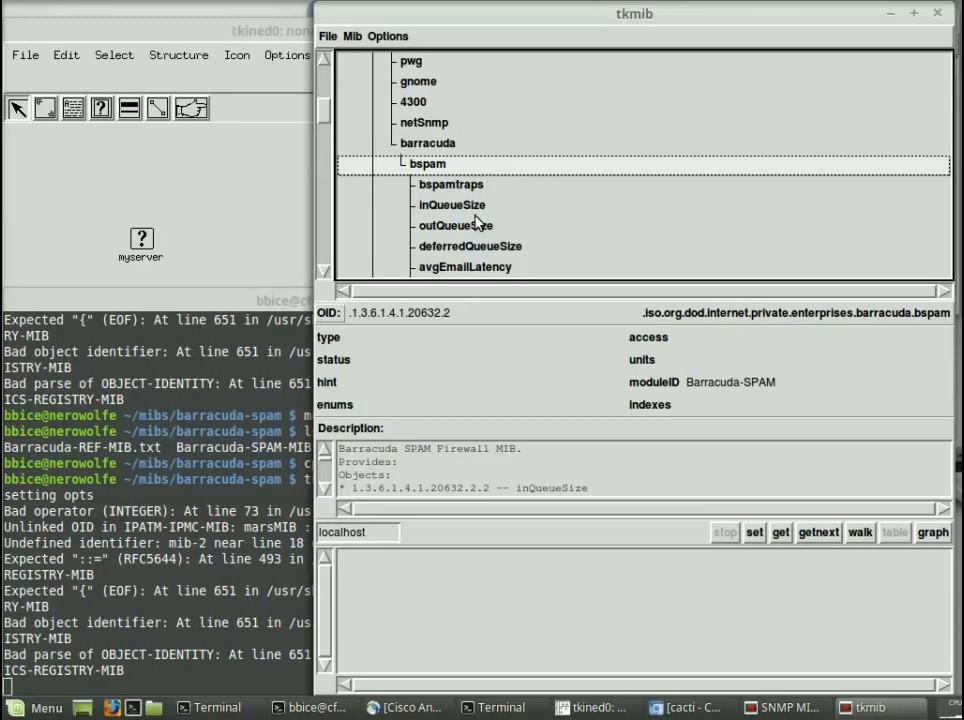
# Step: Examine the outQueueSize object's details under bspam, highlighting its type, and close tkmib
pyautogui.click(477, 229)
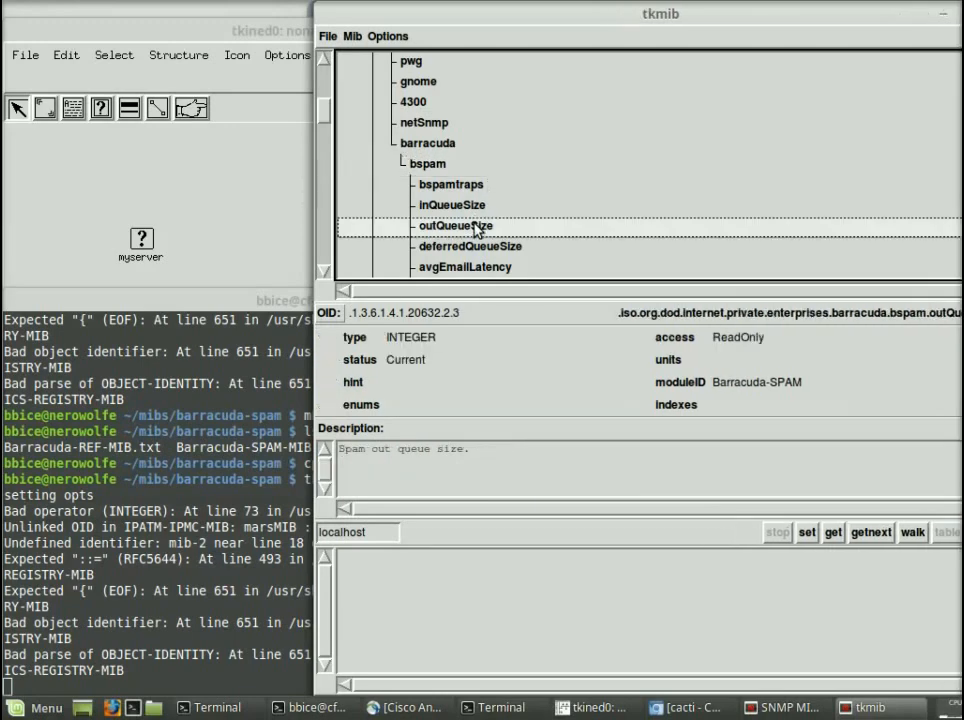
pyautogui.moveTo(673, 11); pyautogui.dragTo(628, 15)
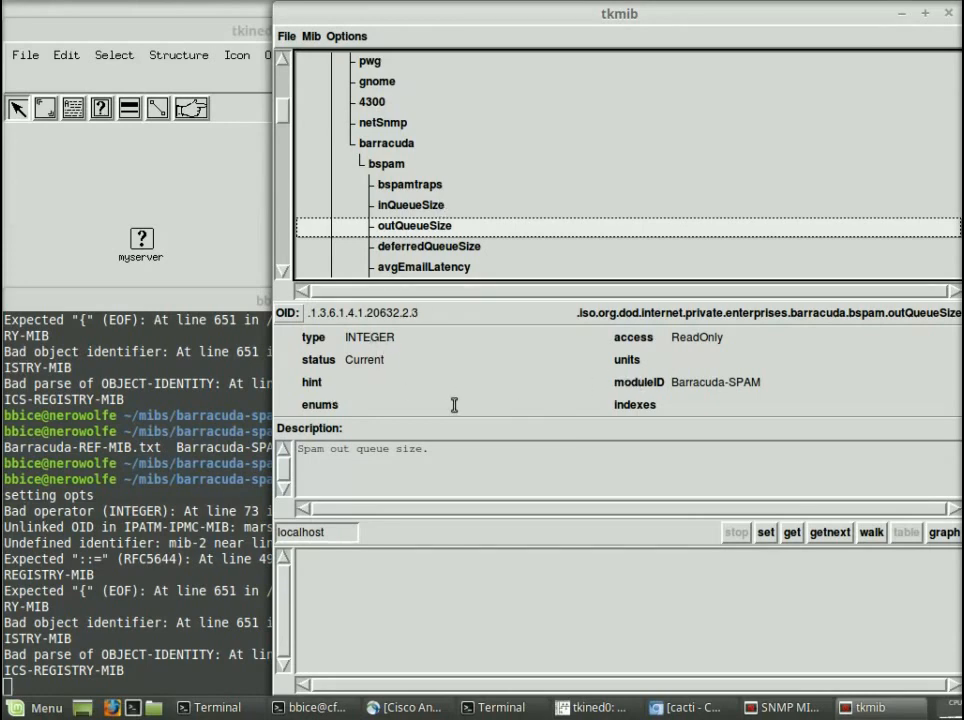
pyautogui.click(365, 337)
pyautogui.doubleClick(365, 337)
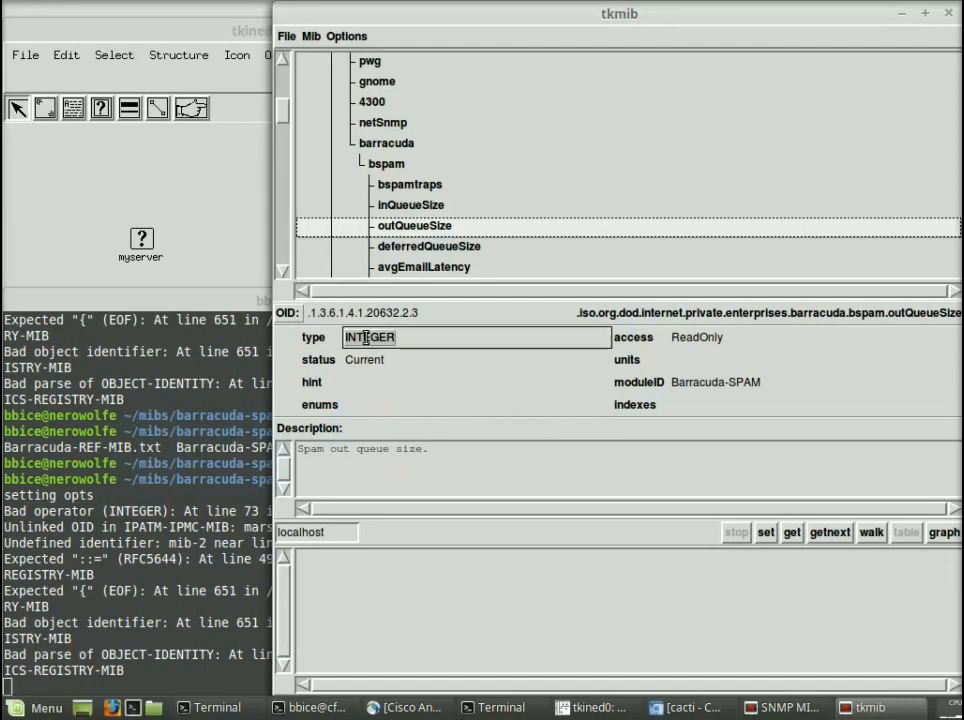
pyautogui.click(446, 378)
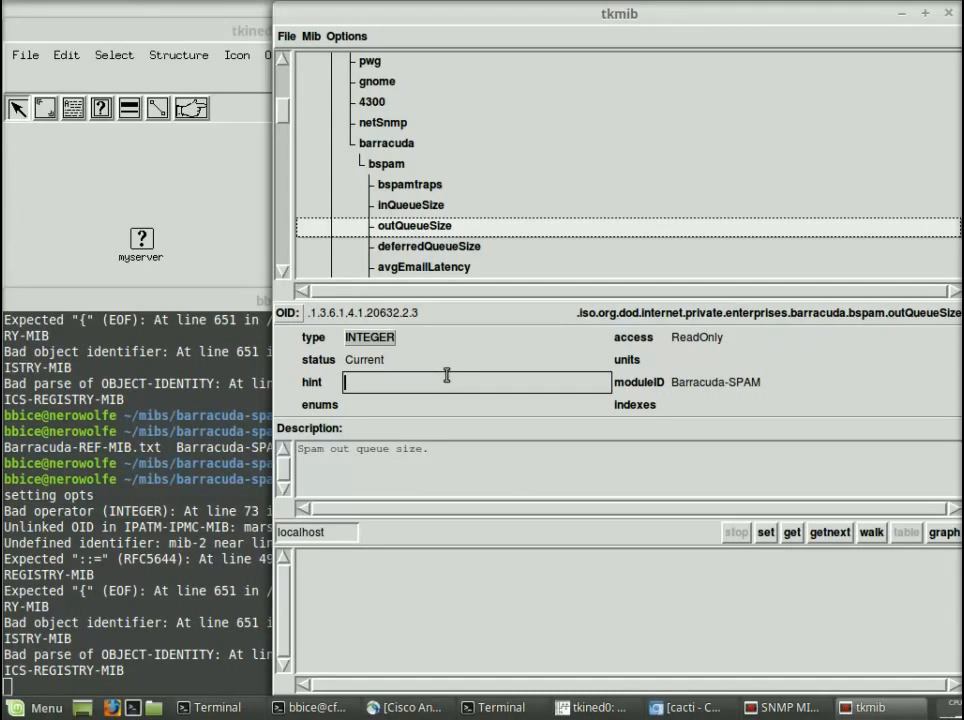
pyautogui.click(585, 102)
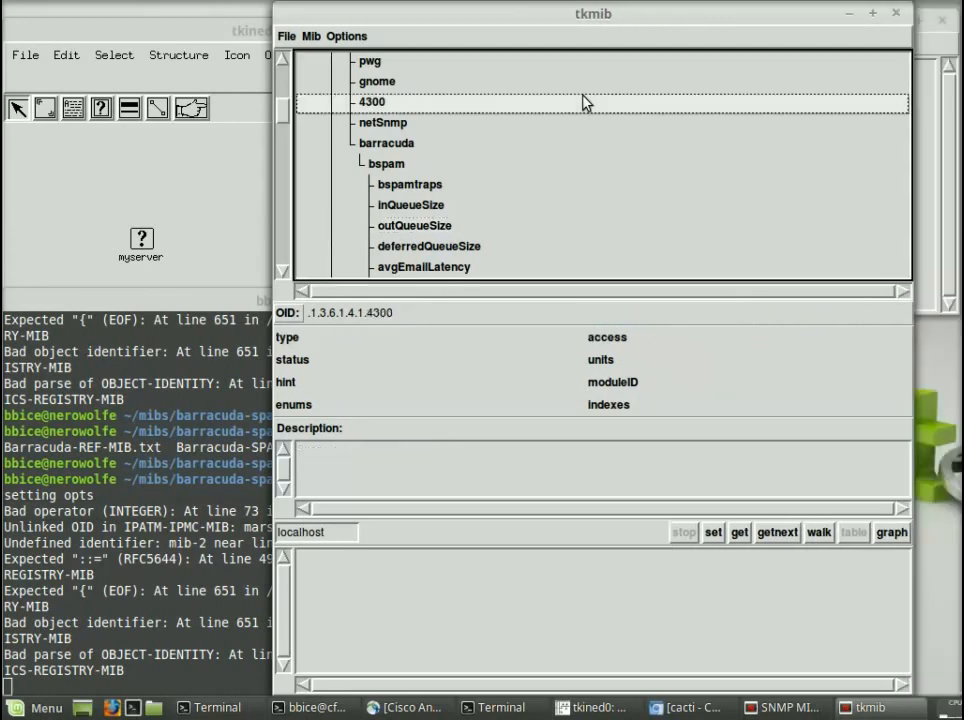
pyautogui.click(897, 14)
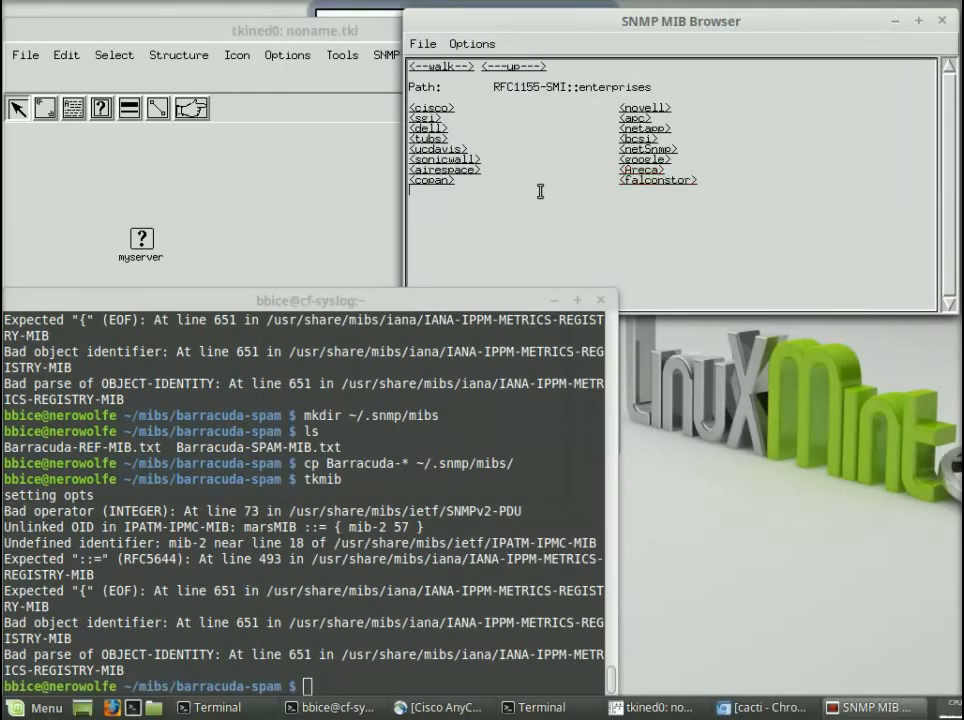
# Step: Select the myserver node in tkined and bring the SNMP MIB Browser back to the front
pyautogui.click(266, 237)
pyautogui.click(145, 245)
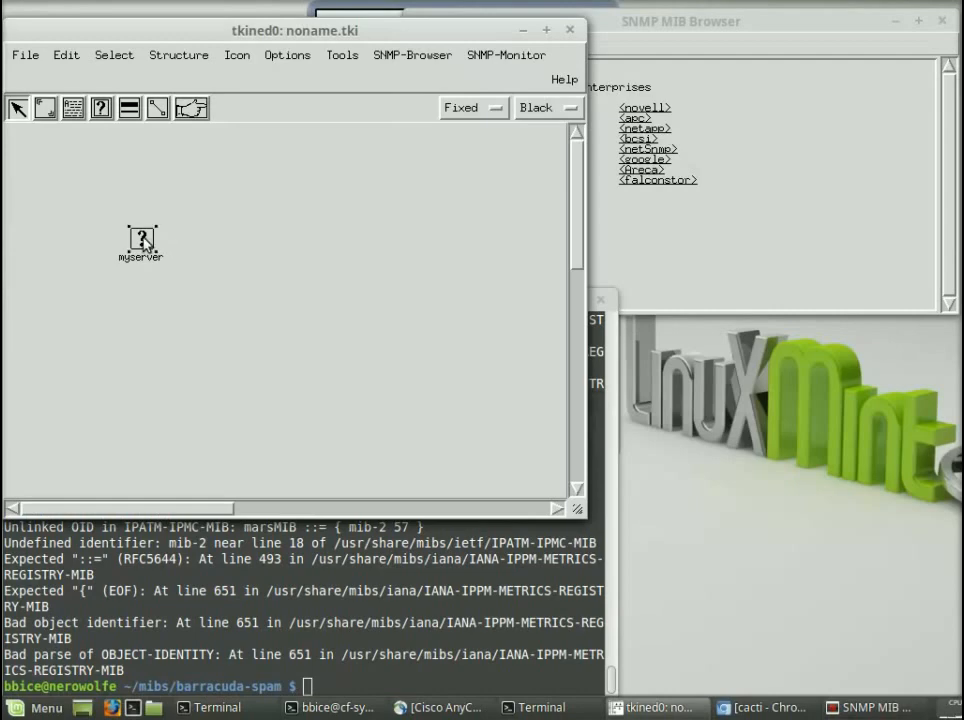
pyautogui.click(685, 240)
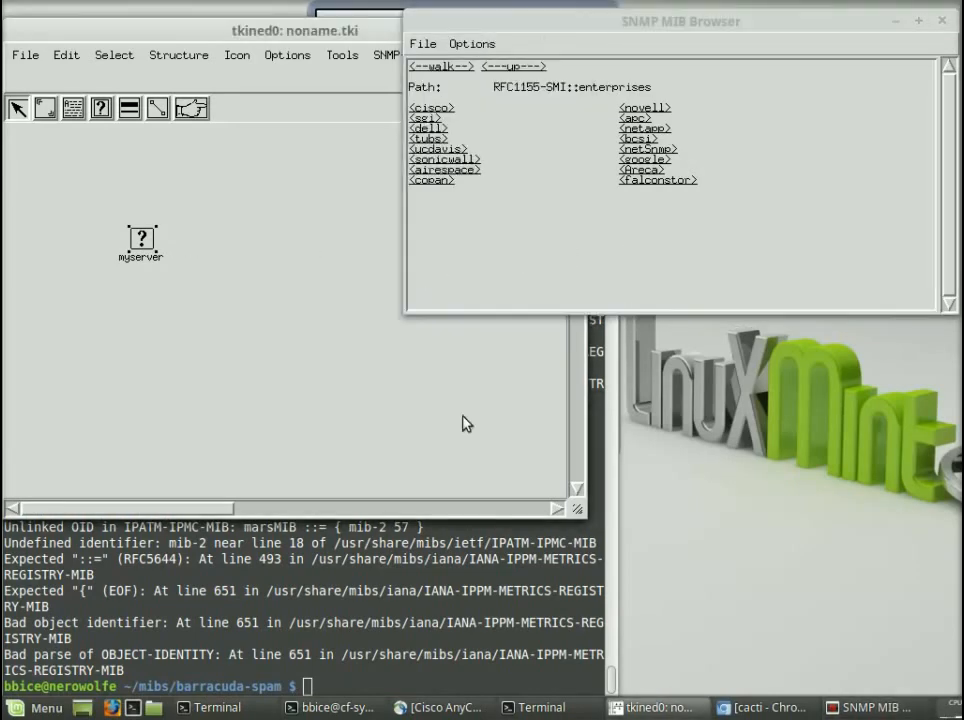
# Step: Open /usr/local/scotty-300/lib/tnm3.0.0/site/init.tcl in vi from the terminal
pyautogui.click(383, 655)
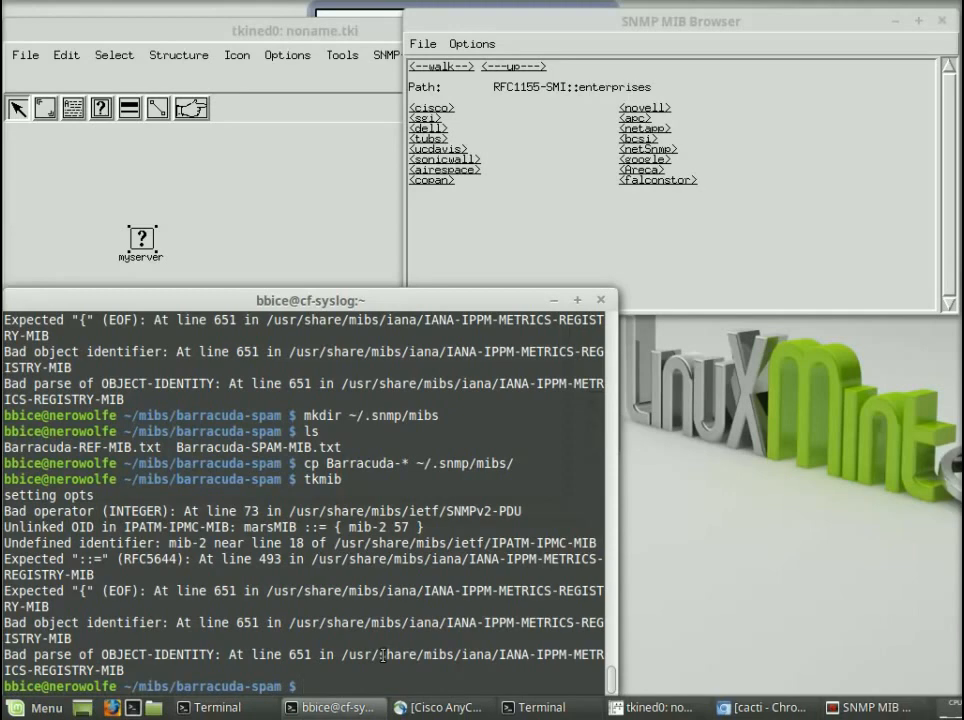
pyautogui.write('vi /usr/local/sco')
pyautogui.press('Tab')
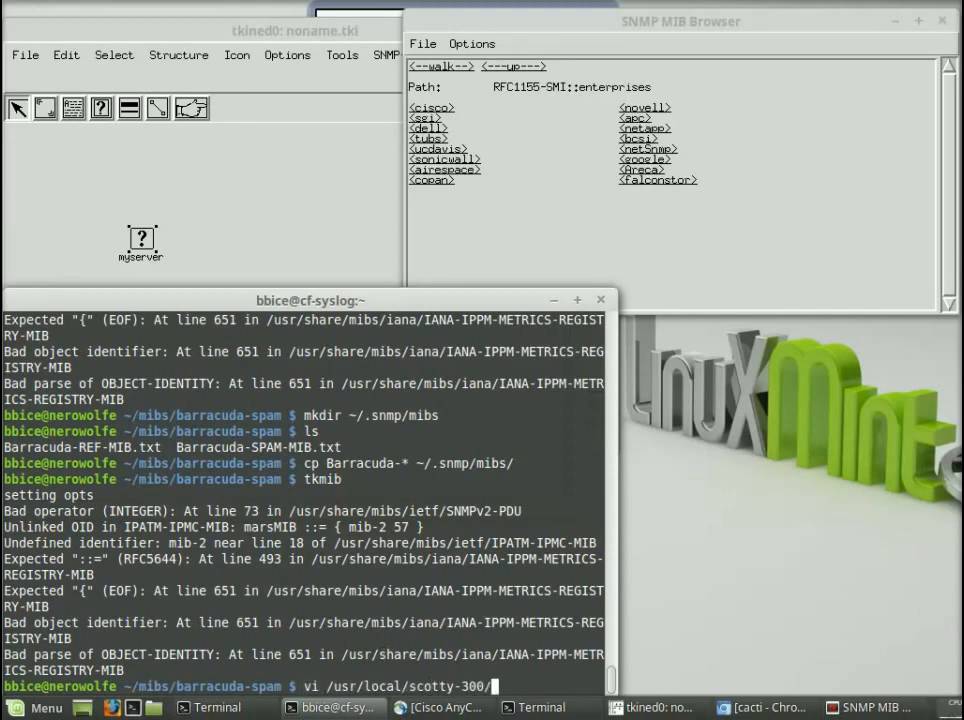
pyautogui.write('li')
pyautogui.press('Tab')
pyautogui.write('tnm')
pyautogui.press('Tab')
pyautogui.write('m')
pyautogui.press('BackSpace')
pyautogui.write('si')
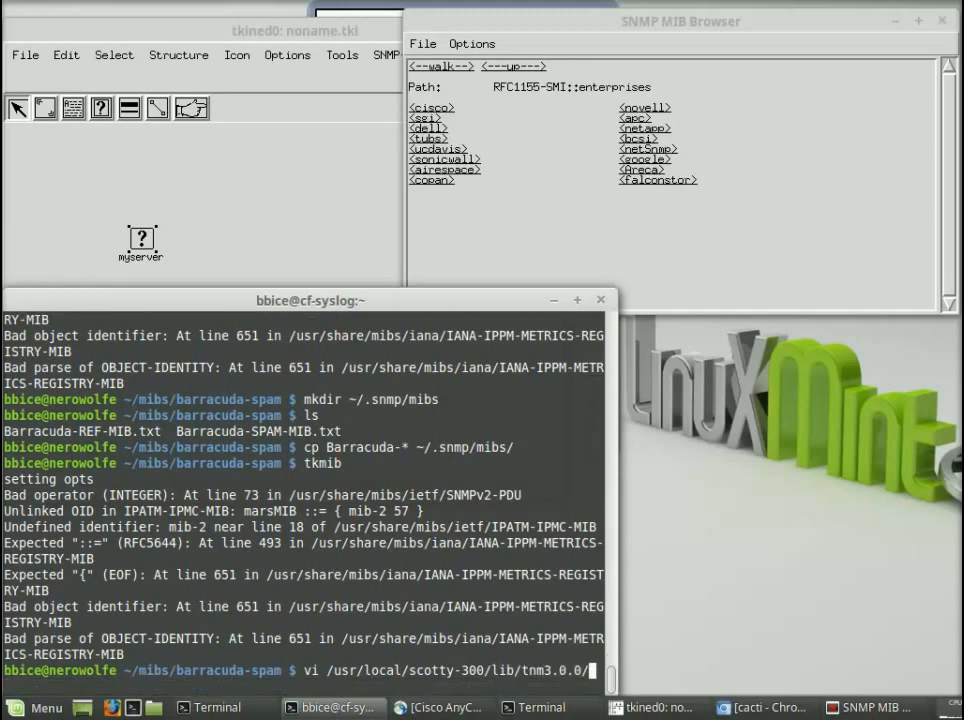
pyautogui.press('Tab')
pyautogui.write('in')
pyautogui.press('Tab')
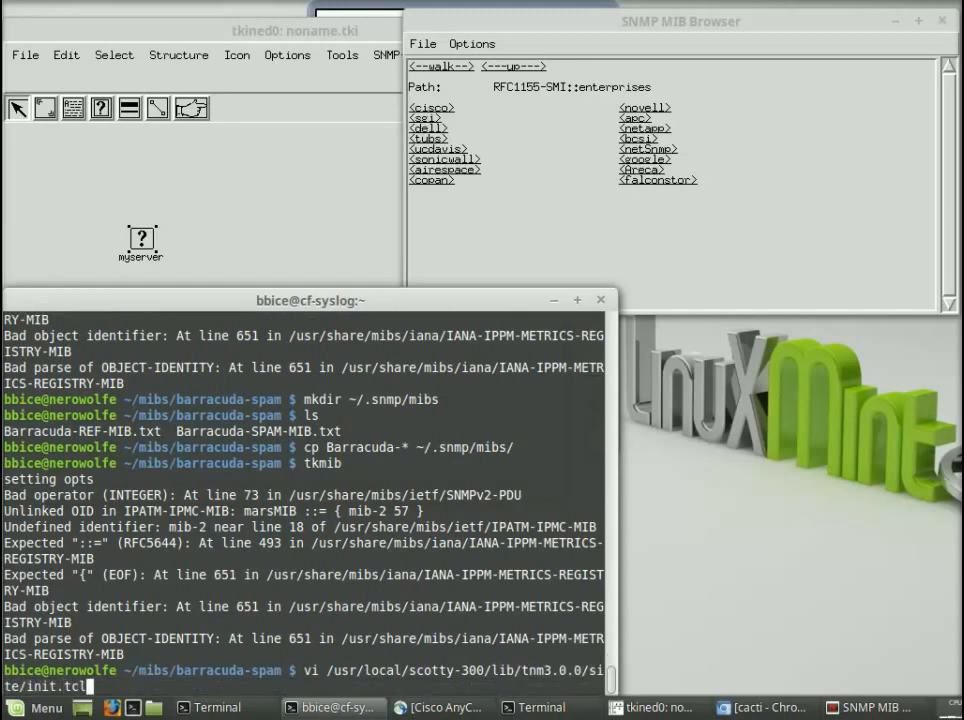
pyautogui.press('Return')
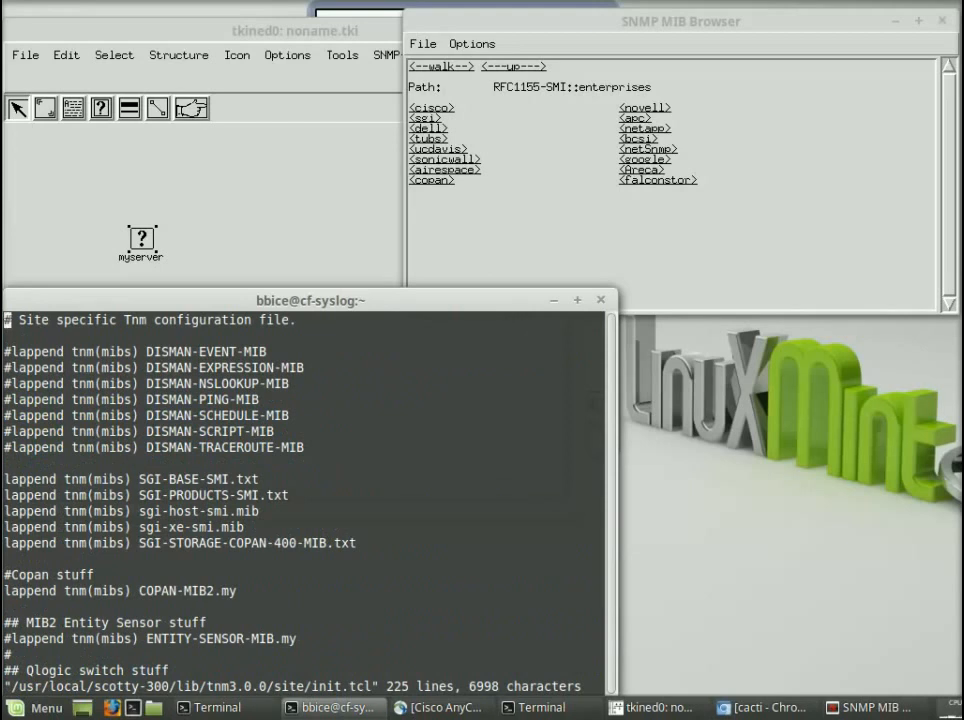
# Step: Examine the DISMAN, SGI and Copan lappend tnm(mibs) entries near the start of init.tcl
pyautogui.press('Down')
pyautogui.press('Down')
pyautogui.press('Down')
pyautogui.press('Down')
pyautogui.press('Down')
pyautogui.press('Down')
pyautogui.press('Down')
pyautogui.press('Down')
pyautogui.press('Down')
pyautogui.press('Down')
pyautogui.press('Down')
pyautogui.press('Down')
pyautogui.press('Down')
pyautogui.press('Down')
pyautogui.press('Down')
pyautogui.press('Down')
pyautogui.press('Down')
pyautogui.press('Up')
pyautogui.press('Up')
pyautogui.press('Up')
pyautogui.press('Up')
pyautogui.press('Up')
pyautogui.press('Up')
pyautogui.press('Up')
pyautogui.press('Up')
pyautogui.press('Up')
pyautogui.press('Up')
pyautogui.press('Up')
pyautogui.press('Down')
pyautogui.press('Down')
pyautogui.press('Down')
pyautogui.press('Down')
pyautogui.press('Down')
pyautogui.press('Down')
# Step: Look through init.tcl as far as the Cisco MIB entries, return to its start and quit vi without saving
pyautogui.press('pagedown')
pyautogui.press('pagedown')
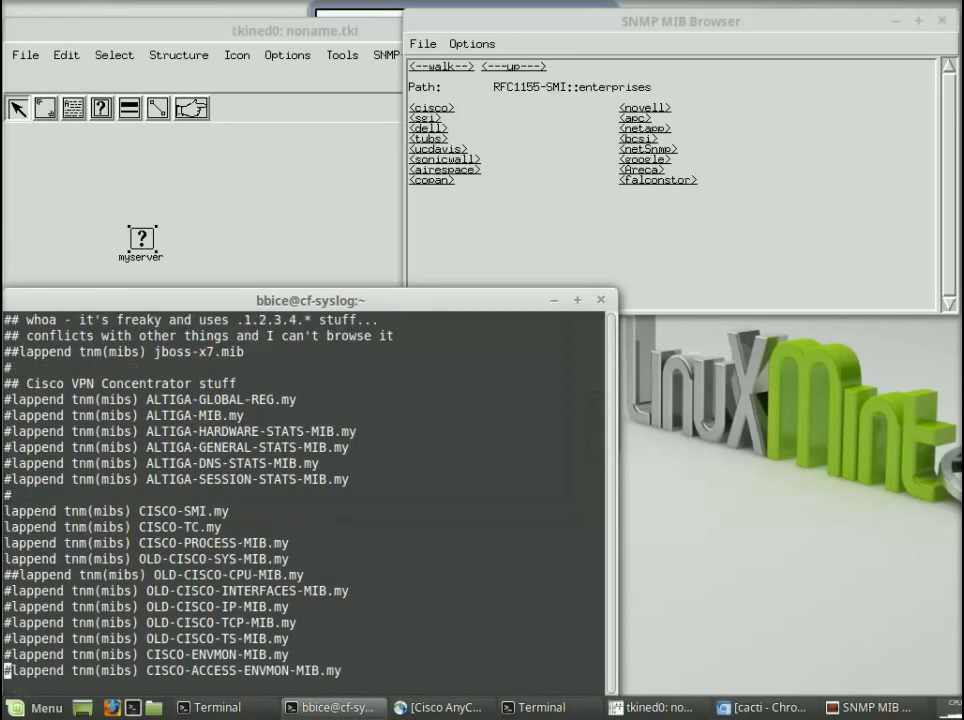
pyautogui.press('pageup')
pyautogui.press('pageup')
pyautogui.press('Up')
pyautogui.press('Up')
pyautogui.press('Up')
pyautogui.press('Up')
pyautogui.press('Up')
pyautogui.press('Up')
pyautogui.press('Up')
pyautogui.press('Up')
pyautogui.press('Up')
pyautogui.press('Up')
pyautogui.press('Up')
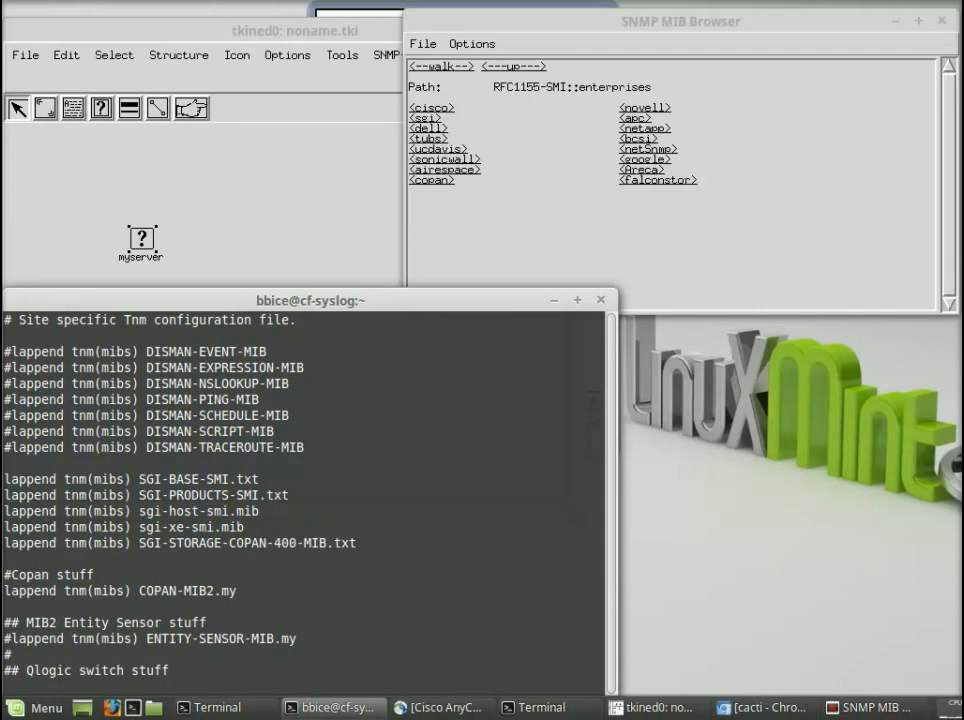
pyautogui.press('Down')
pyautogui.write(':q')
pyautogui.press('Return')
# Step: Browse through dell and server3 to baseboardGroup in the SNMP MIB Browser and enlarge its window
pyautogui.click(535, 164)
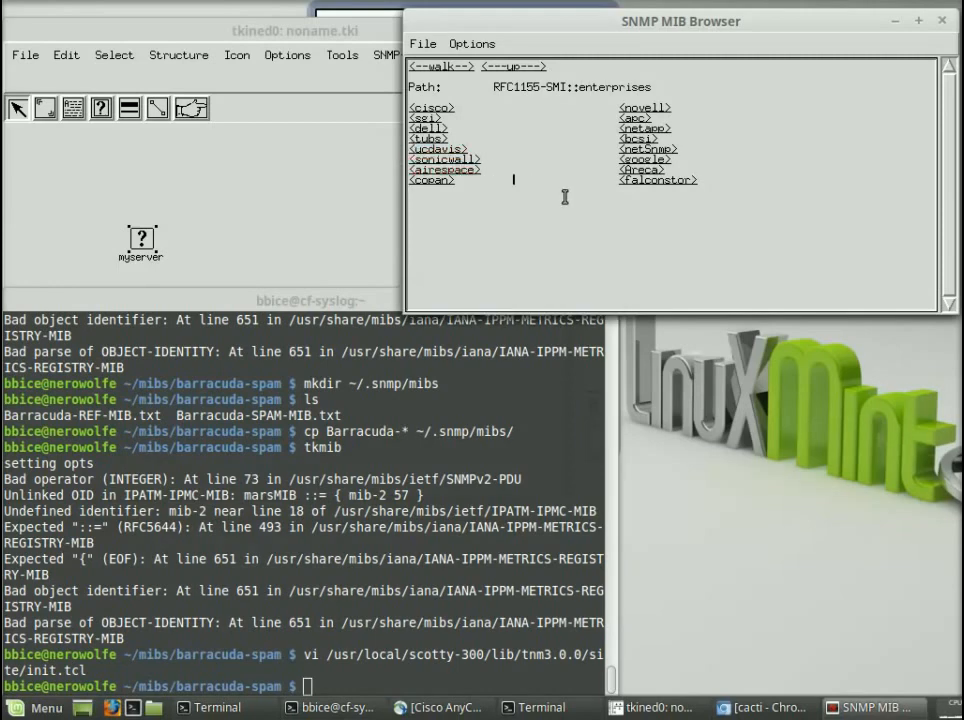
pyautogui.click(428, 128)
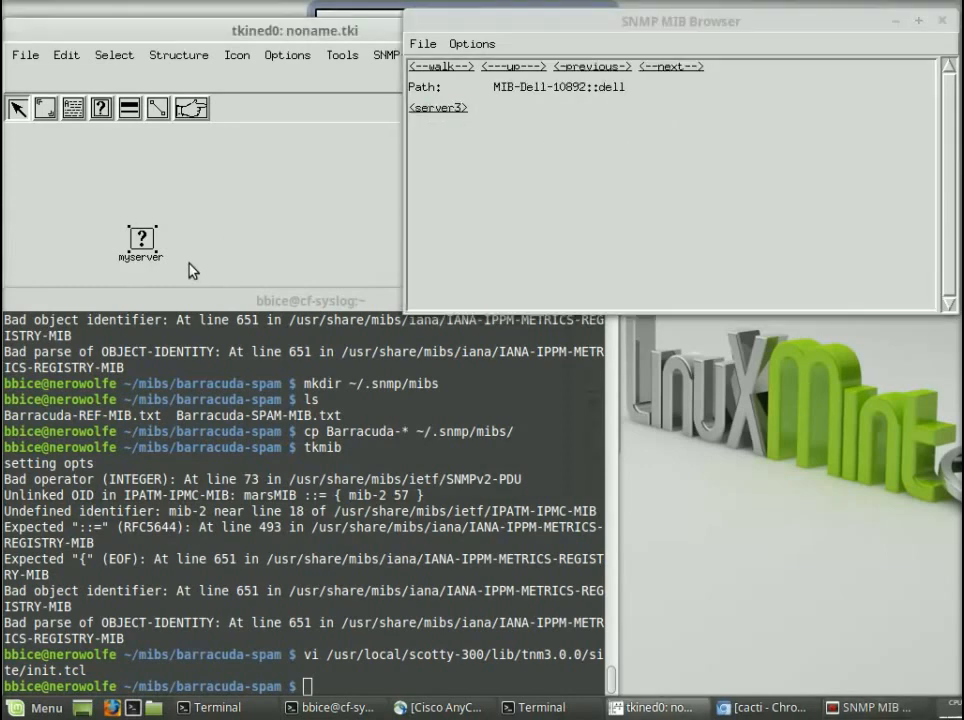
pyautogui.click(445, 108)
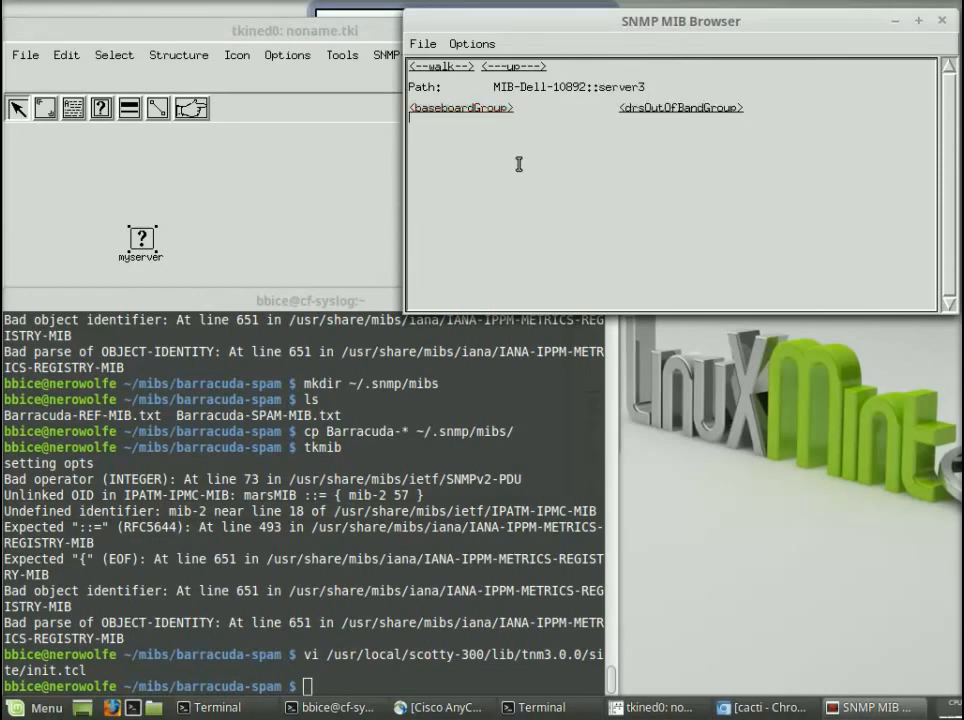
pyautogui.click(437, 108)
pyautogui.moveTo(404, 313); pyautogui.dragTo(275, 410)
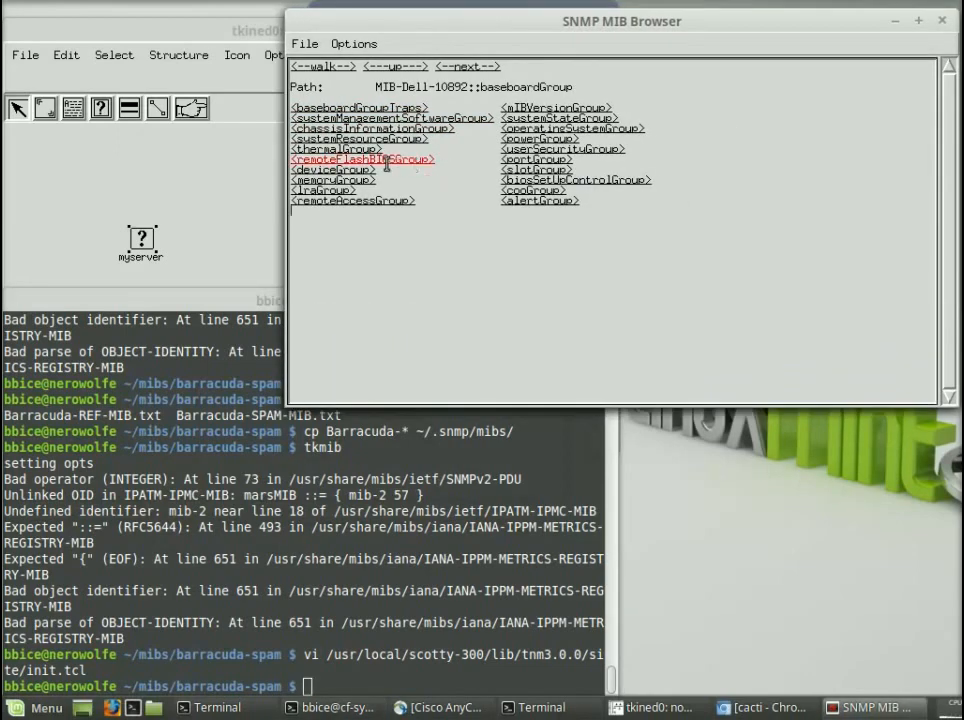
# Step: Browse through thermalGroup and coolingDeviceTable to coolingDeviceTableEntry and query coolingDeviceReading on the myserver node
pyautogui.click(345, 148)
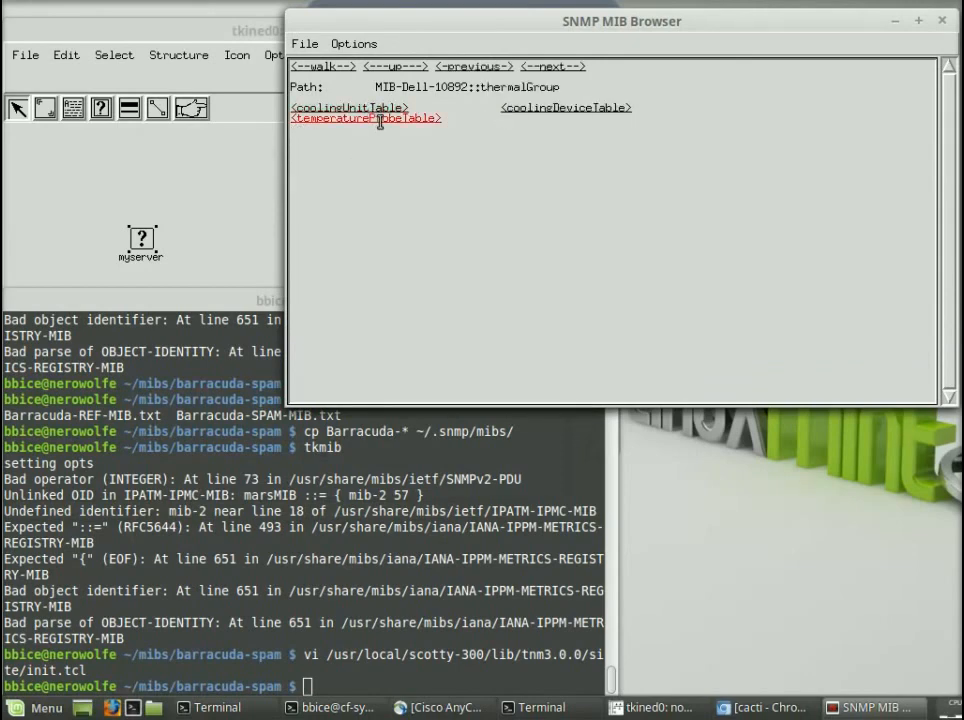
pyautogui.click(524, 109)
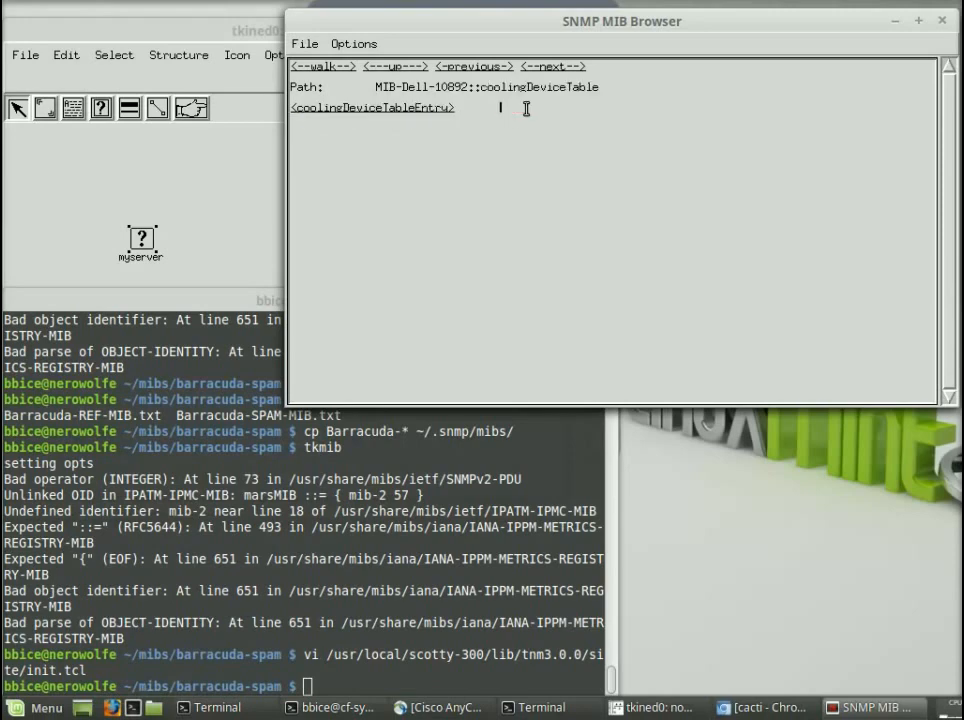
pyautogui.click(410, 108)
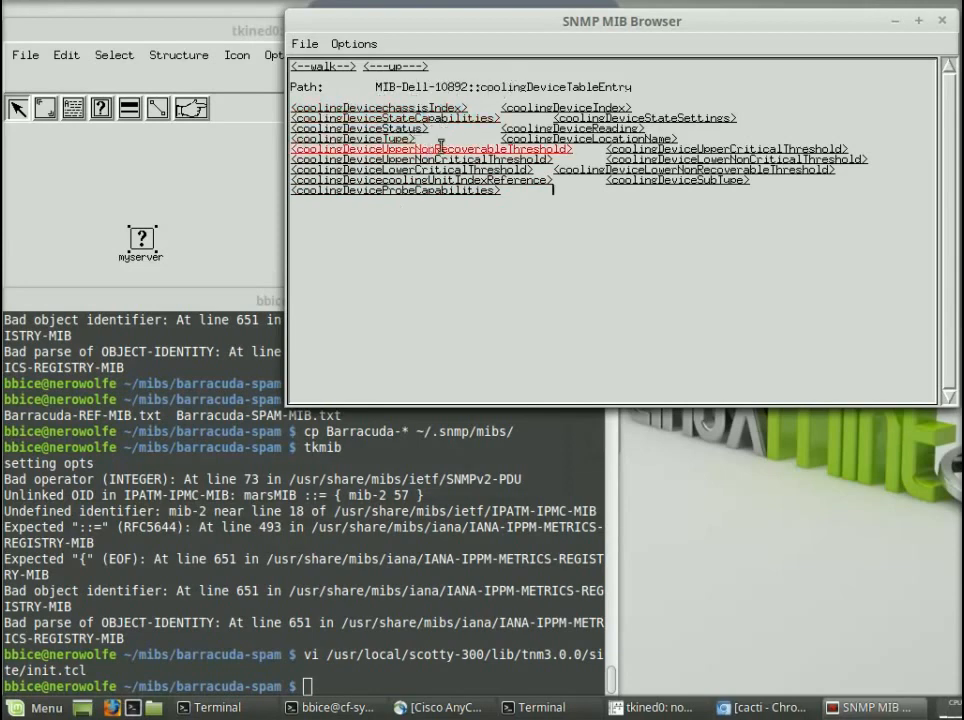
pyautogui.click(547, 128)
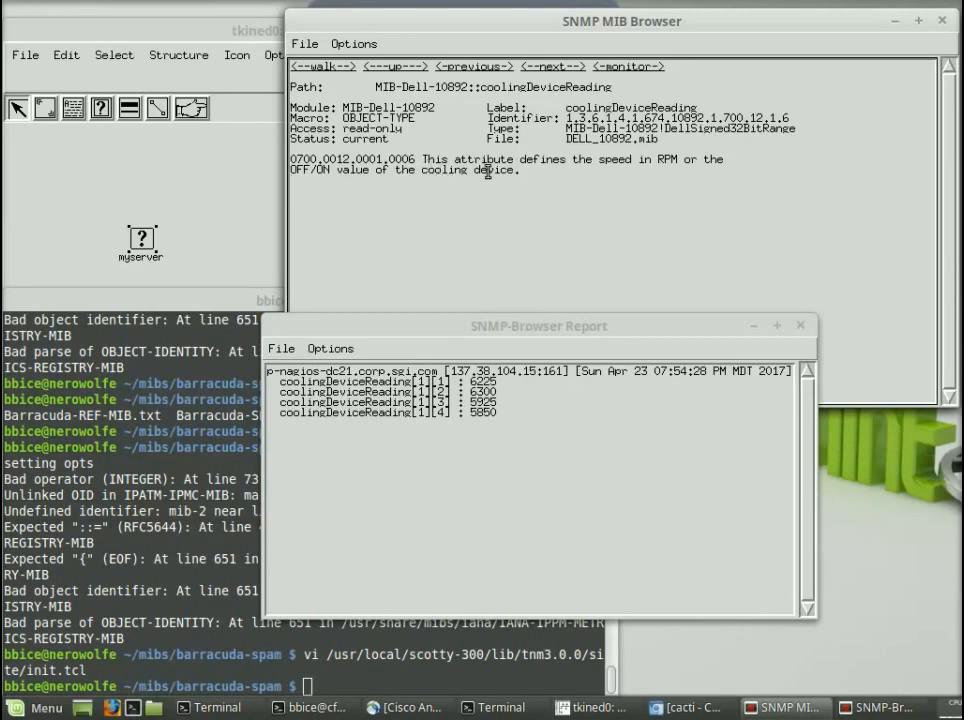
# Step: Examine coolingDeviceReading's numeric identifier and compare it with the indexed values in the SNMP-Browser Report
pyautogui.moveTo(566, 117); pyautogui.dragTo(803, 116)
pyautogui.click(584, 520)
pyautogui.click(566, 117)
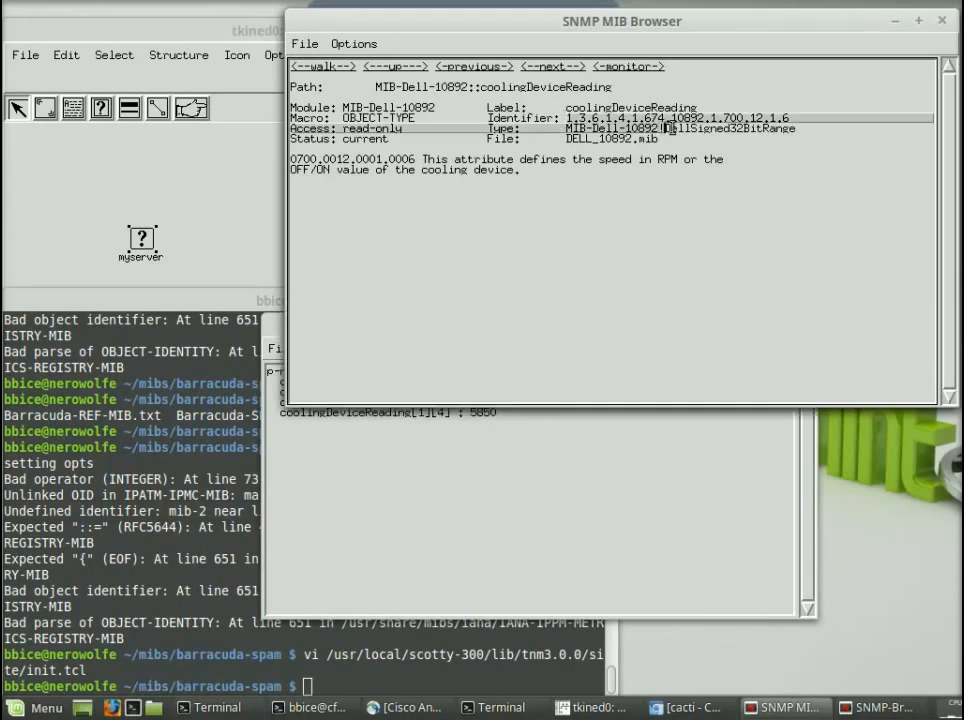
pyautogui.moveTo(785, 113); pyautogui.dragTo(756, 120)
pyautogui.click(649, 128)
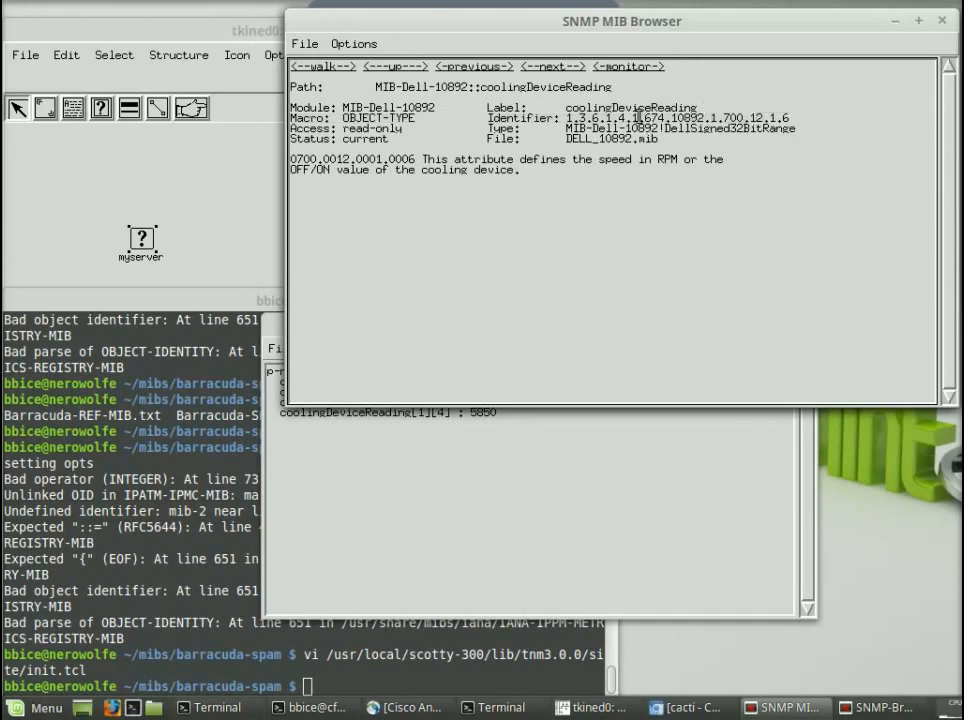
pyautogui.moveTo(592, 473); pyautogui.dragTo(515, 440)
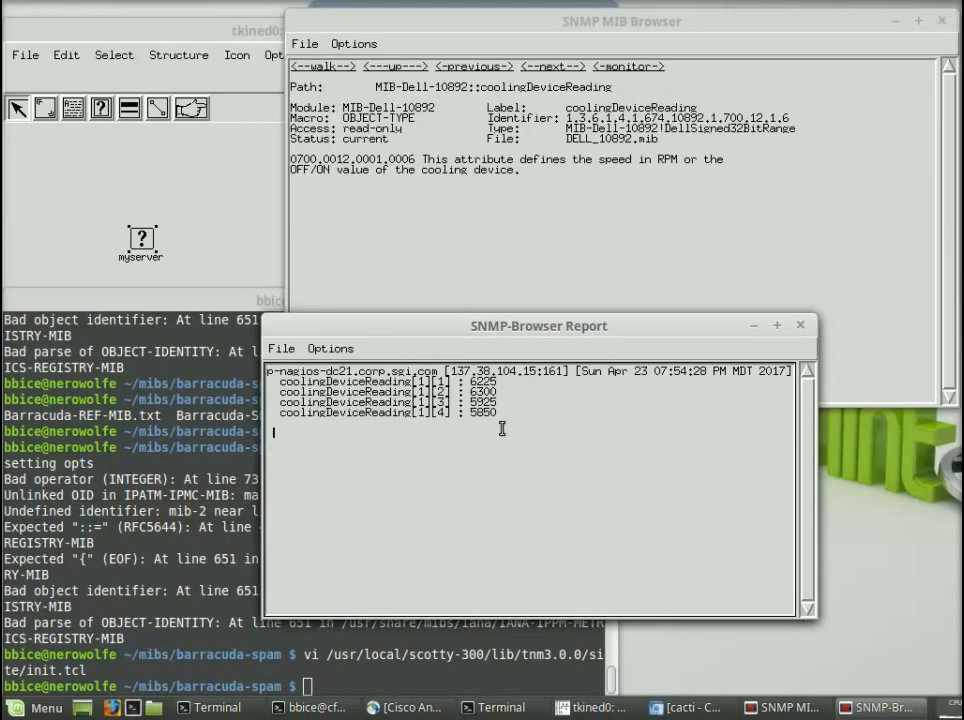
pyautogui.click(630, 312)
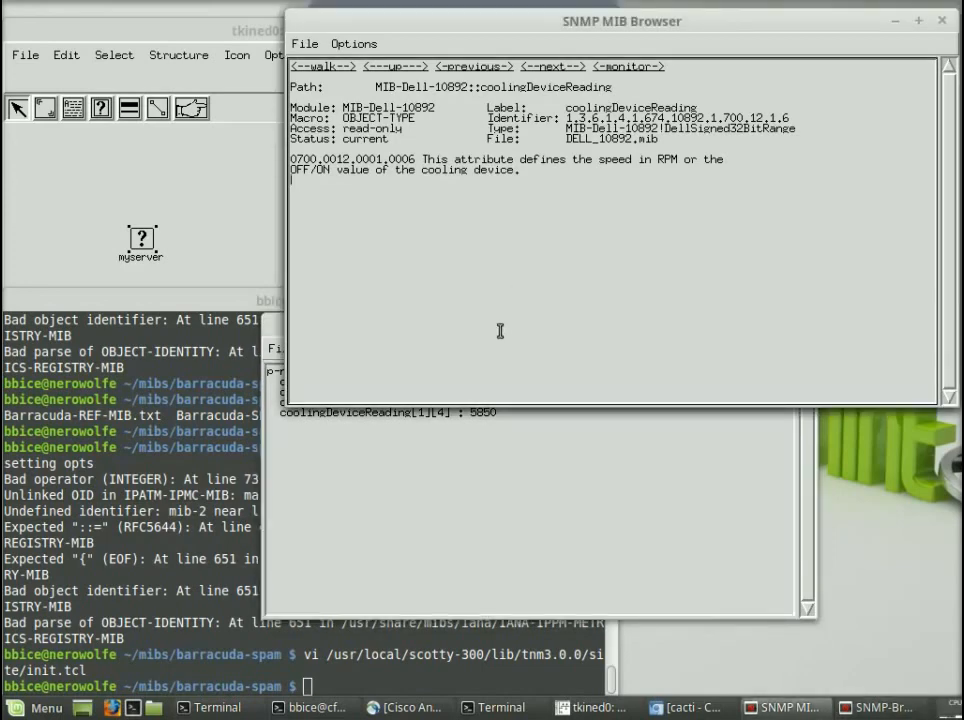
pyautogui.click(468, 457)
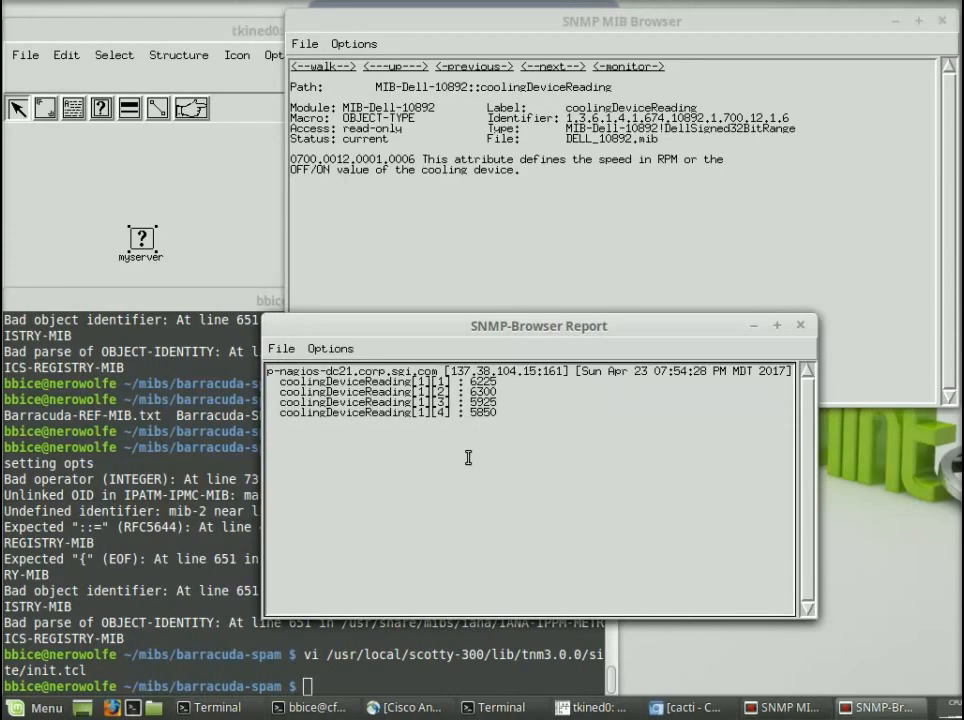
# Step: Return to coolingDeviceTableEntry, query coolingDeviceStatus and review its values in the report
pyautogui.click(396, 66)
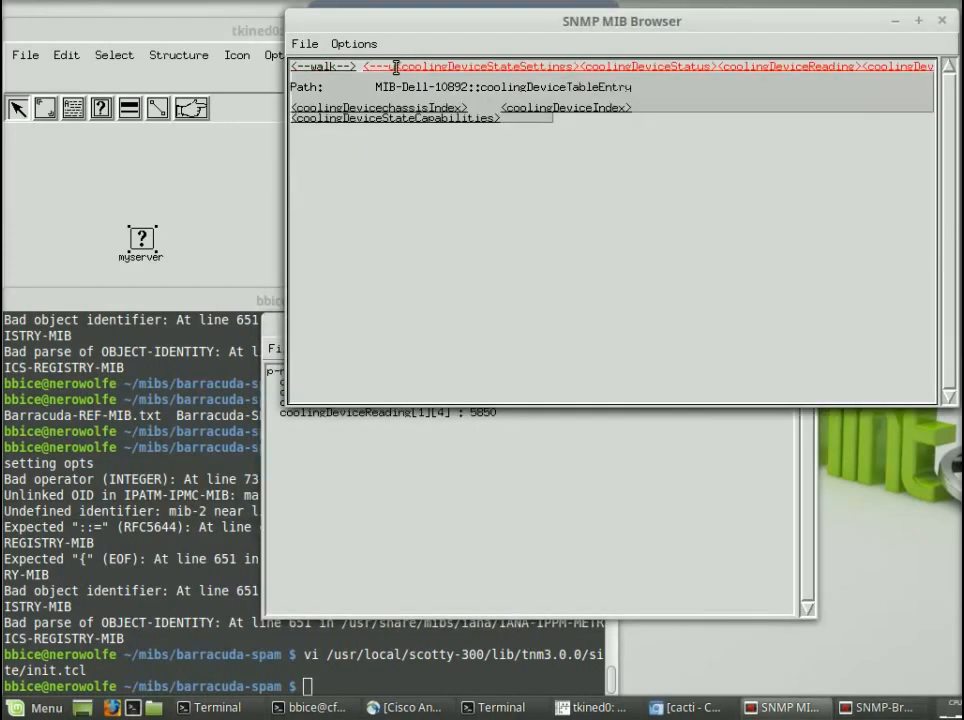
pyautogui.click(420, 236)
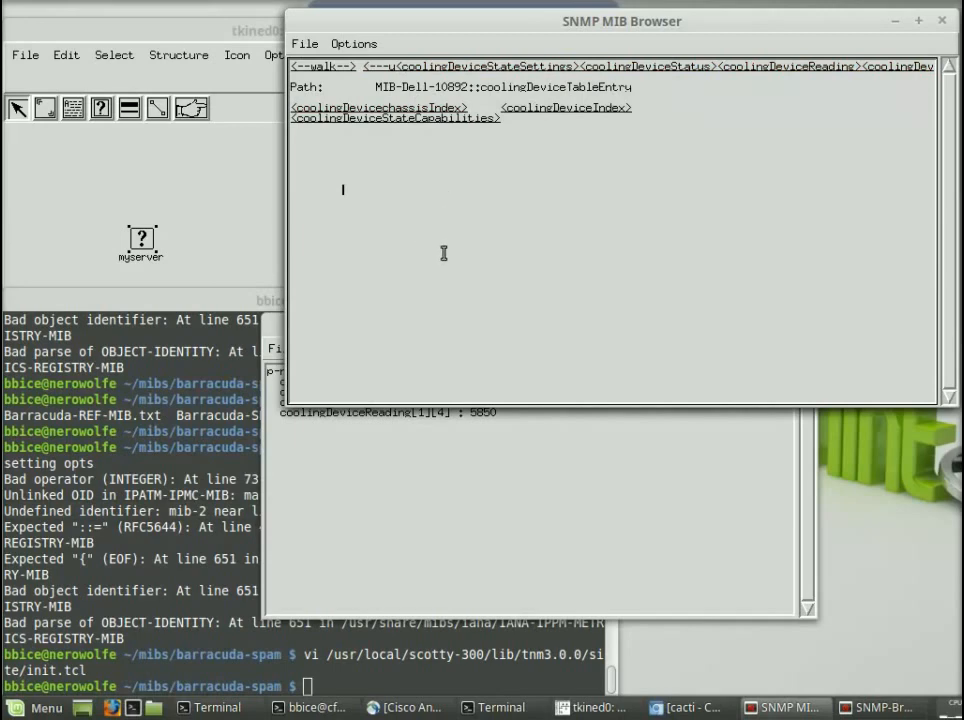
pyautogui.click(386, 67)
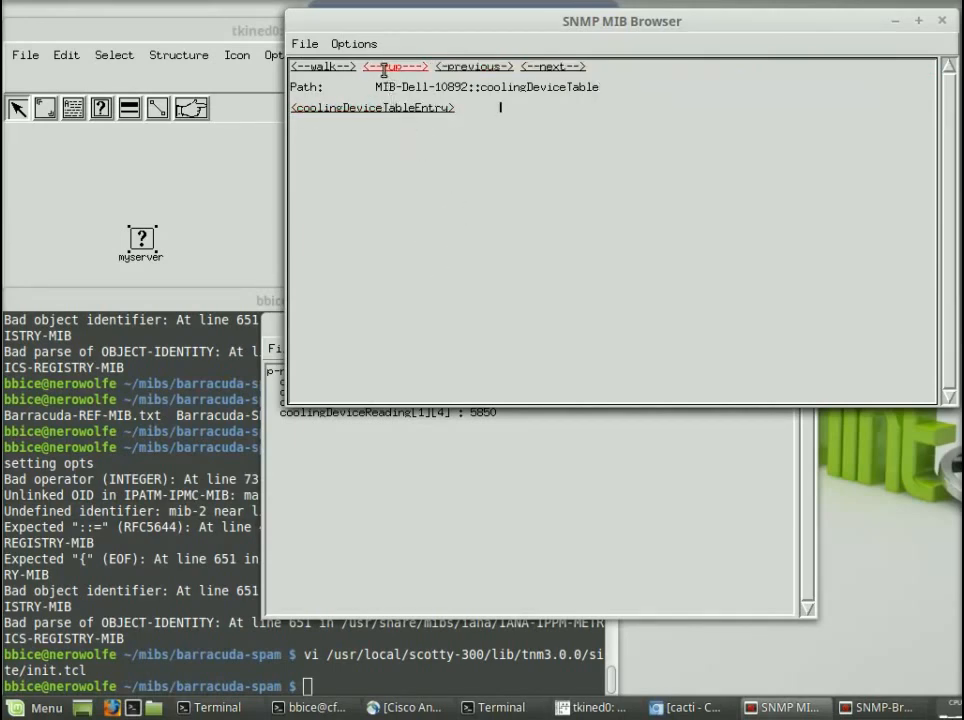
pyautogui.click(374, 478)
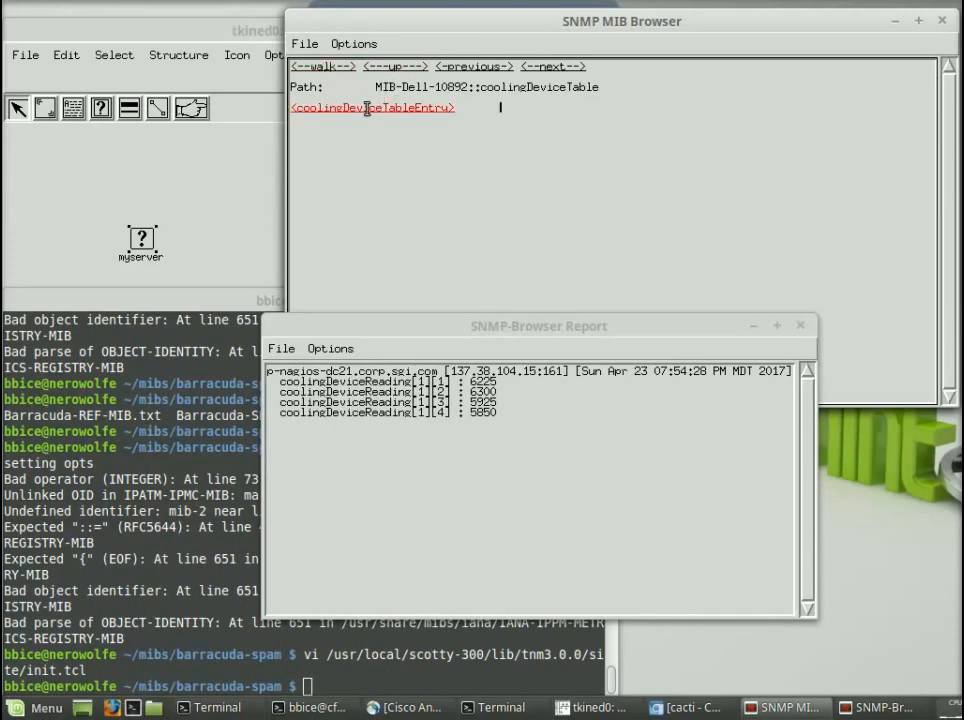
pyautogui.click(368, 107)
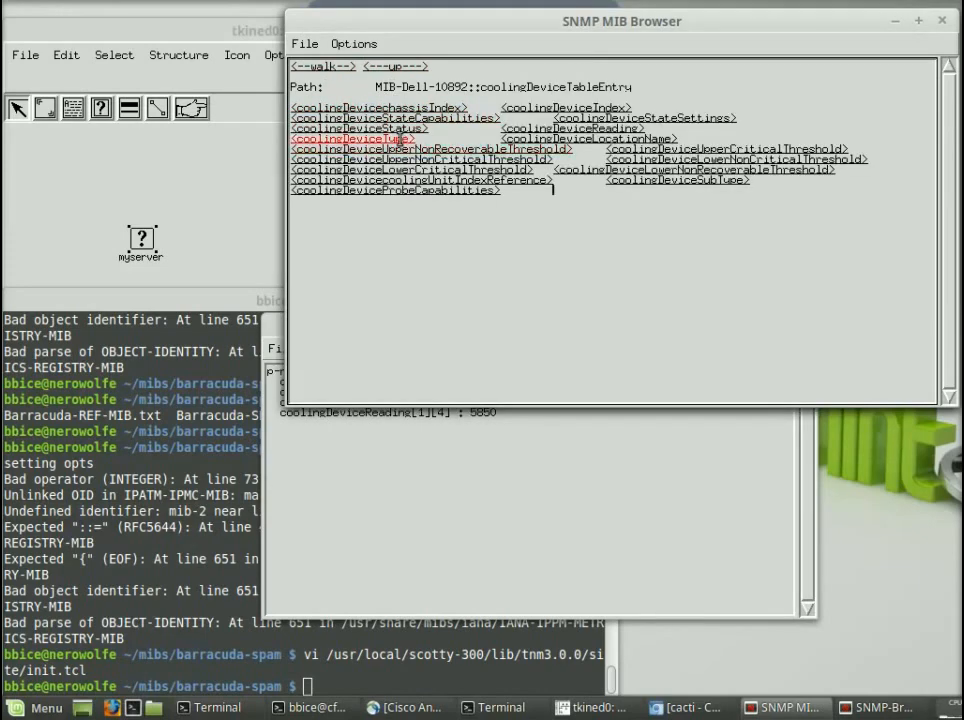
pyautogui.click(397, 128)
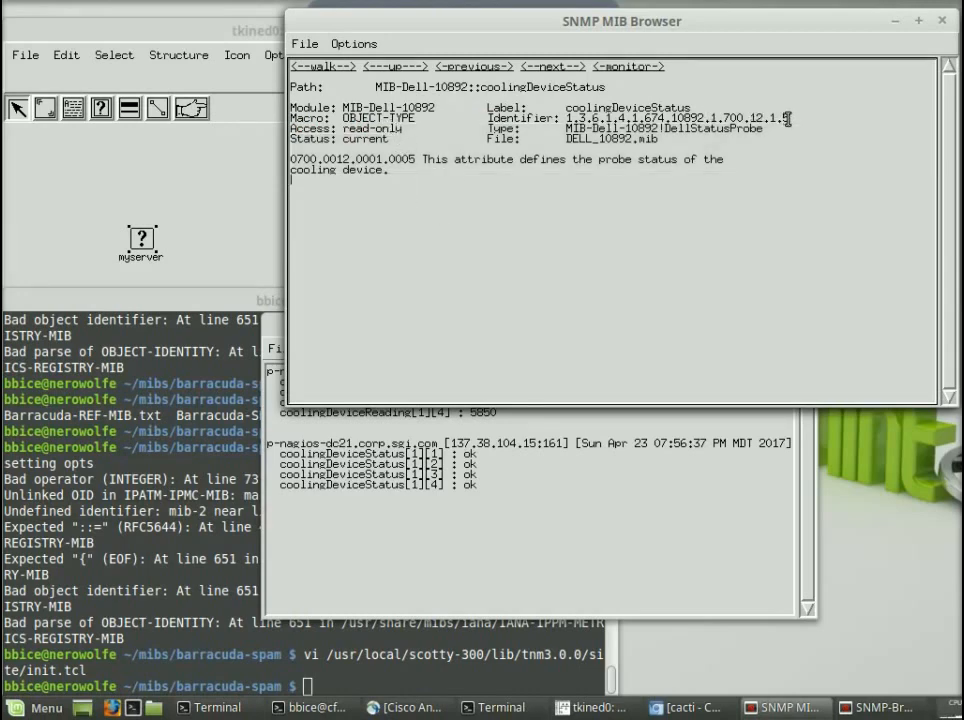
pyautogui.click(531, 491)
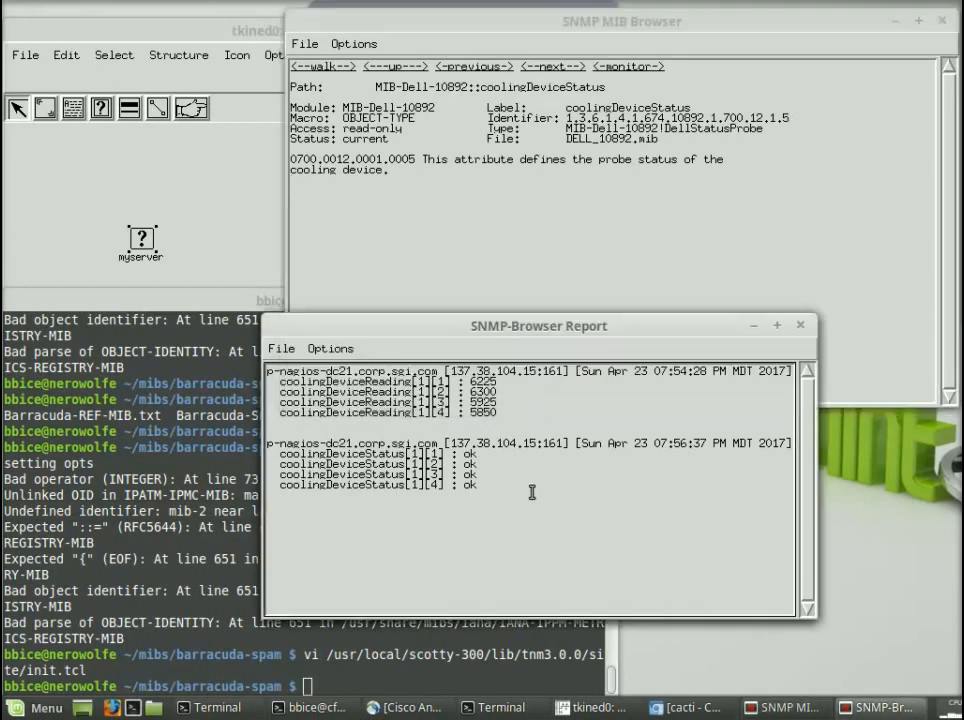
pyautogui.click(443, 317)
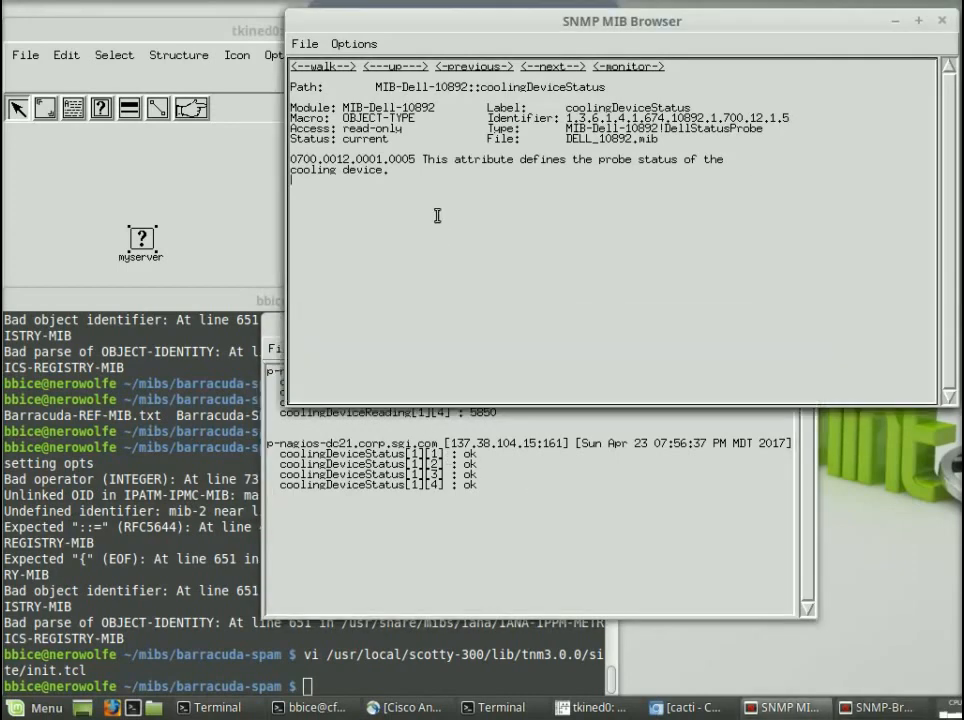
# Step: Go up to coolingDeviceTableEntry, walk the whole entry and review the returned cooling device values in the report
pyautogui.click(395, 66)
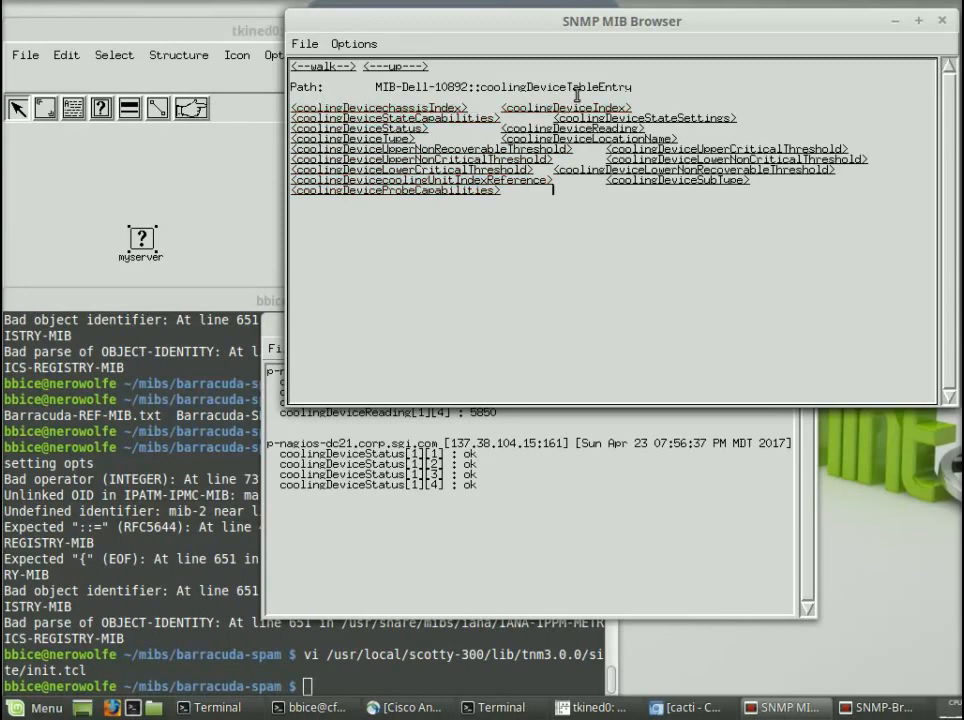
pyautogui.click(330, 66)
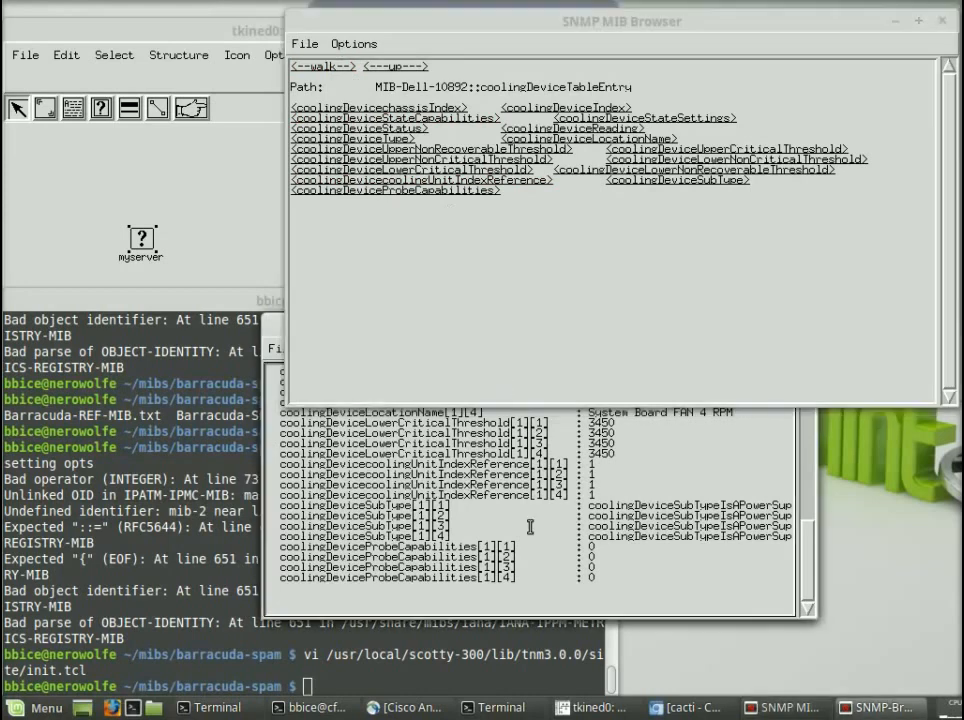
pyautogui.click(533, 530)
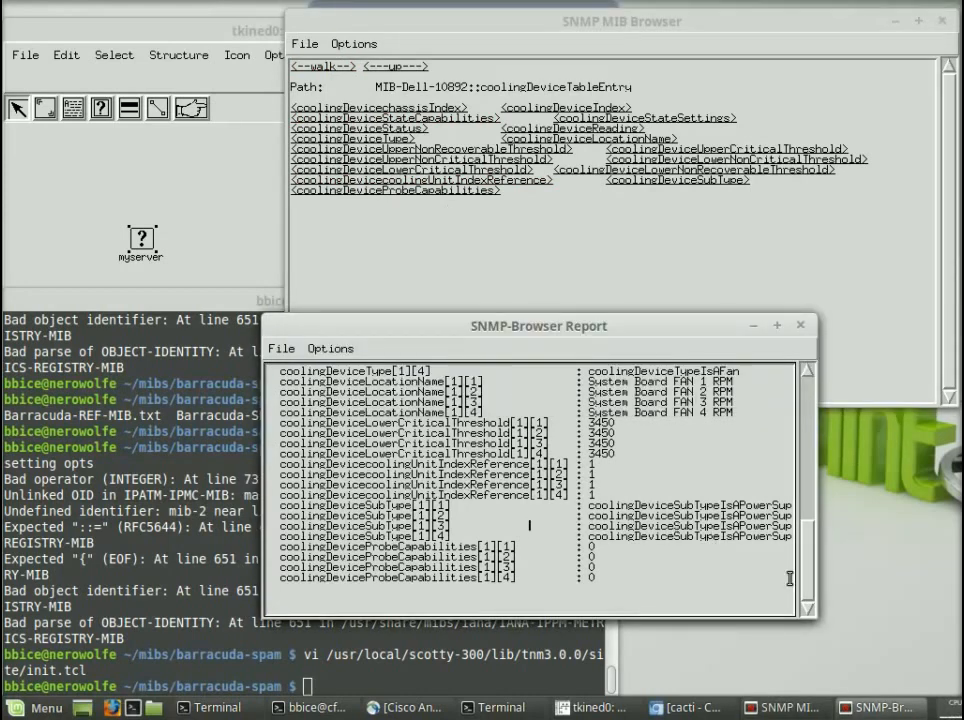
pyautogui.scroll(5, 800, 590)
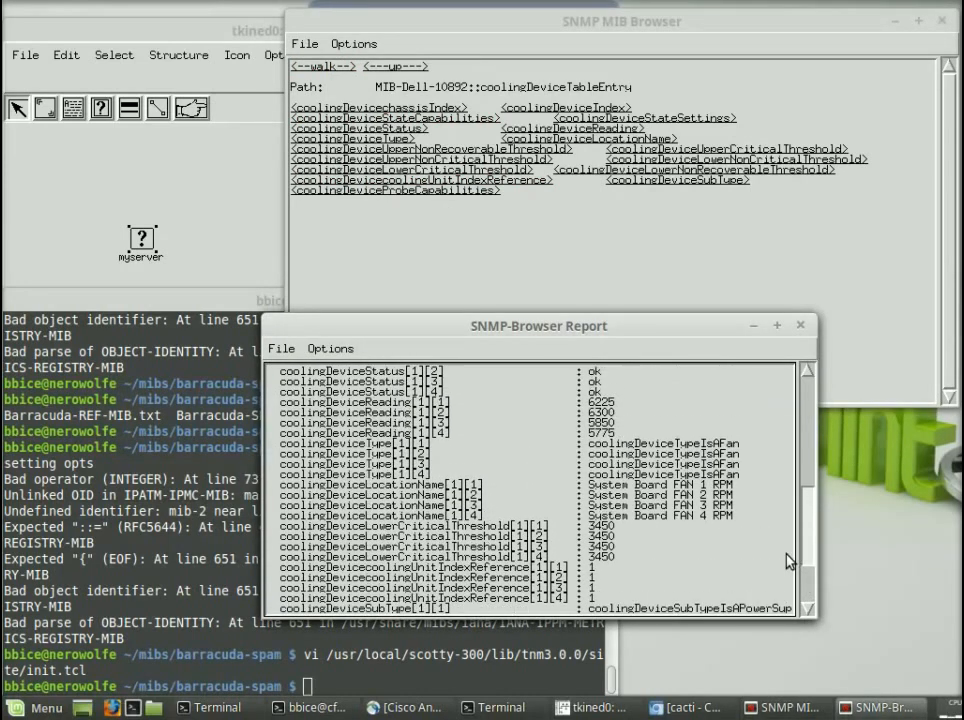
pyautogui.moveTo(769, 518); pyautogui.dragTo(785, 536)
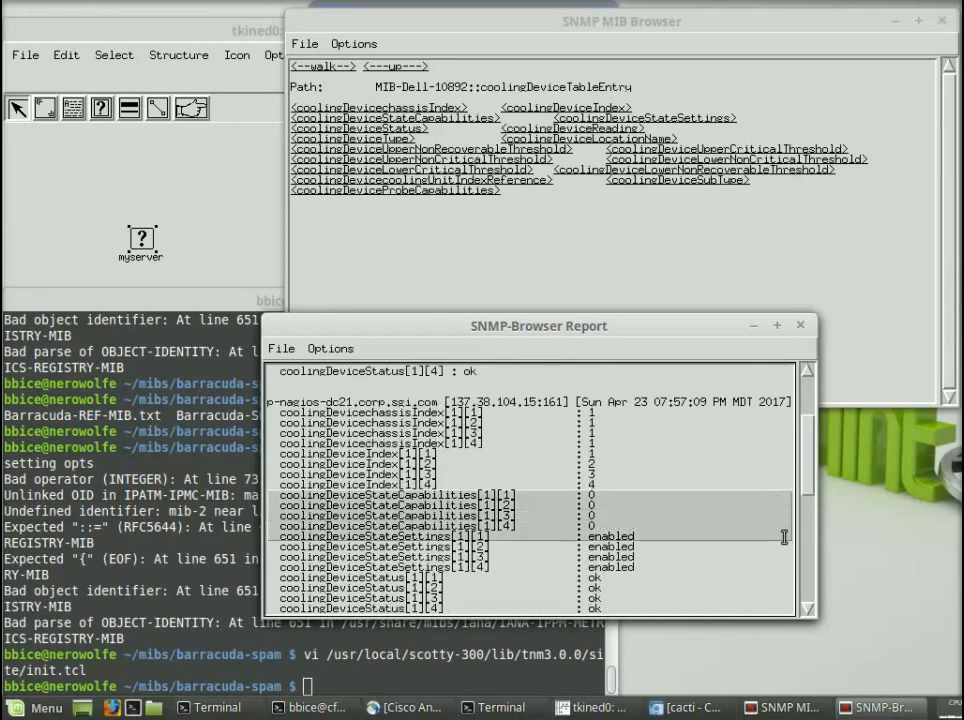
# Step: Review the remaining cooling device values in the report, and return through thermalGroup to coolingDeviceTable in the MIB browser
pyautogui.click(774, 517)
pyautogui.moveTo(806, 478); pyautogui.dragTo(801, 622)
pyautogui.click(492, 263)
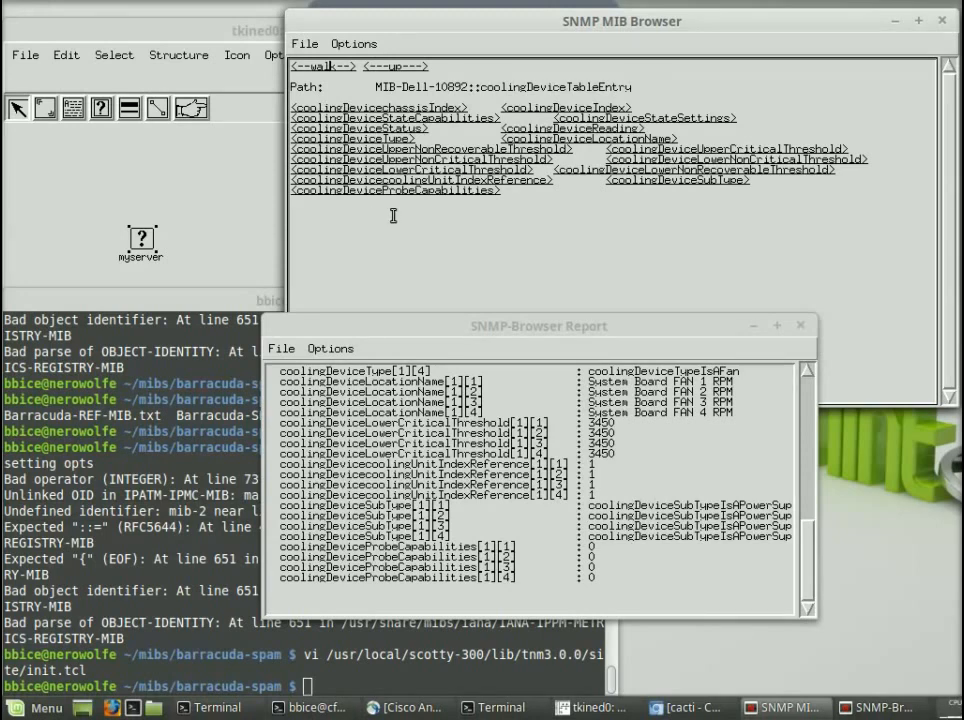
pyautogui.click(388, 67)
pyautogui.click(388, 67)
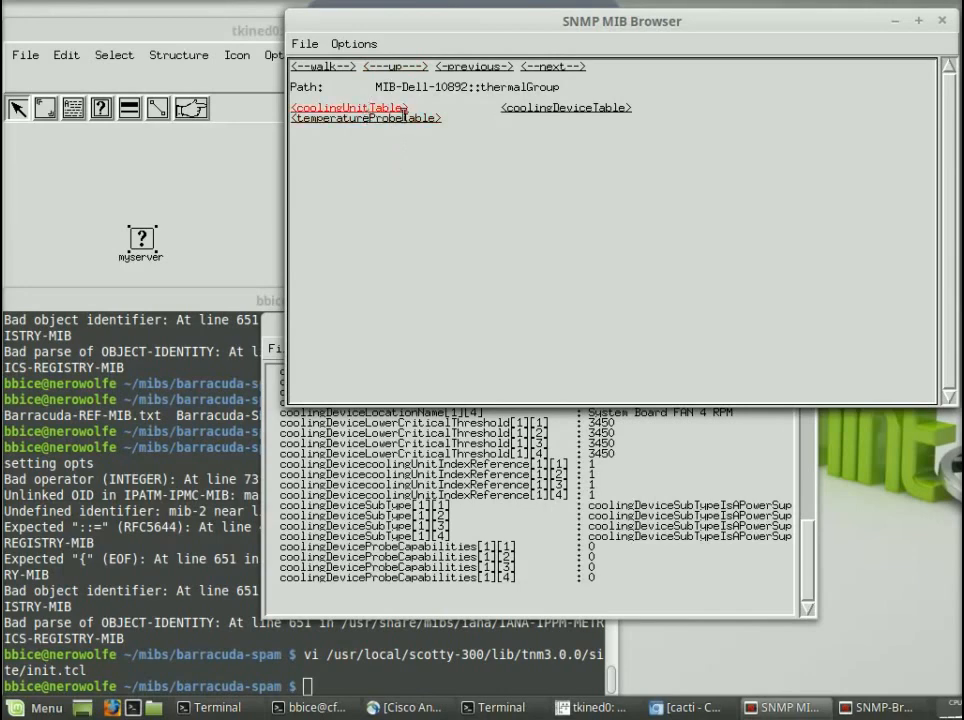
pyautogui.click(527, 112)
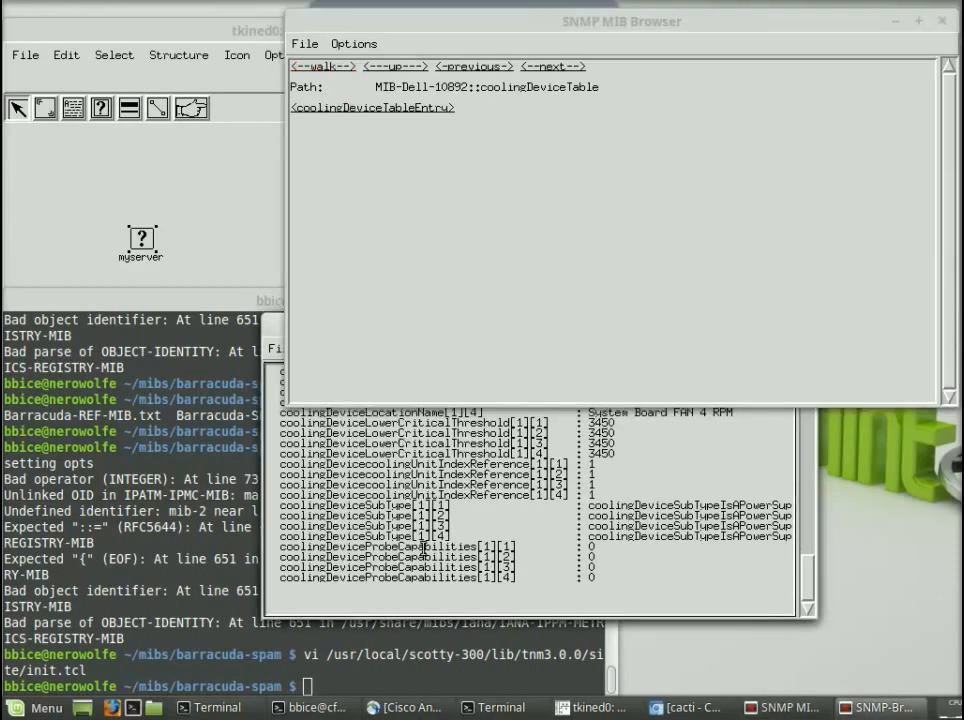
# Step: Deselect the myserver node and check the end of the SNMP-Browser Report for the last cooling device values
pyautogui.click(267, 217)
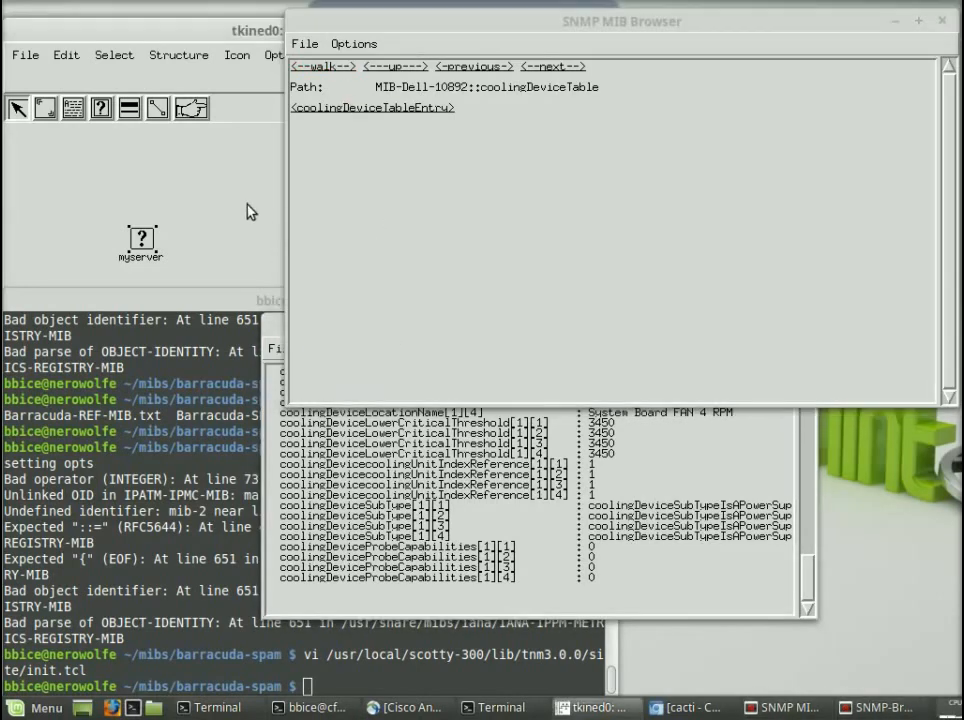
pyautogui.click(595, 425)
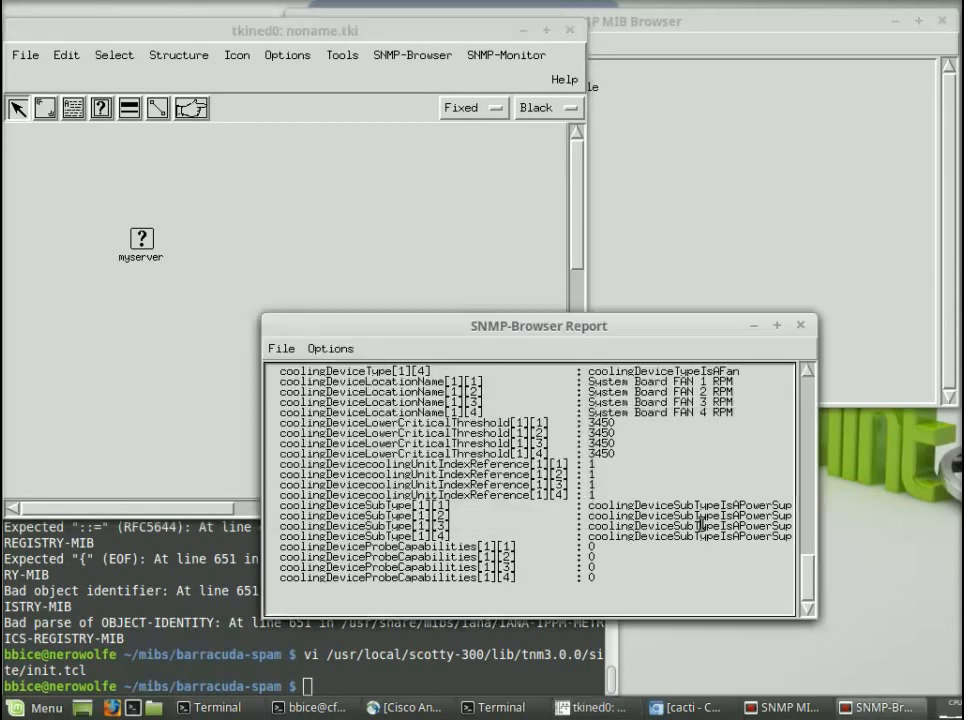
pyautogui.moveTo(806, 585)
pyautogui.mouseDown()
pyautogui.moveTo(794, 510)
pyautogui.moveTo(813, 590)
pyautogui.mouseUp()
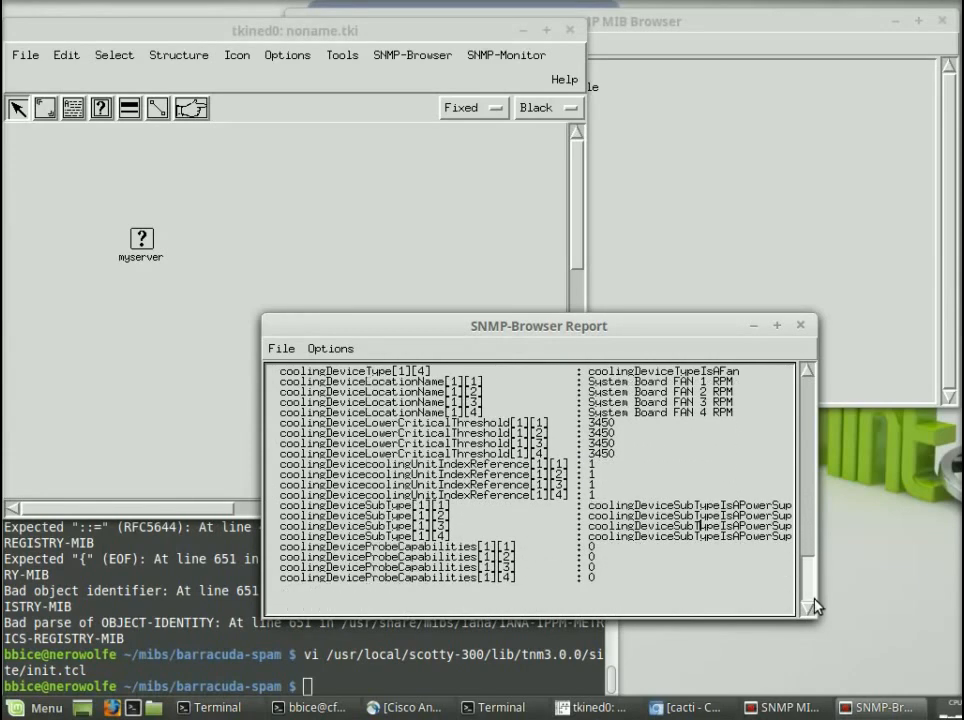
pyautogui.click(963, 501)
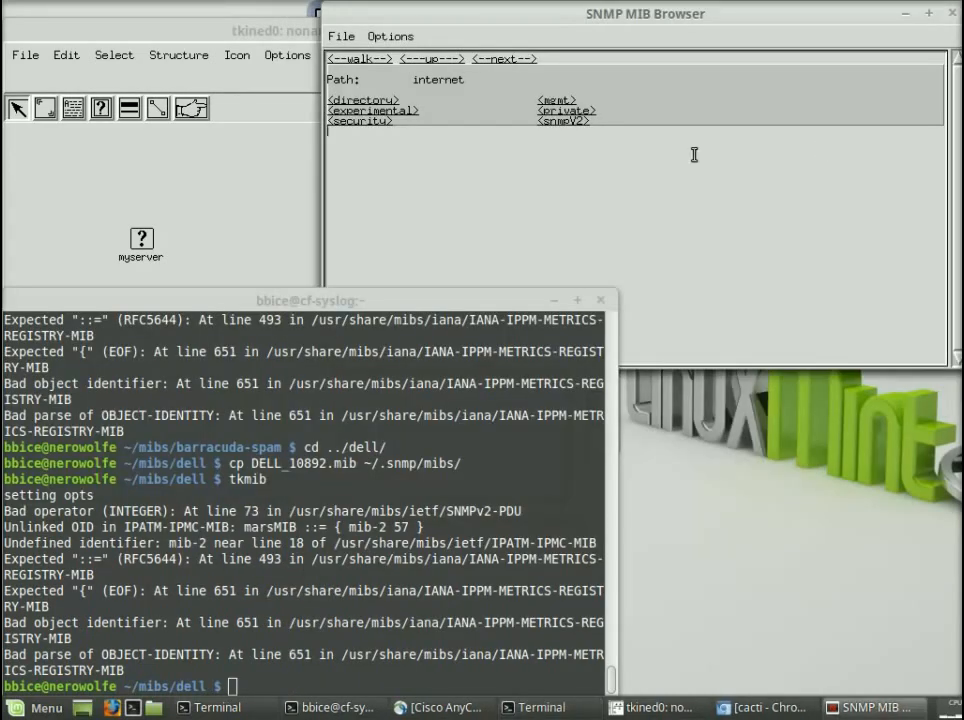
# Step: Select the myserver node and browse through mgmt and mib-2 to the host branch, making the MIB browser window taller
pyautogui.click(613, 197)
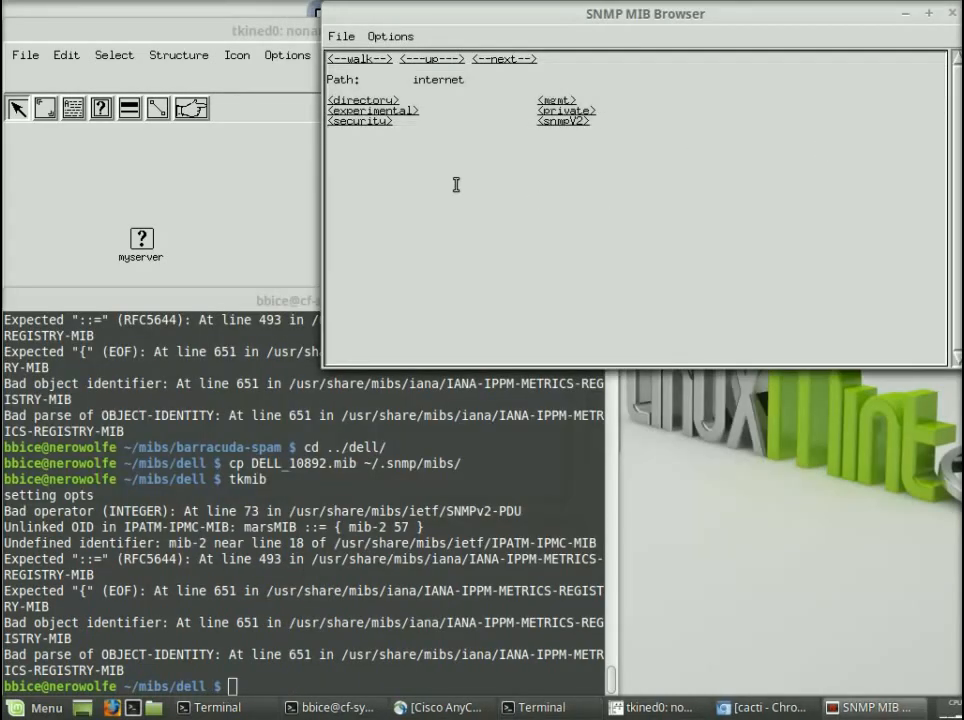
pyautogui.click(228, 226)
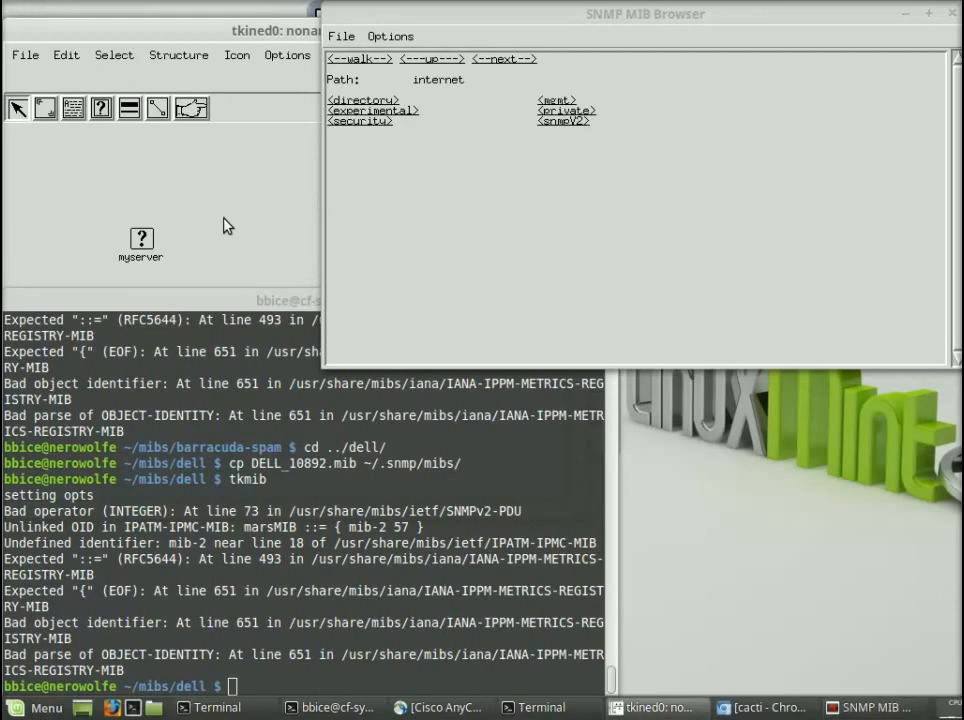
pyautogui.click(150, 246)
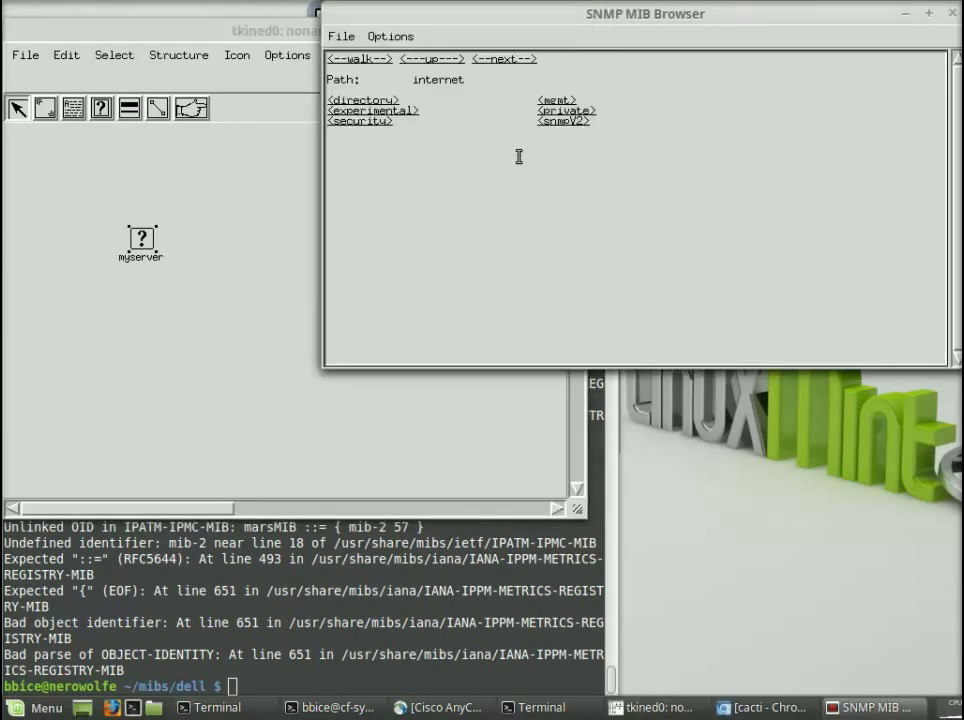
pyautogui.click(551, 99)
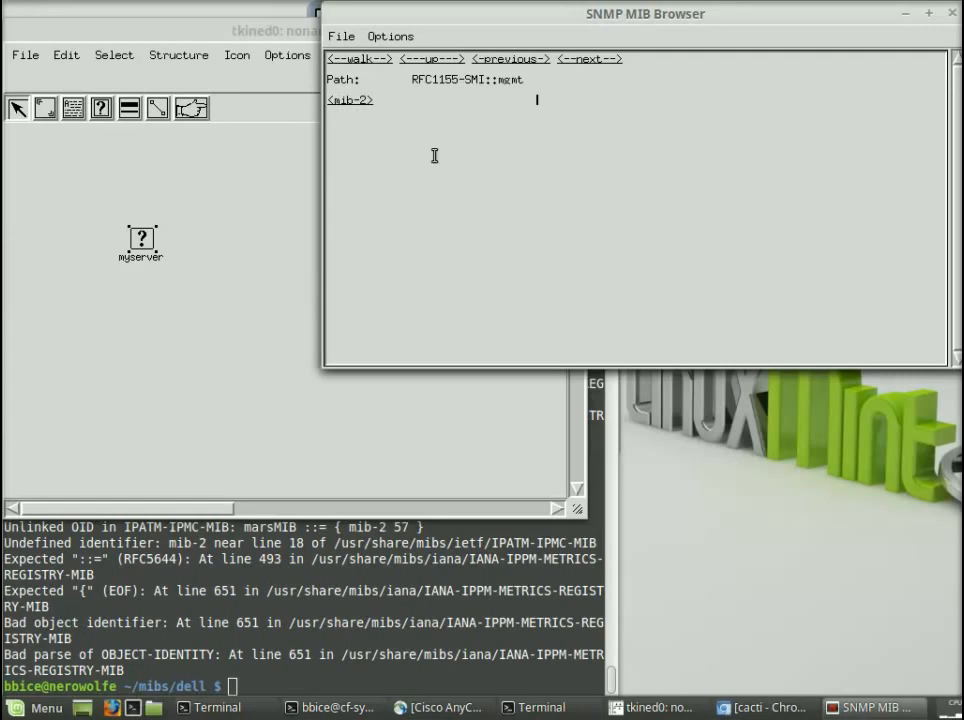
pyautogui.click(352, 100)
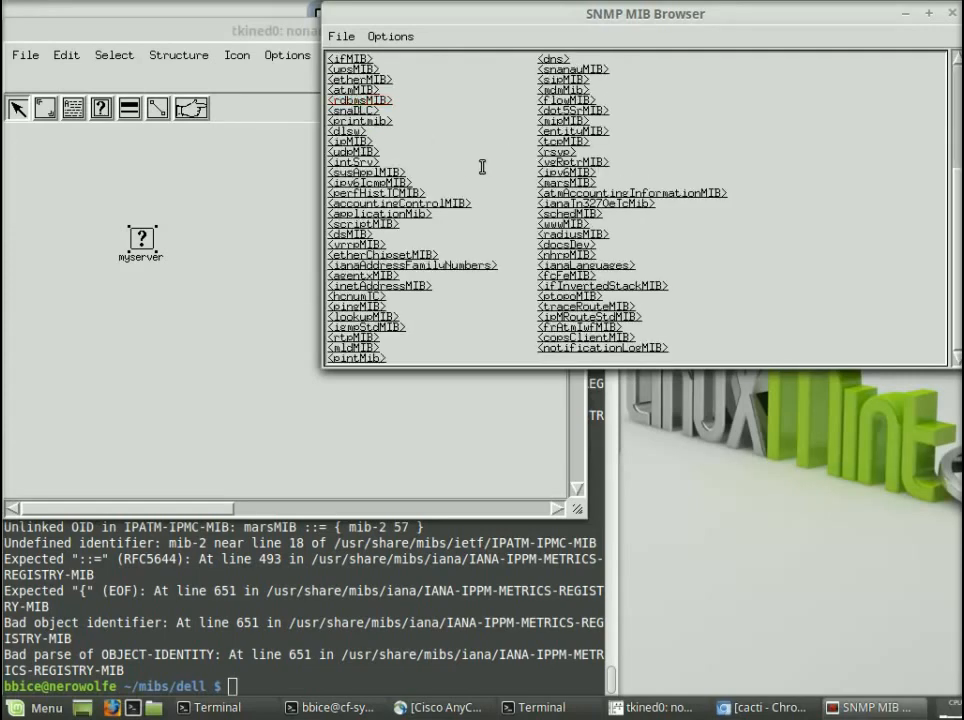
pyautogui.moveTo(506, 365); pyautogui.dragTo(499, 496)
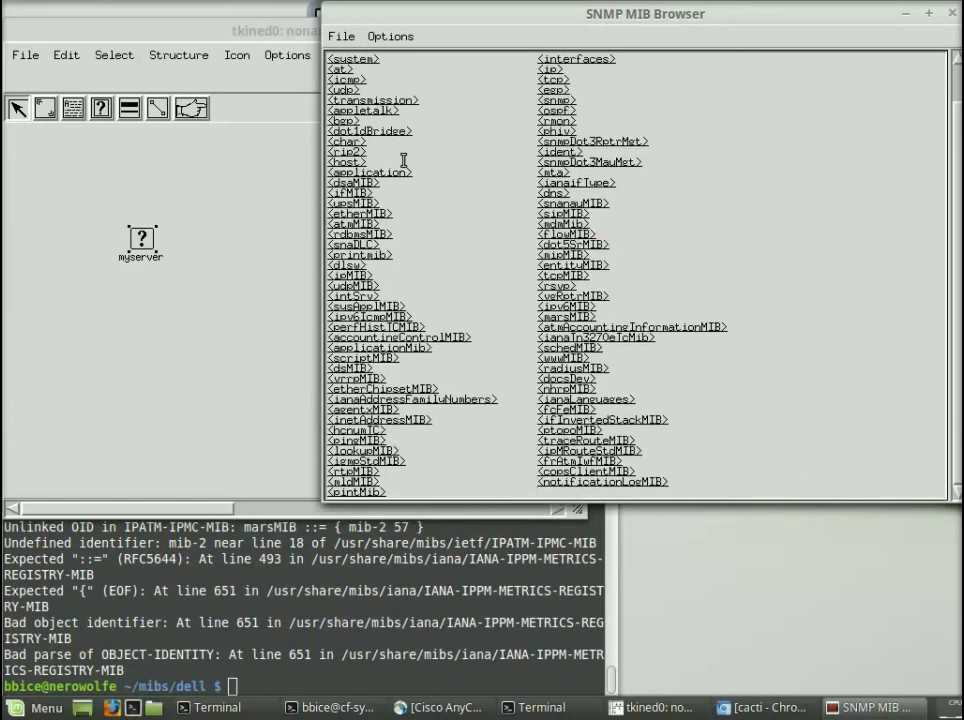
pyautogui.click(341, 162)
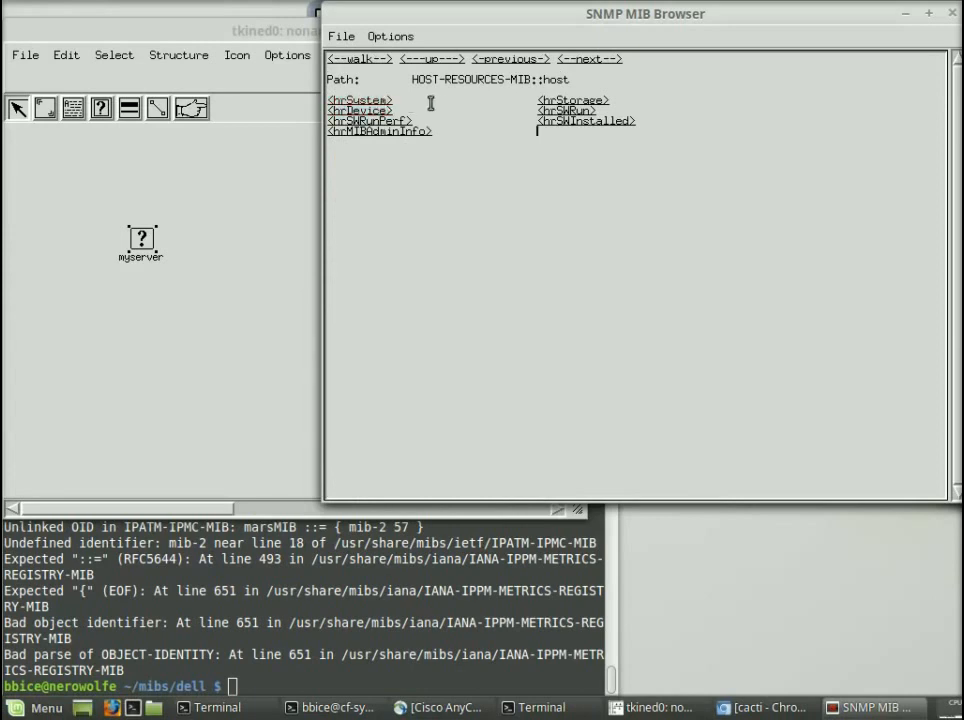
# Step: Browse through hrDevice and hrProcessorTable to query hrProcessorLoad, and move the report clear of its description to compare the values
pyautogui.click(385, 110)
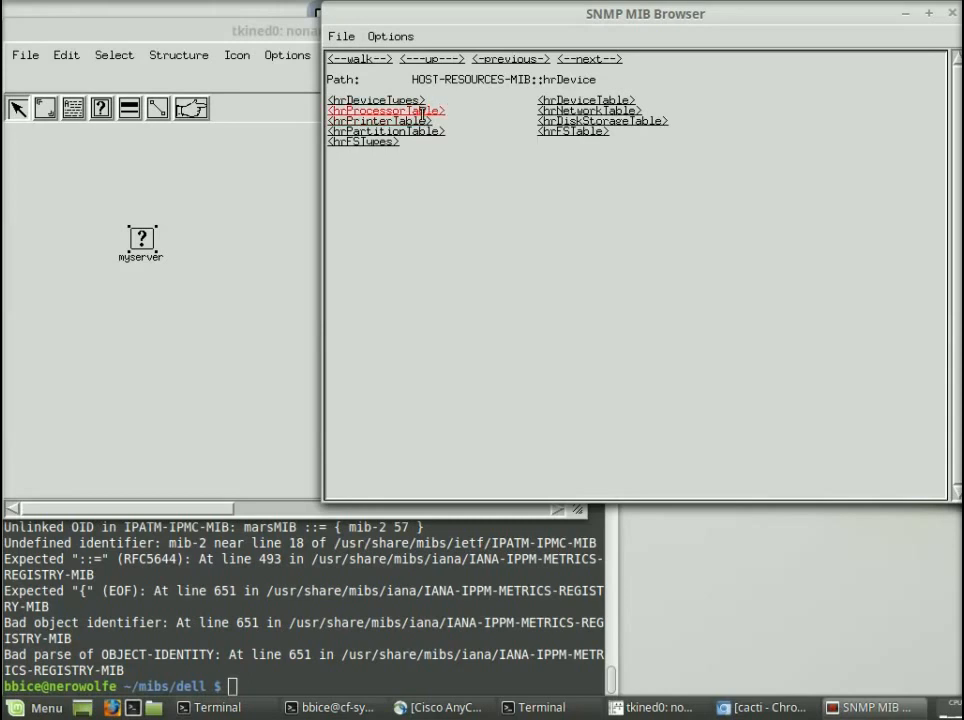
pyautogui.click(428, 110)
pyautogui.click(417, 108)
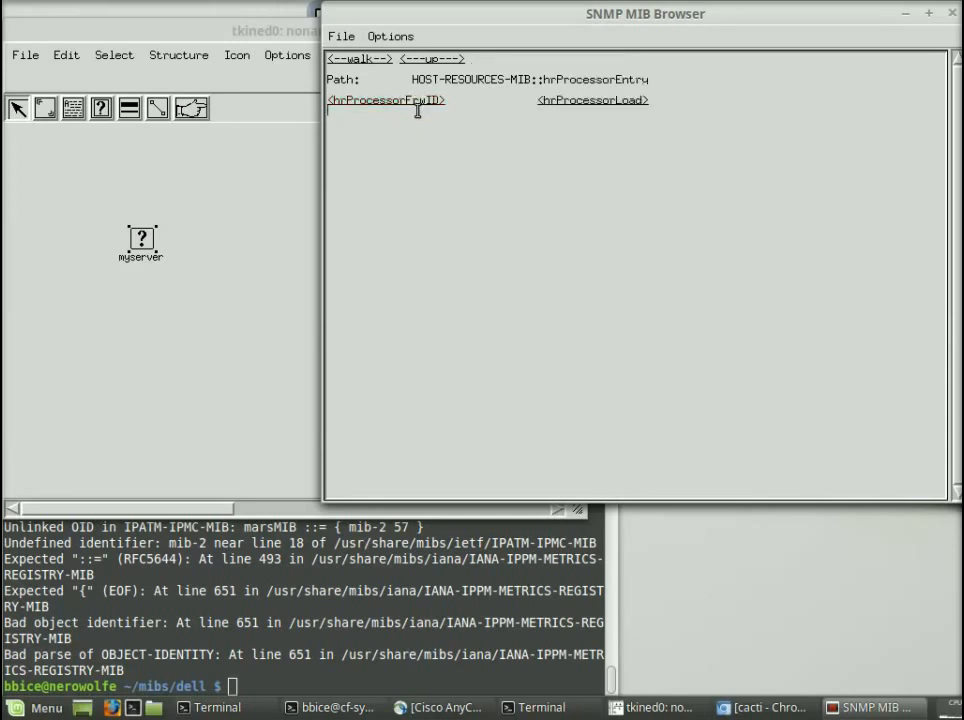
pyautogui.click(570, 100)
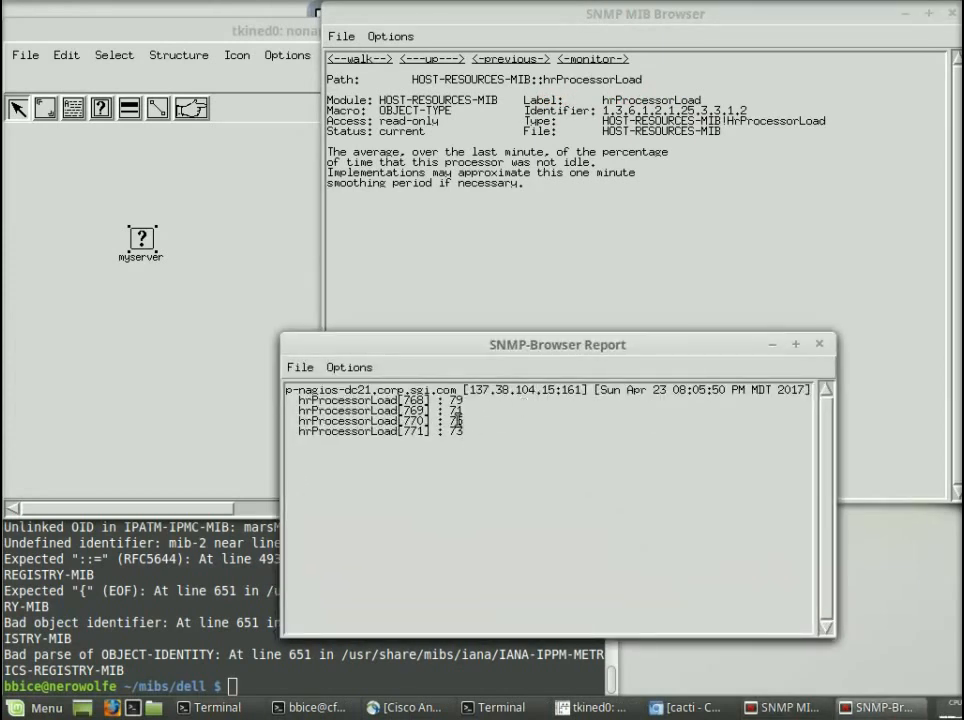
pyautogui.moveTo(512, 346); pyautogui.dragTo(540, 410)
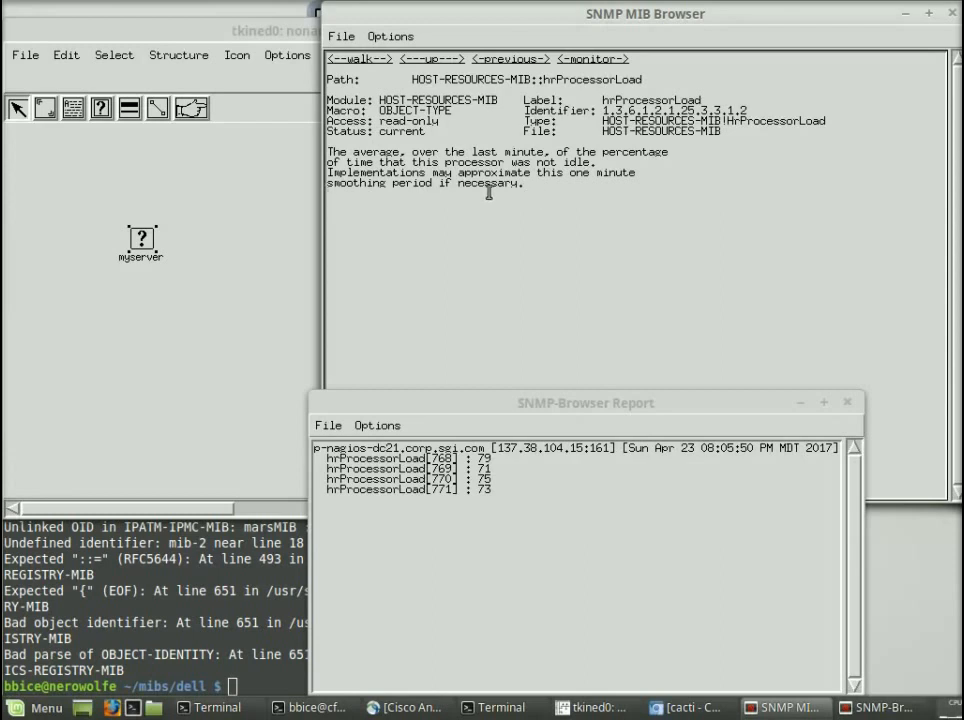
pyautogui.click(486, 479)
# Step: Go back up the MIB tree from hrProcessorLoad through mib-2 and mgmt to the internet level
pyautogui.click(420, 59)
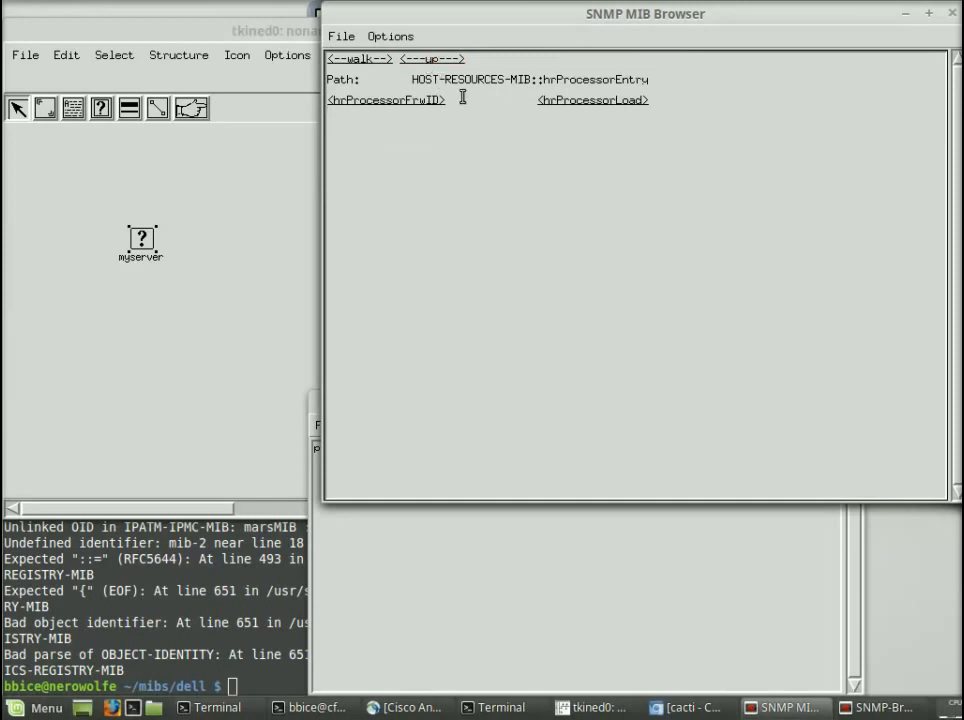
pyautogui.click(428, 59)
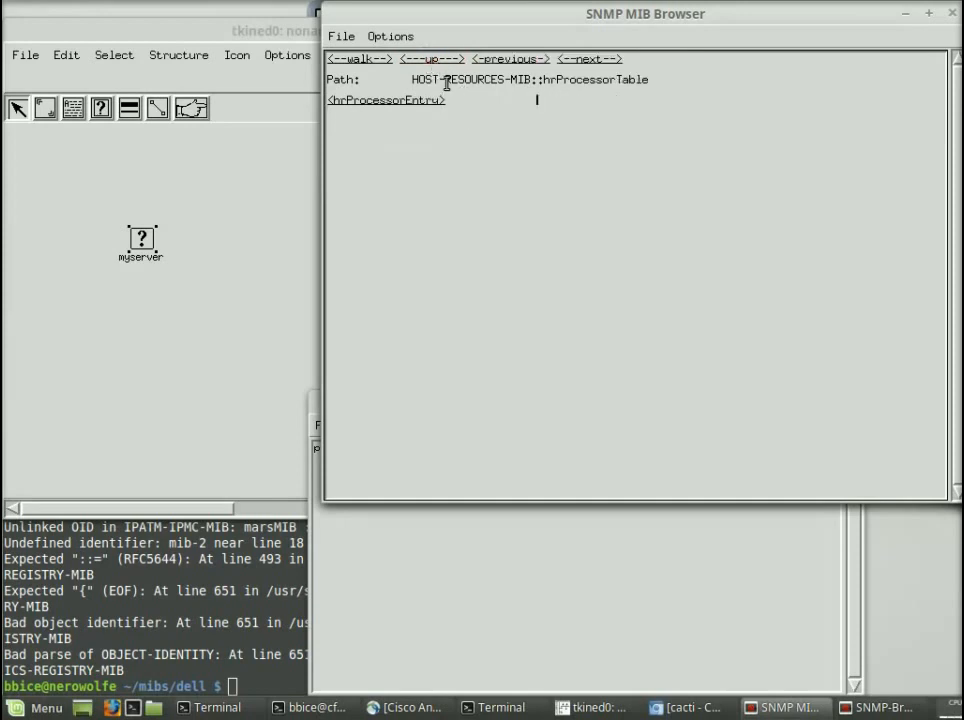
pyautogui.click(423, 59)
pyautogui.click(423, 59)
pyautogui.click(423, 59)
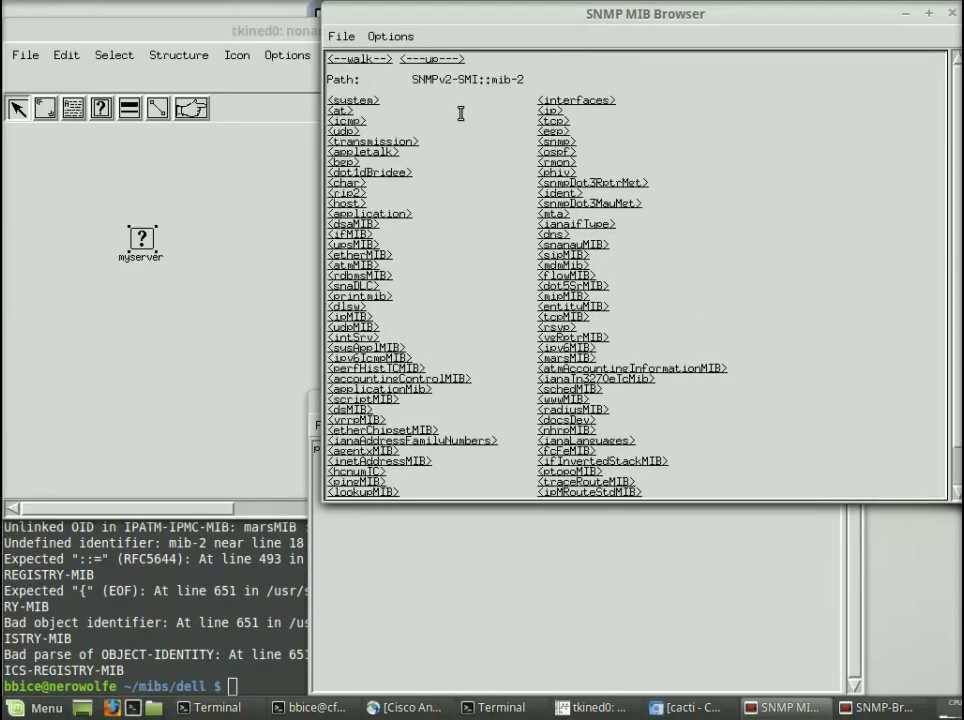
pyautogui.click(431, 59)
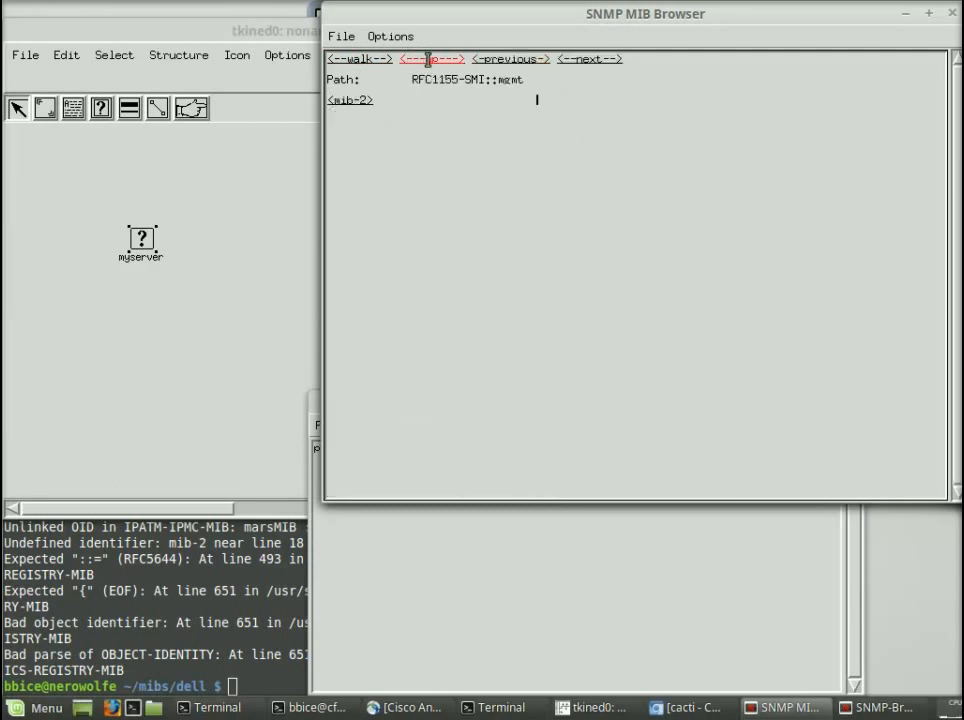
pyautogui.click(438, 59)
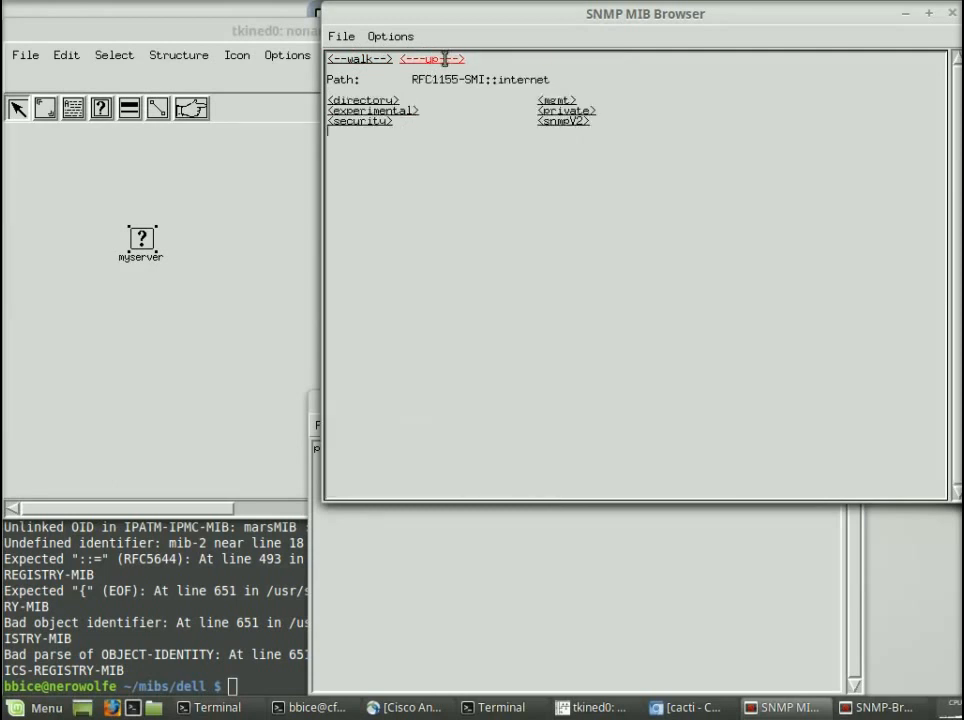
# Step: Browse from private enterprises through ucdavis and systemStats to query ssCpuUser, and compare its value with its description
pyautogui.click(566, 110)
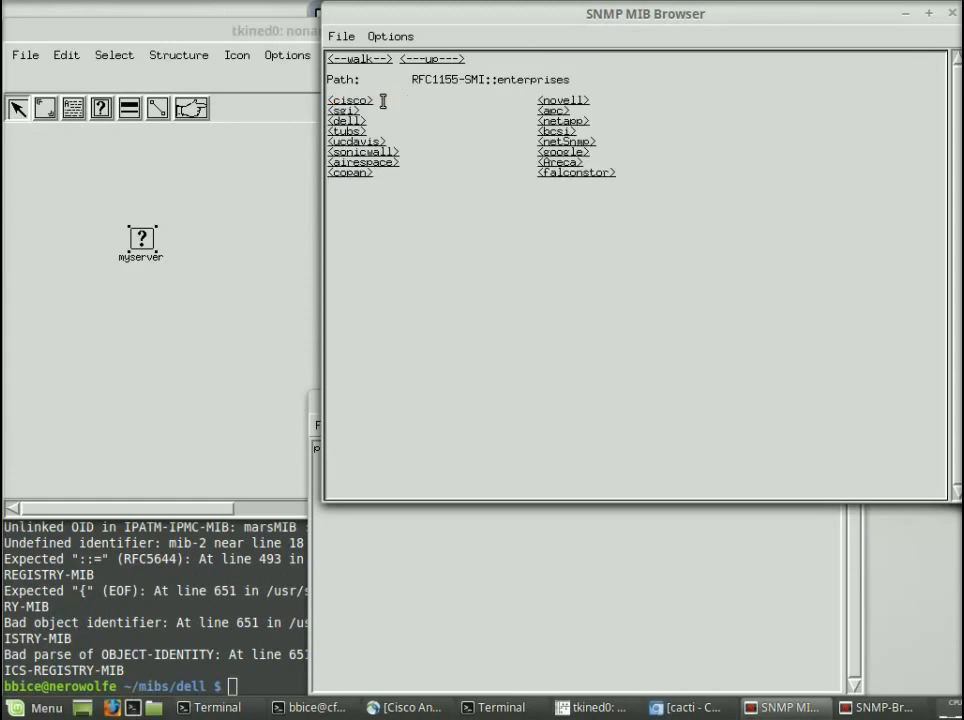
pyautogui.click(345, 141)
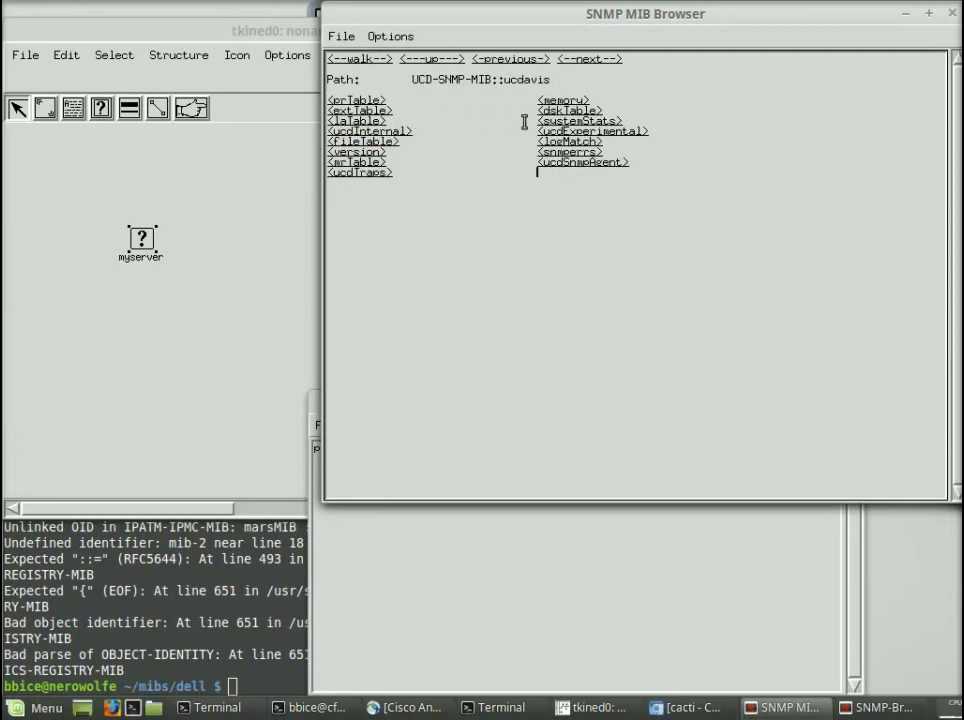
pyautogui.click(579, 121)
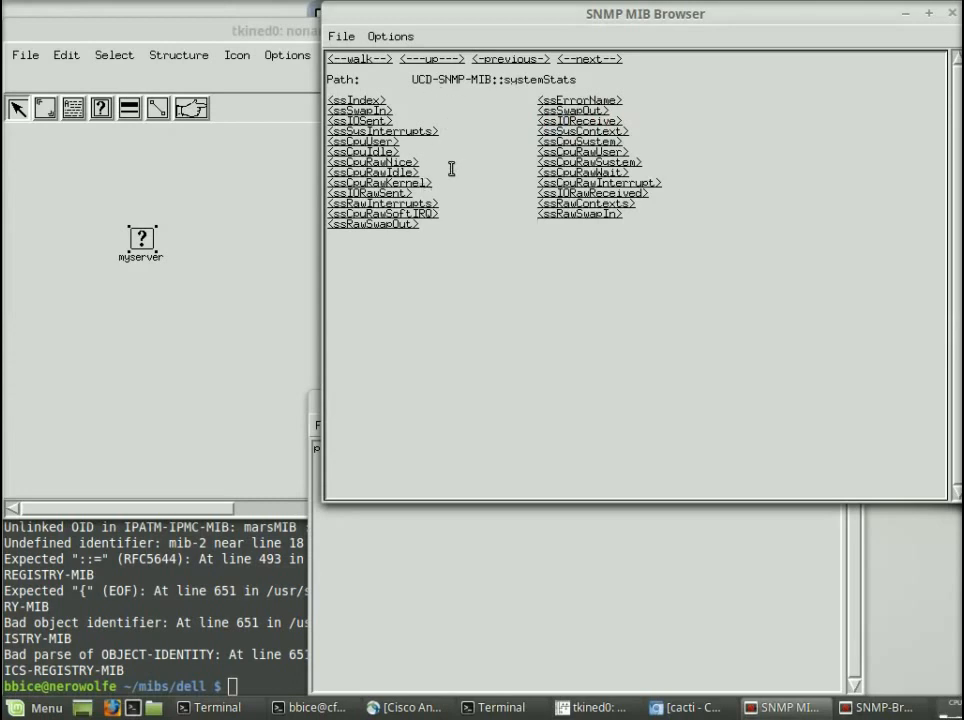
pyautogui.click(385, 139)
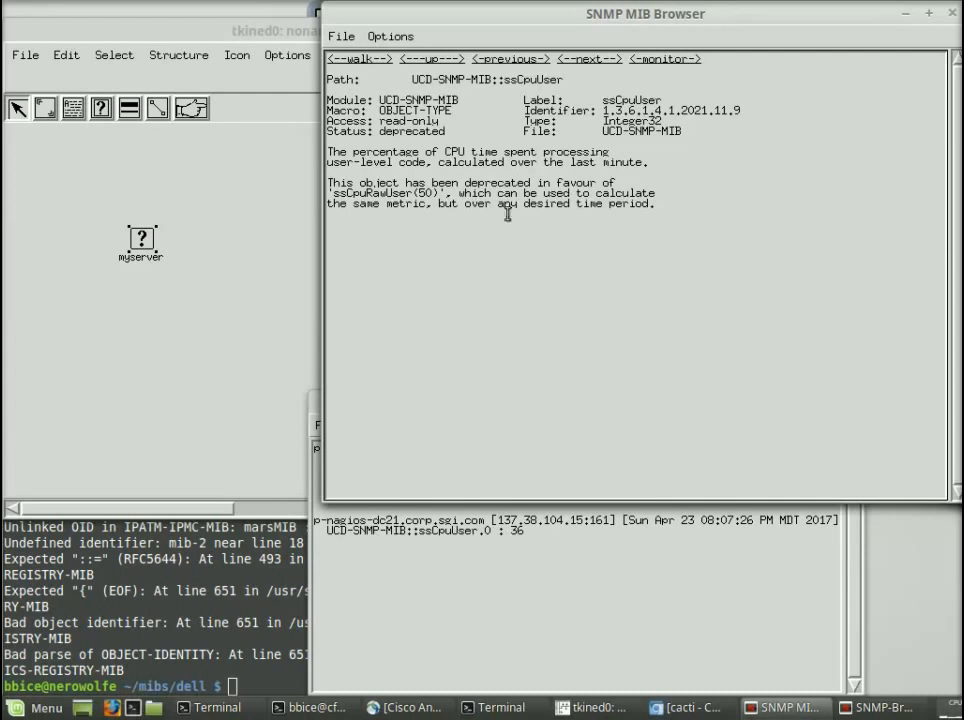
pyautogui.click(551, 540)
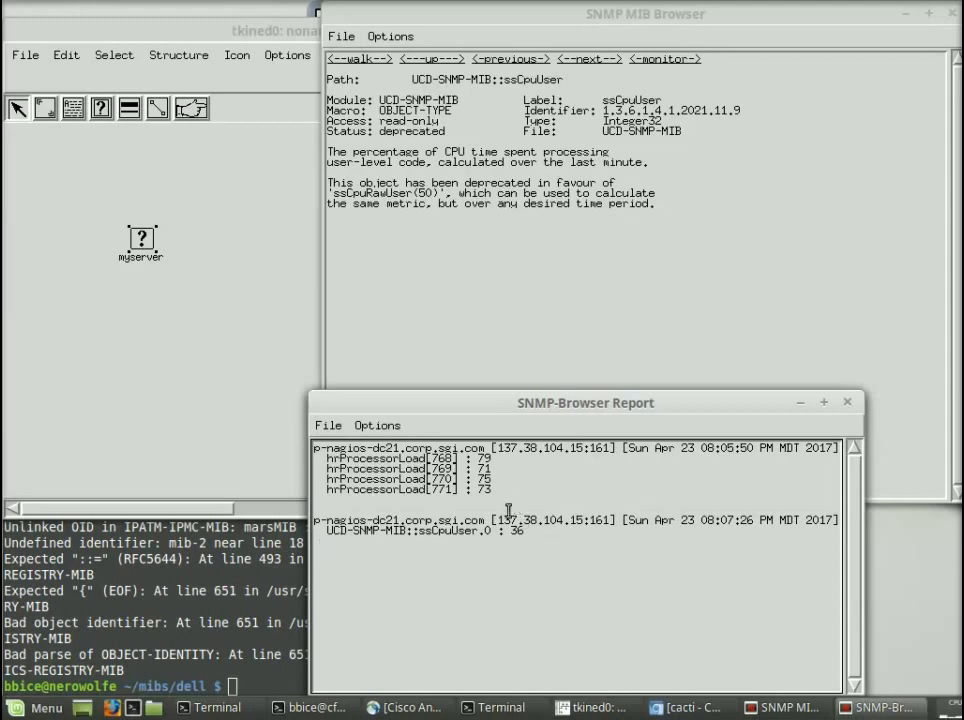
pyautogui.click(608, 302)
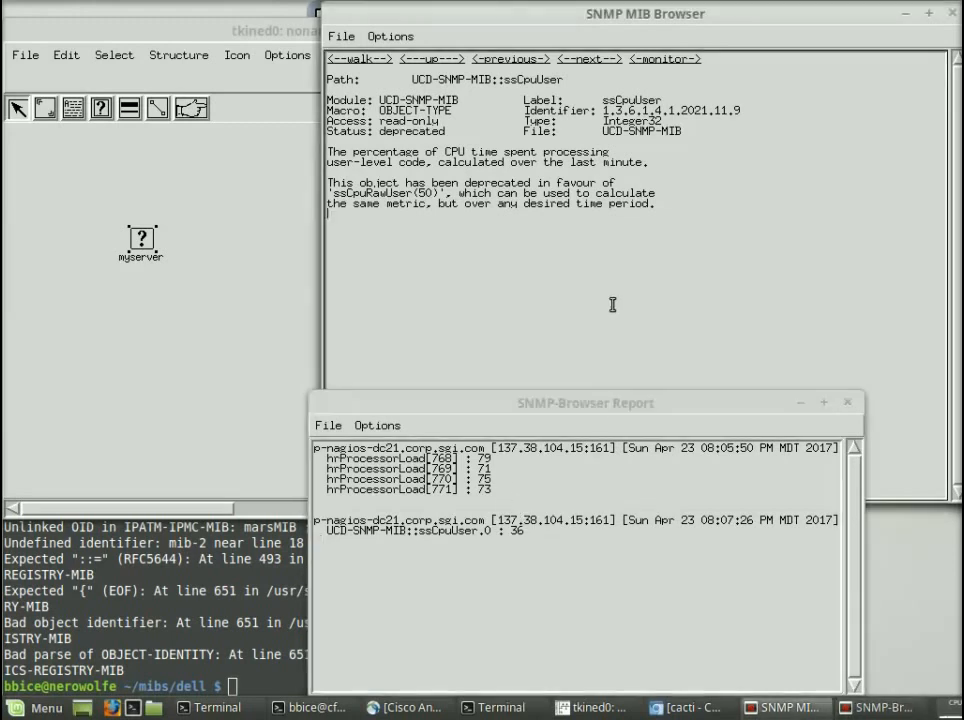
# Step: Return to systemStats and walk the whole group, then query ssCpuRawIdle and walk it three more times to compare its counter
pyautogui.click(432, 59)
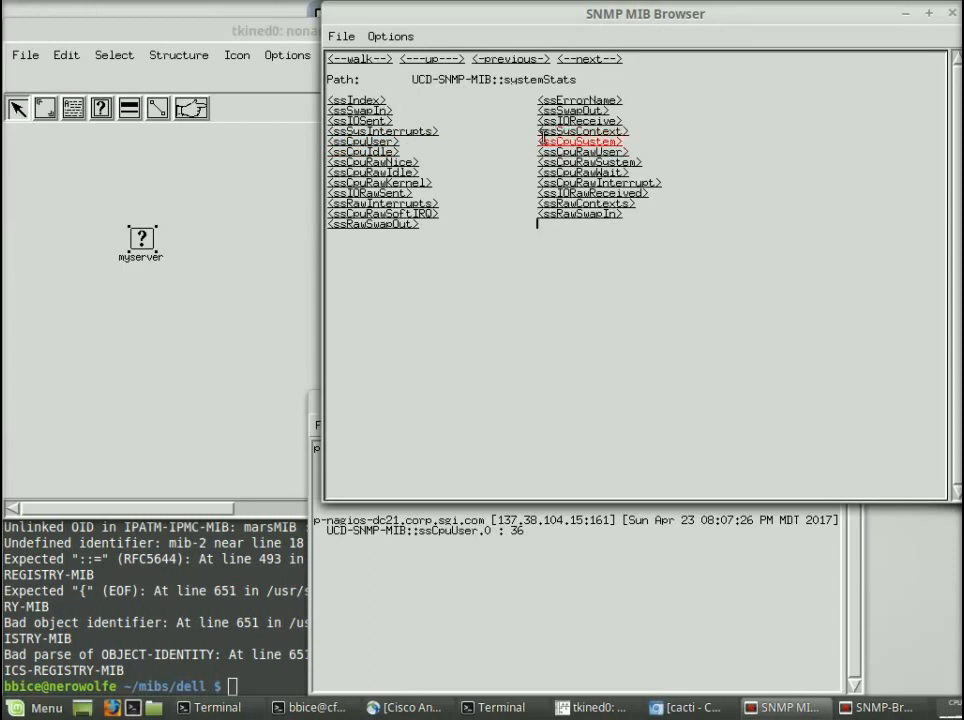
pyautogui.click(356, 60)
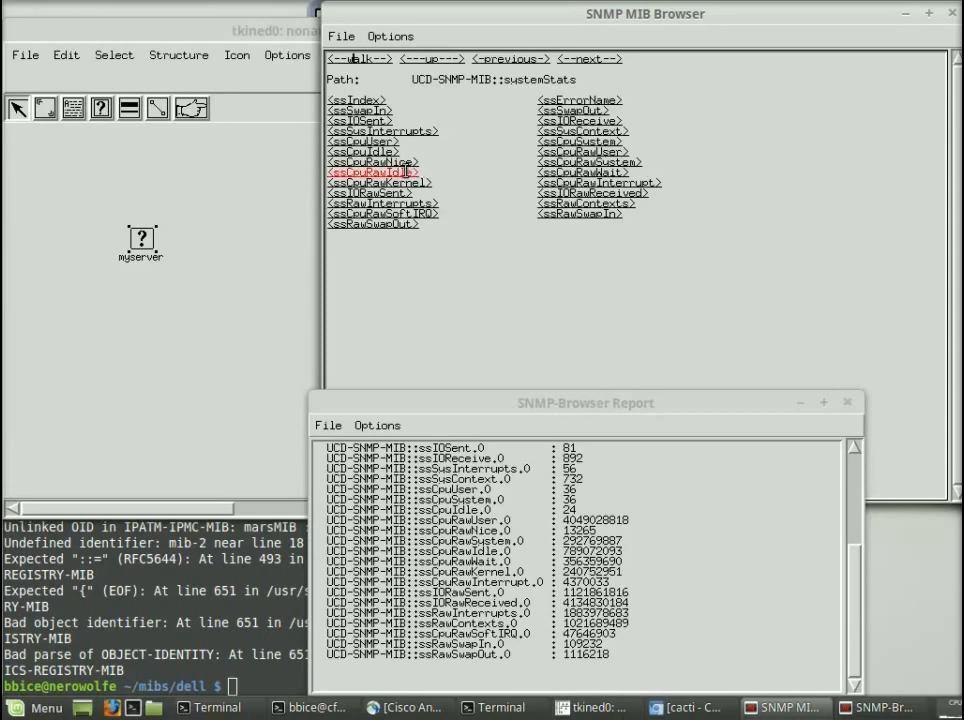
pyautogui.click(405, 171)
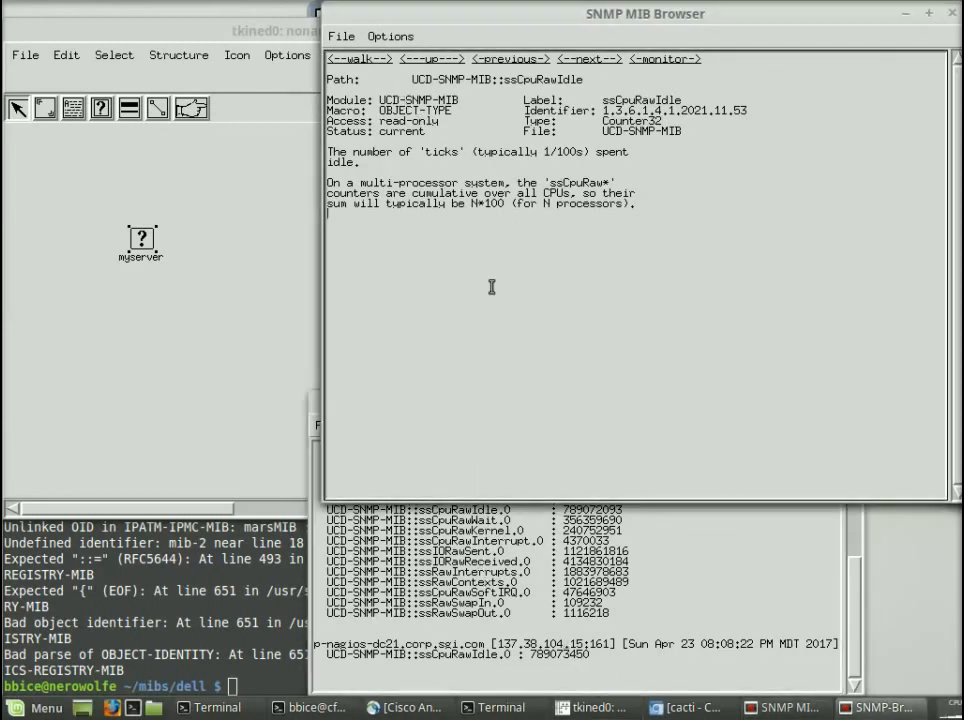
pyautogui.click(368, 58)
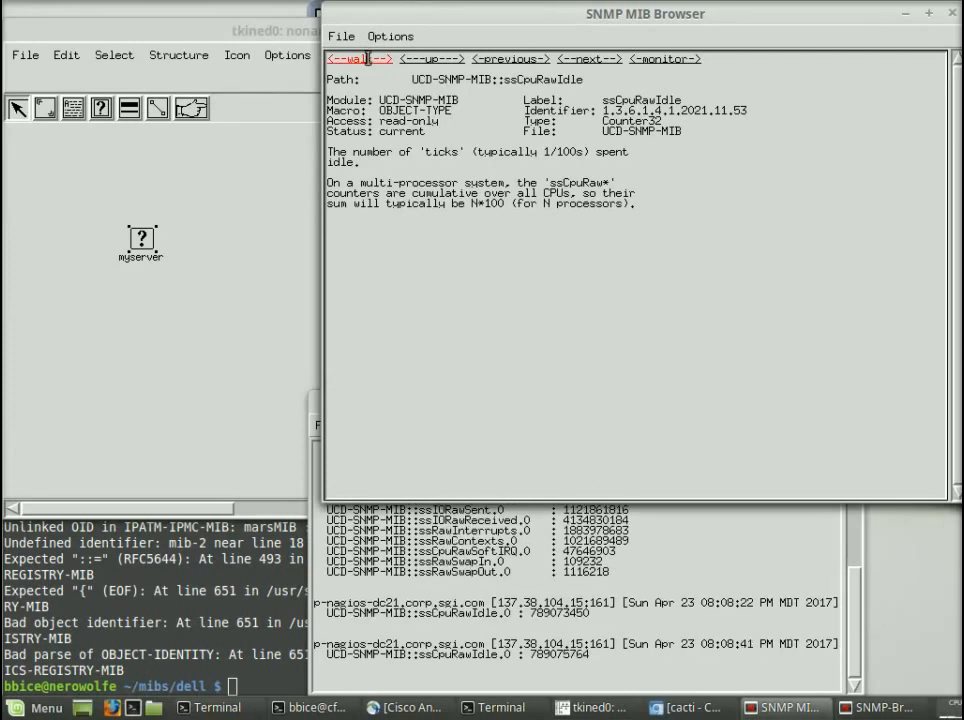
pyautogui.click(368, 58)
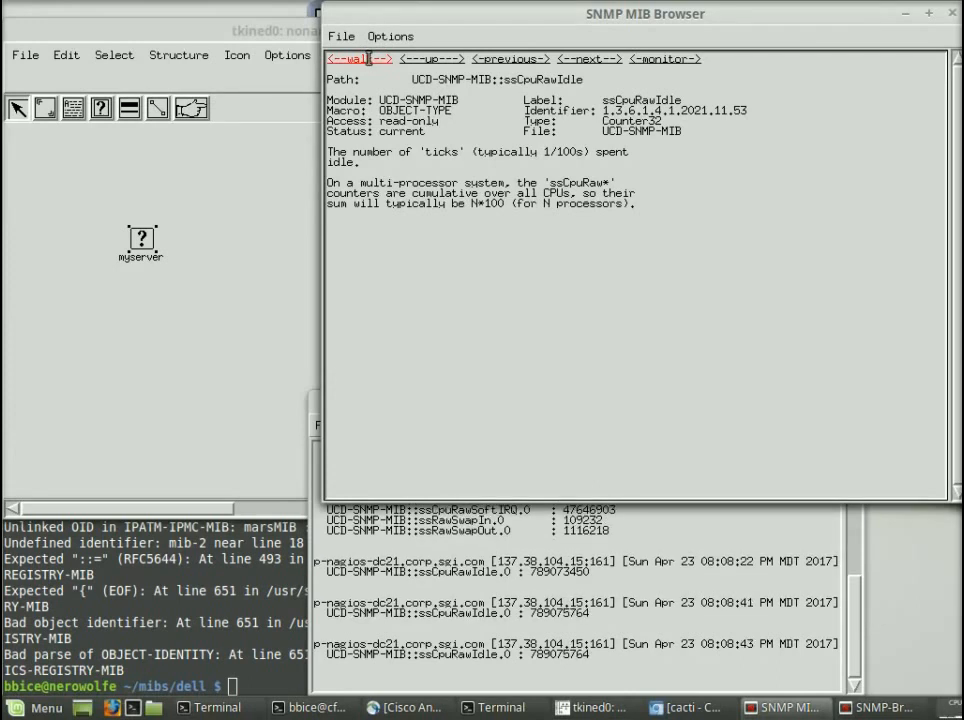
pyautogui.click(368, 58)
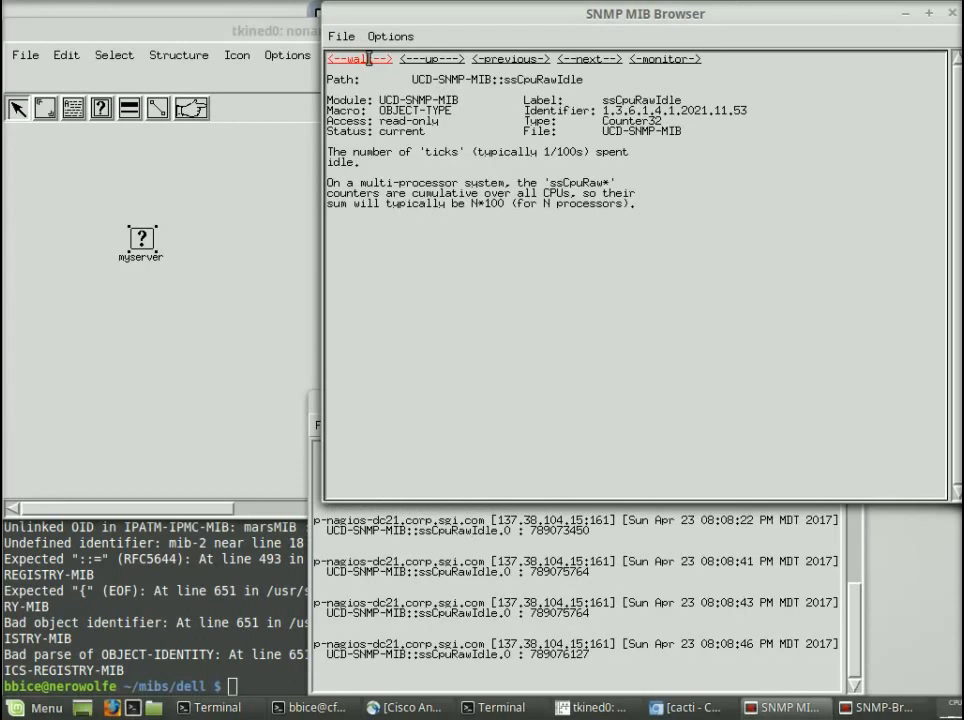
# Step: Walk ssCpuRawIdle four more times at varying intervals and compare its successive counter samples in the report
pyautogui.click(368, 58)
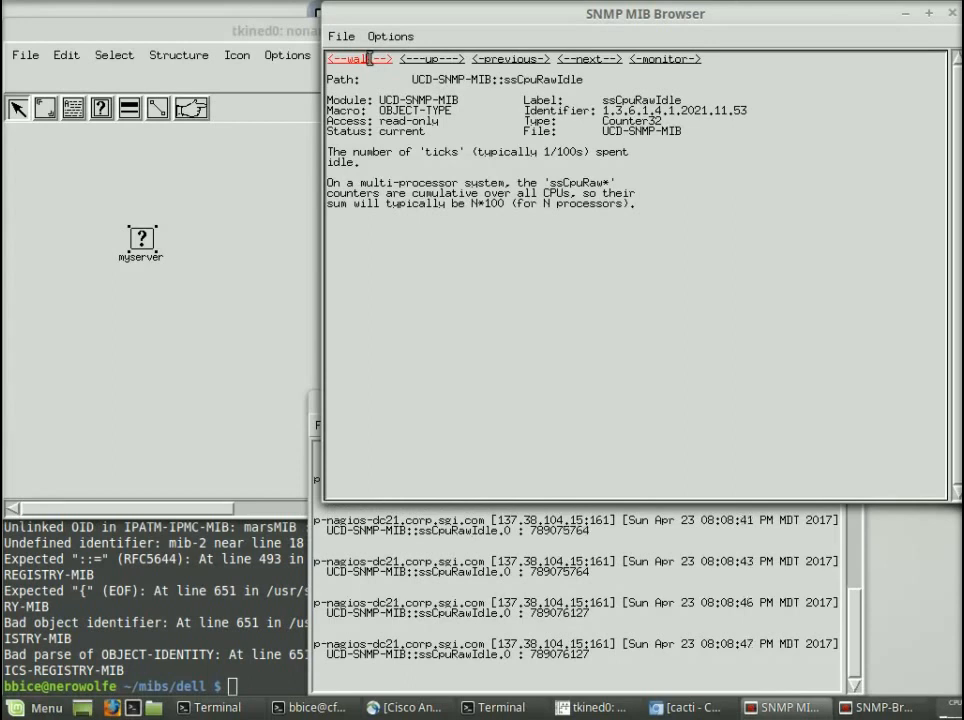
pyautogui.click(368, 58)
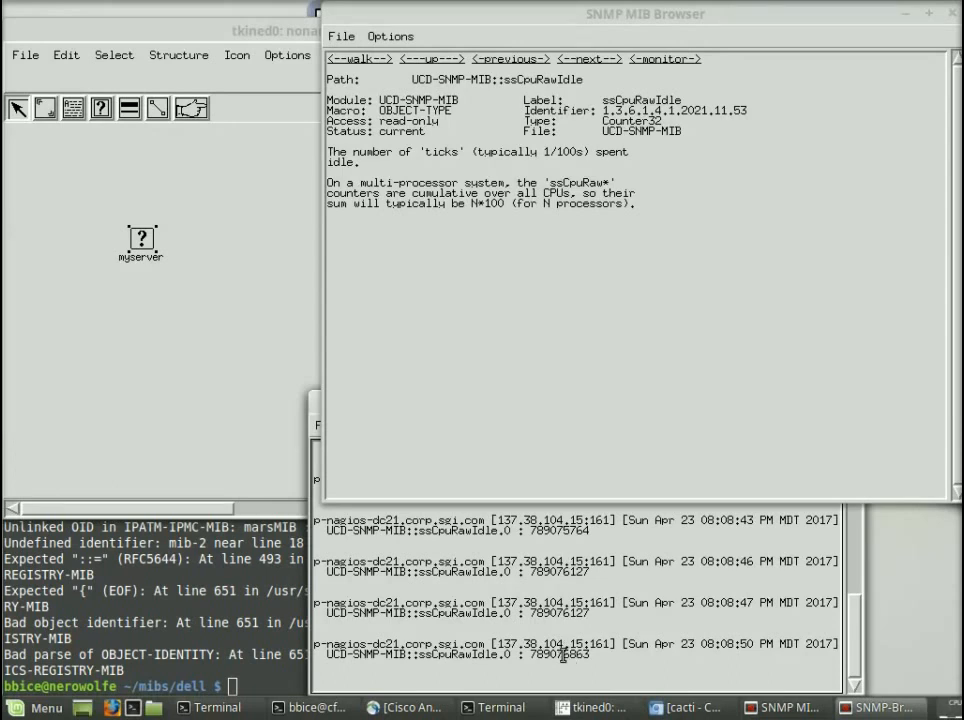
pyautogui.click(484, 361)
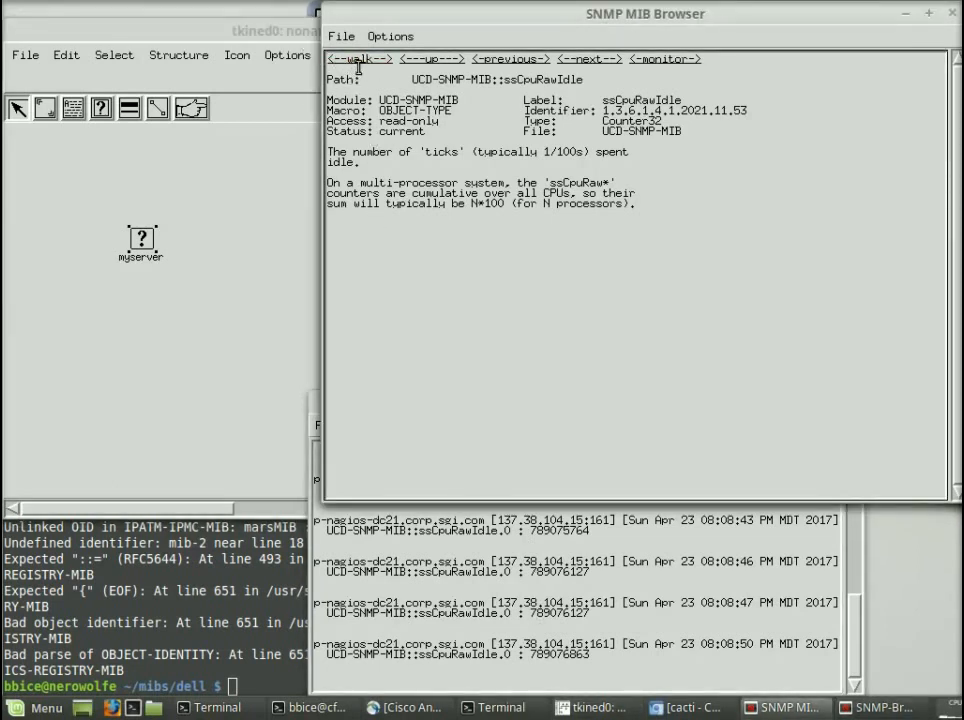
pyautogui.click(359, 62)
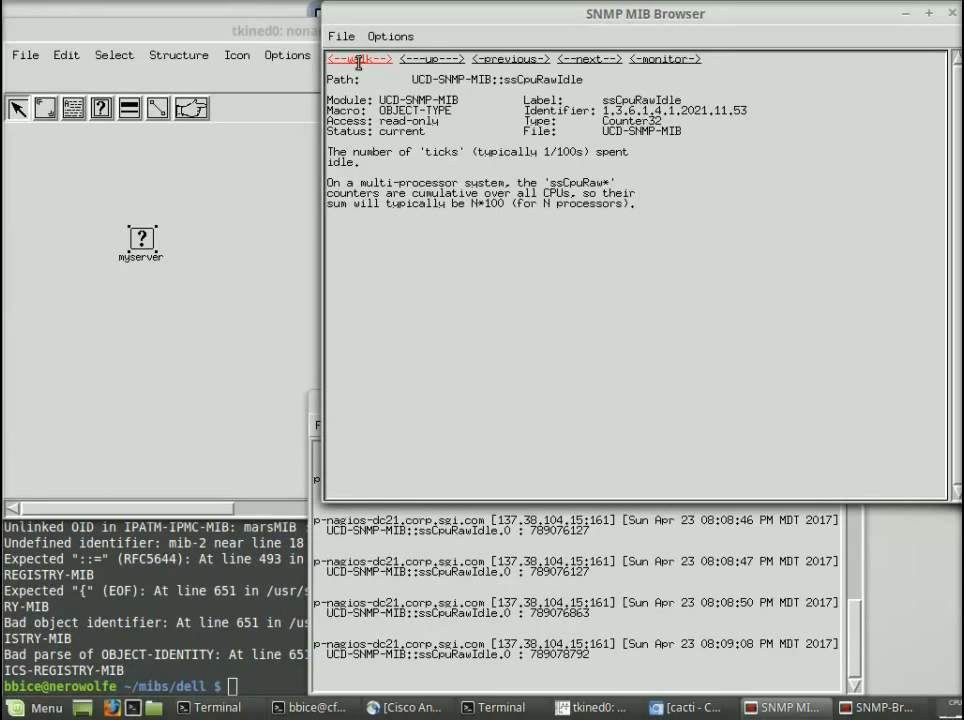
pyautogui.click(359, 62)
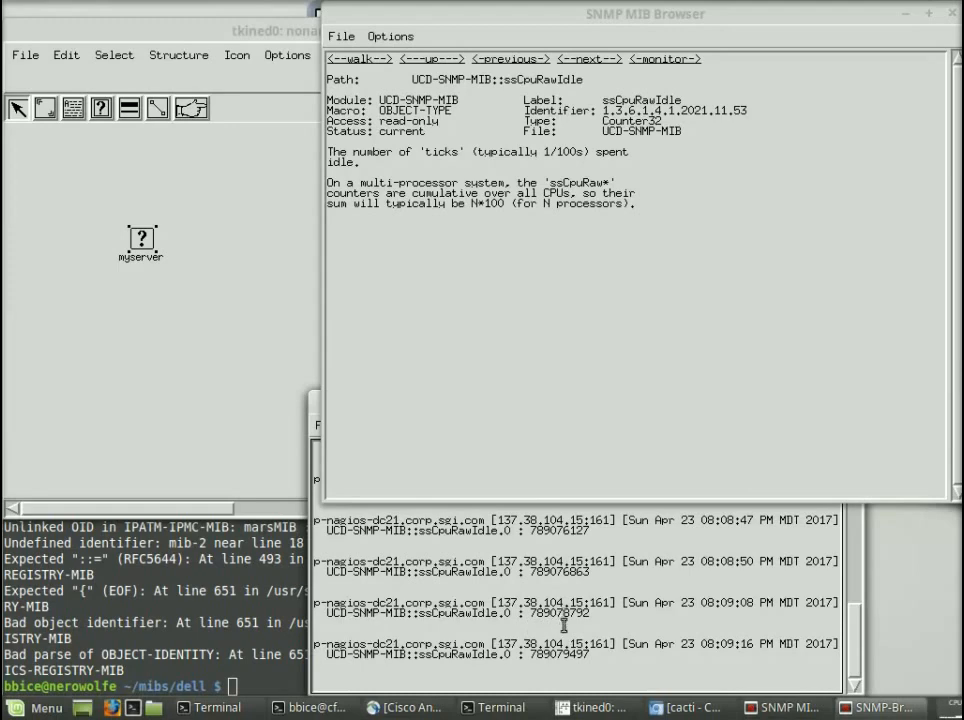
# Step: Switch to the terminal, reduce its text size by one step, and start the bc calculator
pyautogui.click(228, 616)
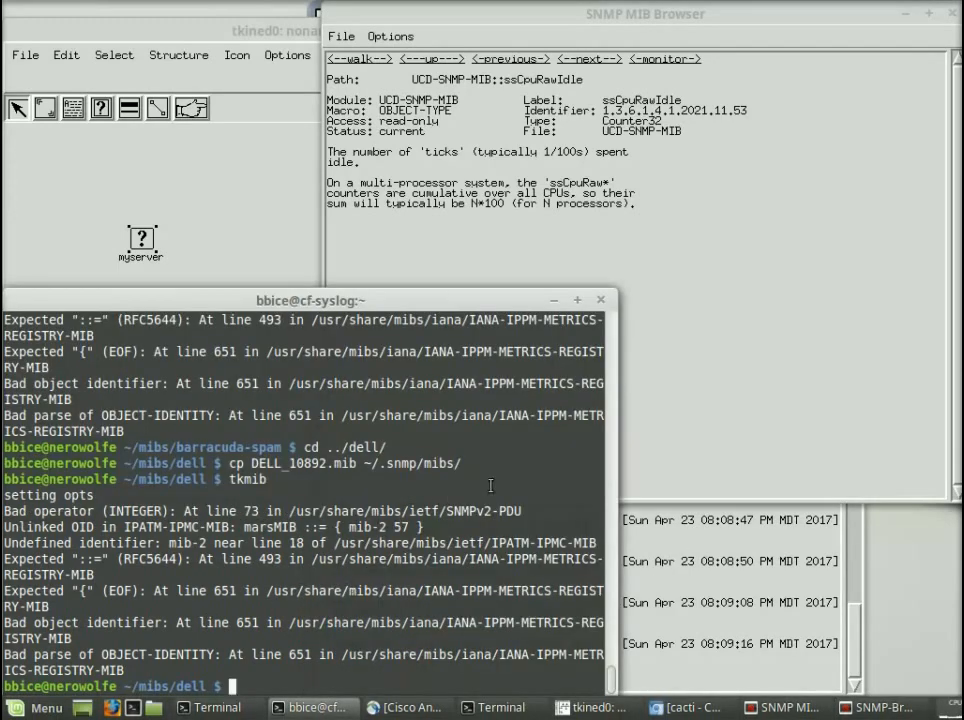
pyautogui.hotkey('ctrl', '-')
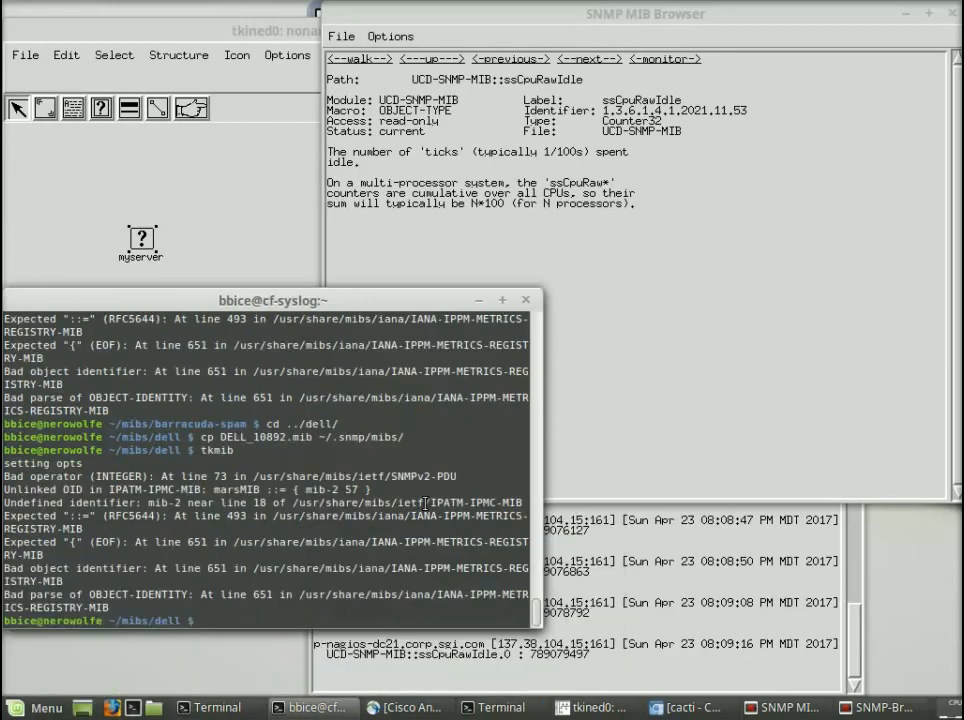
pyautogui.write('bc')
pyautogui.press('Return')
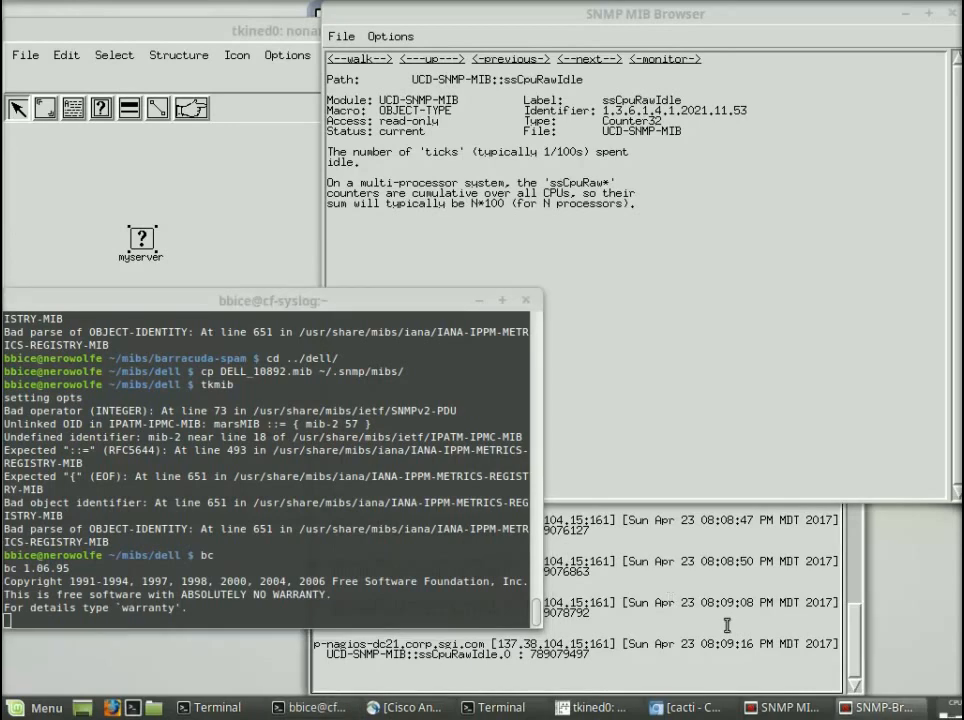
pyautogui.click(578, 655)
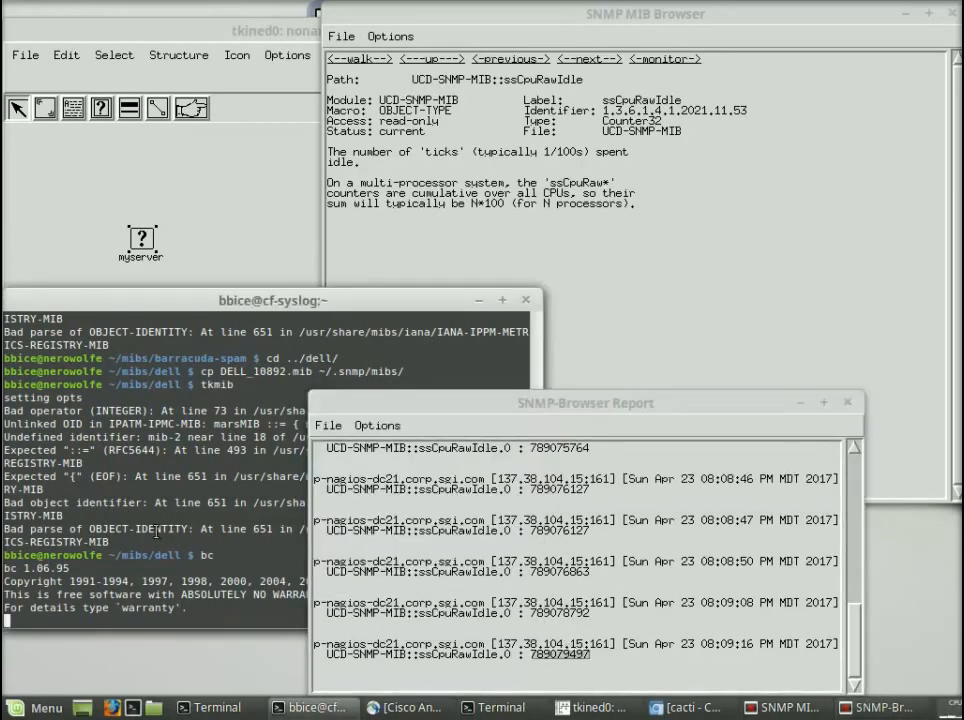
pyautogui.moveTo(155, 531)
pyautogui.write('-')
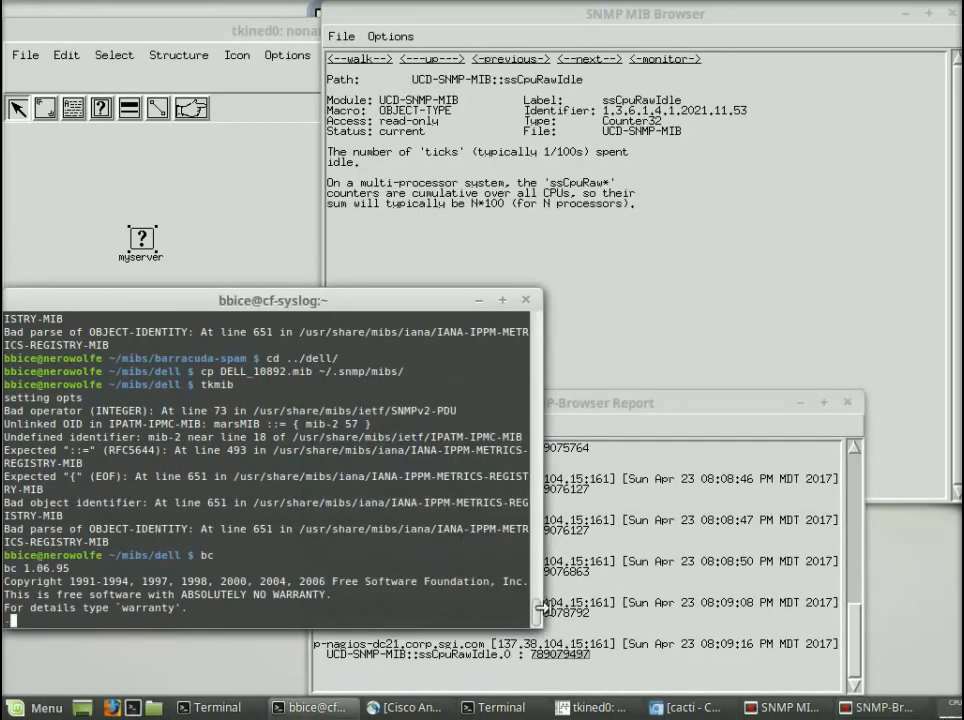
pyautogui.doubleClick(558, 612)
pyautogui.middleClick(105, 541)
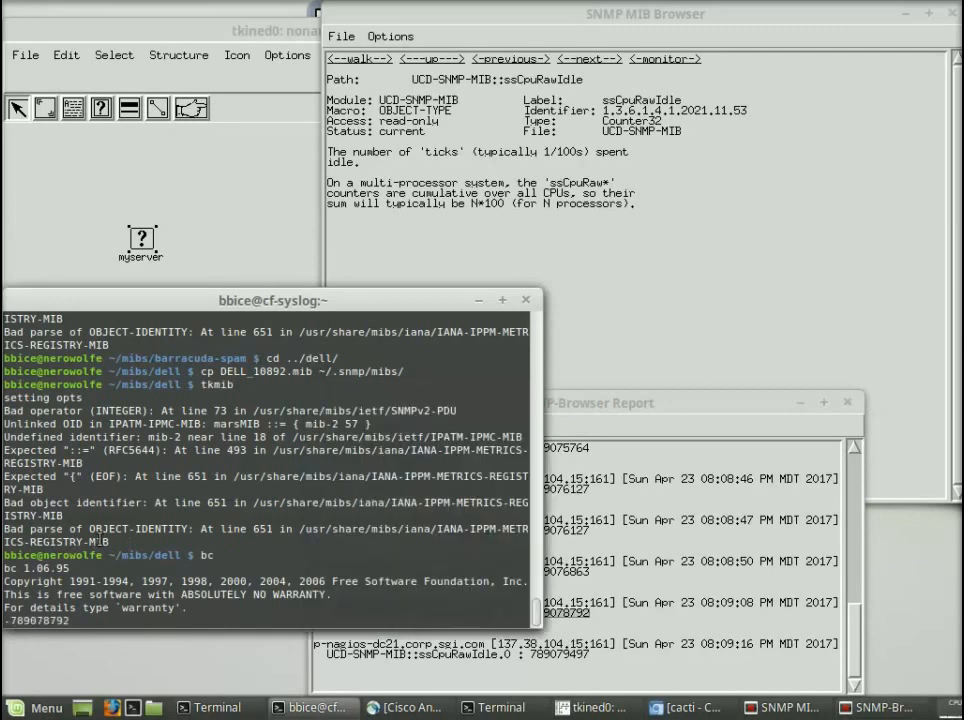
pyautogui.press('Left')
pyautogui.press('Left')
pyautogui.press('Left')
pyautogui.press('Left')
pyautogui.press('Left')
pyautogui.press('Left')
pyautogui.press('Left')
pyautogui.press('Left')
pyautogui.press('Left')
pyautogui.press('Left')
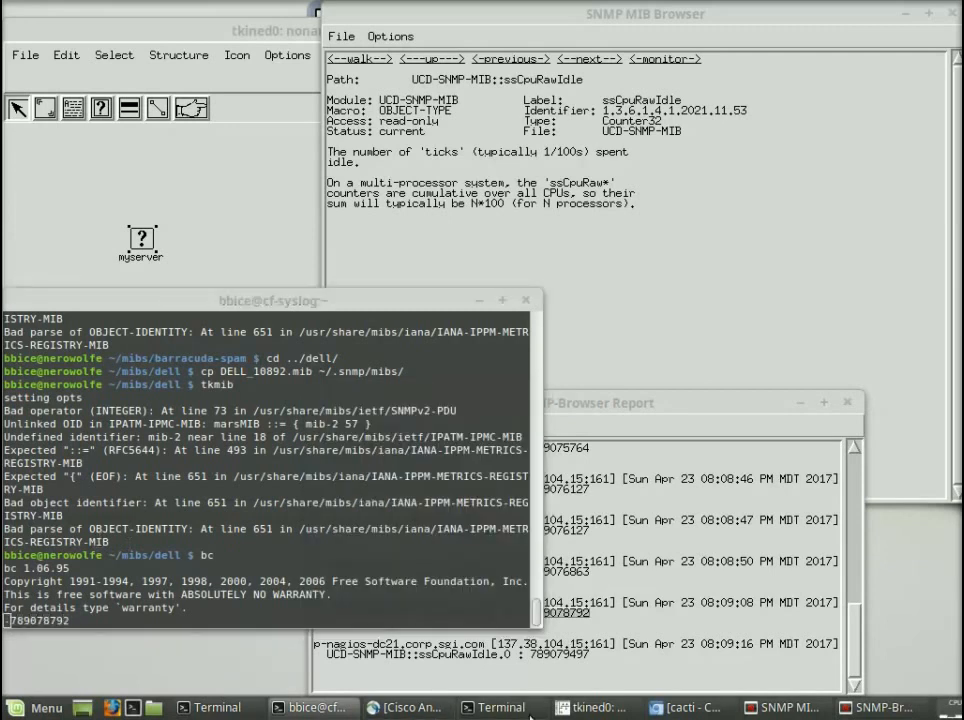
pyautogui.click(537, 649)
pyautogui.doubleClick(537, 654)
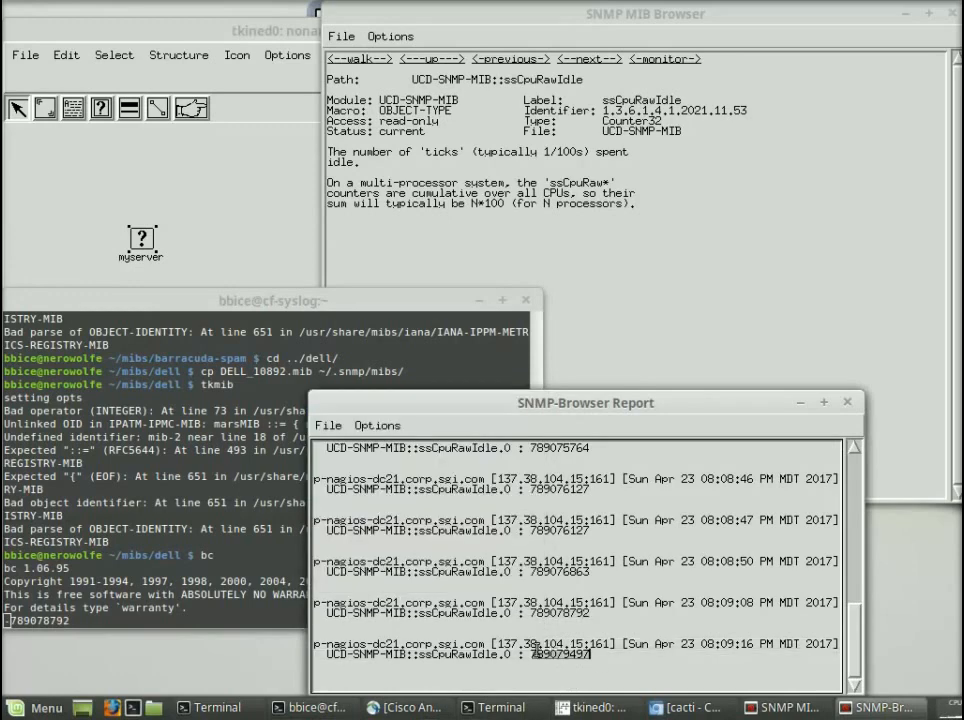
pyautogui.middleClick(213, 600)
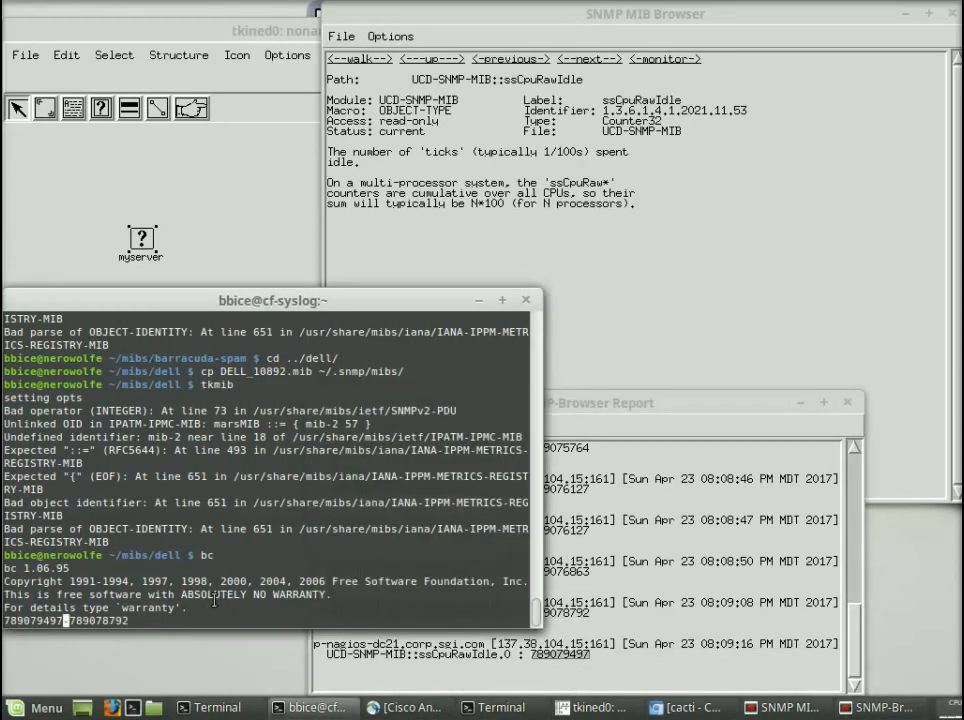
pyautogui.press('Return')
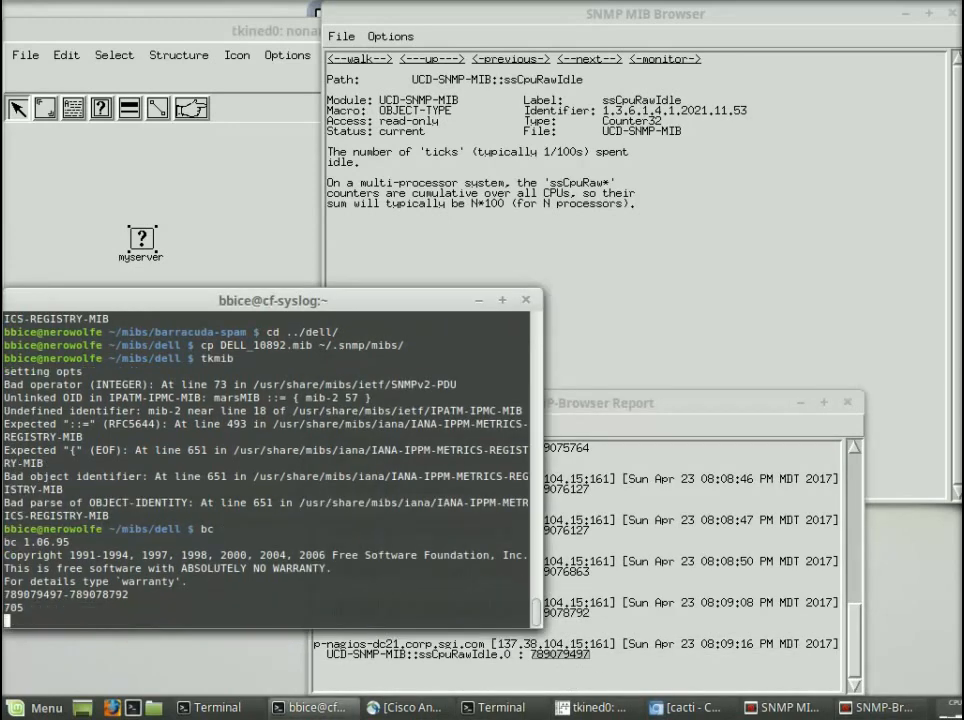
# Step: Compare the calculated difference with ssCpuRawIdle's counter type and the last two samples in the report
pyautogui.doubleClick(14, 606)
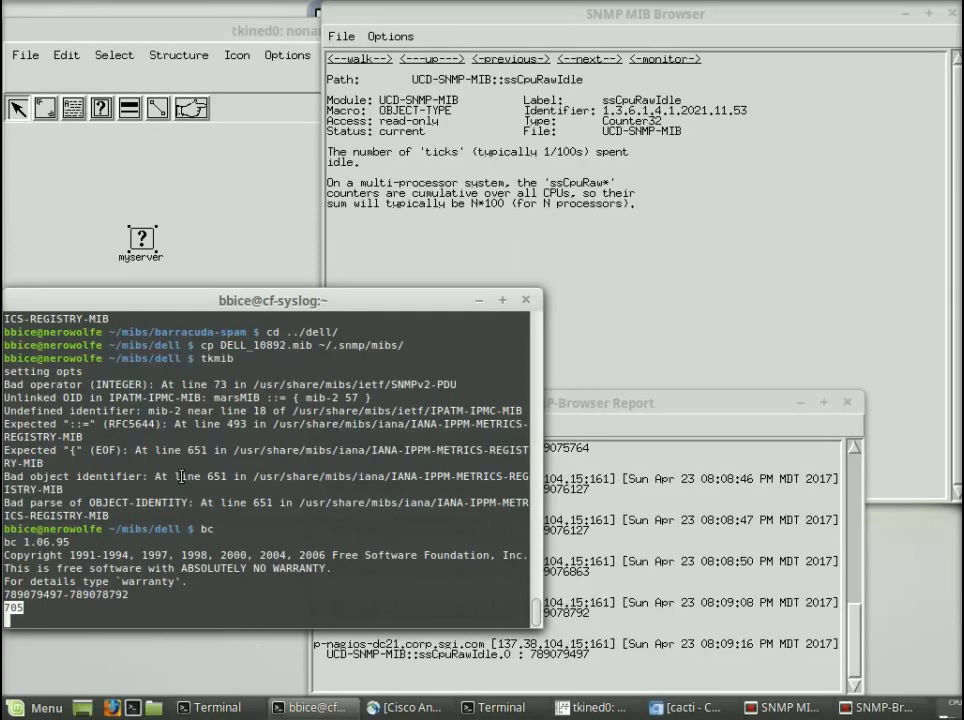
pyautogui.write('70')
pyautogui.click(613, 555)
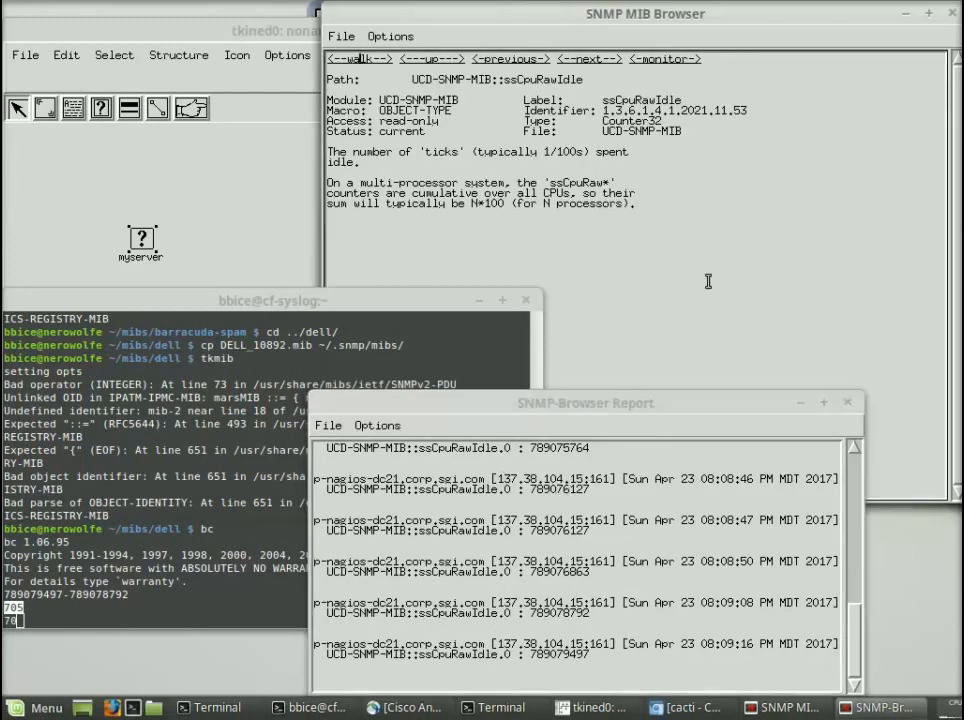
pyautogui.doubleClick(626, 121)
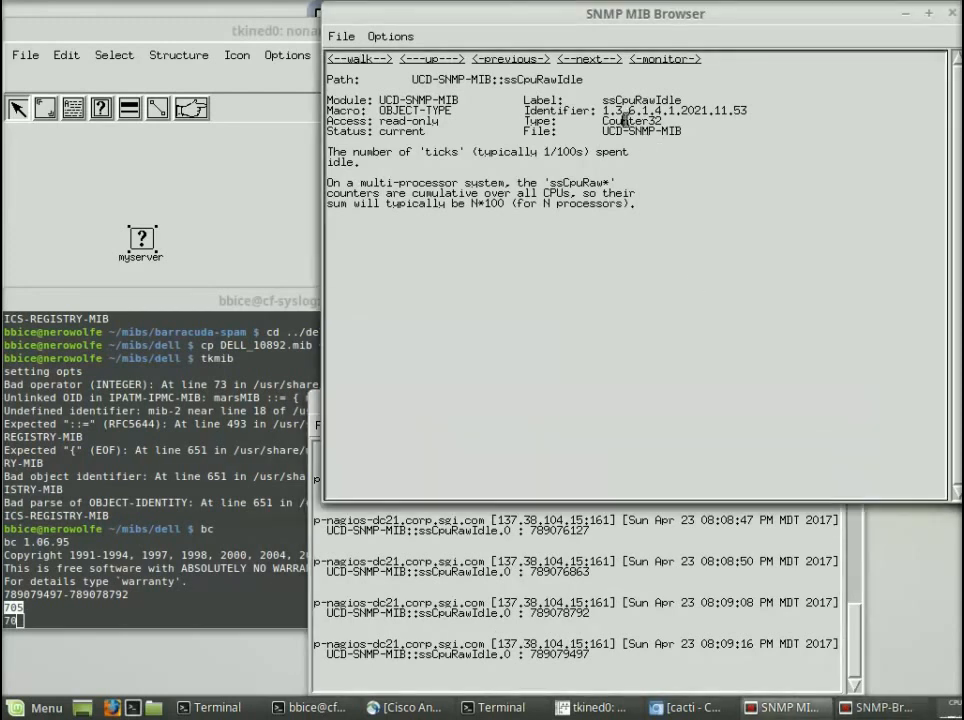
pyautogui.click(591, 612)
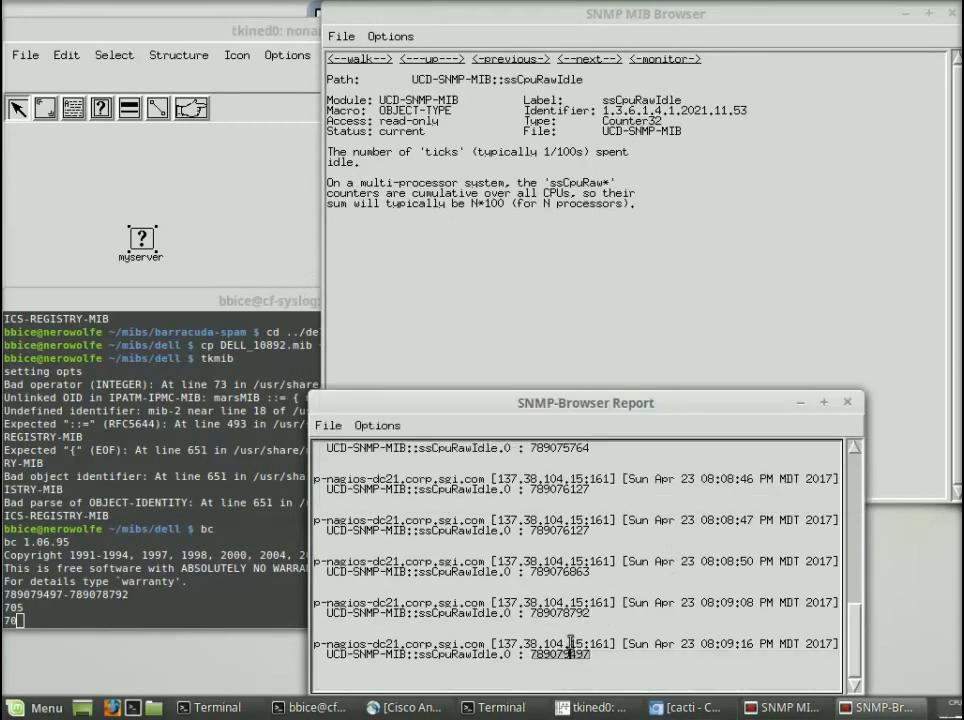
pyautogui.doubleClick(560, 613)
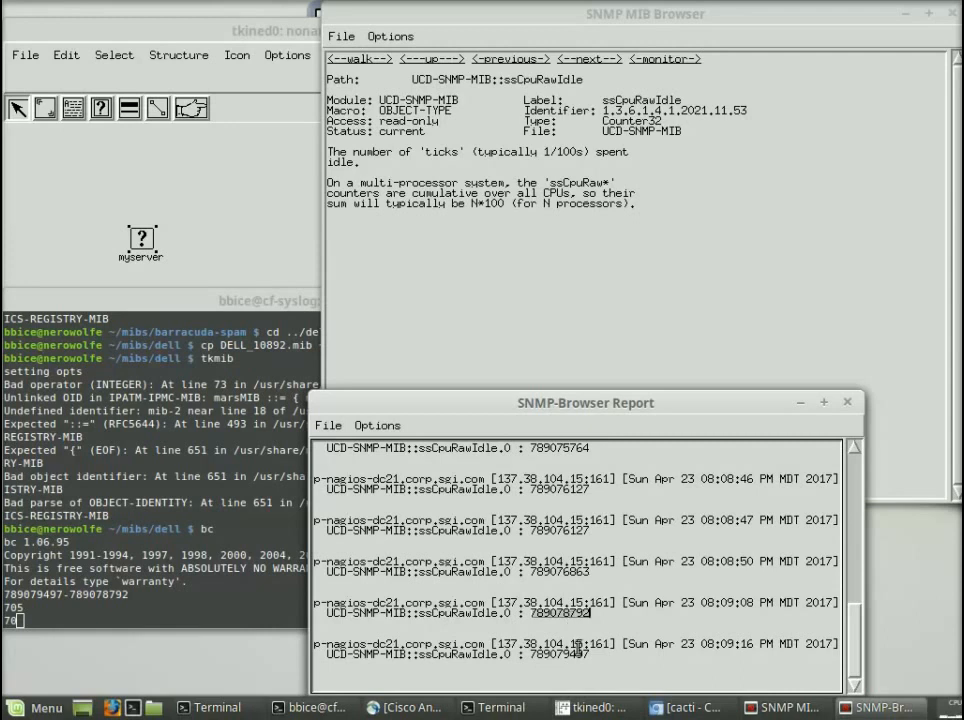
pyautogui.doubleClick(577, 654)
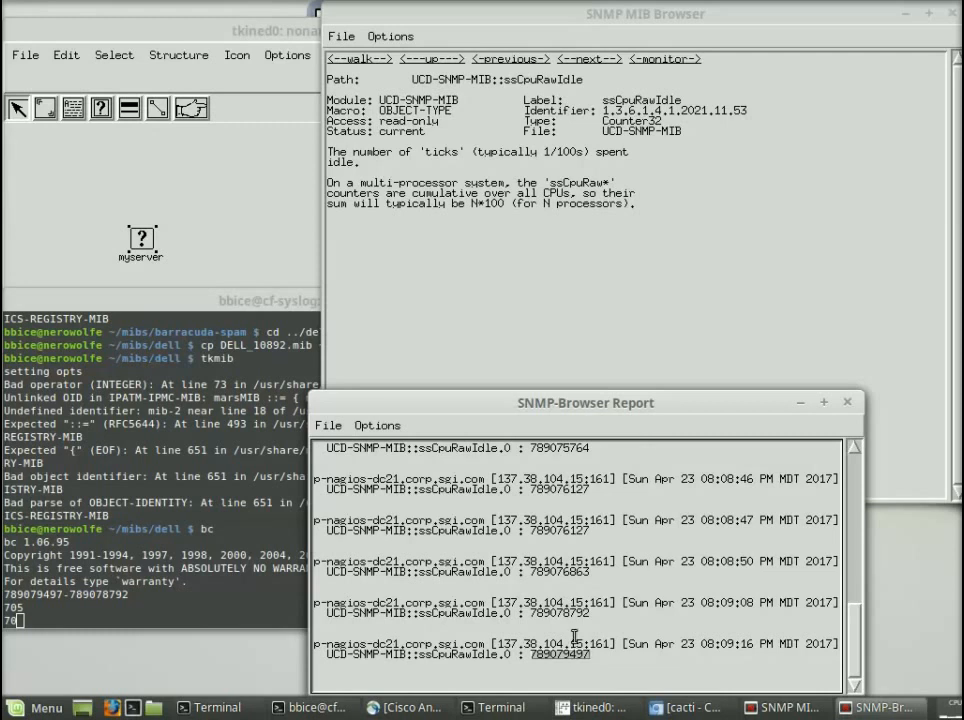
# Step: Examine the object identifier and data type of ssCpuRawIdle alongside its reported samples
pyautogui.moveTo(603, 110); pyautogui.dragTo(755, 111)
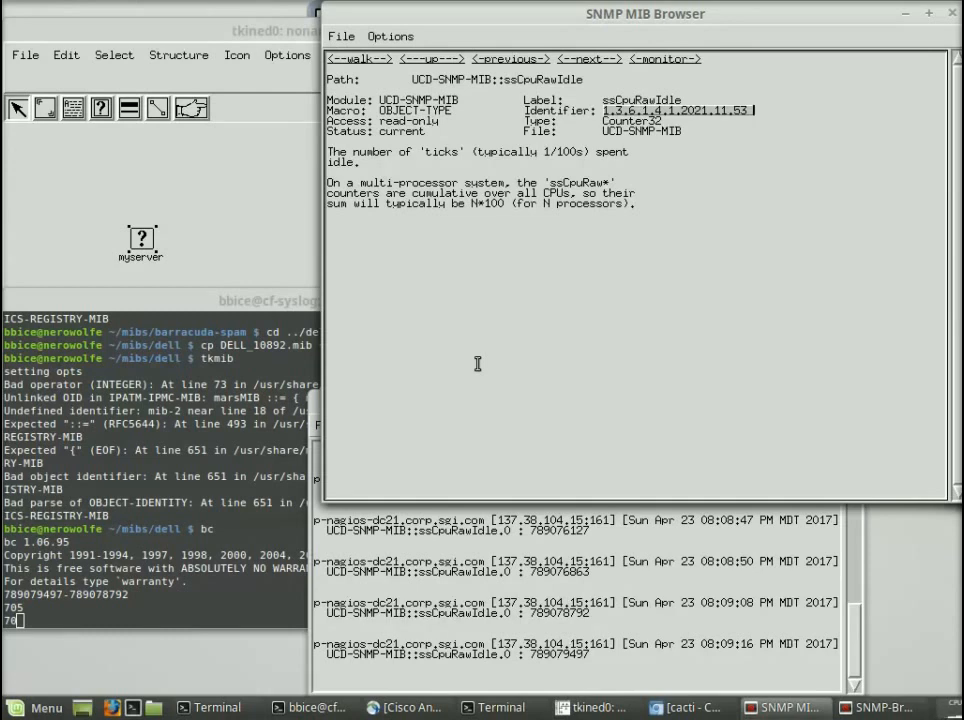
pyautogui.click(637, 122)
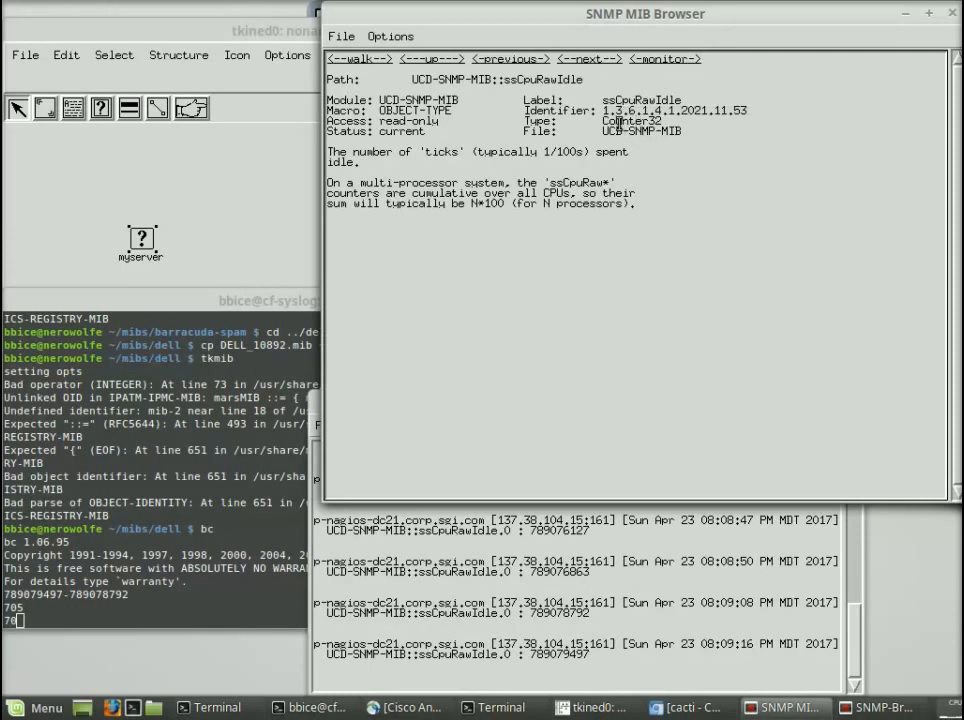
pyautogui.doubleClick(619, 122)
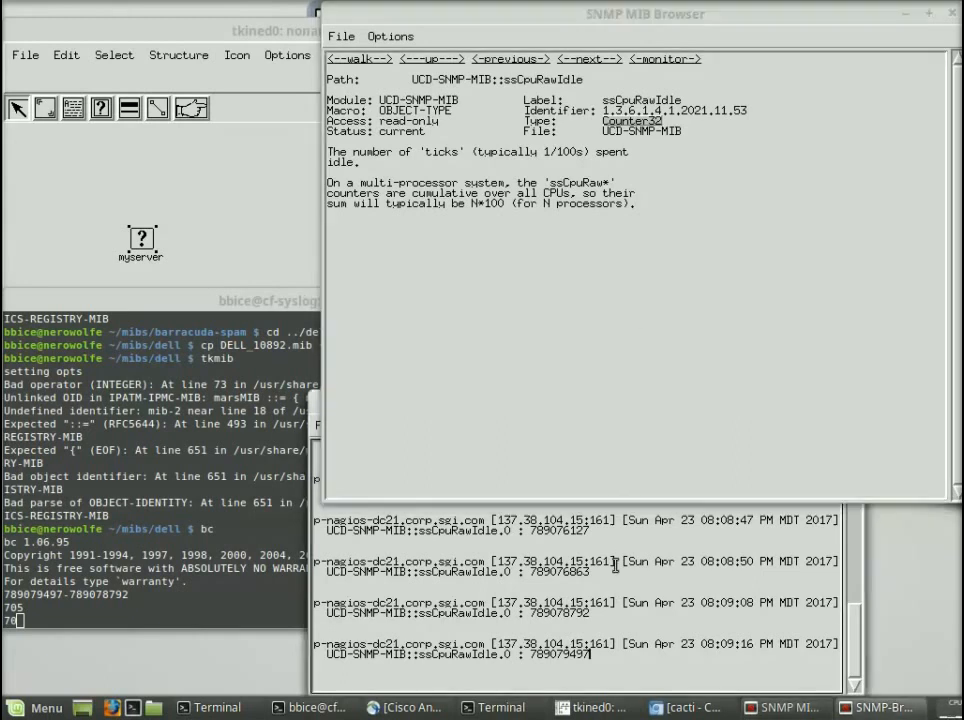
pyautogui.click(578, 613)
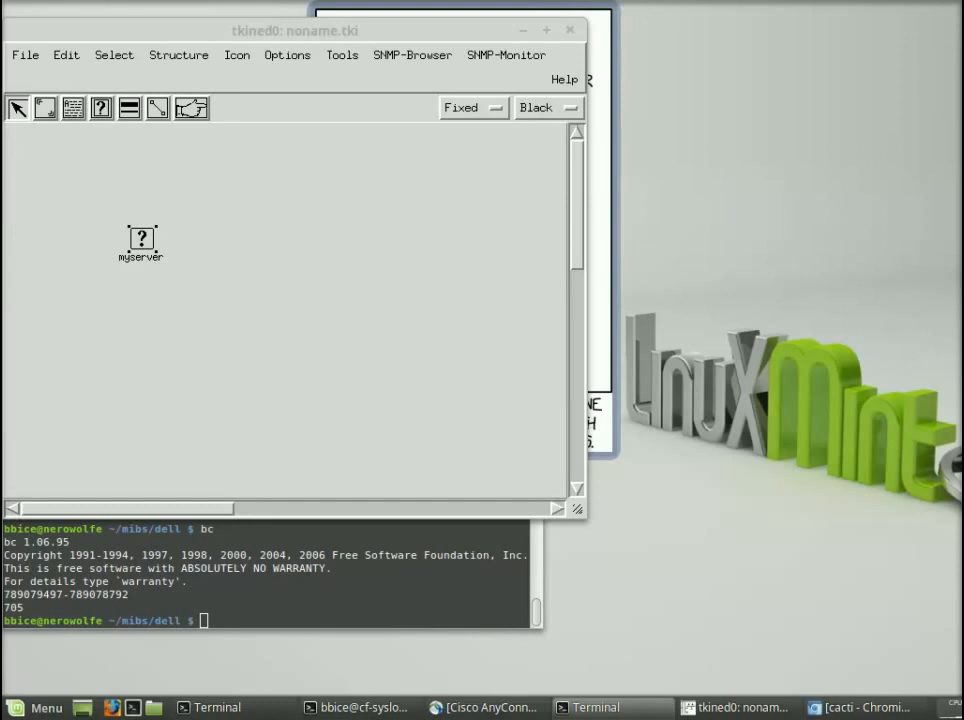
# Step: Launch tkmib from the terminal in ~/mibs/dell
pyautogui.click(341, 586)
pyautogui.write('tkimib')
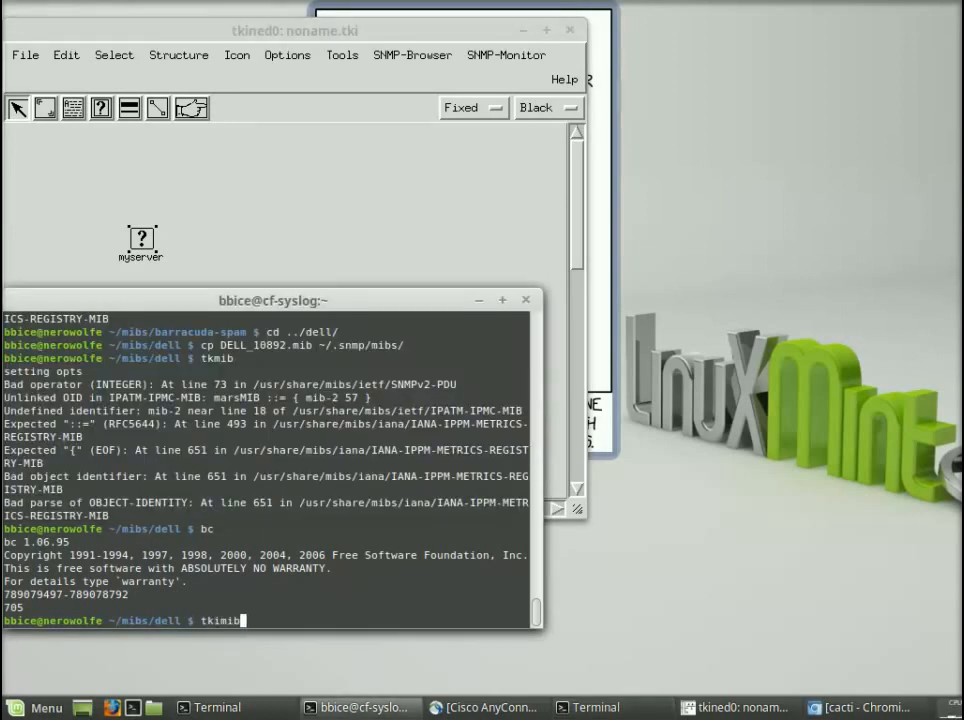
pyautogui.press('Return')
pyautogui.write('tkmib')
pyautogui.press('Return')
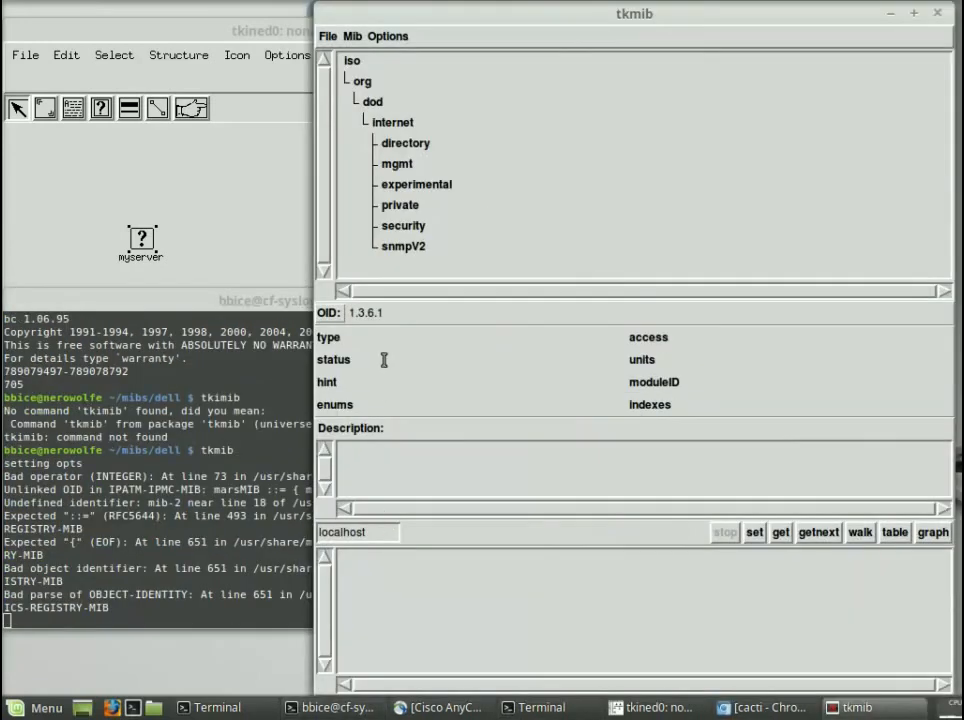
# Step: Review tkmib's target host field and its settings for SNMP version, SNMPv3 security and the v1/2c community name
pyautogui.doubleClick(376, 535)
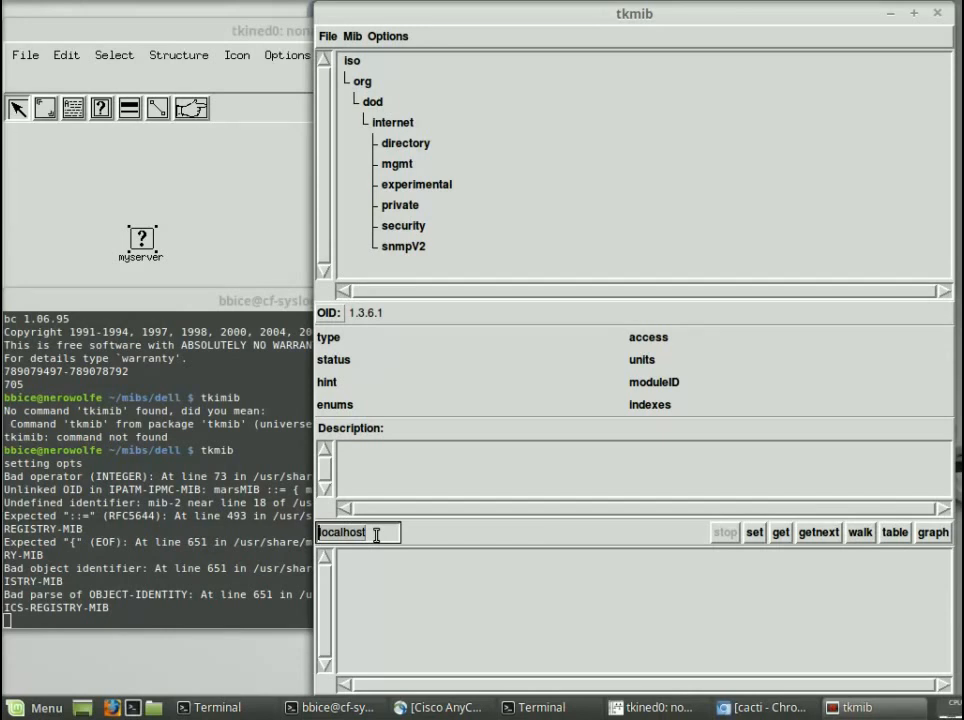
pyautogui.click(386, 40)
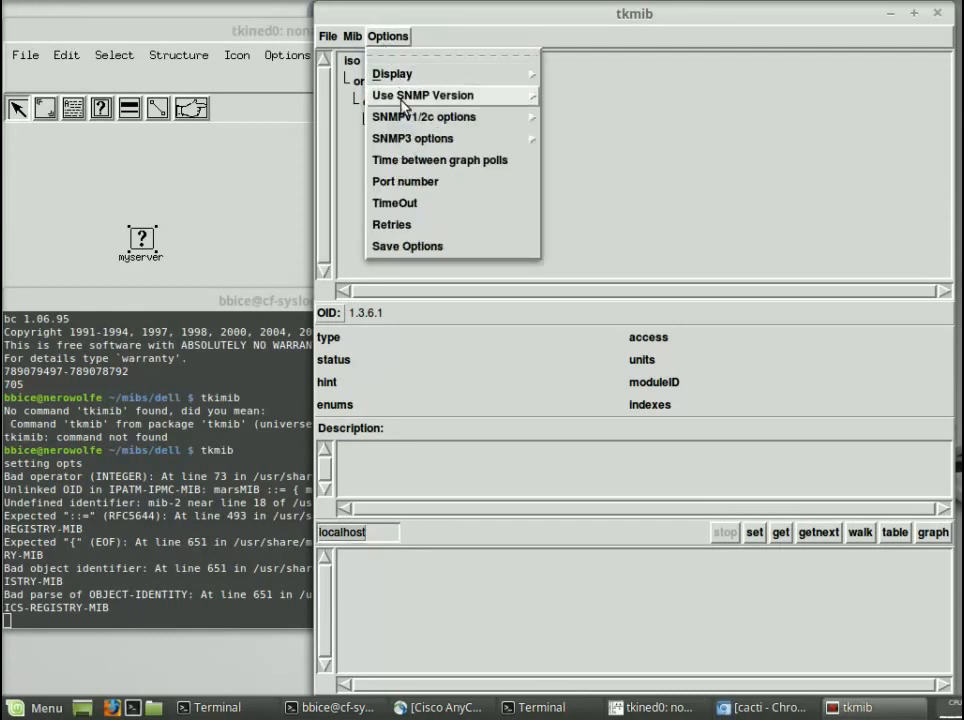
pyautogui.moveTo(405, 104)
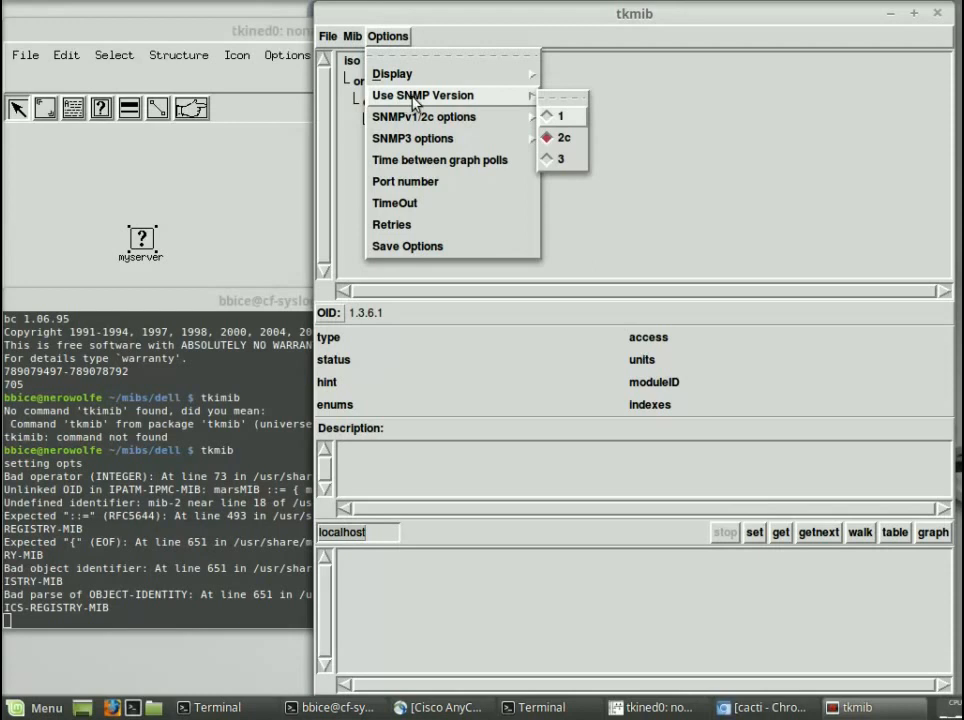
pyautogui.click(430, 146)
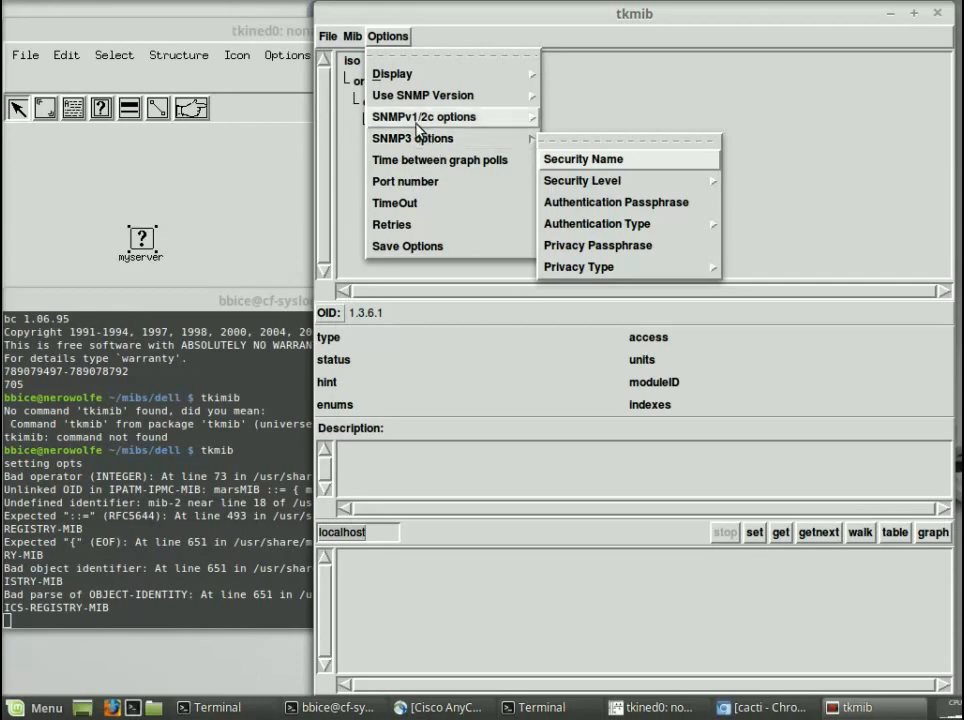
pyautogui.click(417, 121)
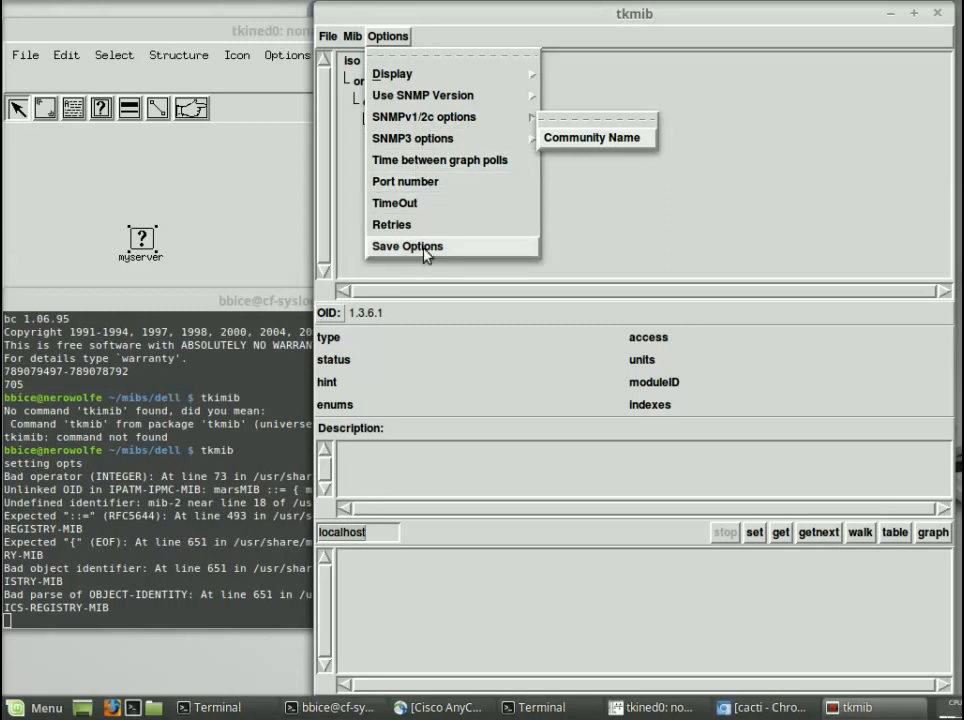
pyautogui.click(438, 350)
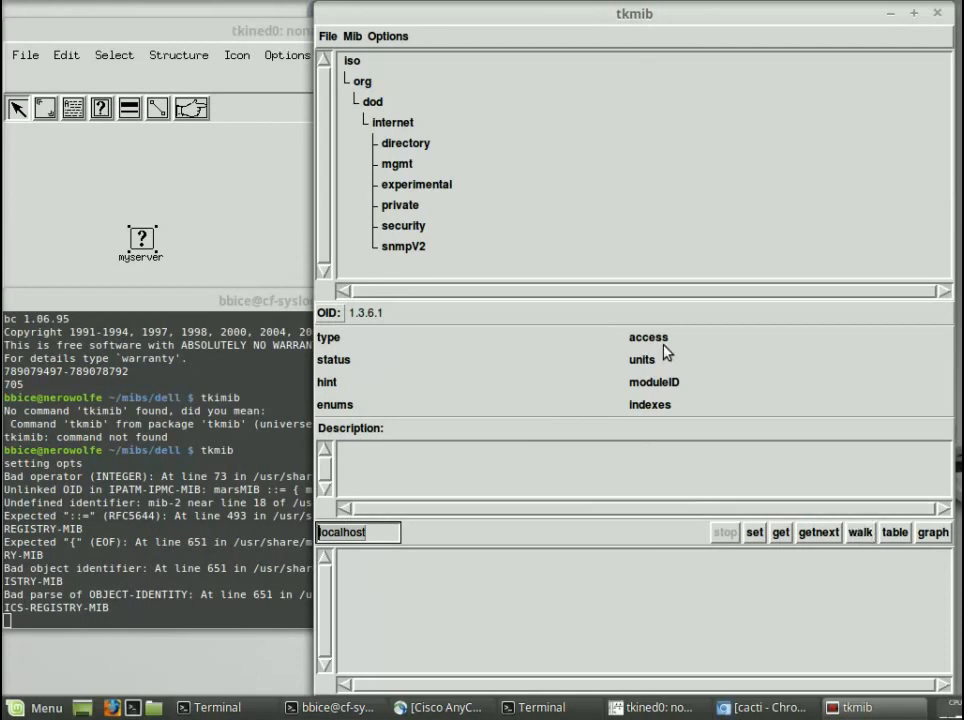
# Step: Expand private and its enterprises branch in the tkmib tree, and bring the tkined window to the front
pyautogui.click(415, 207)
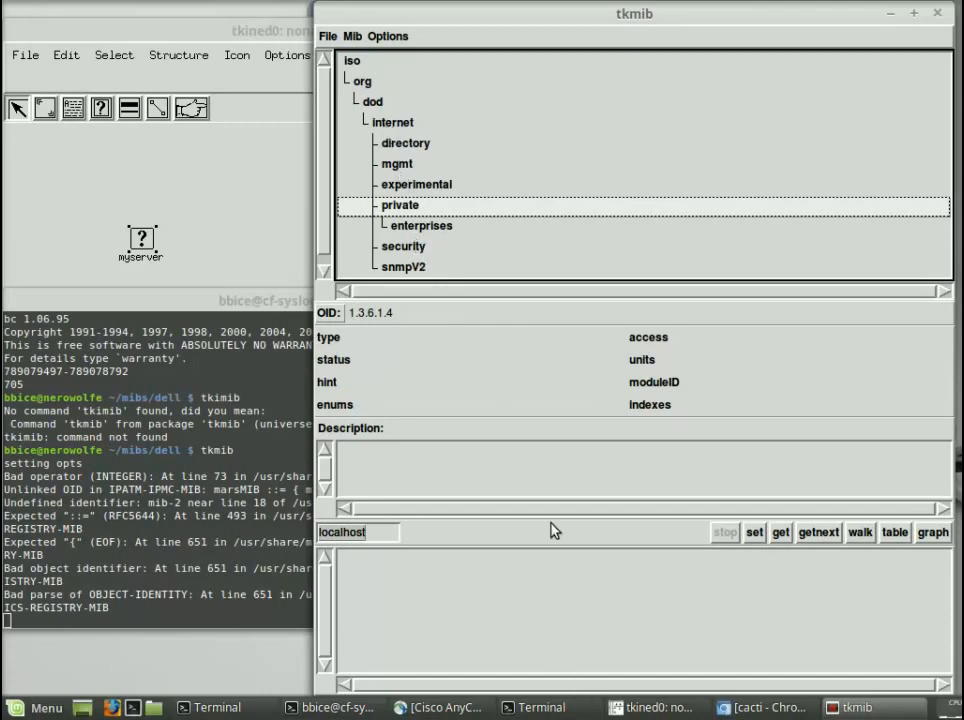
pyautogui.doubleClick(436, 235)
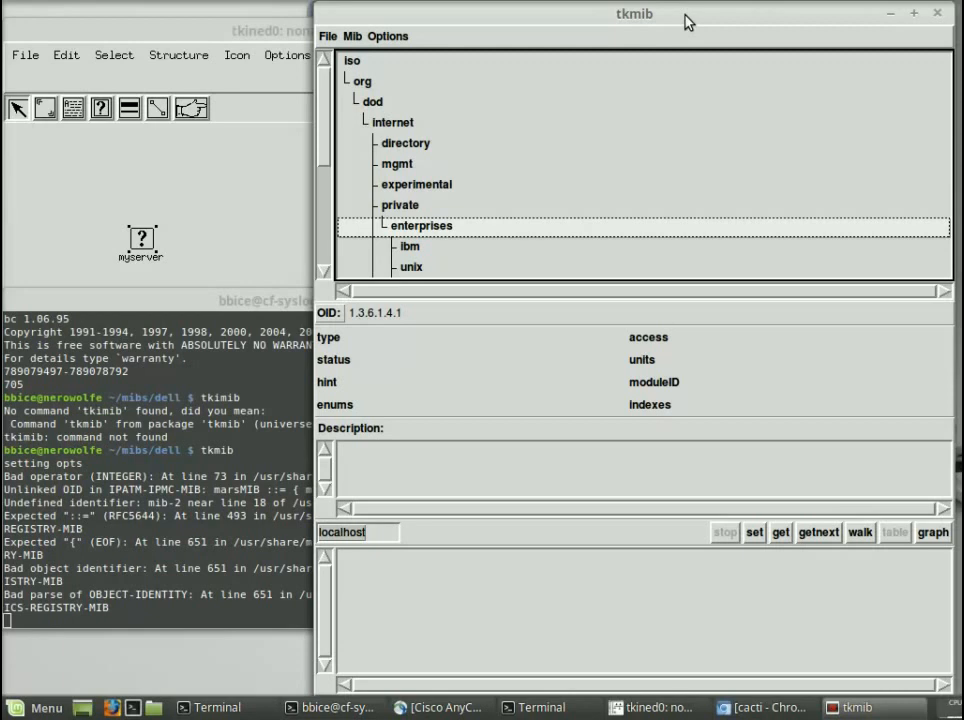
pyautogui.click(210, 197)
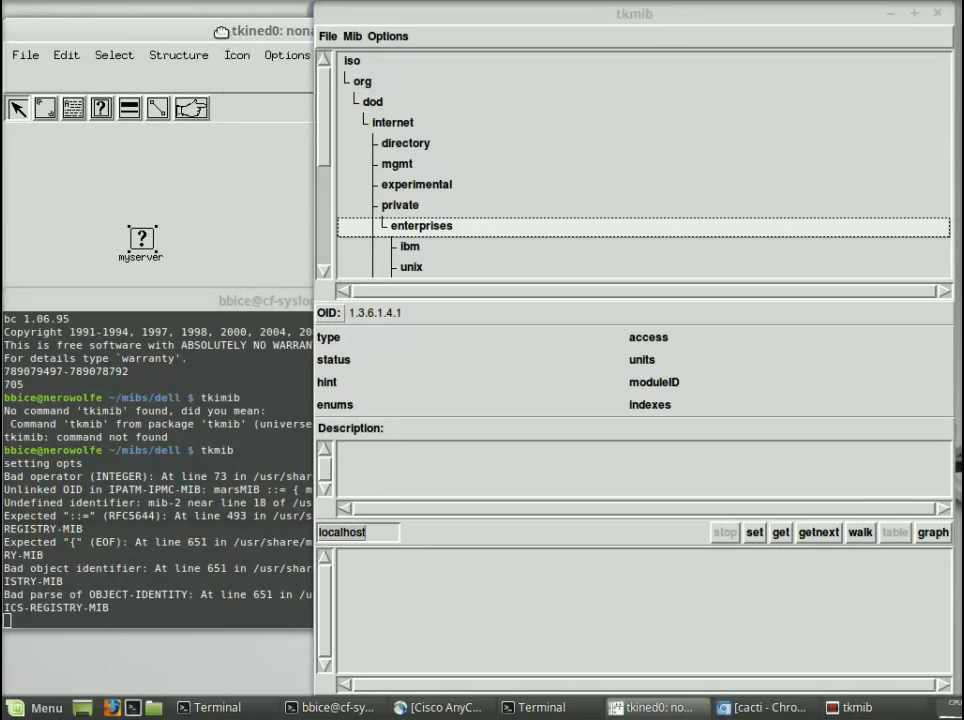
pyautogui.click(221, 31)
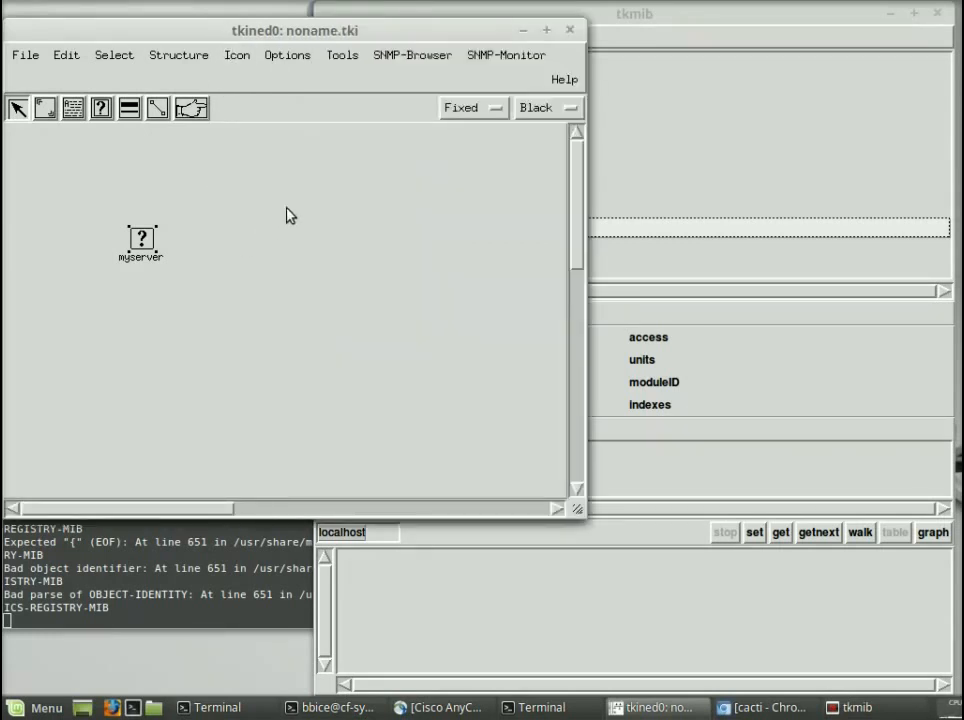